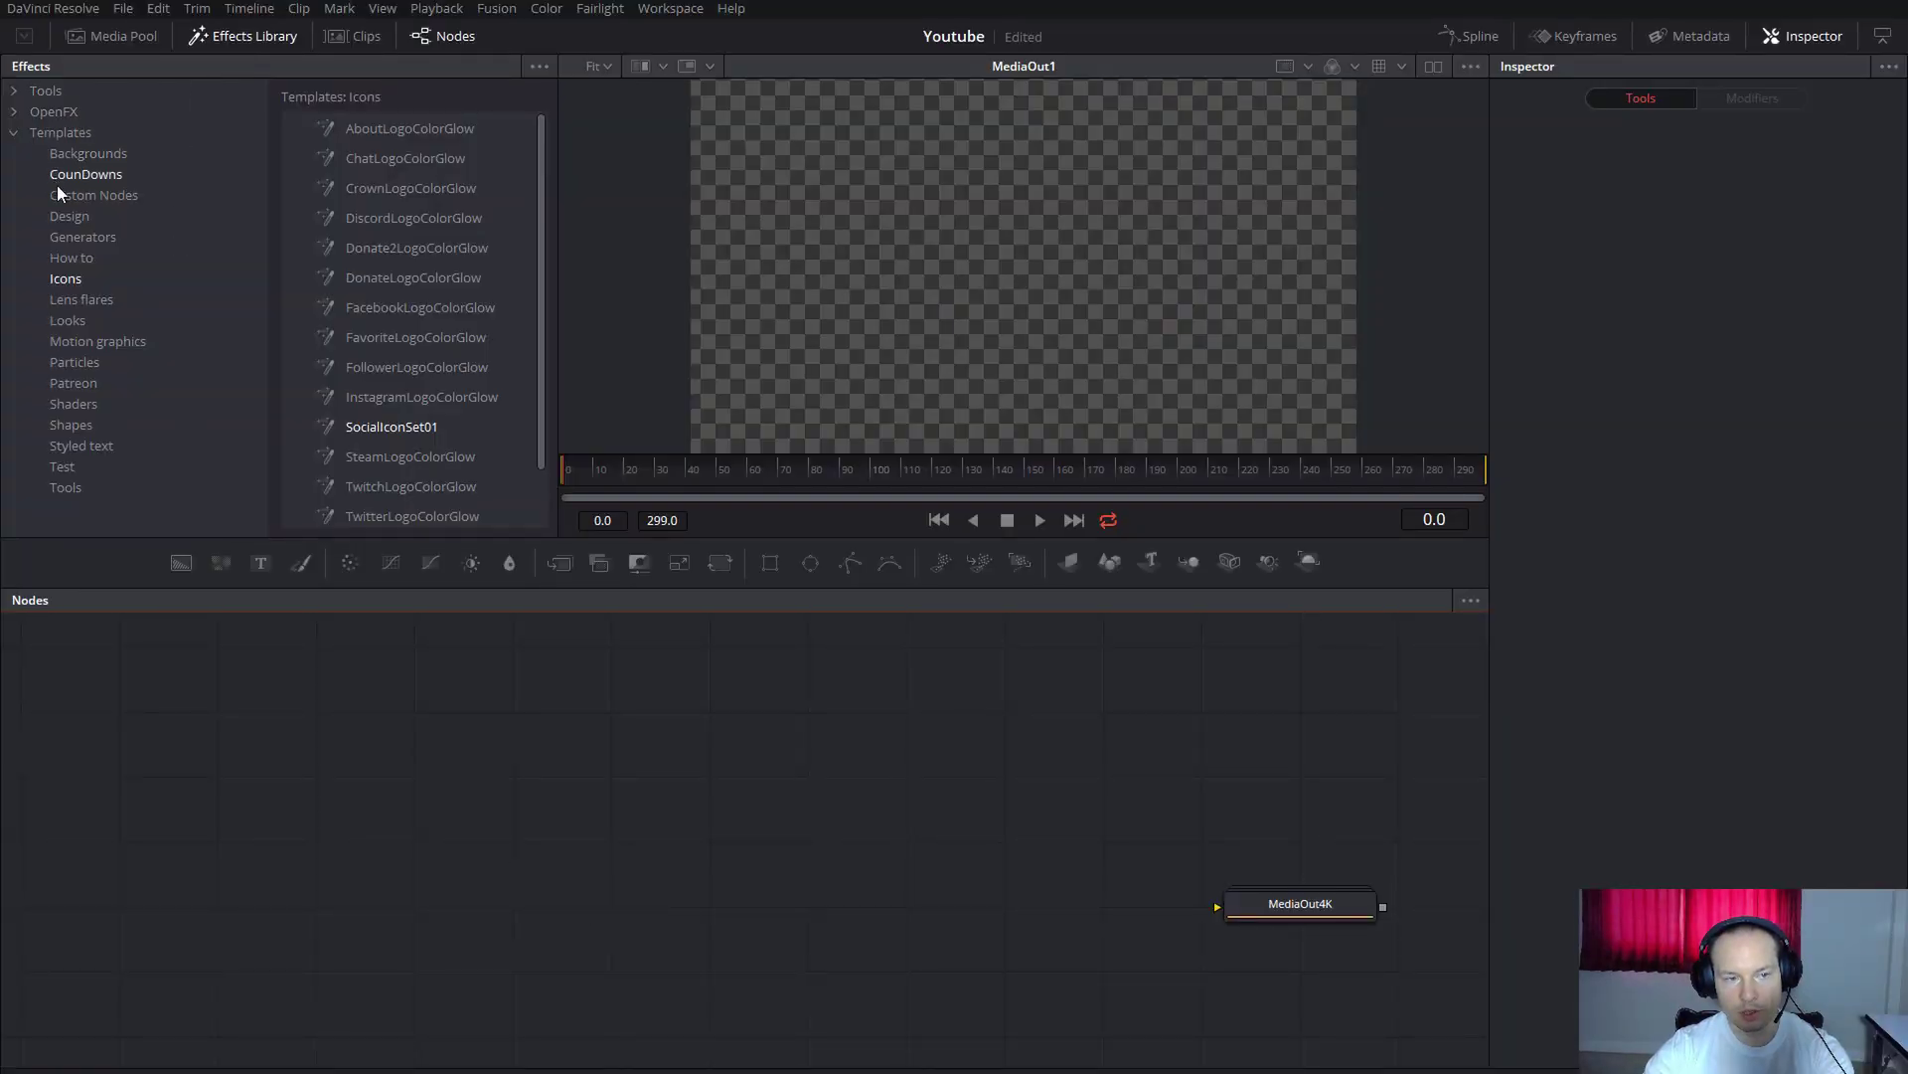
Add the SocialIconSet01 template from the Effects Library and ungroup it into separate icon nodes.
{"action": "left_click", "coordinate": [62, 280]}
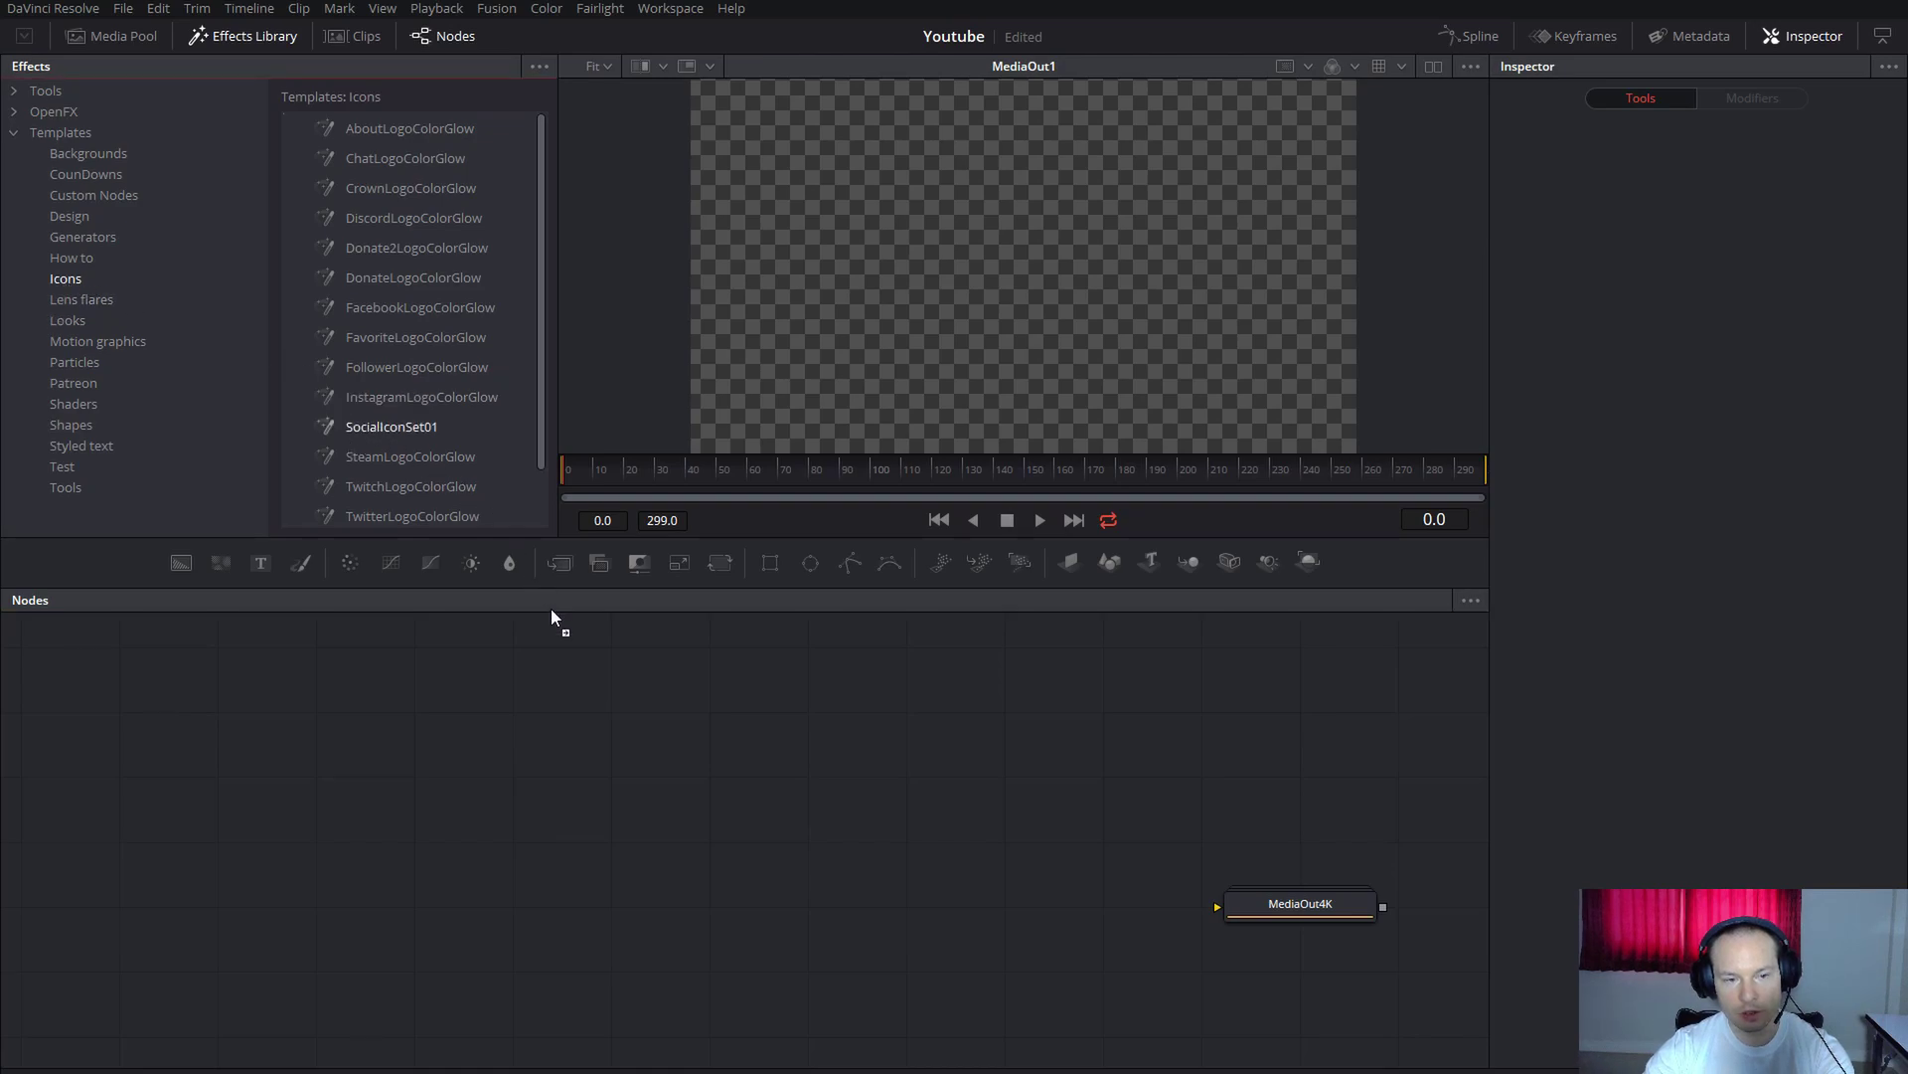
{"action": "left_click_drag", "start_coordinate": [554, 616], "coordinate": [542, 875]}
{"action": "right_click", "coordinate": [543, 873]}
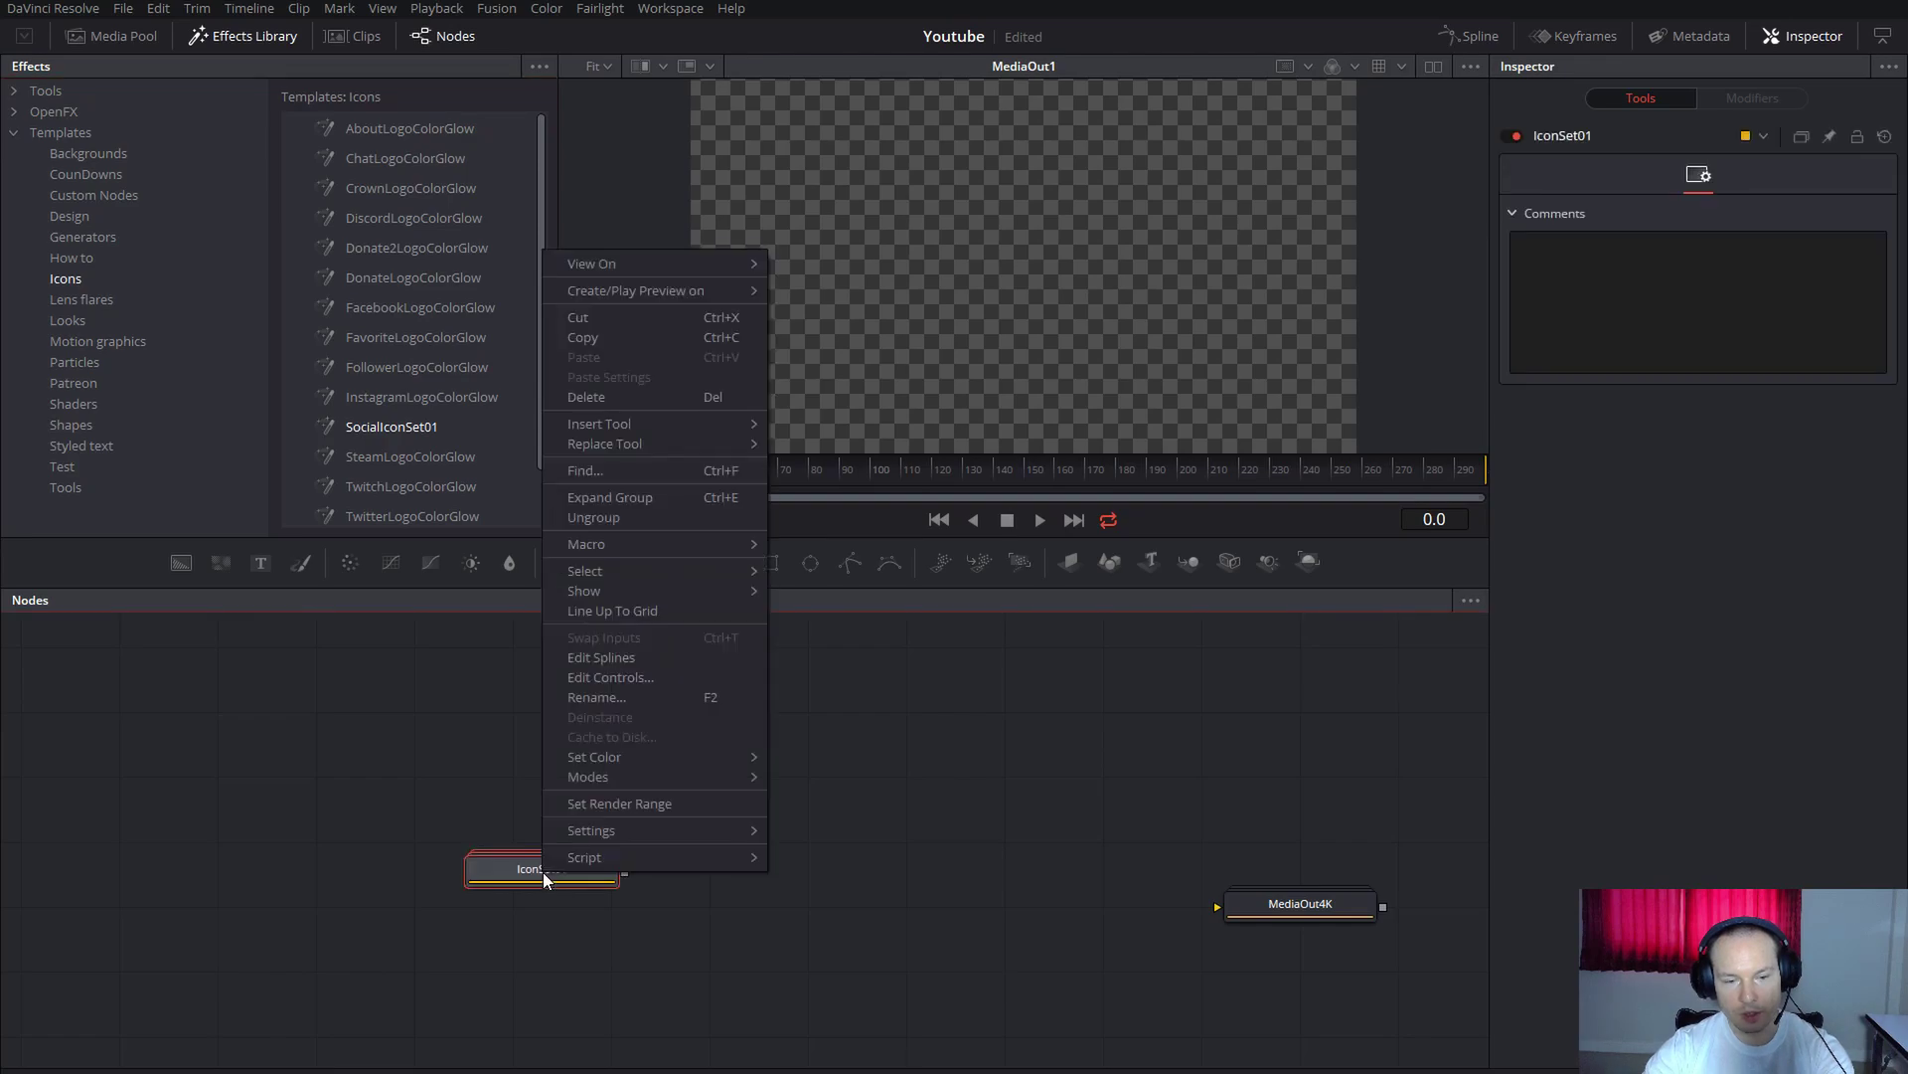
{"action": "left_click", "coordinate": [604, 519]}
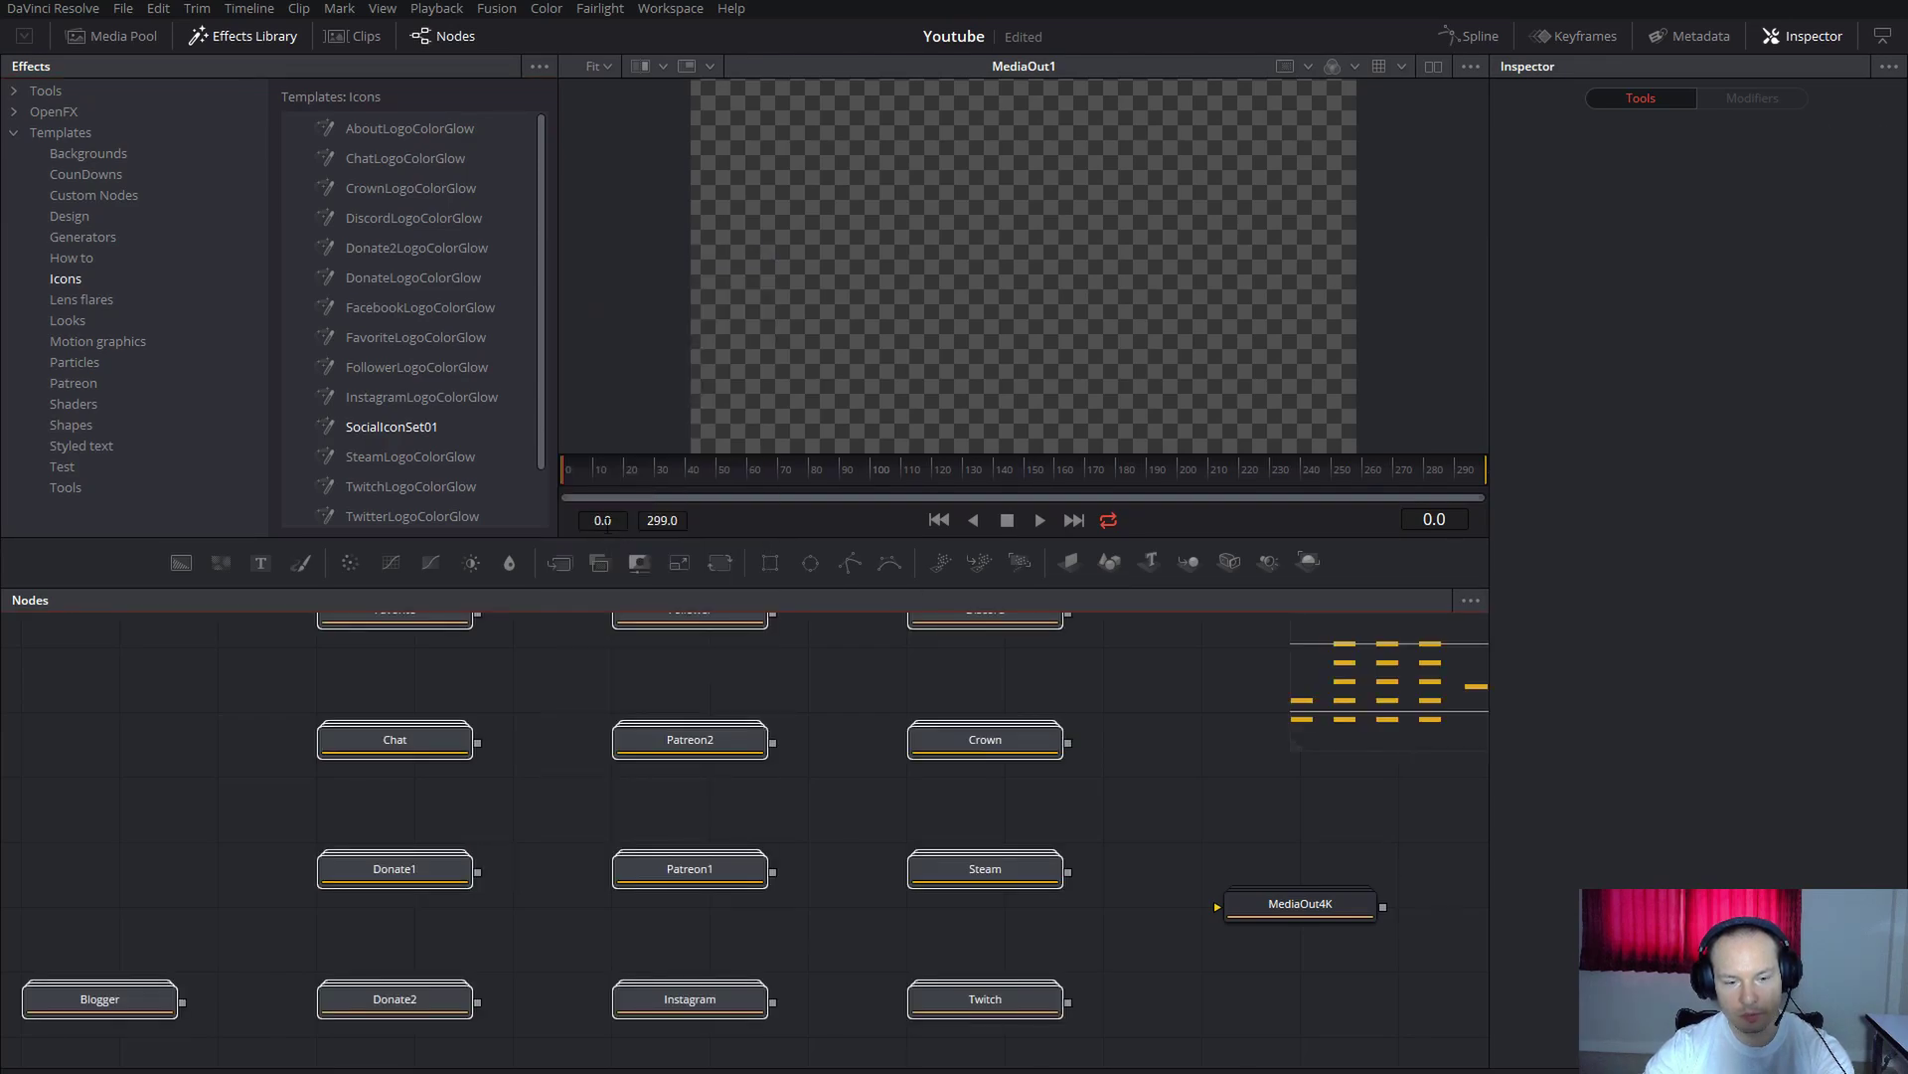
{"action": "scroll", "coordinate": [660, 760], "scroll_direction": "down", "scroll_amount": 2}
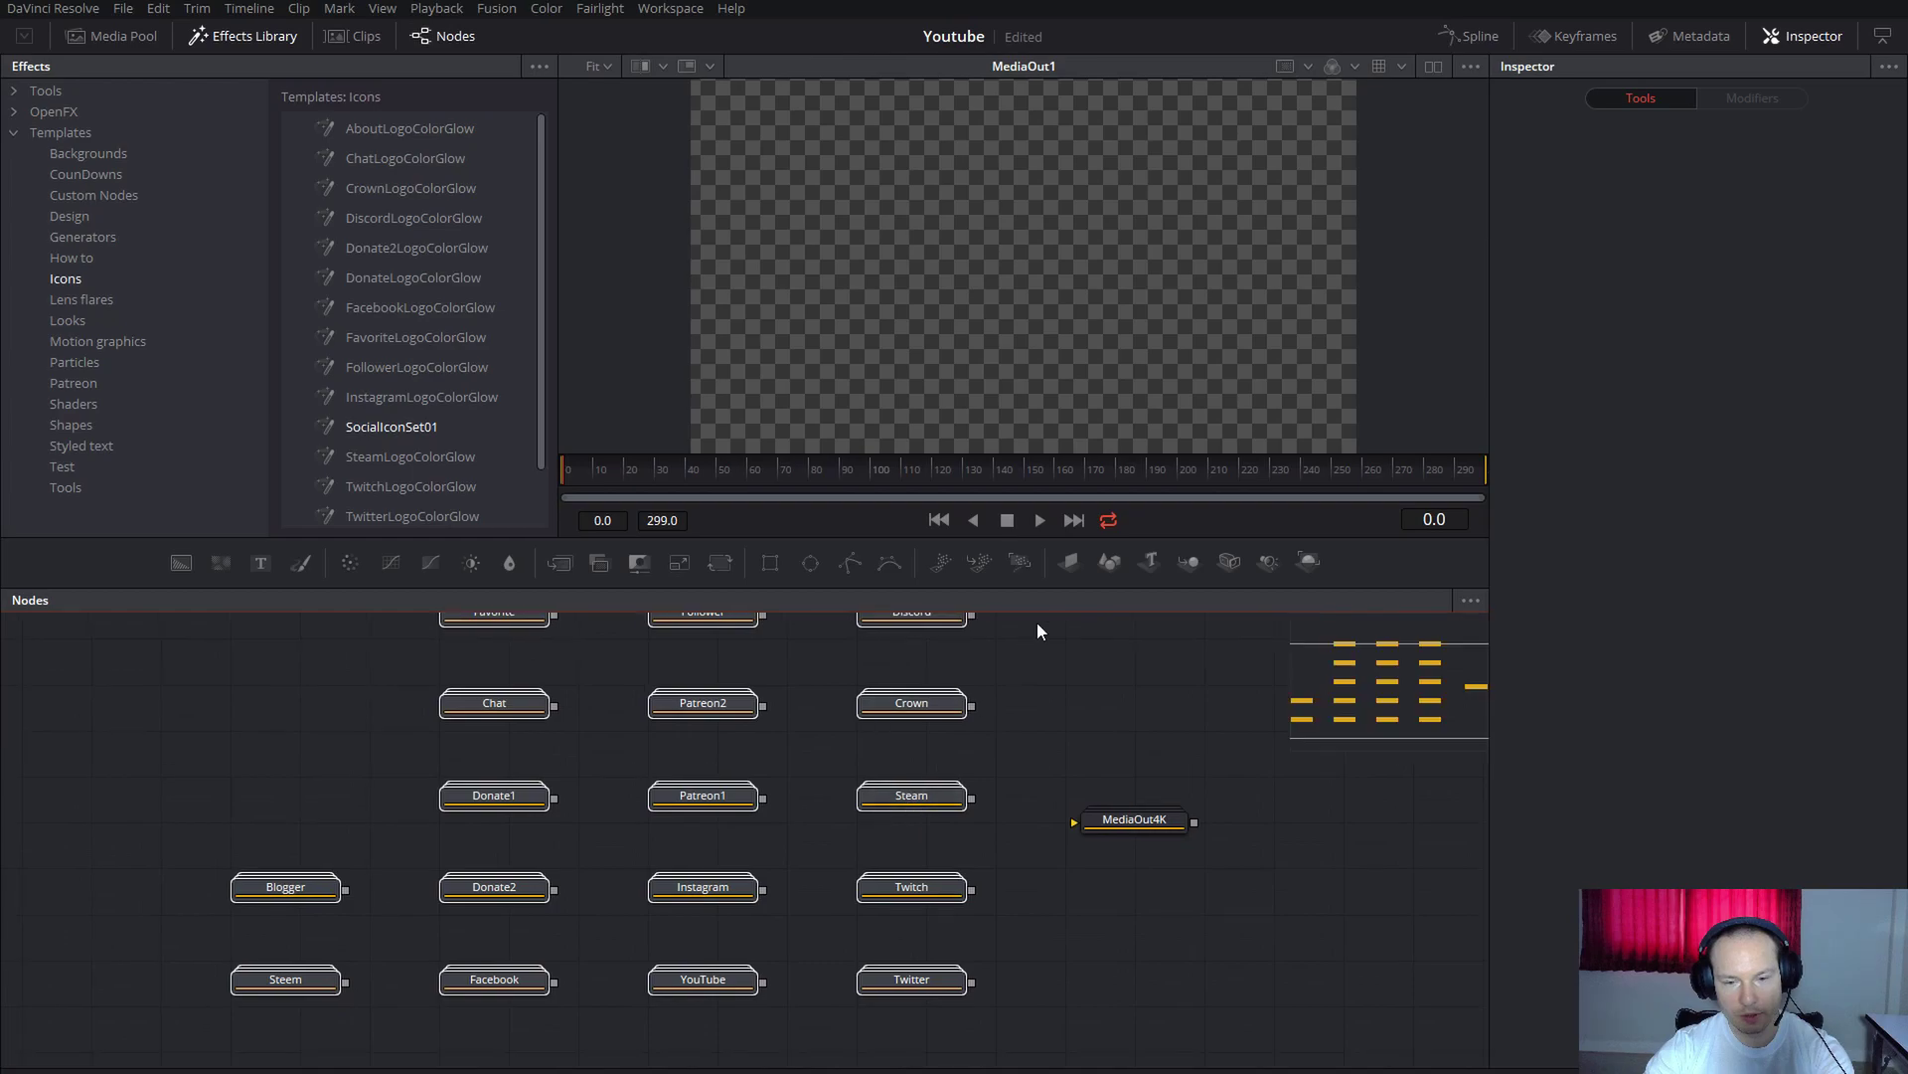
Close the Effects Library, enlarge the Nodes panel, and select all nodes for arranging.
{"action": "left_click", "coordinate": [249, 38]}
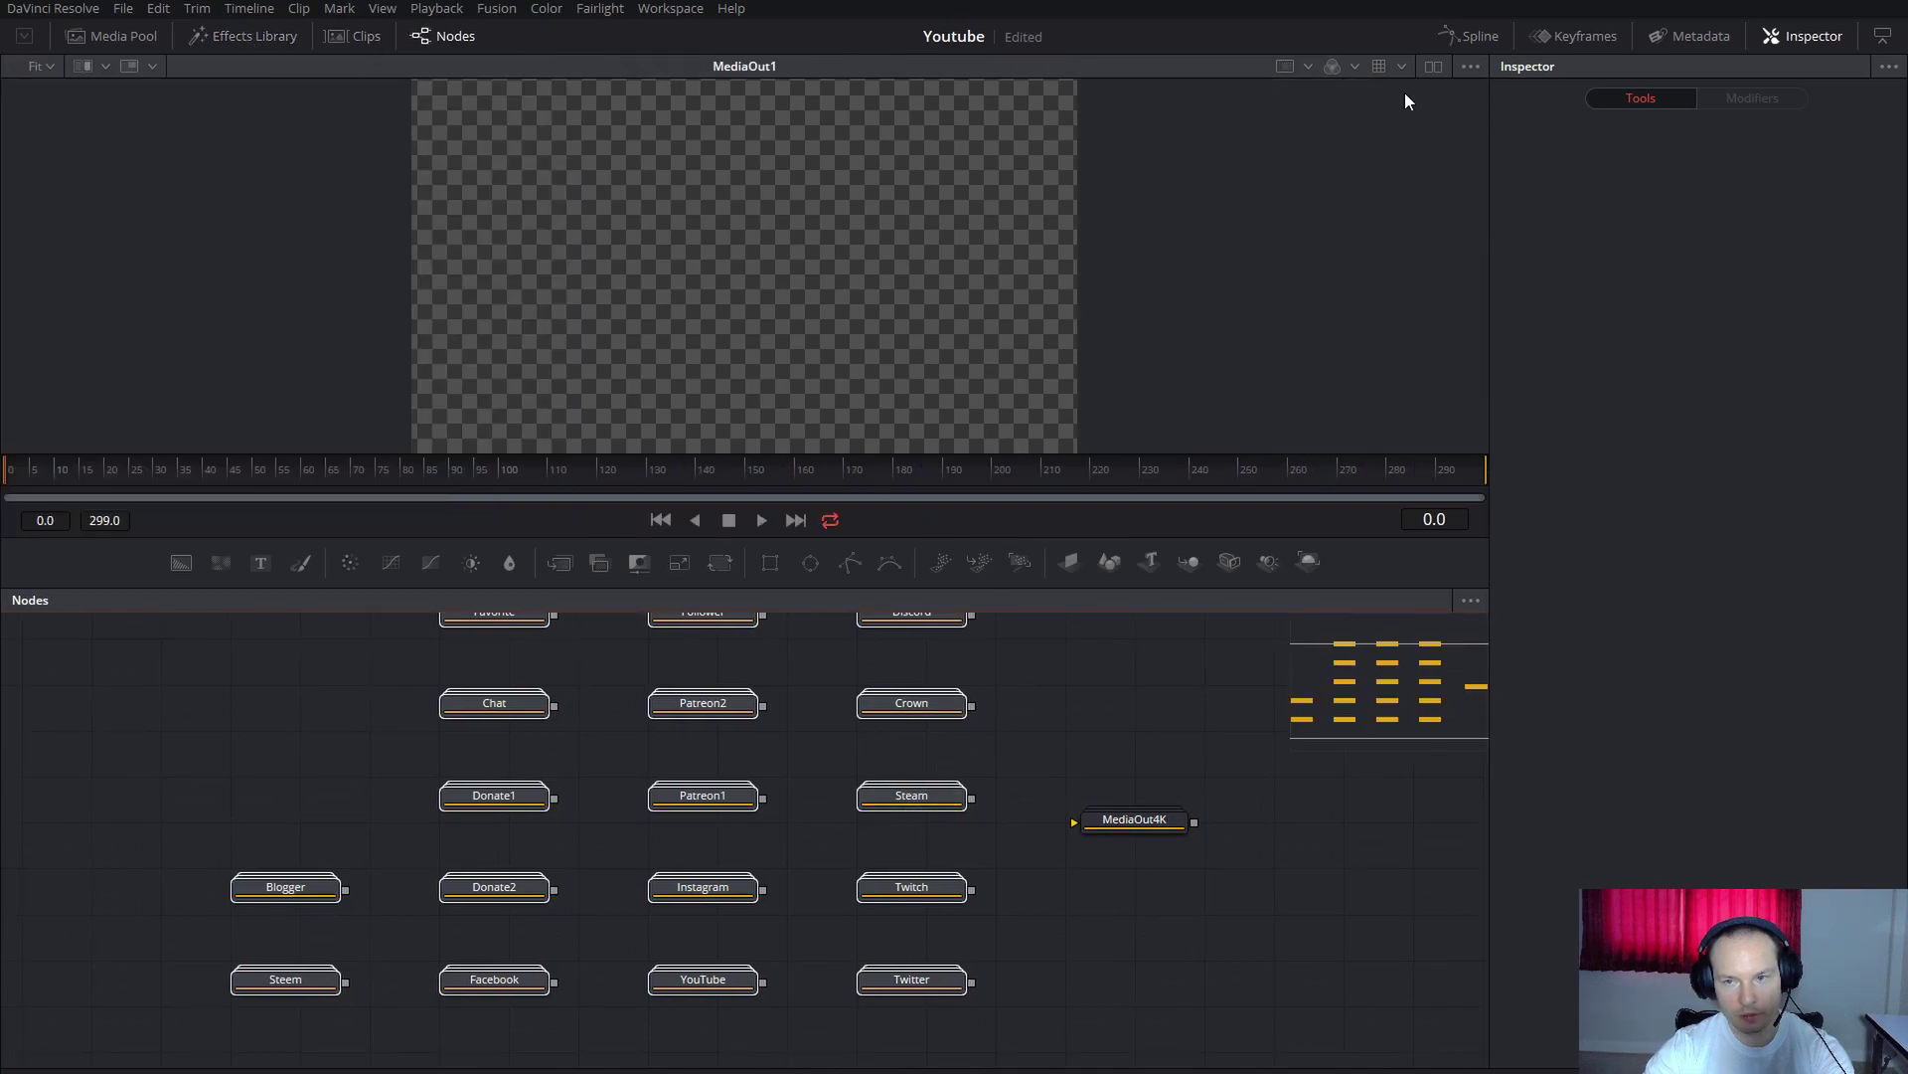
{"action": "left_click_drag", "start_coordinate": [1103, 538], "coordinate": [1103, 420]}
{"action": "scroll", "coordinate": [1100, 593], "scroll_direction": "down", "scroll_amount": 1}
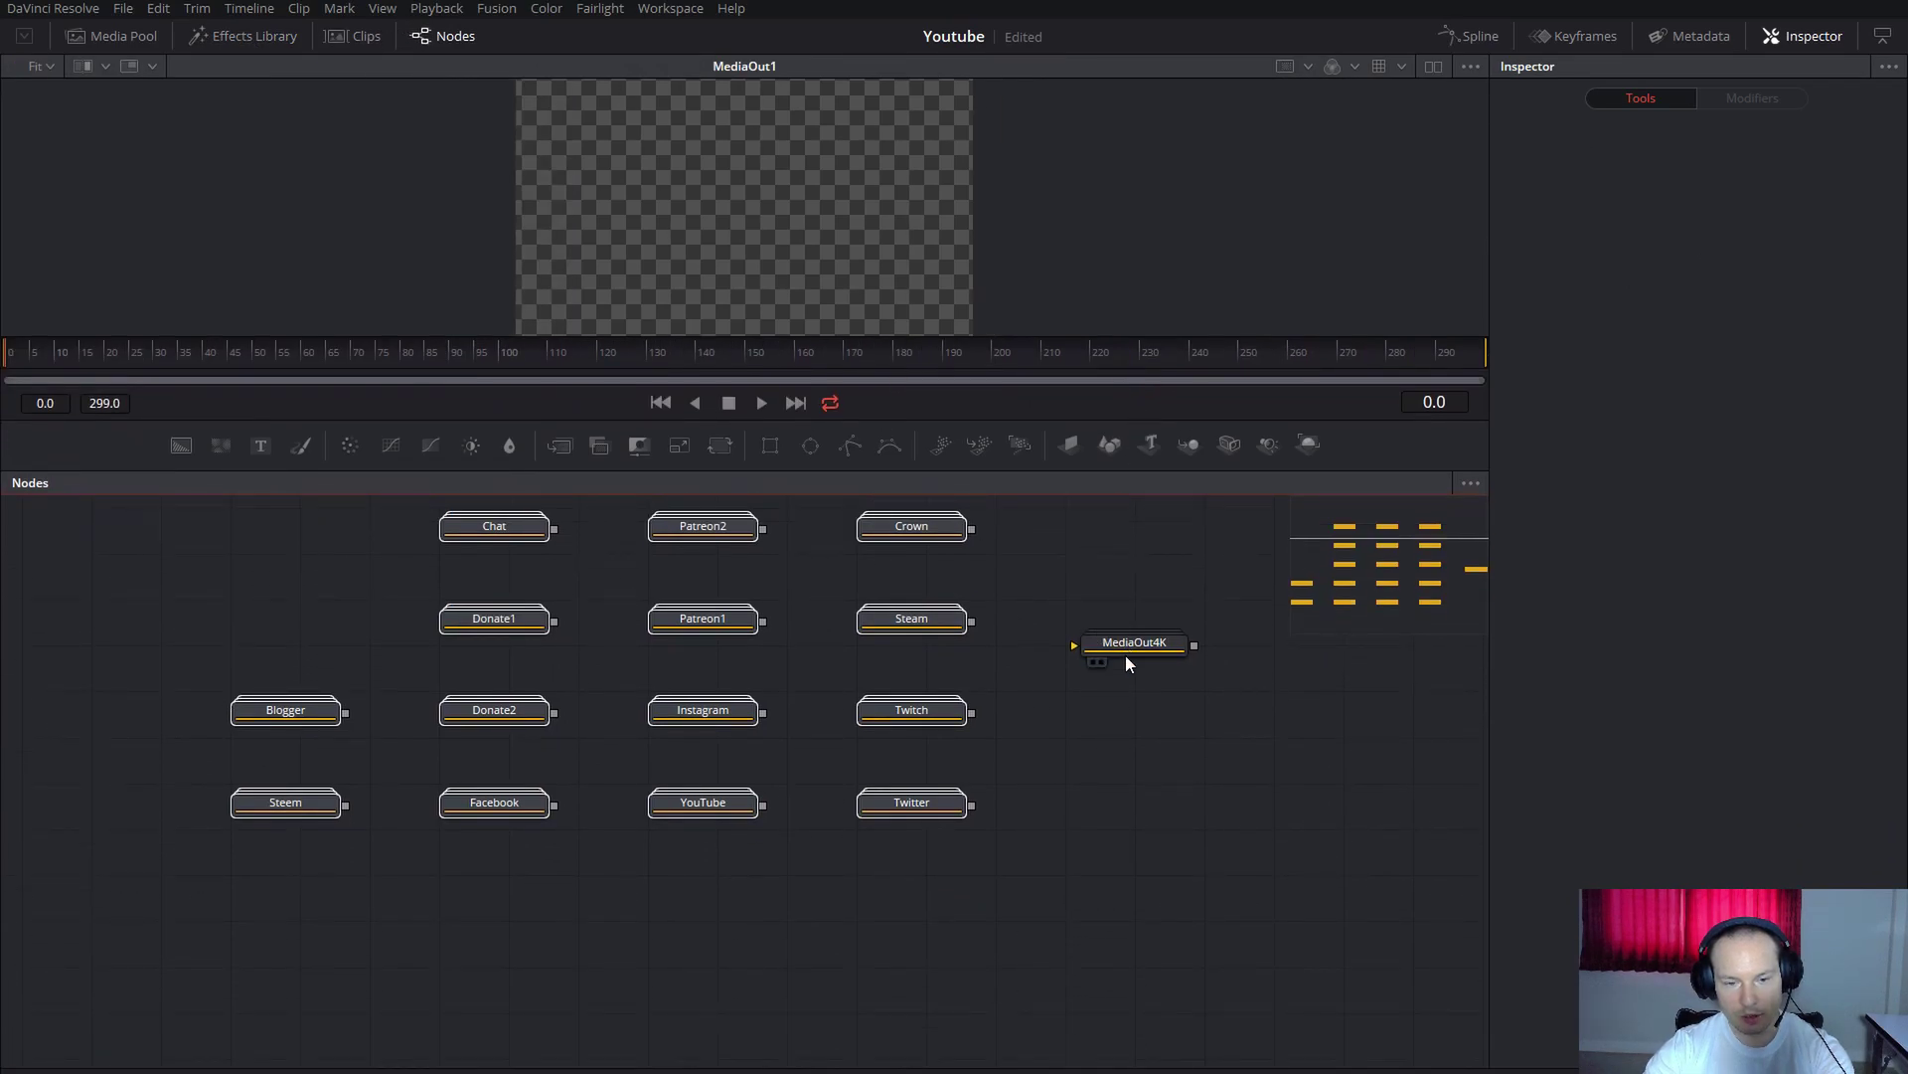
{"action": "left_click_drag", "start_coordinate": [1125, 654], "coordinate": [1239, 875]}
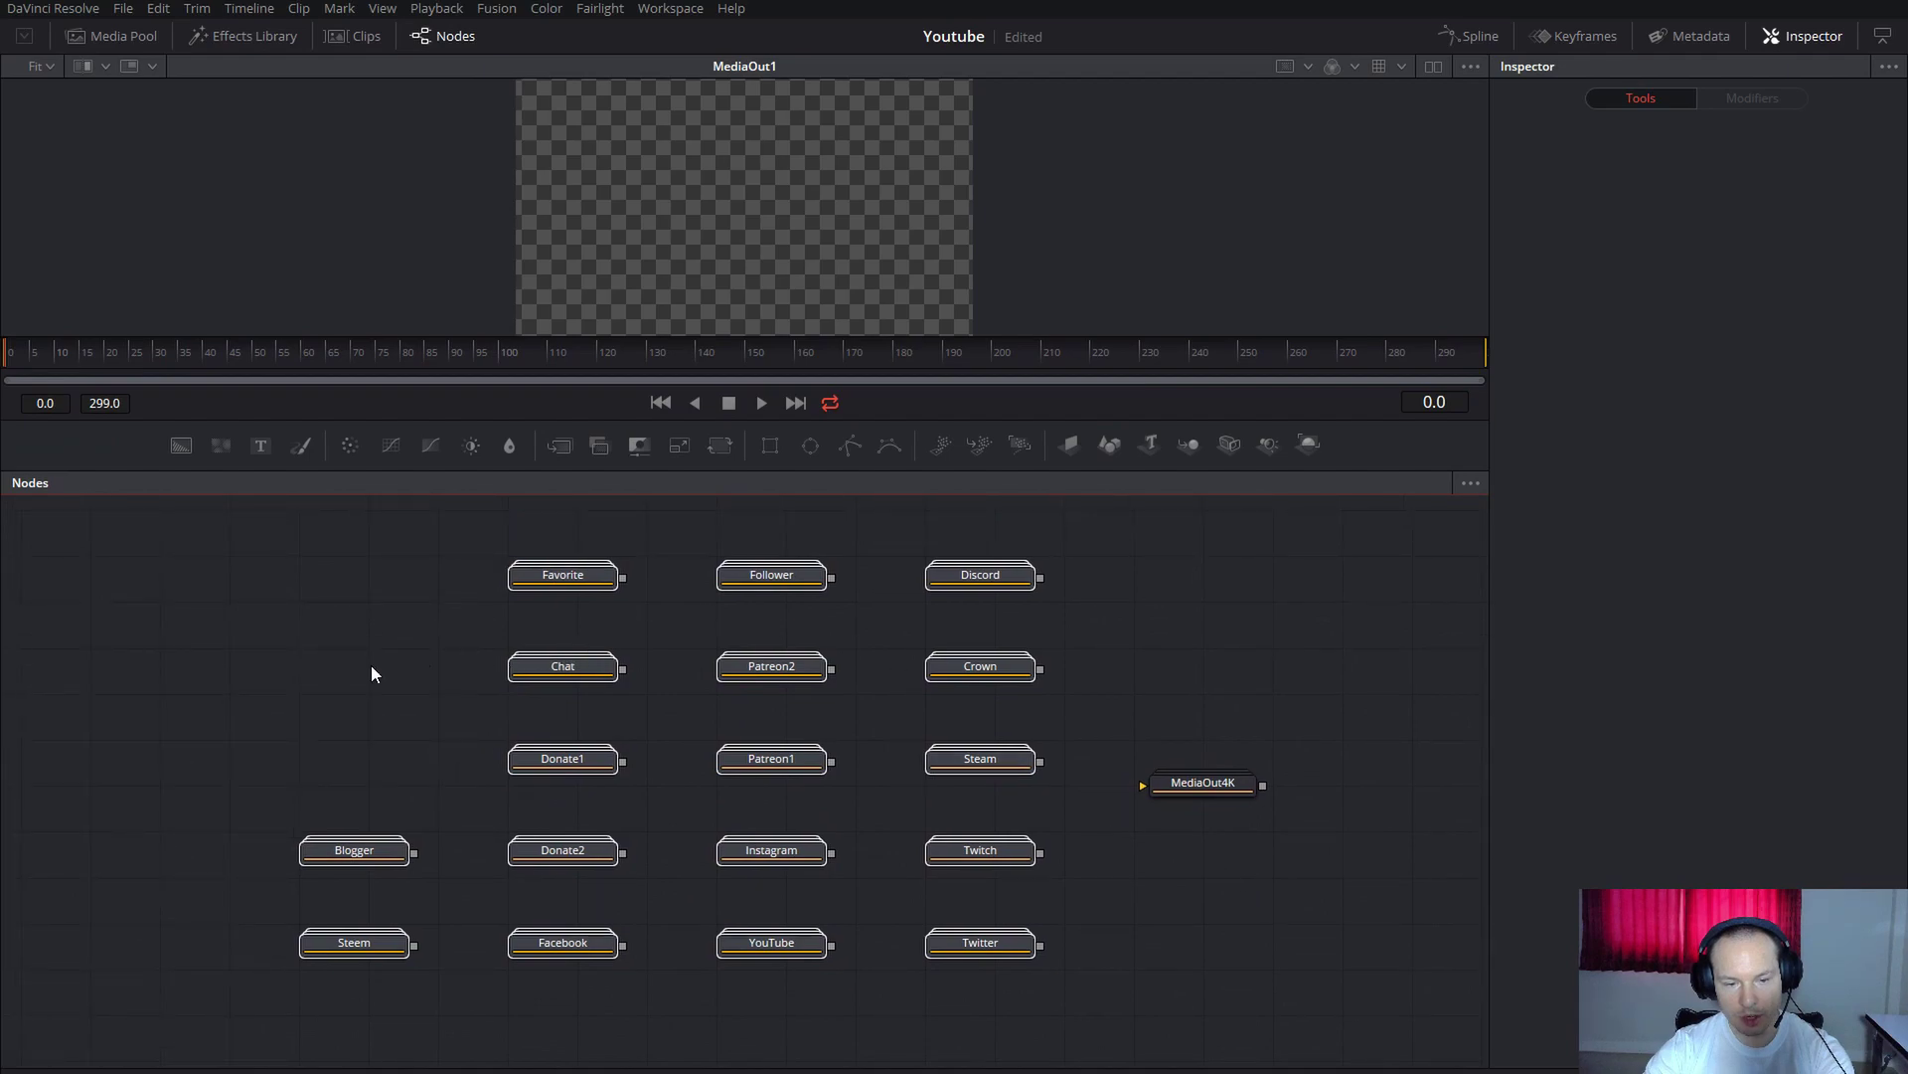
{"action": "key", "text": "ctrl+a"}
{"action": "right_click", "coordinate": [962, 611]}
{"action": "mouse_move", "coordinate": [1029, 700]}
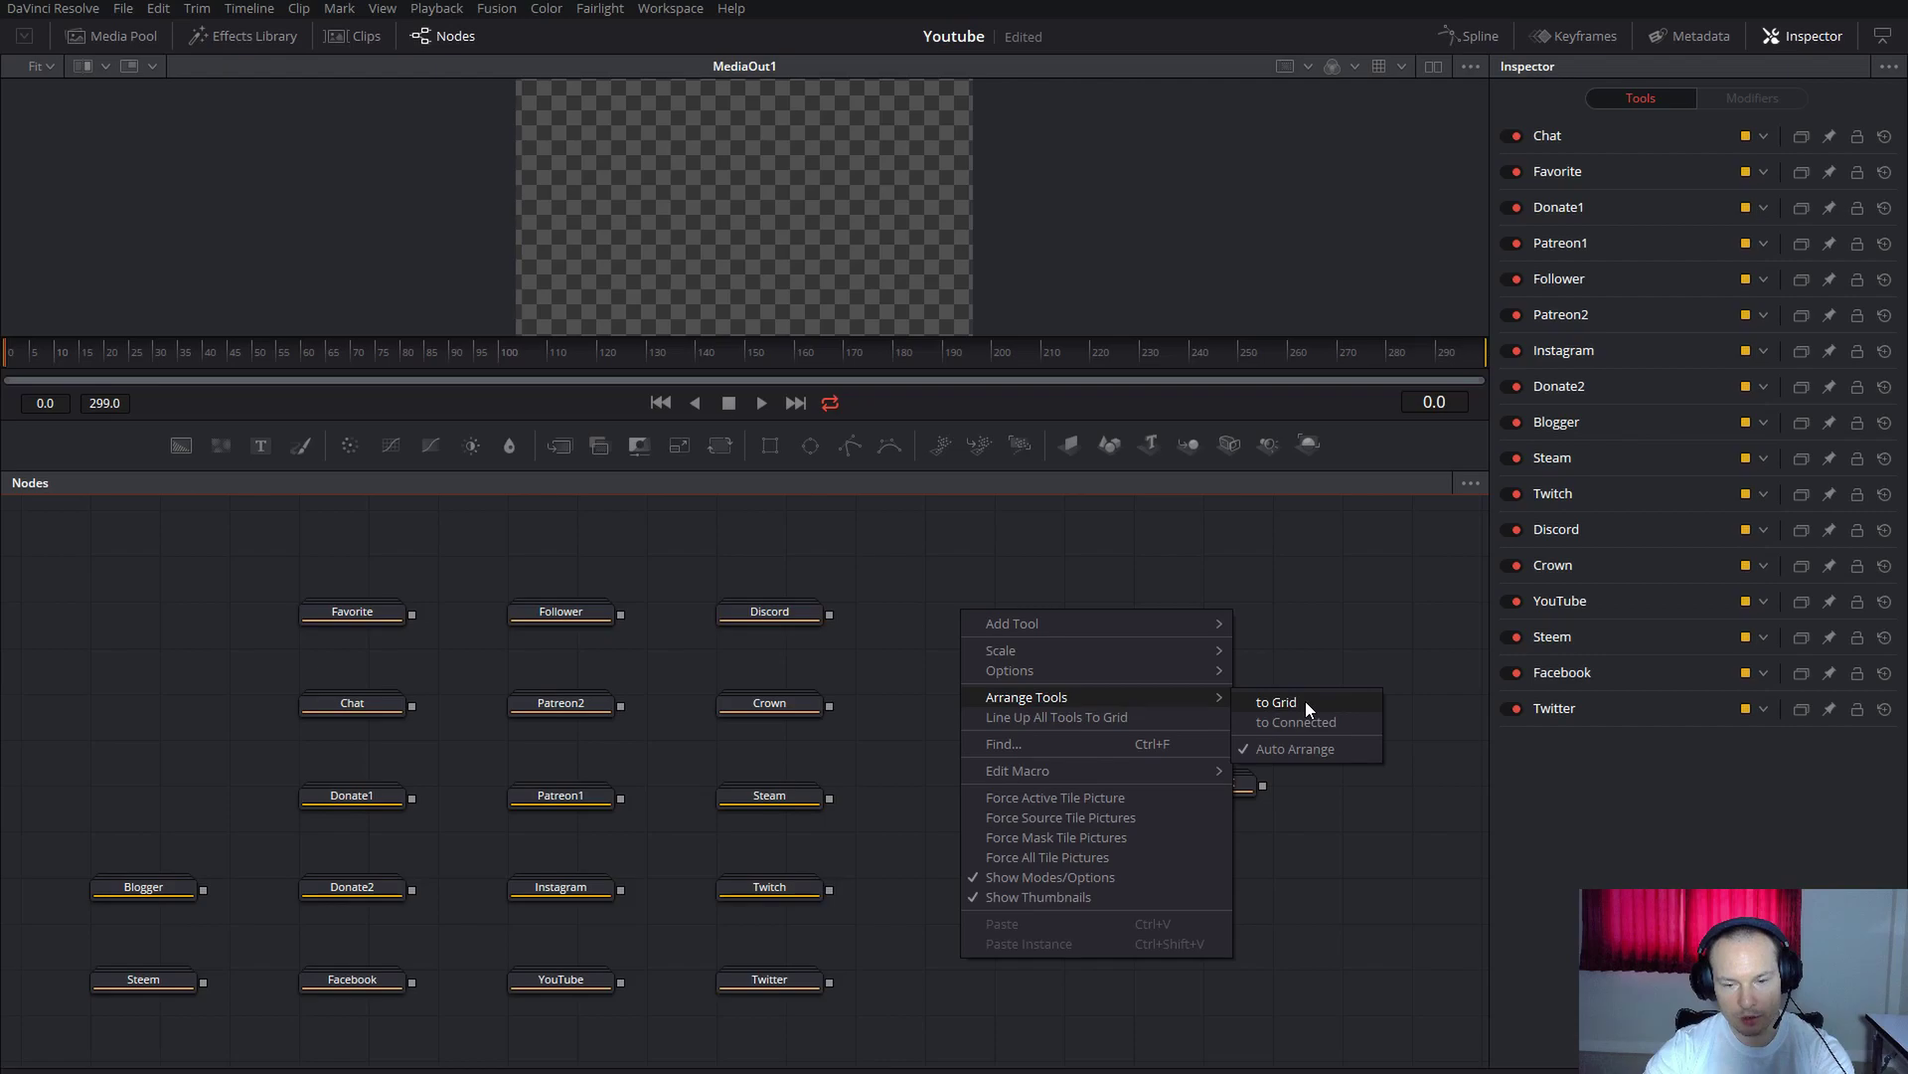
Arrange all nodes to the grid and line every tool up to the grid.
{"action": "left_click", "coordinate": [1304, 701]}
{"action": "right_click", "coordinate": [972, 618]}
{"action": "left_click", "coordinate": [1065, 725]}
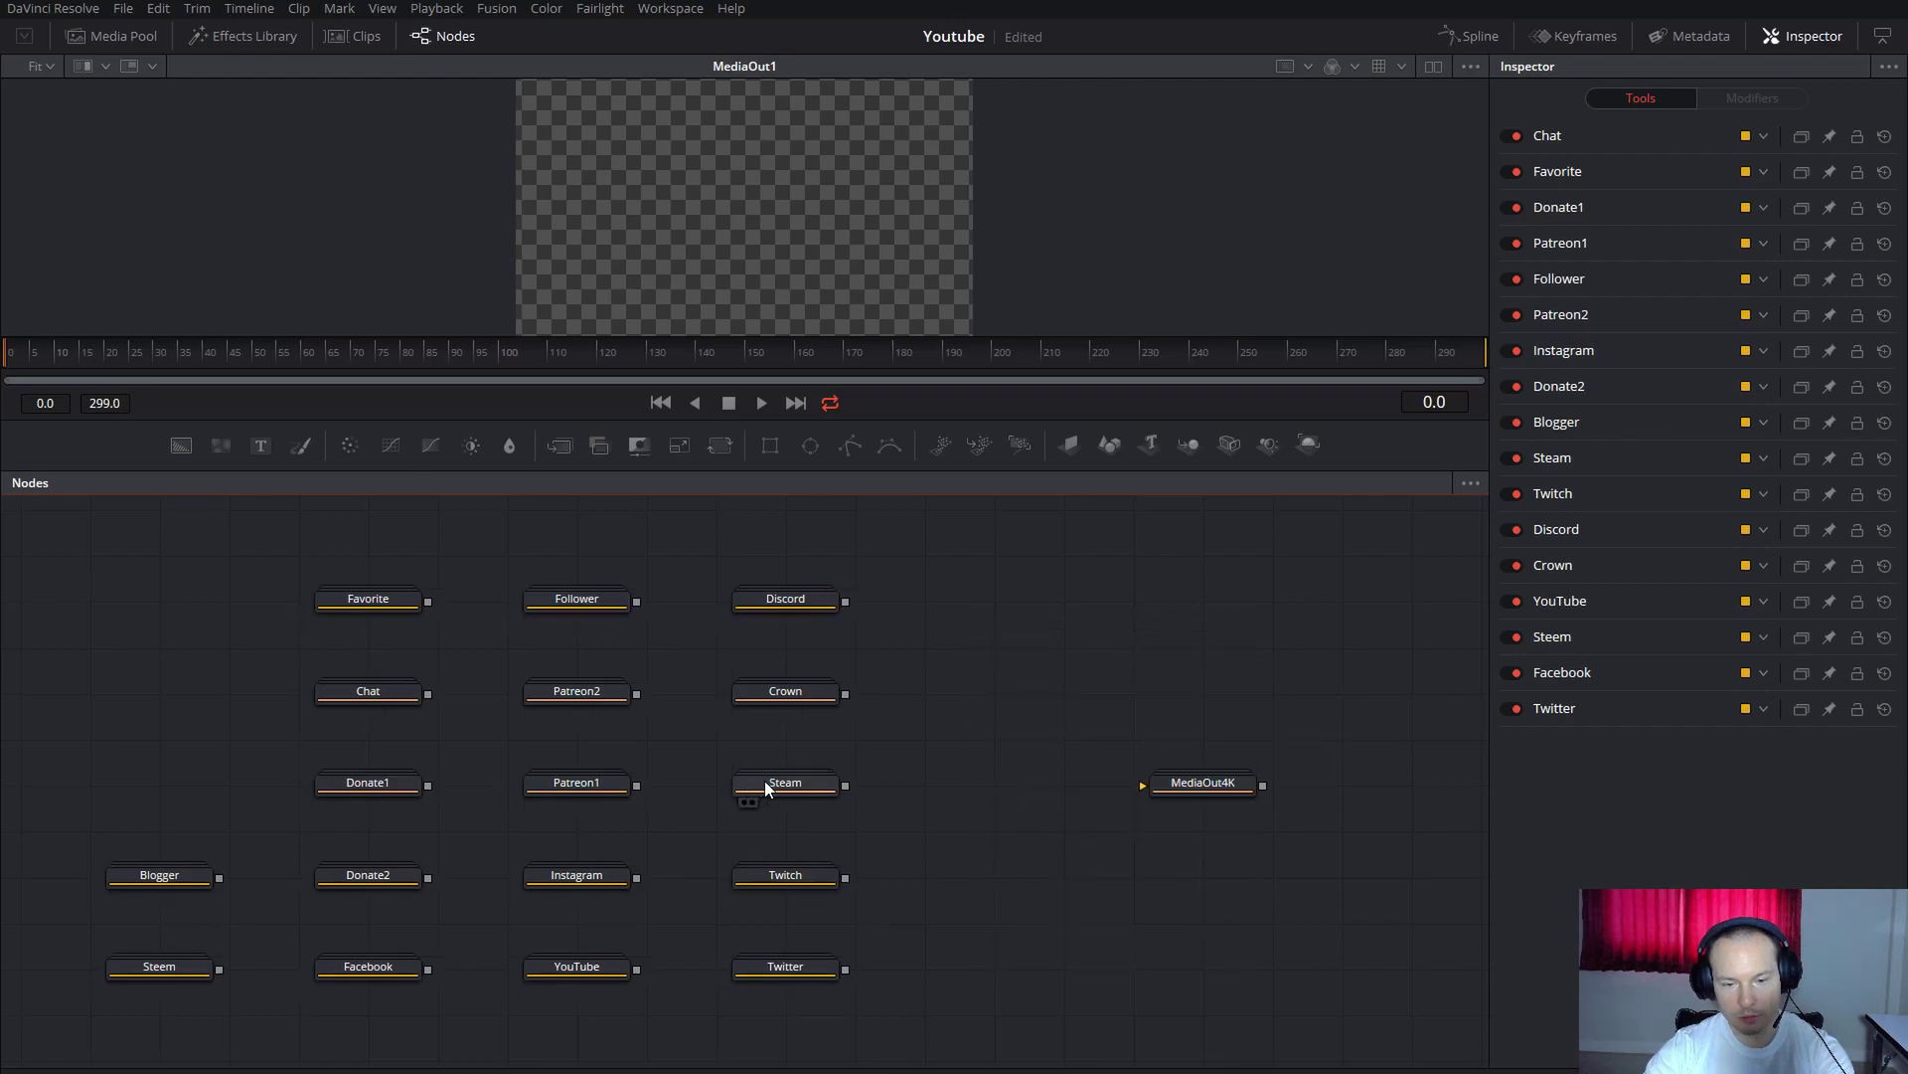
Preview the Steam and Crown icons through MediaOut4K, then park them aside with Discord.
{"action": "left_click_drag", "start_coordinate": [765, 789], "coordinate": [1151, 789]}
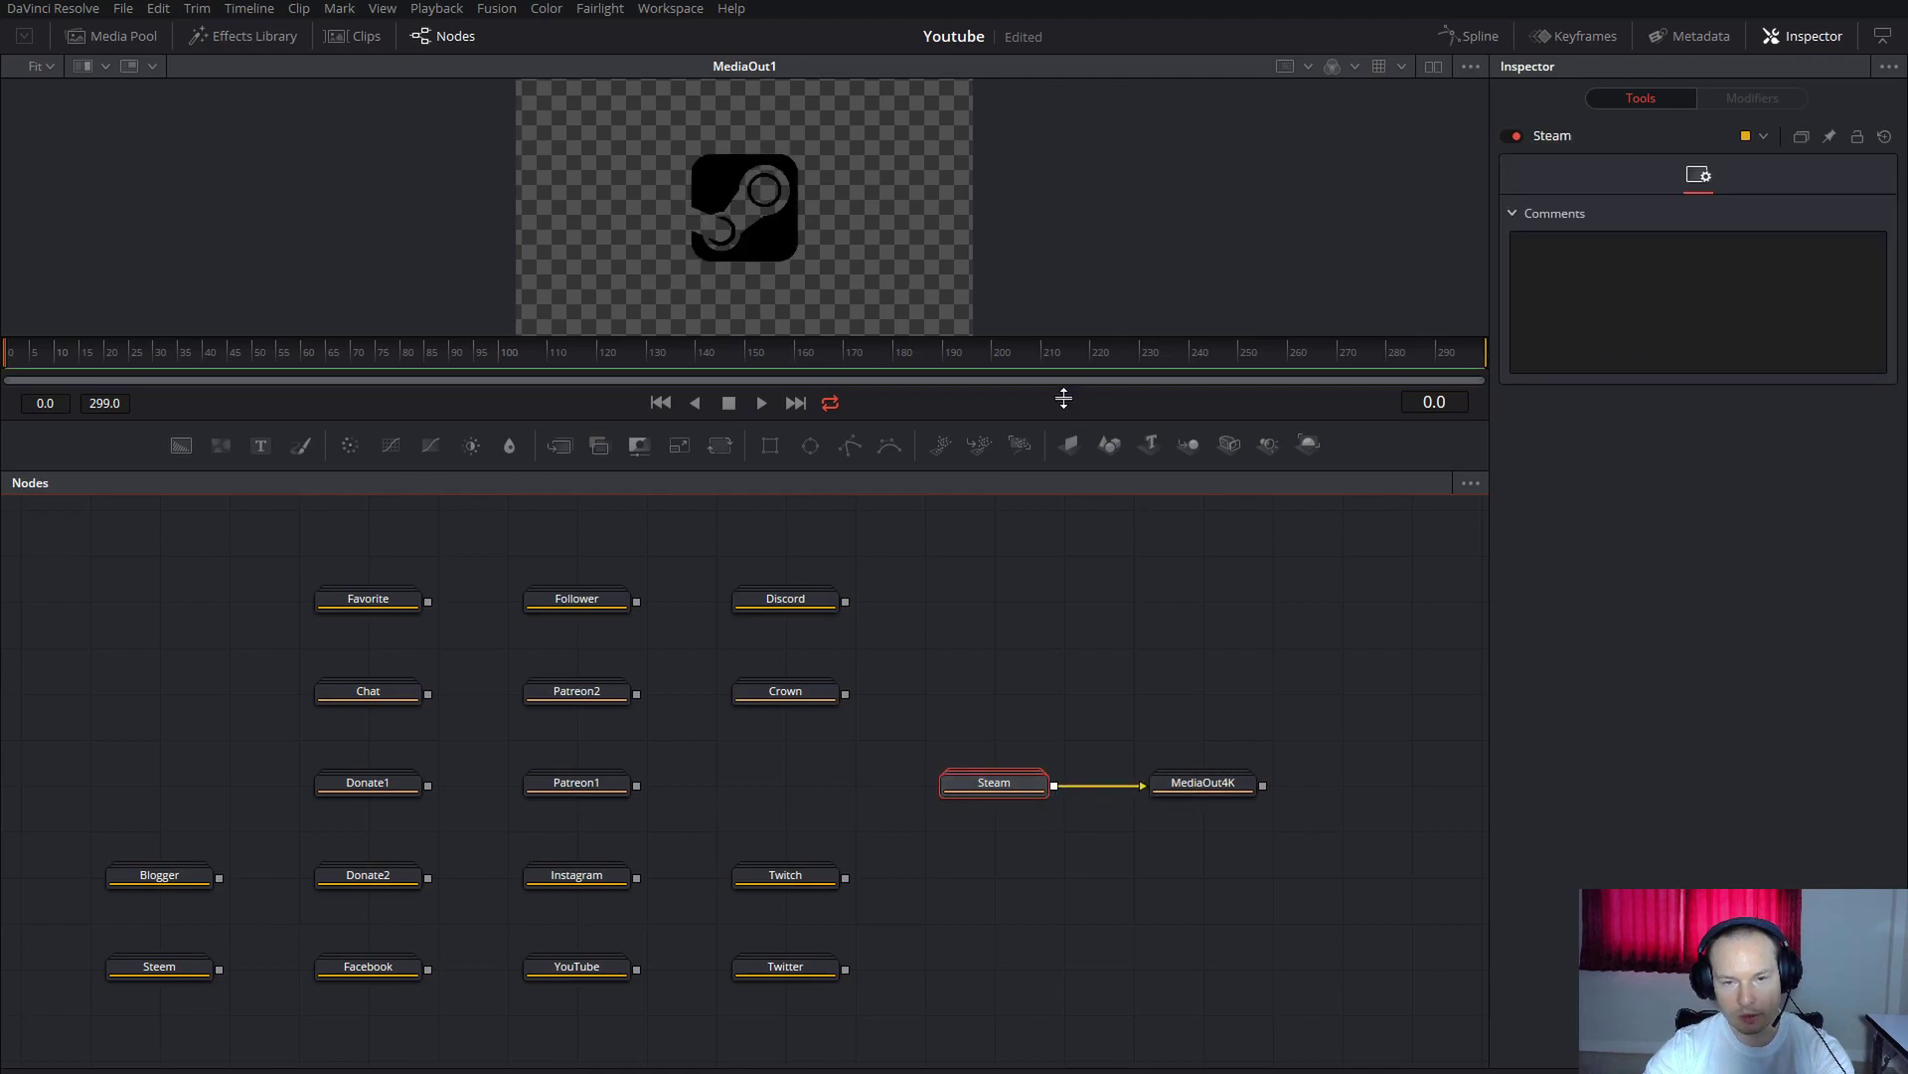
{"action": "scroll", "coordinate": [829, 257], "scroll_direction": "down", "scroll_amount": 2}
{"action": "scroll", "coordinate": [831, 261], "scroll_direction": "up", "scroll_amount": 1}
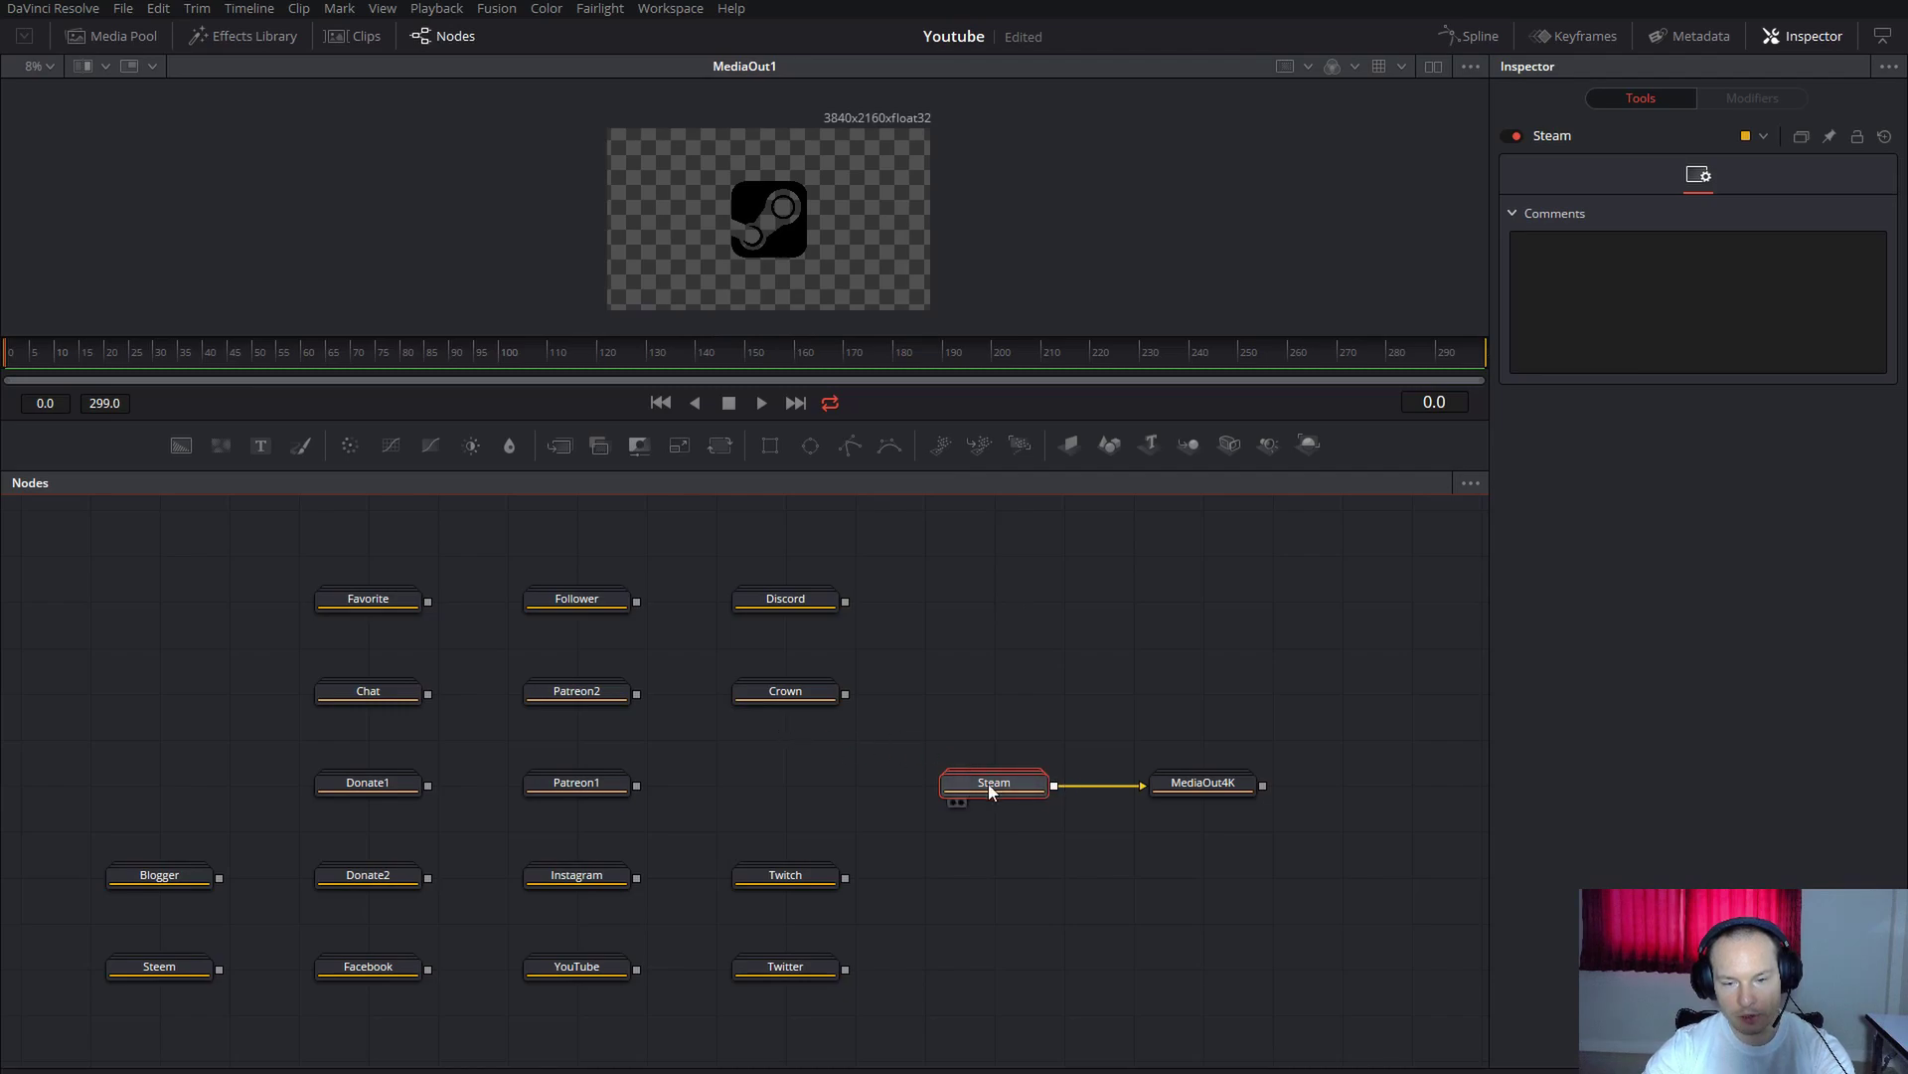
{"action": "left_click_drag", "start_coordinate": [998, 775], "coordinate": [998, 684]}
{"action": "left_click_drag", "start_coordinate": [1138, 783], "coordinate": [1143, 701]}
{"action": "left_click_drag", "start_coordinate": [813, 680], "coordinate": [1196, 785]}
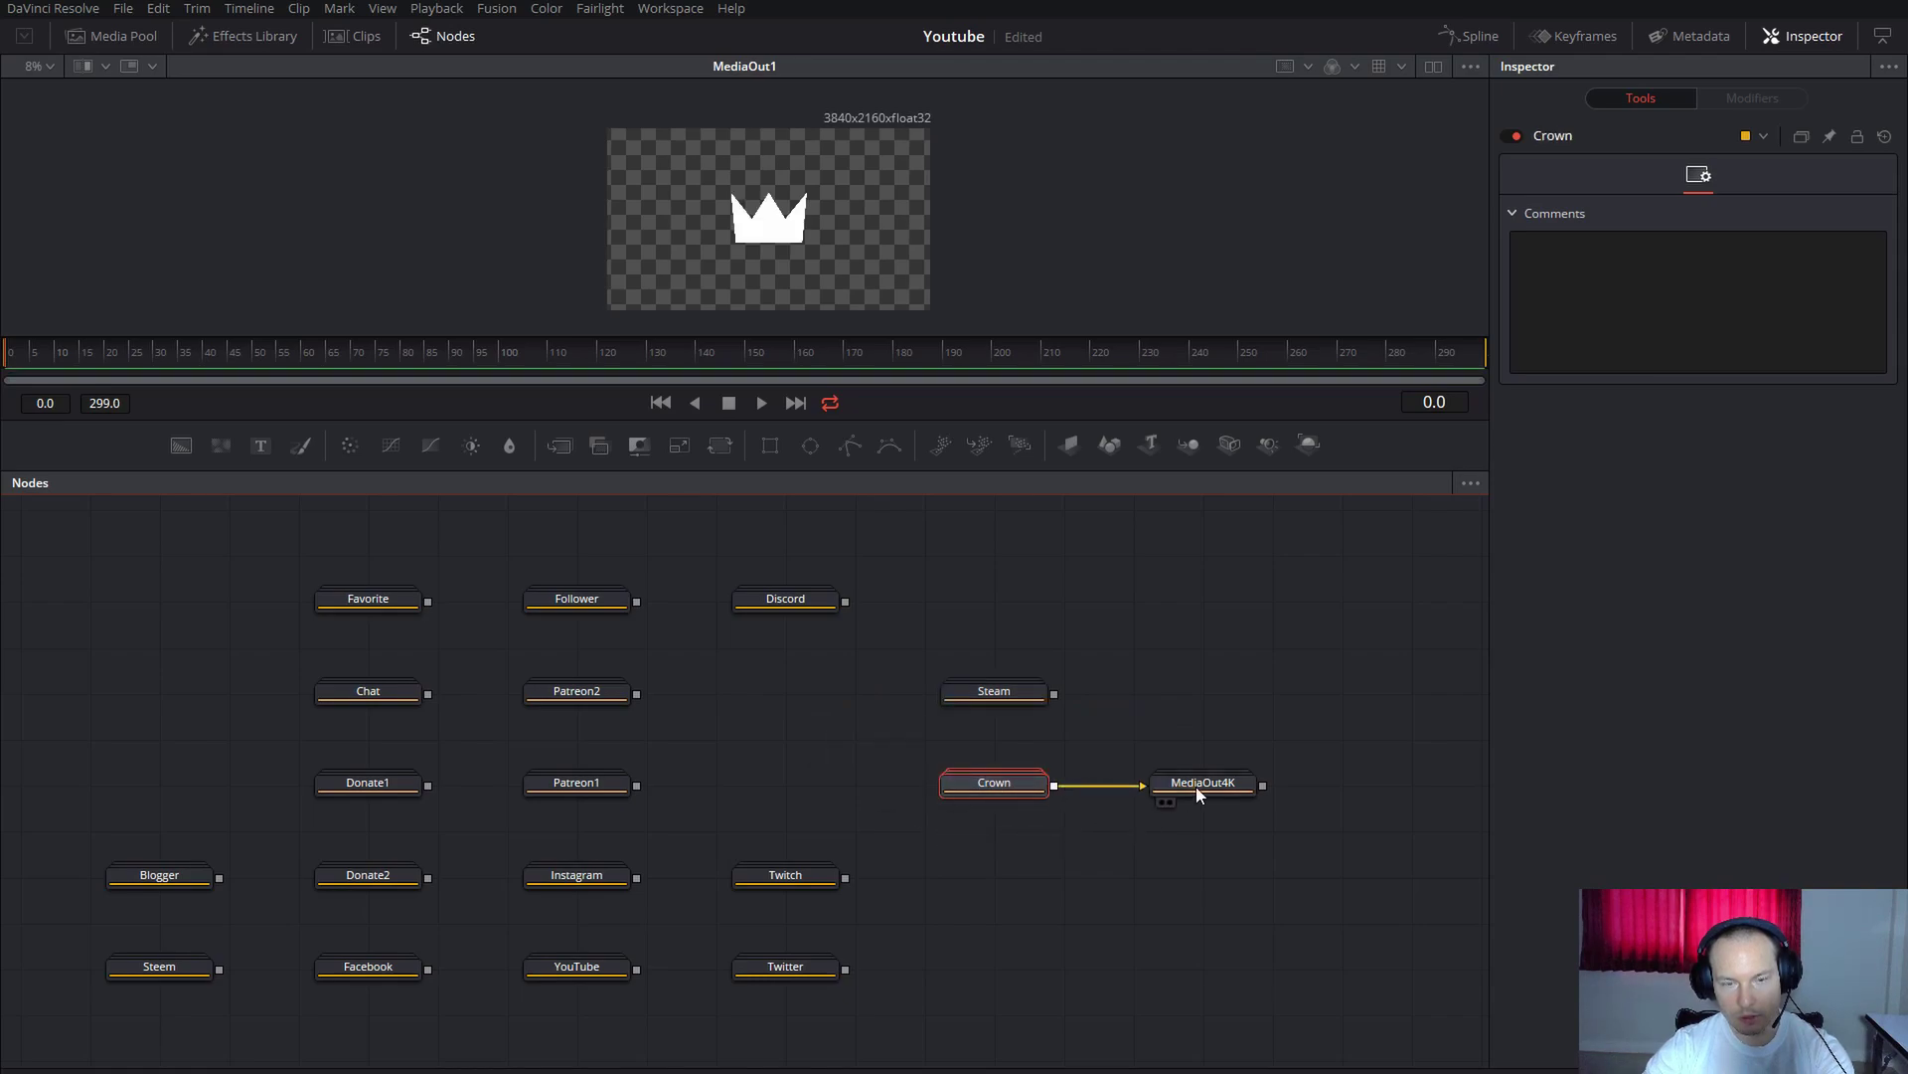
{"action": "left_click_drag", "start_coordinate": [1070, 784], "coordinate": [1178, 690]}
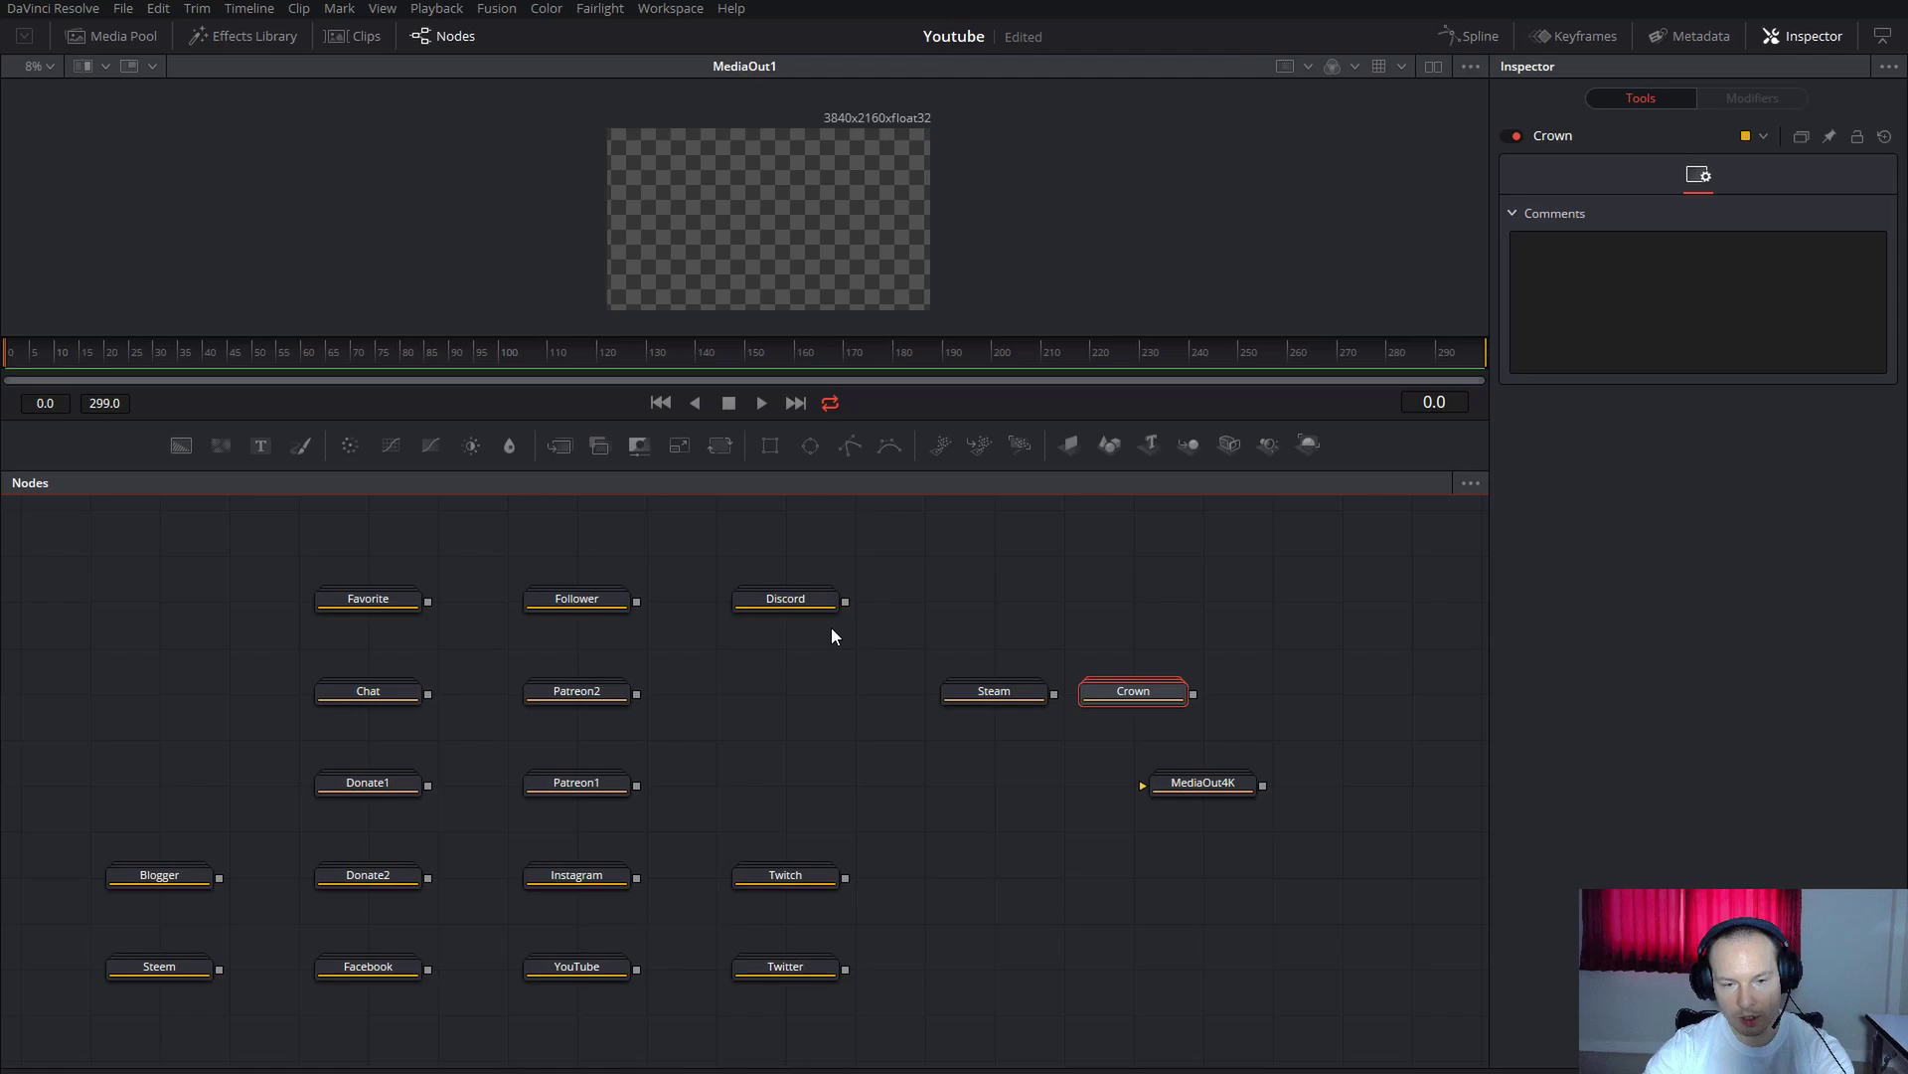
{"action": "mouse_move", "coordinate": [789, 602]}
{"action": "left_mouse_down"}
{"action": "mouse_move", "coordinate": [933, 784]}
{"action": "mouse_move", "coordinate": [1185, 790]}
{"action": "mouse_move", "coordinate": [1026, 813]}
{"action": "mouse_move", "coordinate": [808, 688]}
{"action": "mouse_move", "coordinate": [787, 603]}
{"action": "left_mouse_up"}
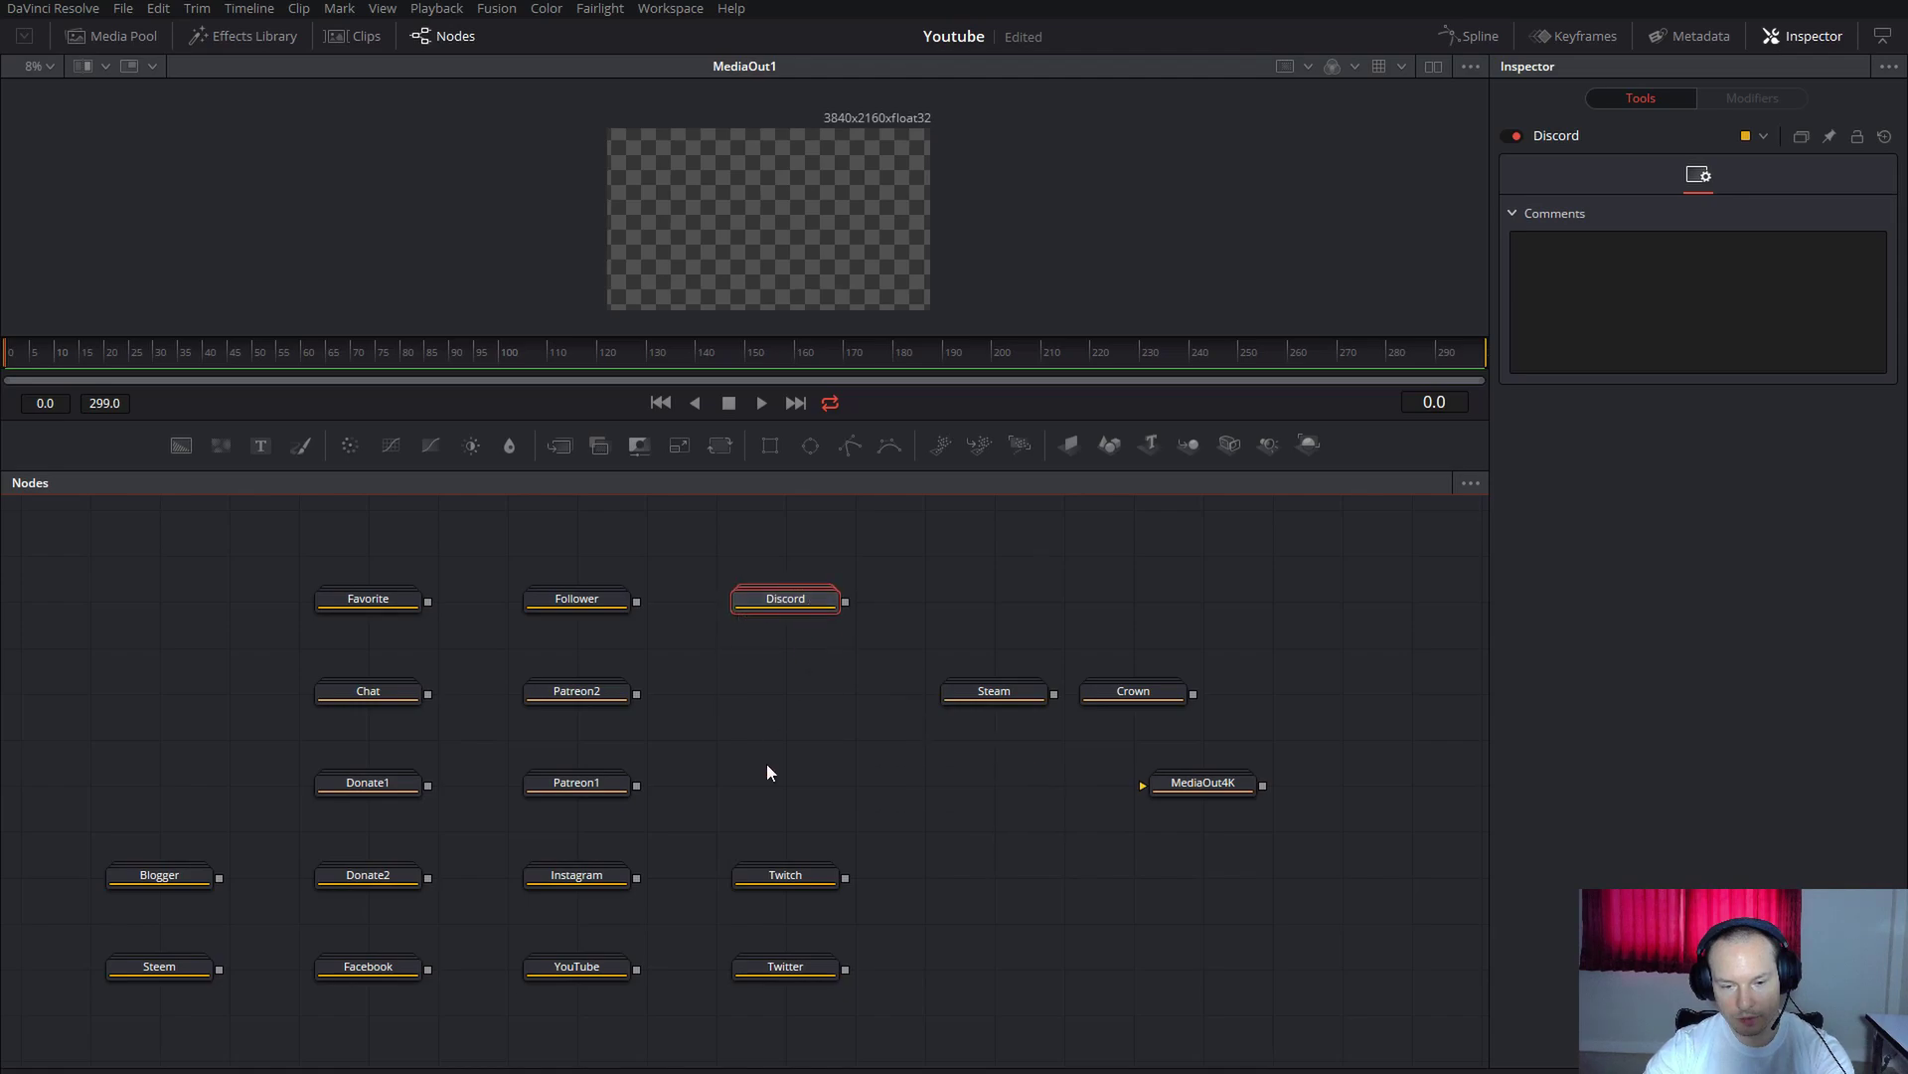
Preview Twitch, then leave the Twitter node connected to MediaOut4K.
{"action": "left_click_drag", "start_coordinate": [786, 875], "coordinate": [1227, 805]}
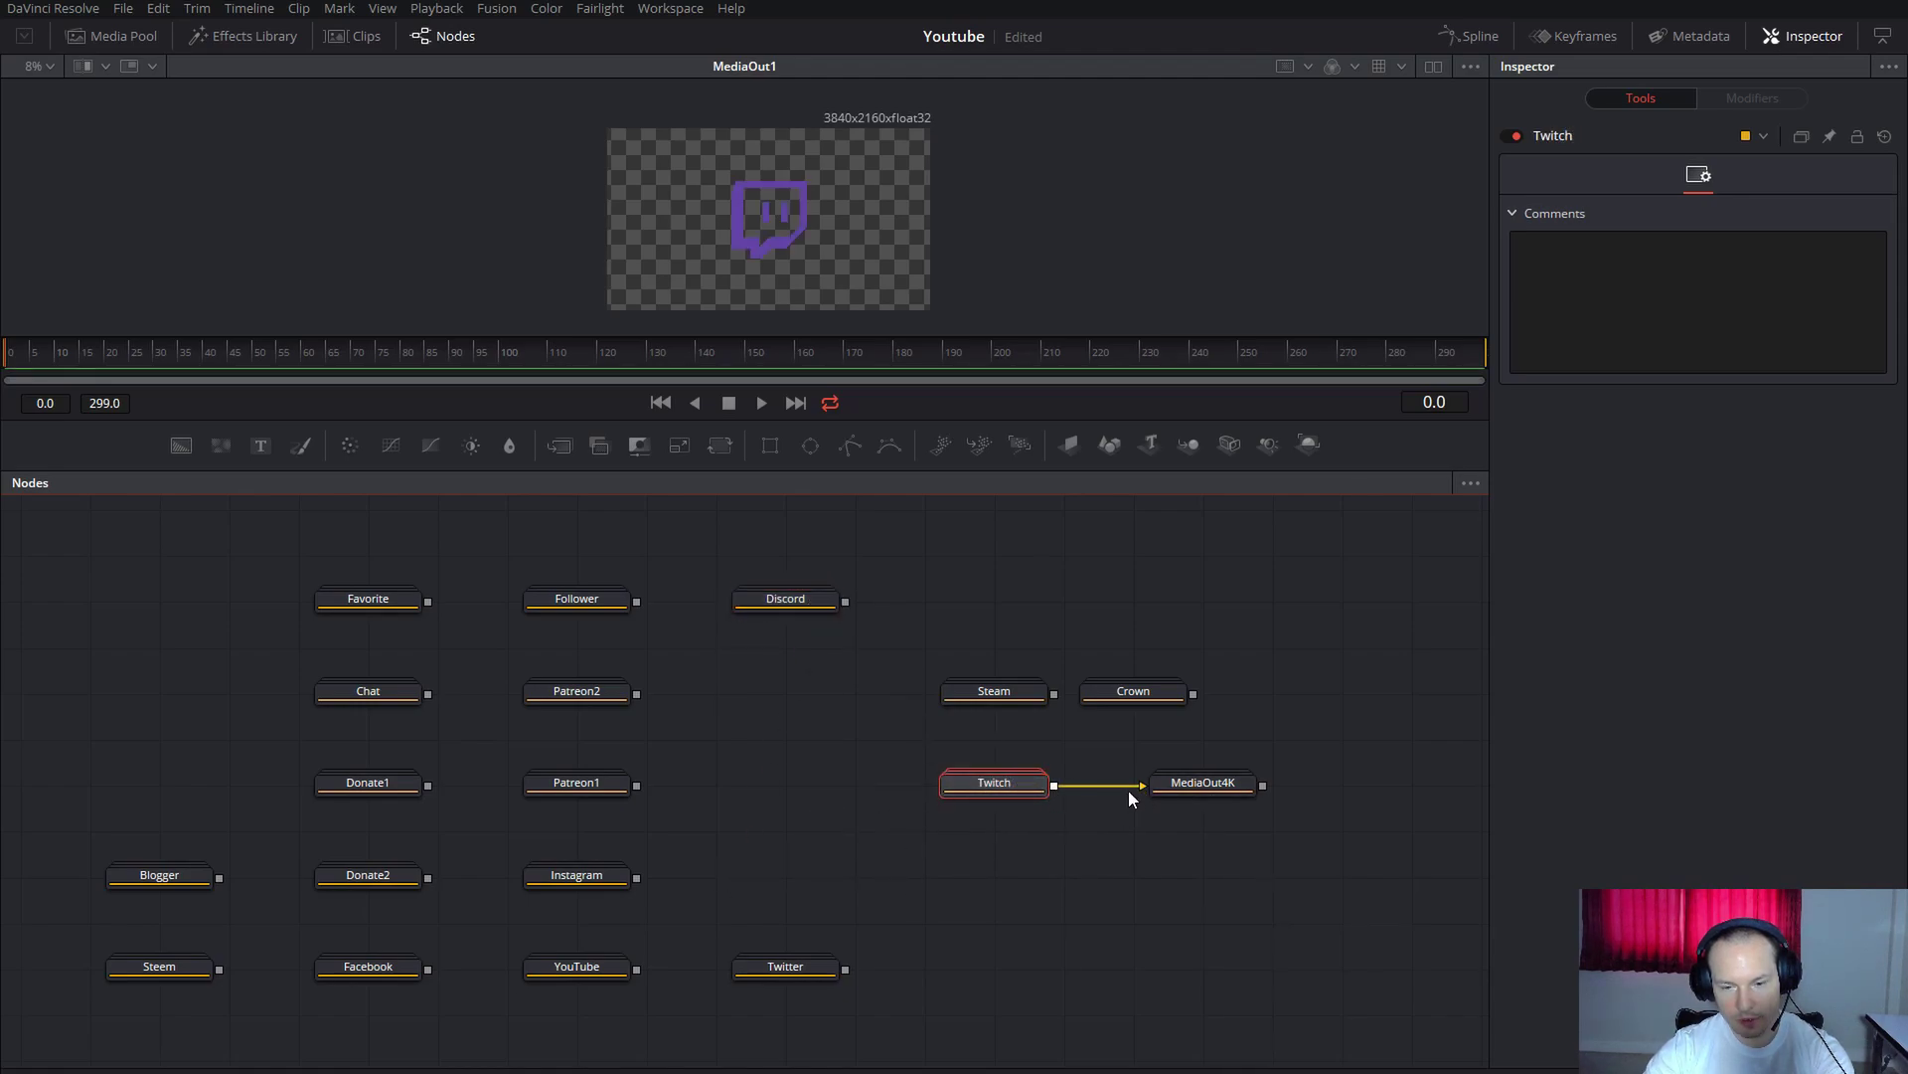
{"action": "left_click", "coordinate": [1109, 808]}
{"action": "left_click_drag", "start_coordinate": [1121, 795], "coordinate": [798, 701]}
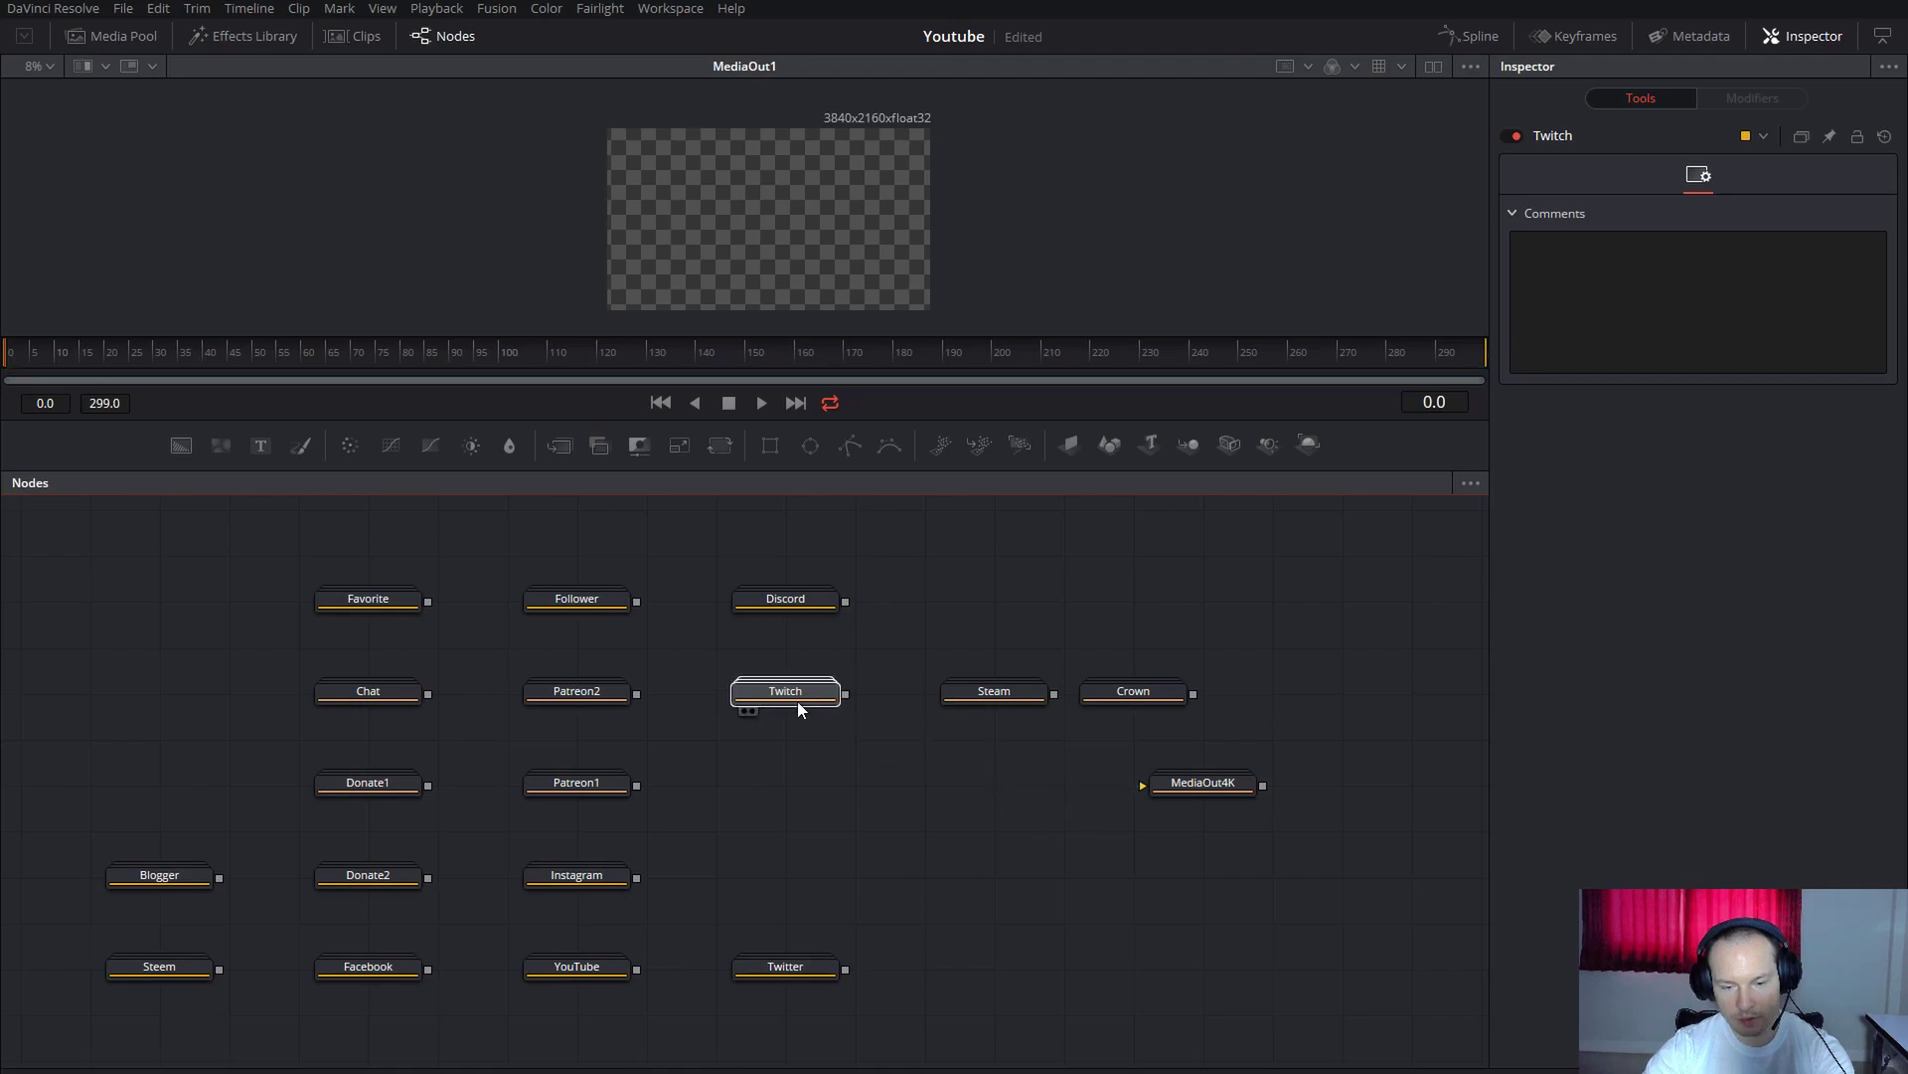
{"action": "left_click_drag", "start_coordinate": [771, 963], "coordinate": [1145, 788]}
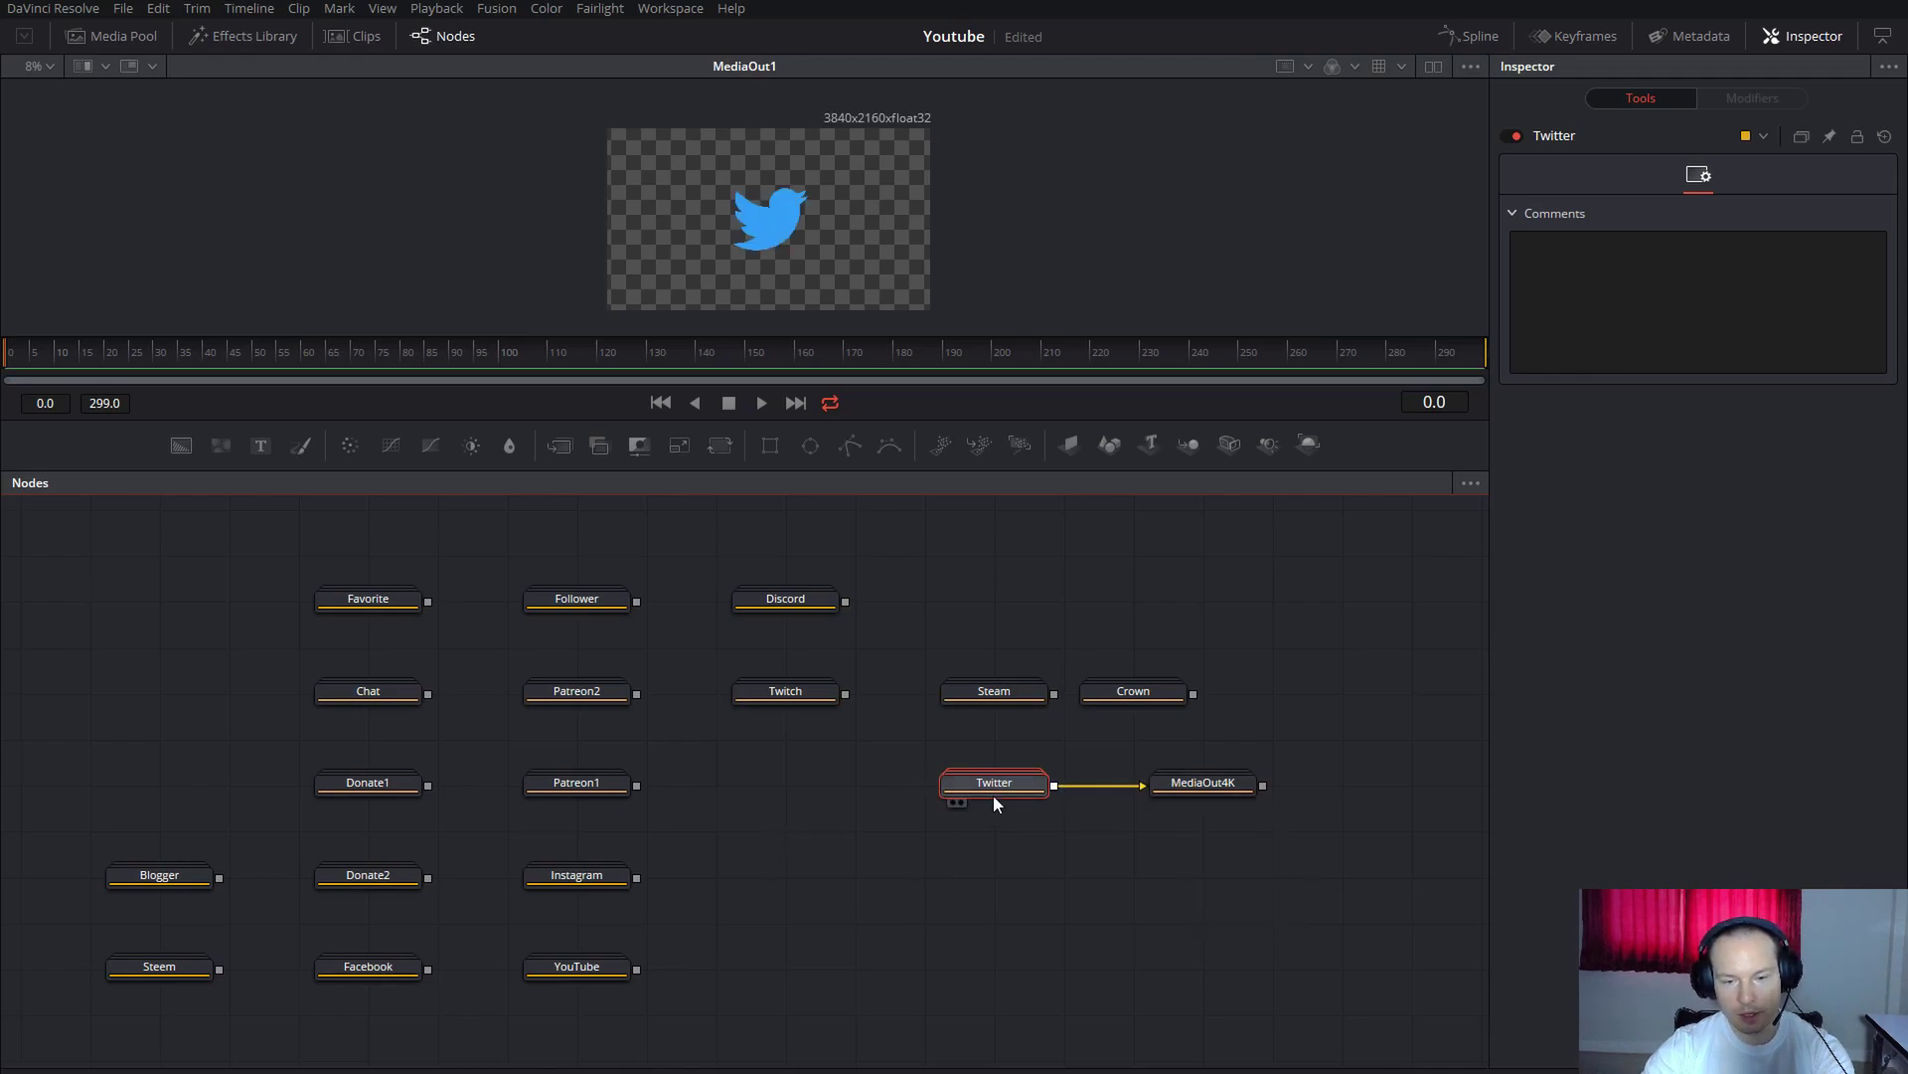
{"action": "left_click_drag", "start_coordinate": [1012, 785], "coordinate": [985, 872]}
{"action": "scroll", "coordinate": [861, 722], "scroll_direction": "down", "scroll_amount": 3}
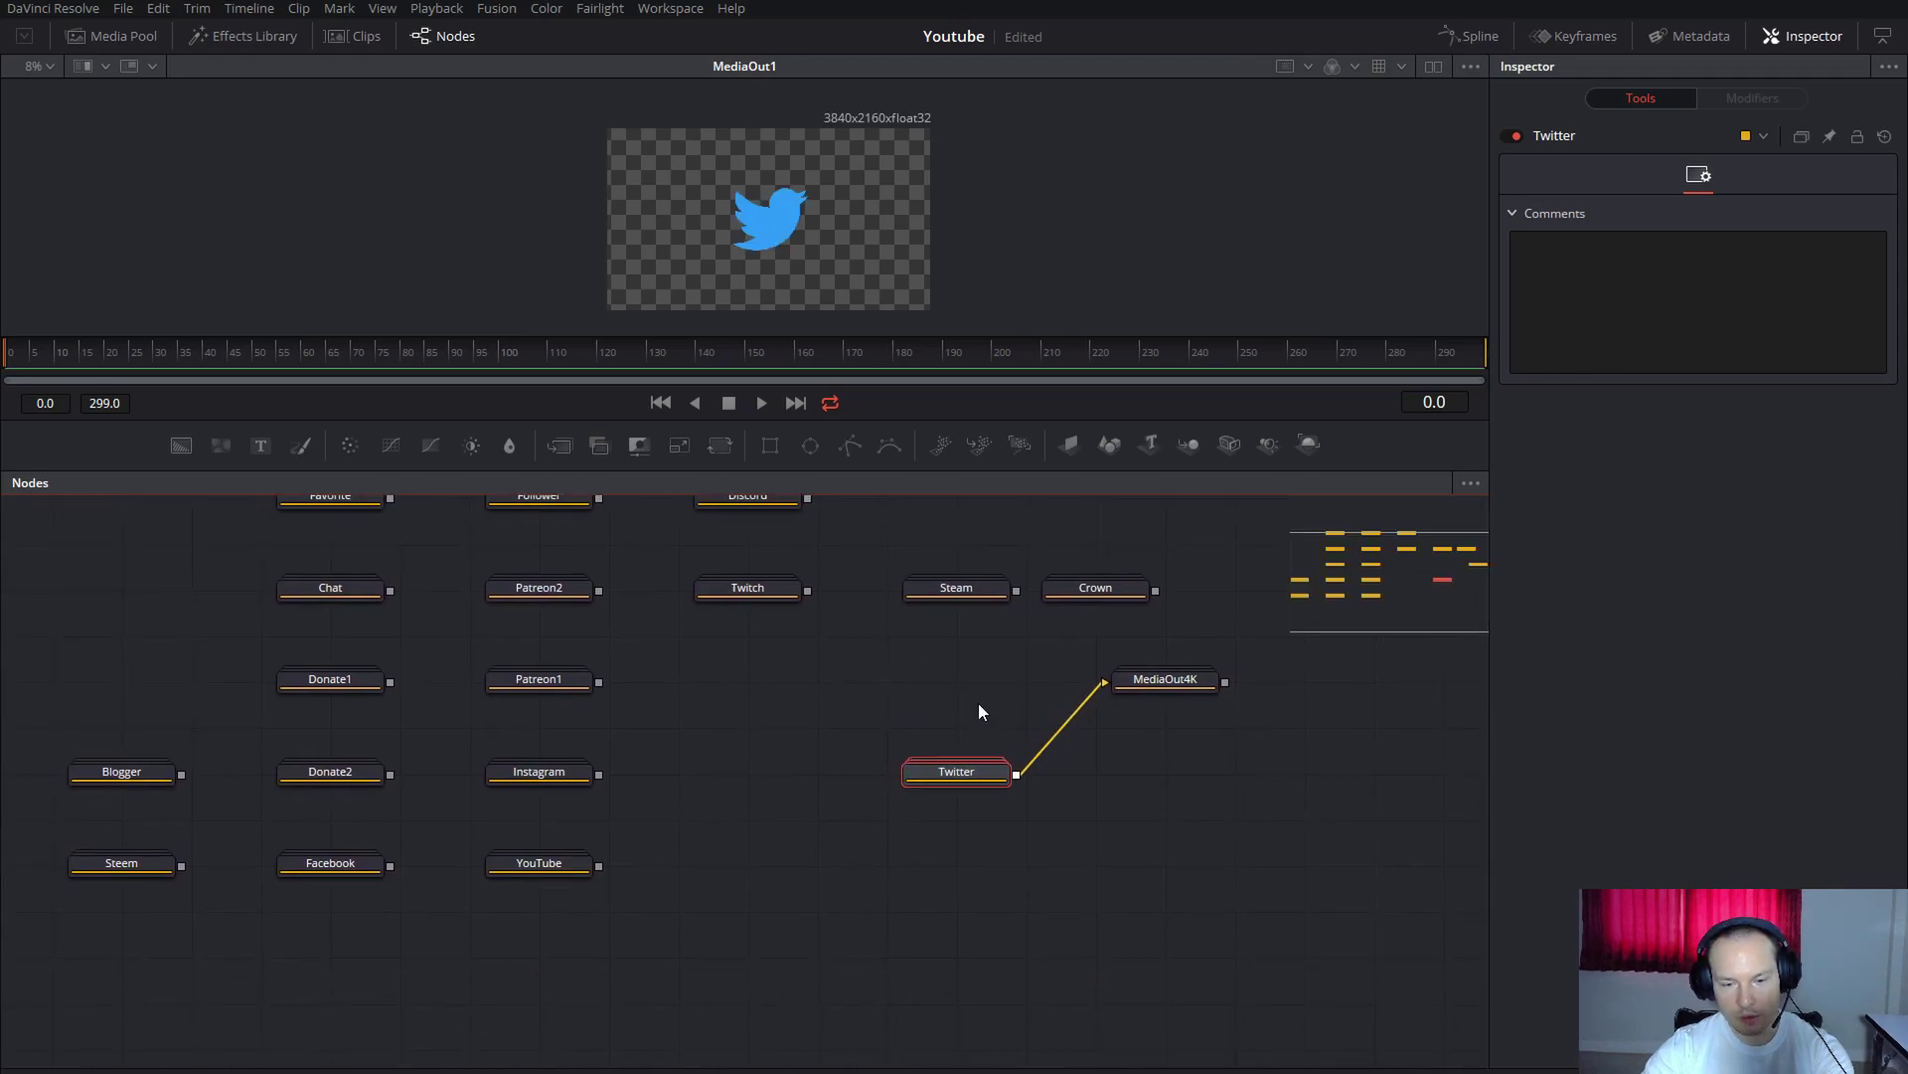
Ungroup the Twitter node and inspect Polygon13 and TwitterColor's colour settings.
{"action": "right_click", "coordinate": [954, 778]}
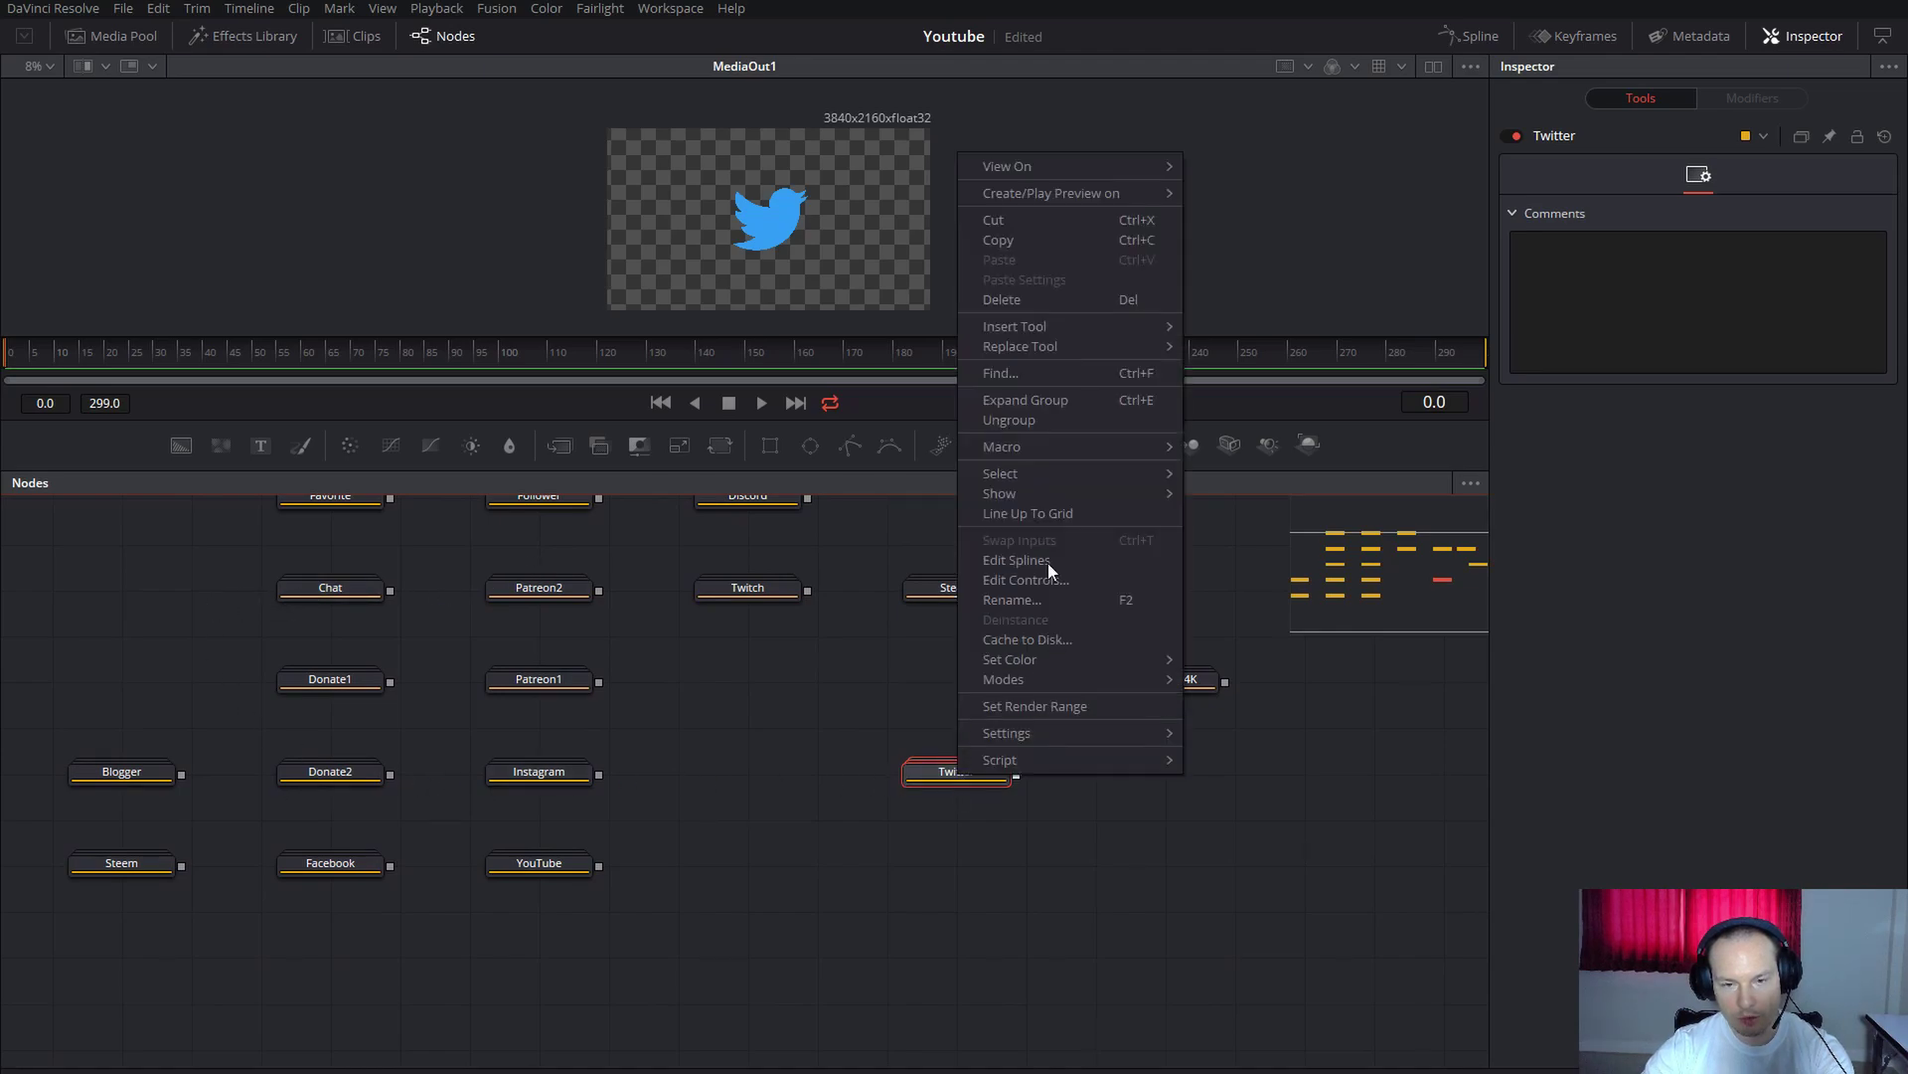
{"action": "left_click", "coordinate": [1011, 419]}
{"action": "left_click", "coordinate": [968, 747]}
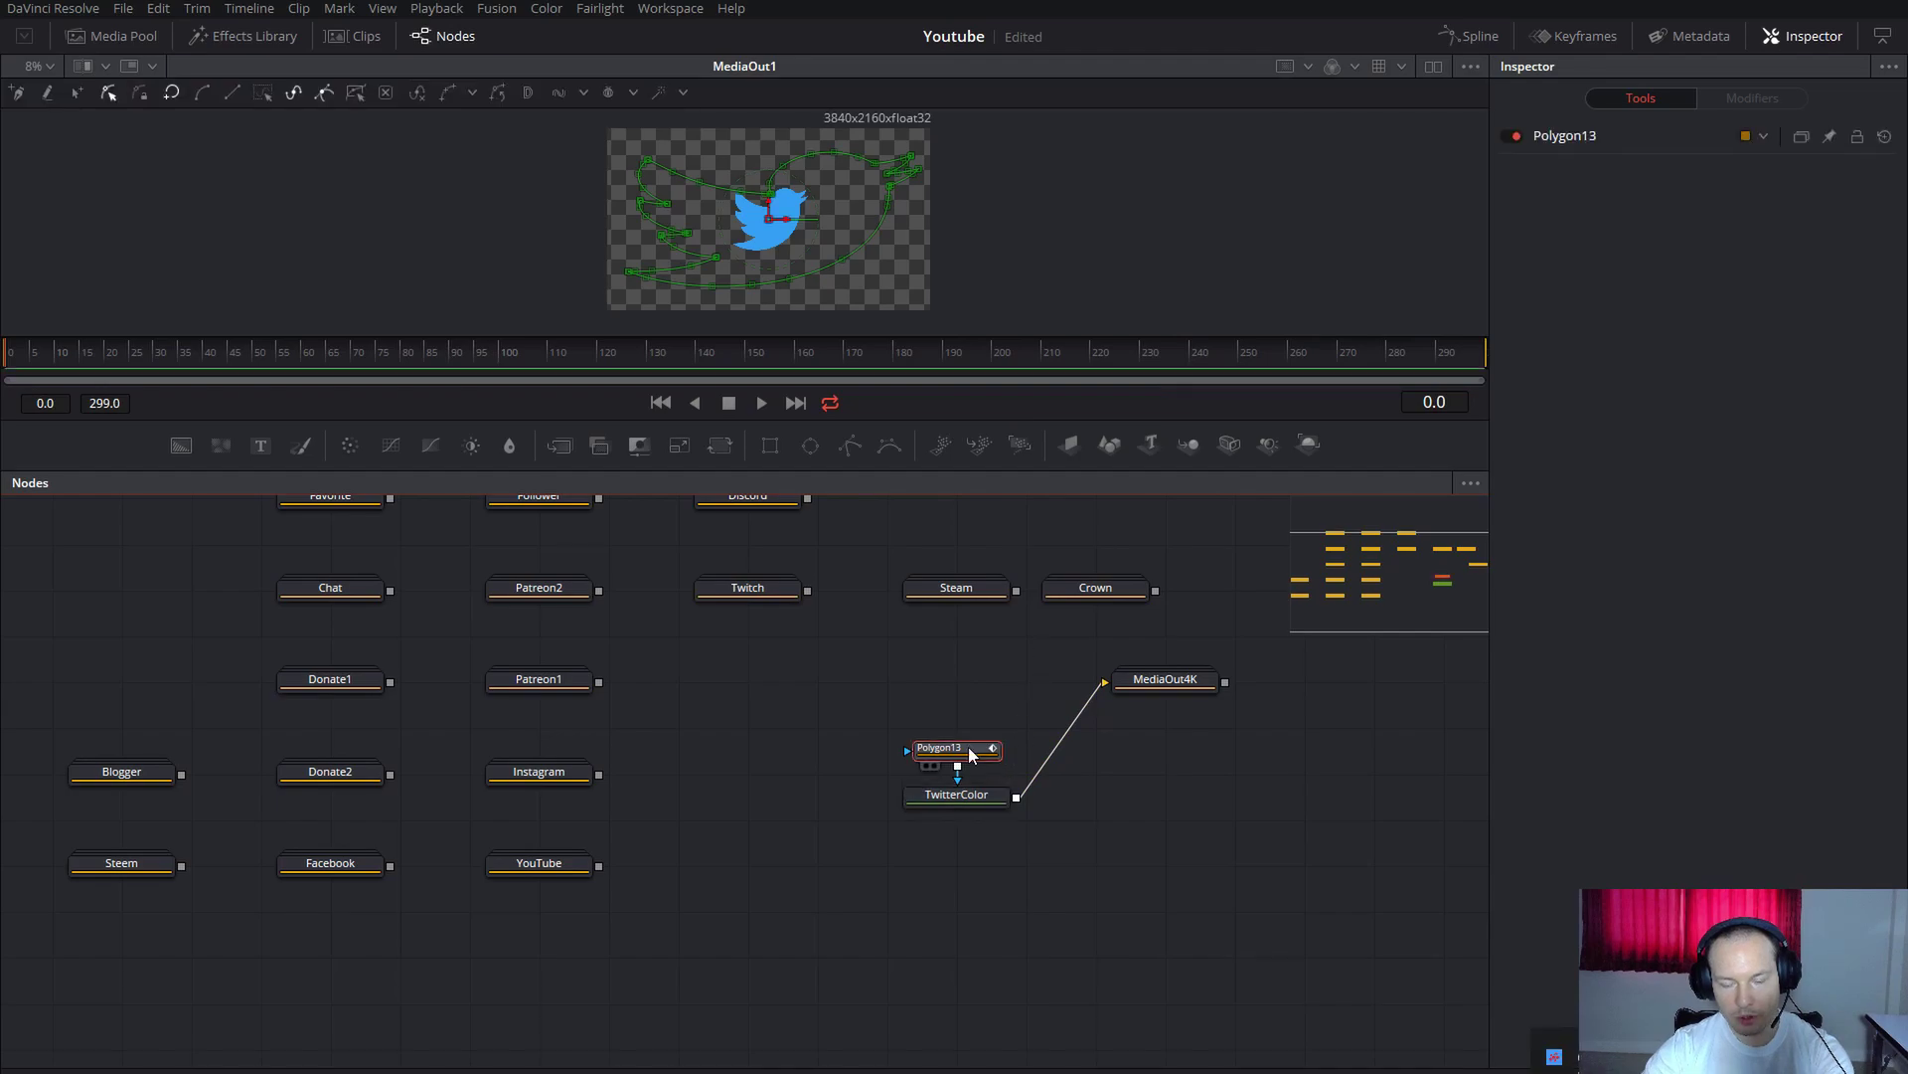
{"action": "left_click", "coordinate": [944, 795]}
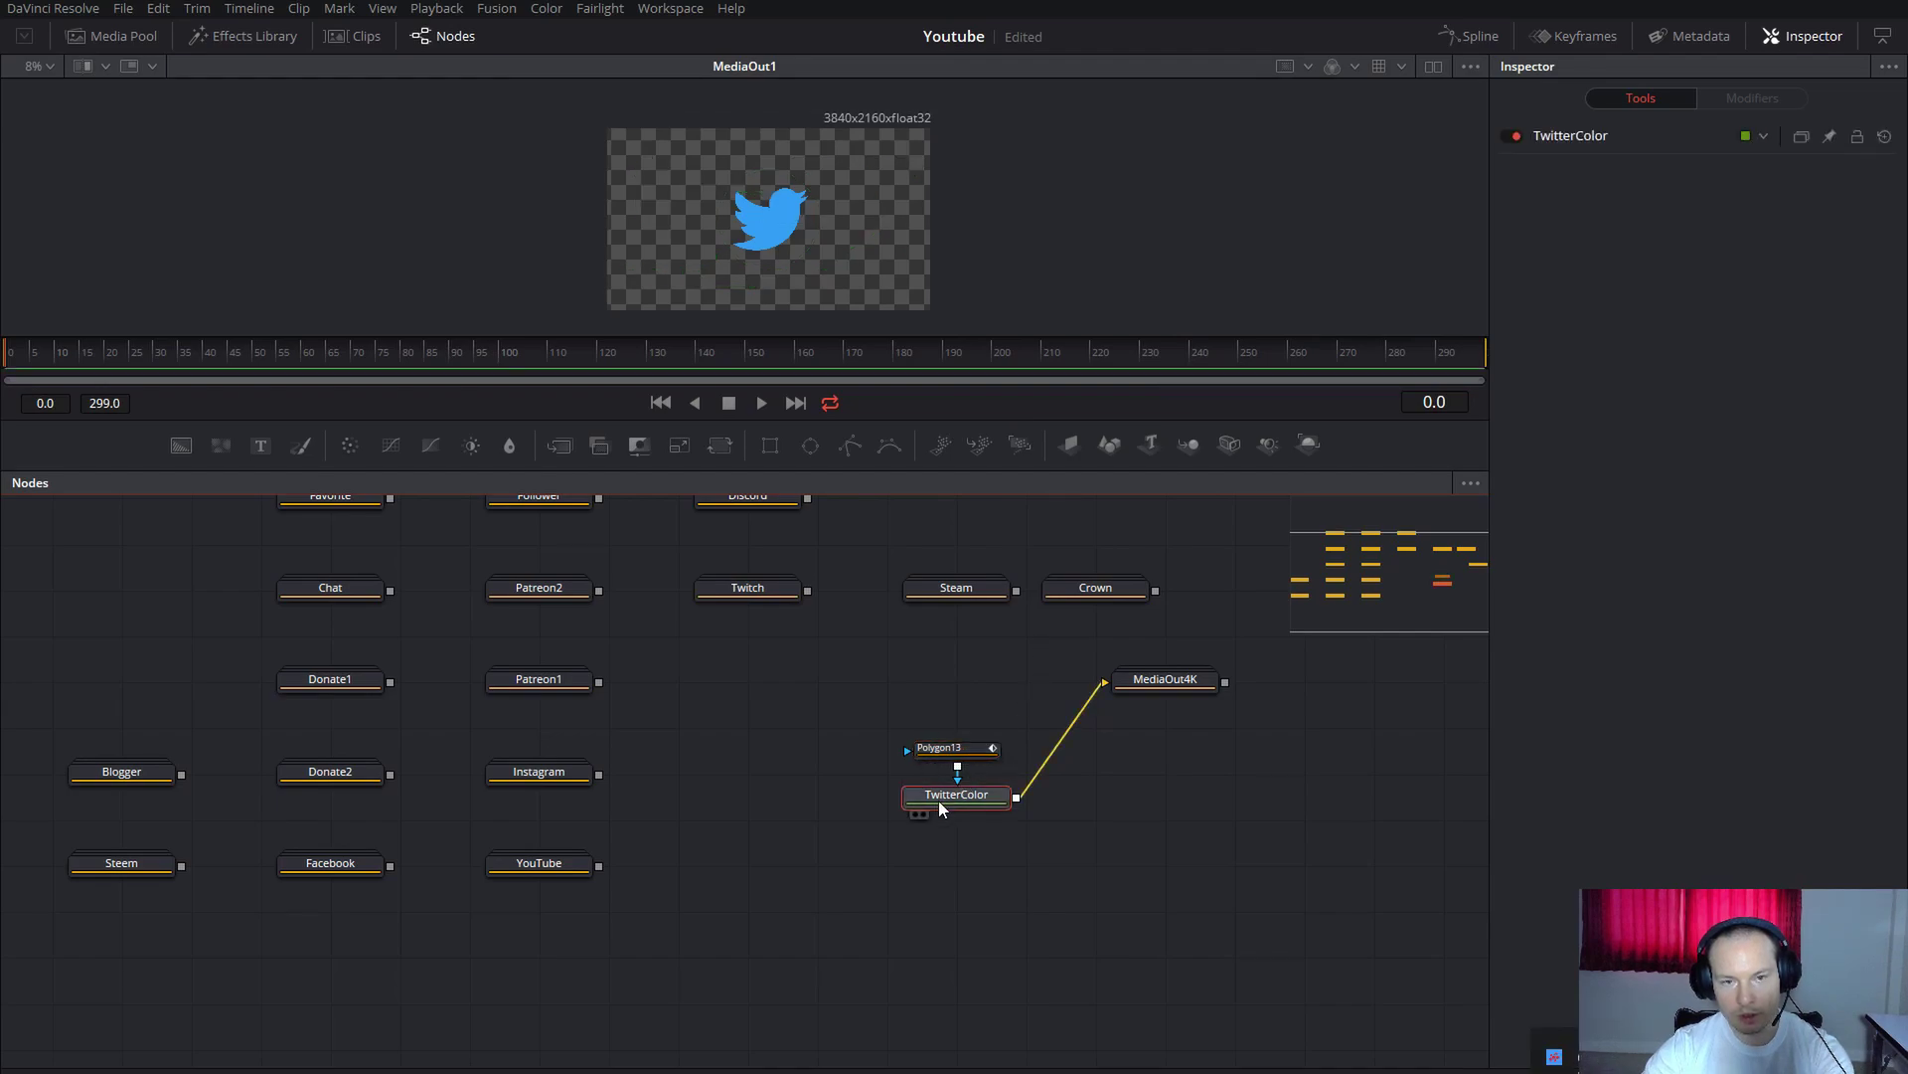
{"action": "left_click", "coordinate": [1566, 141]}
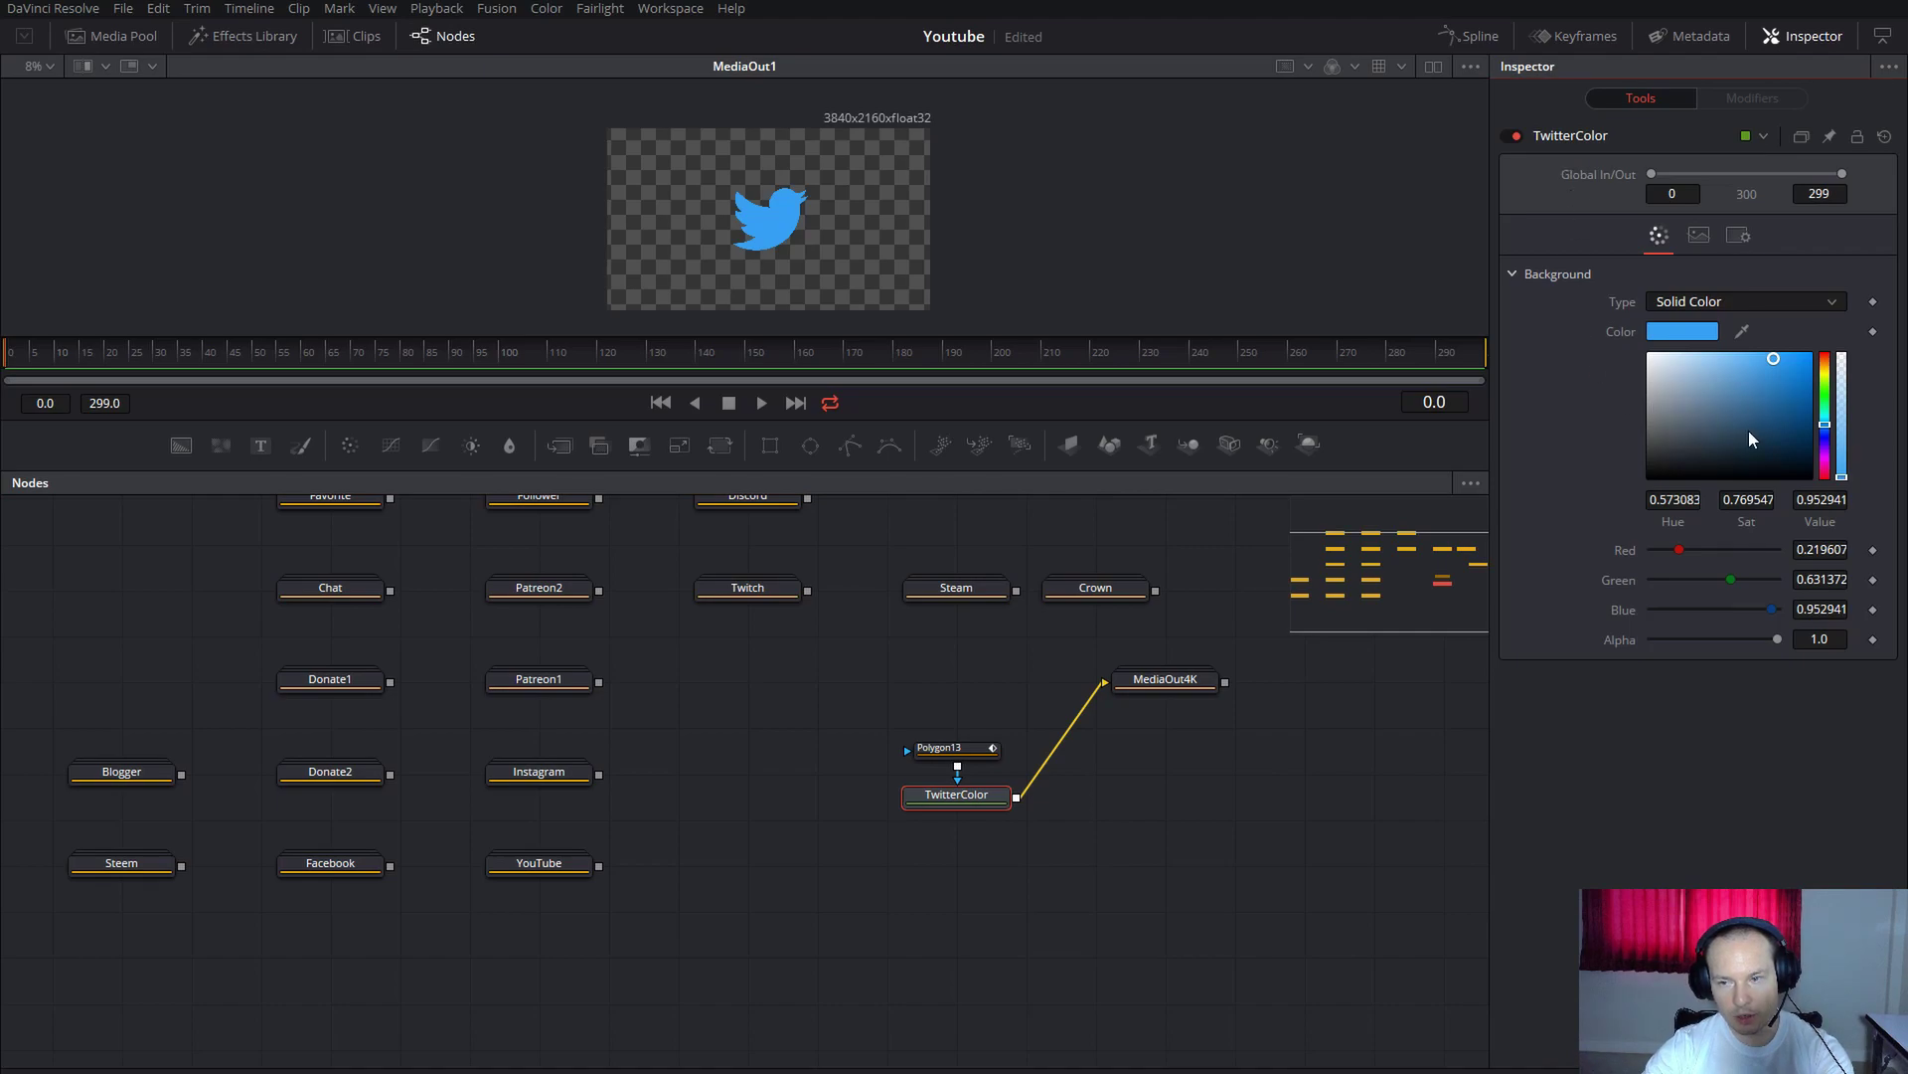
Reposition Polygon13 and view TwitterColor's 1000×1000 image size settings.
{"action": "left_click_drag", "start_coordinate": [961, 749], "coordinate": [960, 726]}
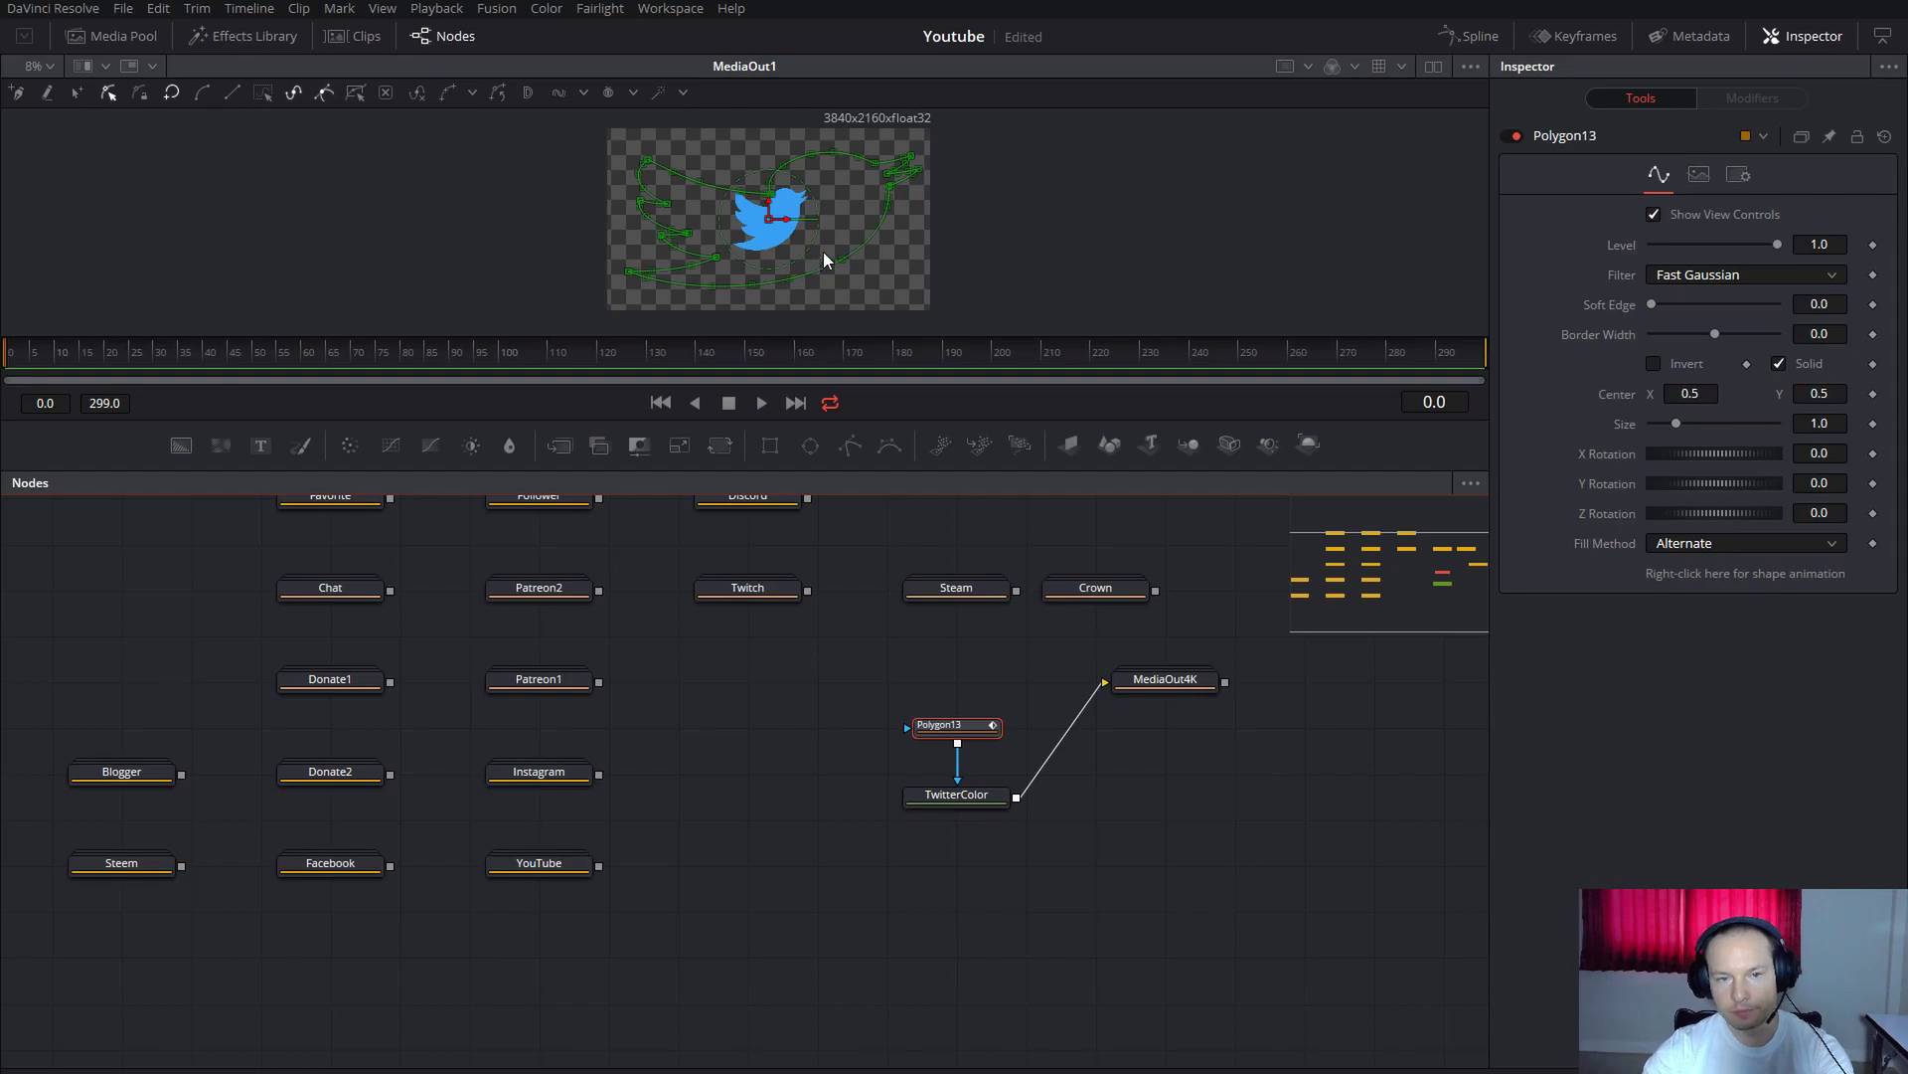
{"action": "left_click", "coordinate": [835, 767]}
{"action": "left_click", "coordinate": [965, 796]}
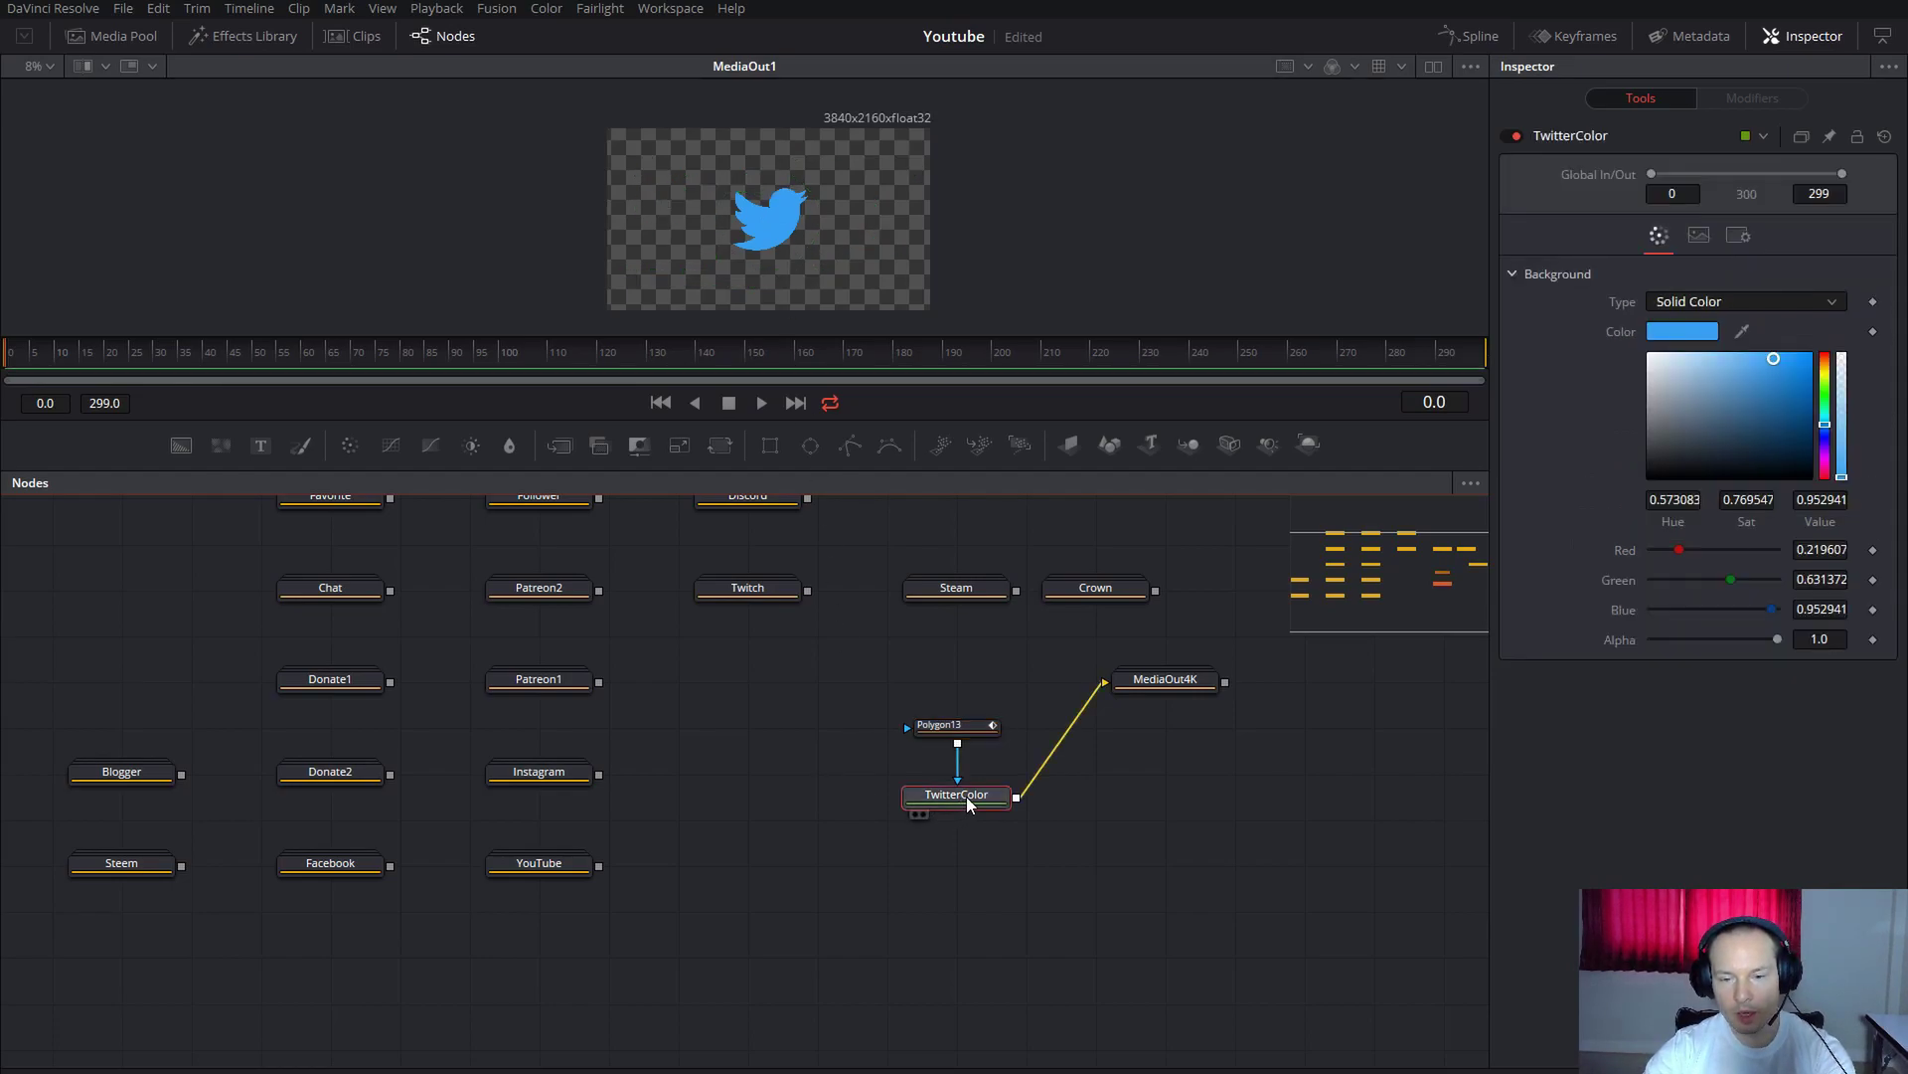
{"action": "left_click", "coordinate": [1708, 242]}
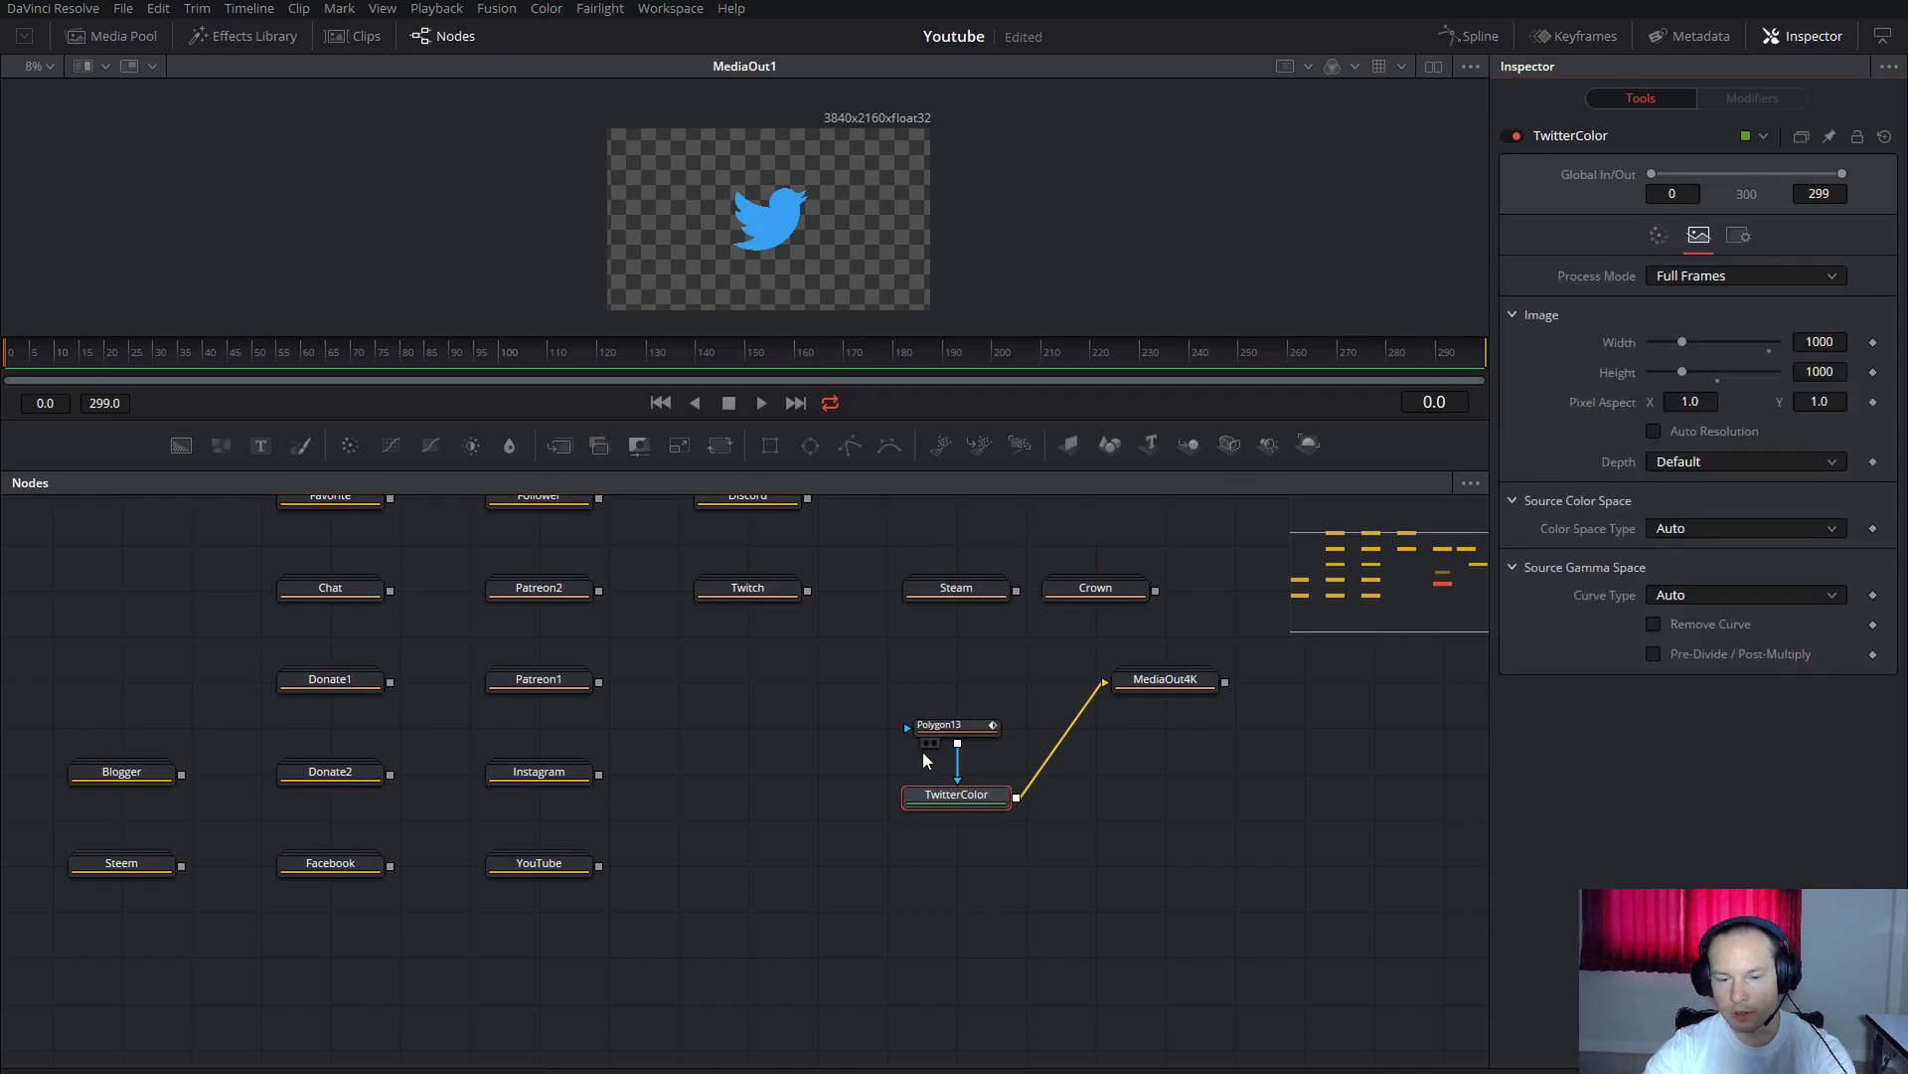
{"action": "mouse_move", "coordinate": [962, 807]}
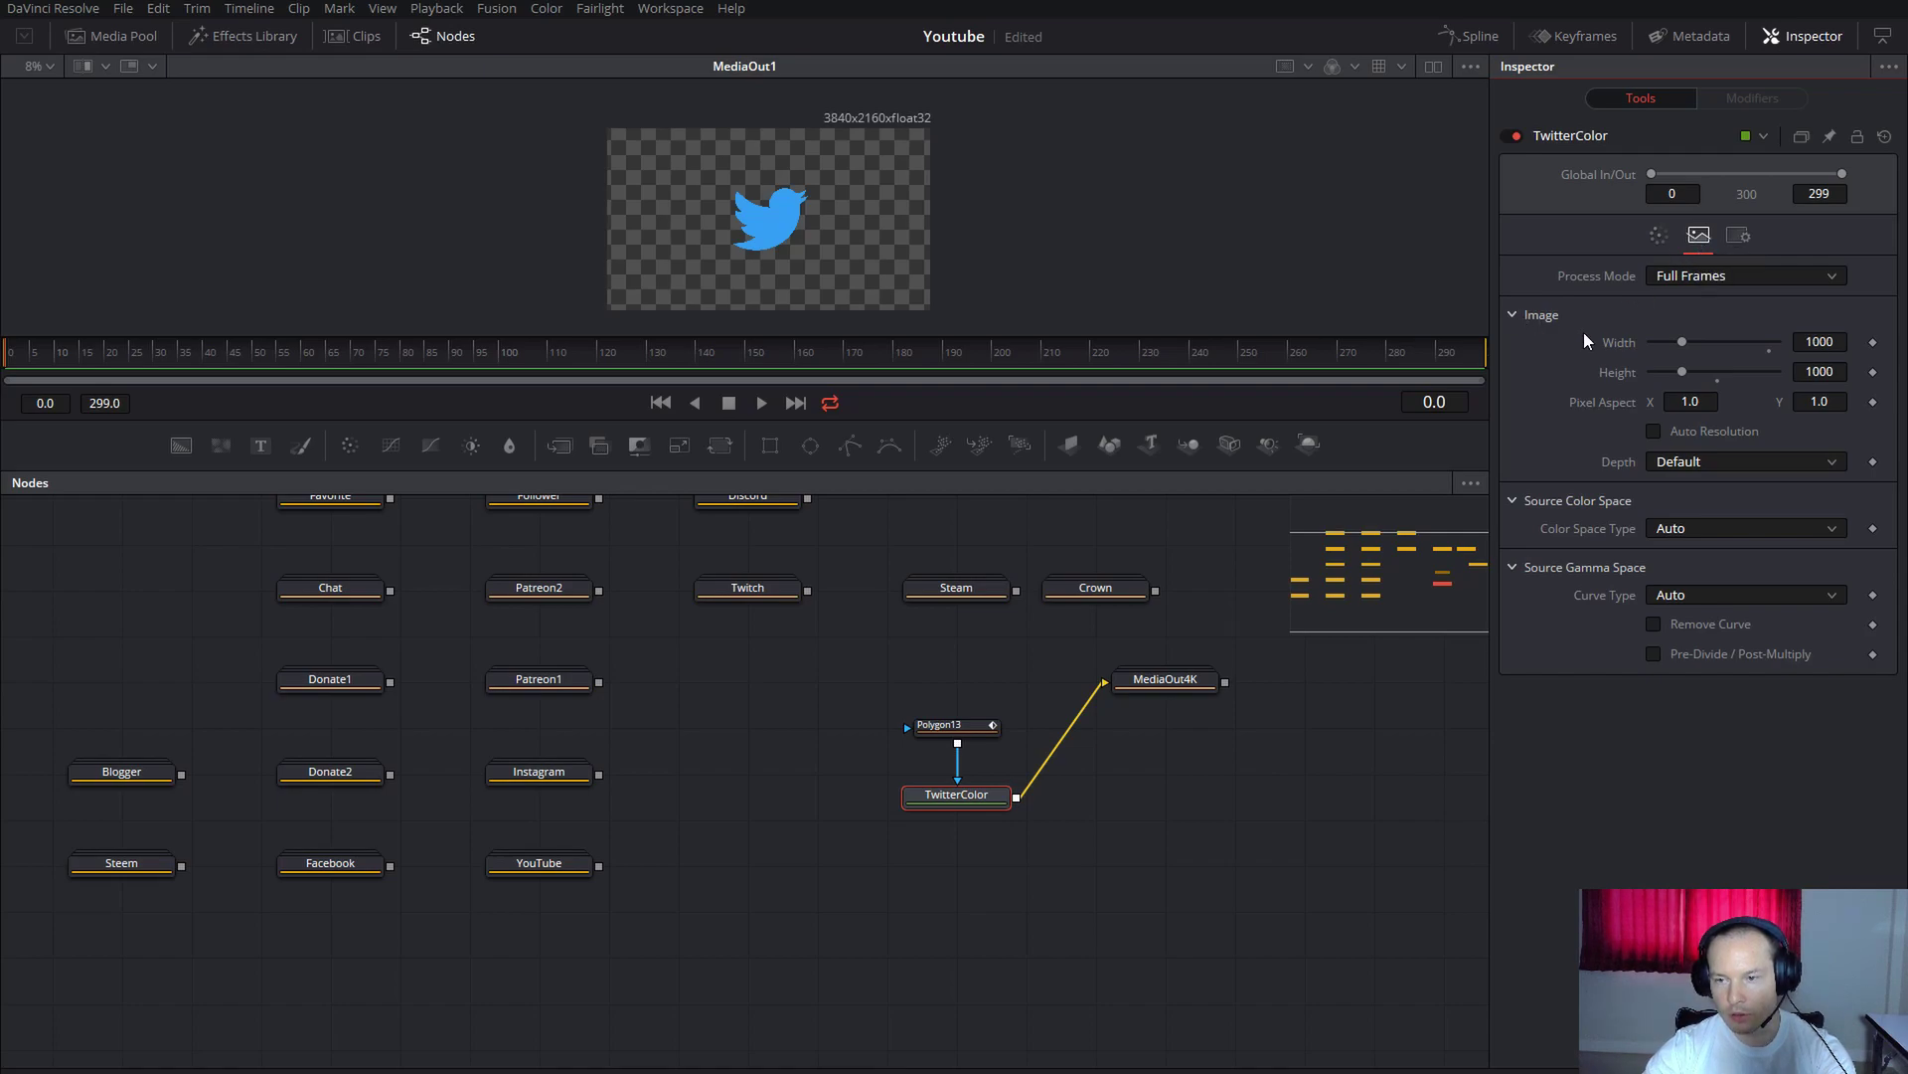
Set TwitterColor's width and height to 500.
{"action": "left_click", "coordinate": [1819, 342]}
{"action": "left_click_drag", "start_coordinate": [1834, 342], "coordinate": [1769, 341]}
{"action": "type", "text": "500"}
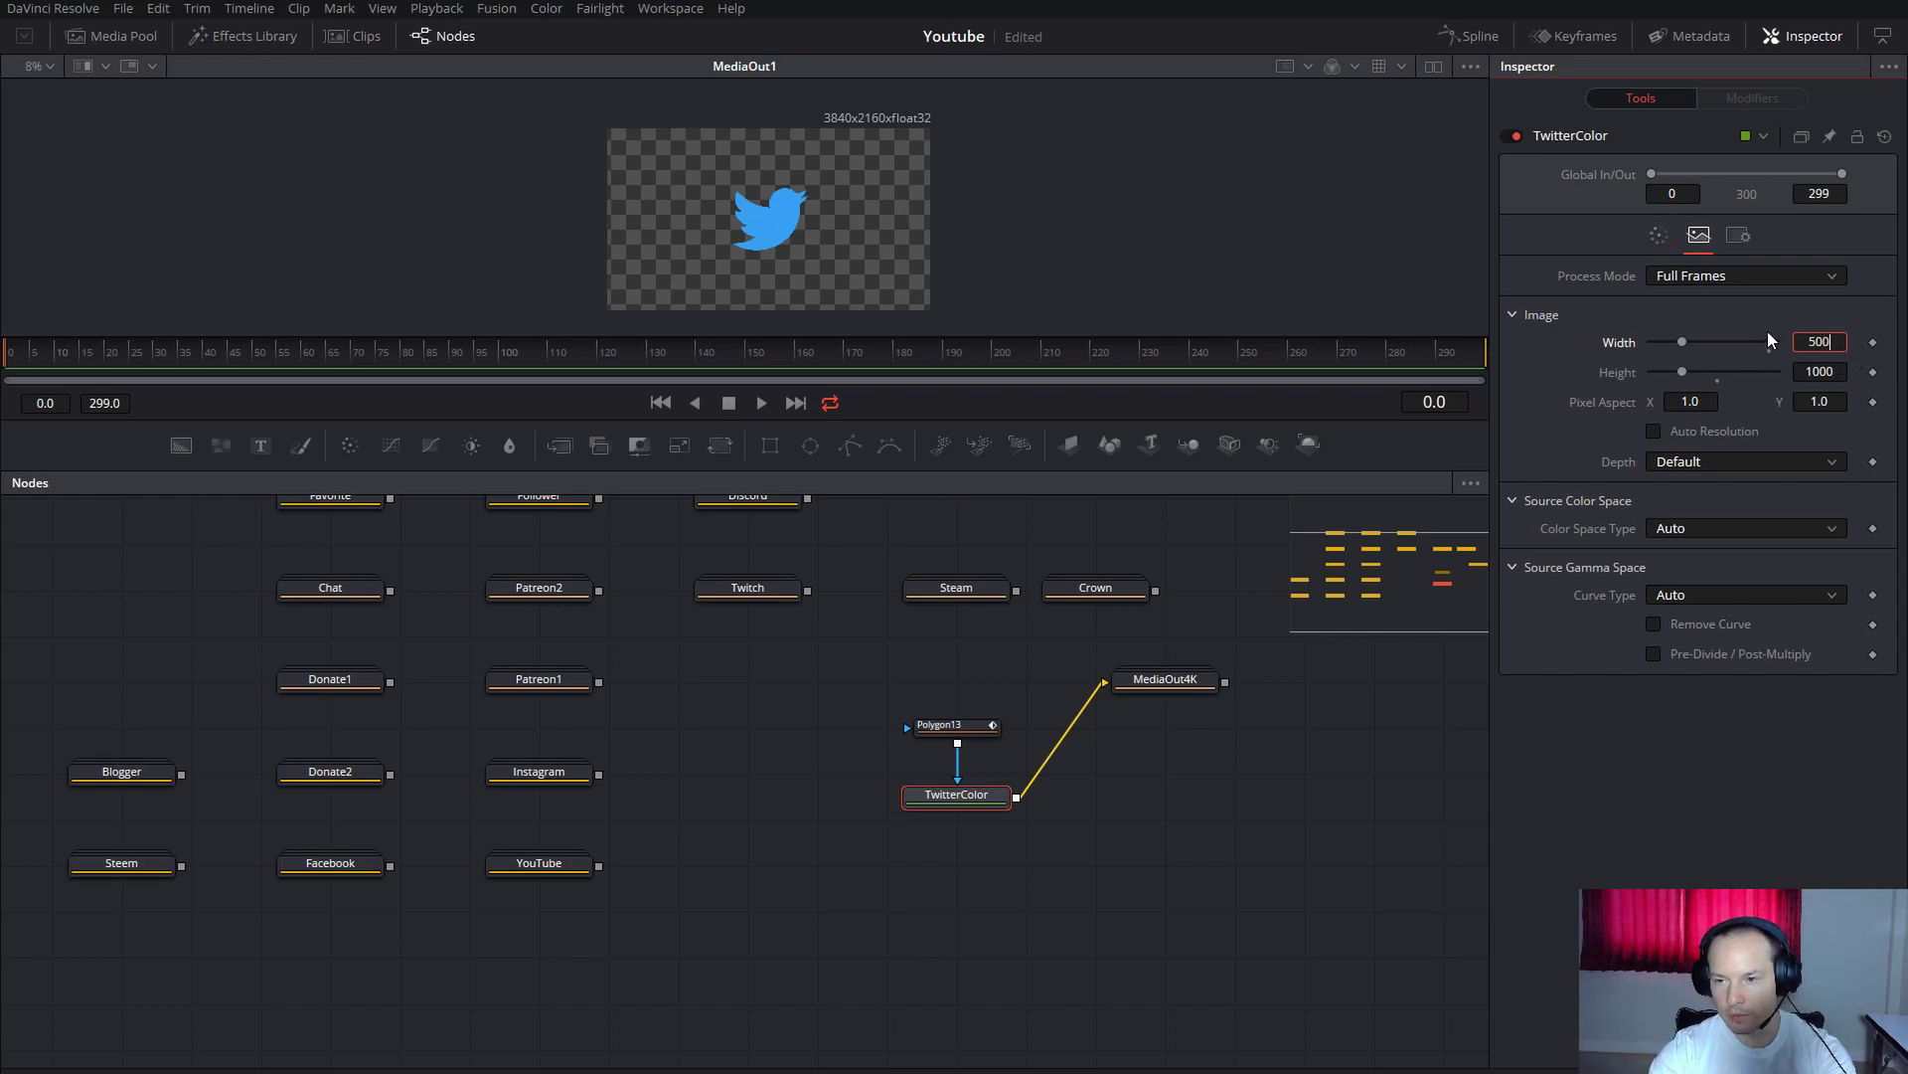
{"action": "key", "text": "Tab"}
{"action": "type", "text": "500"}
{"action": "key", "text": "Tab"}
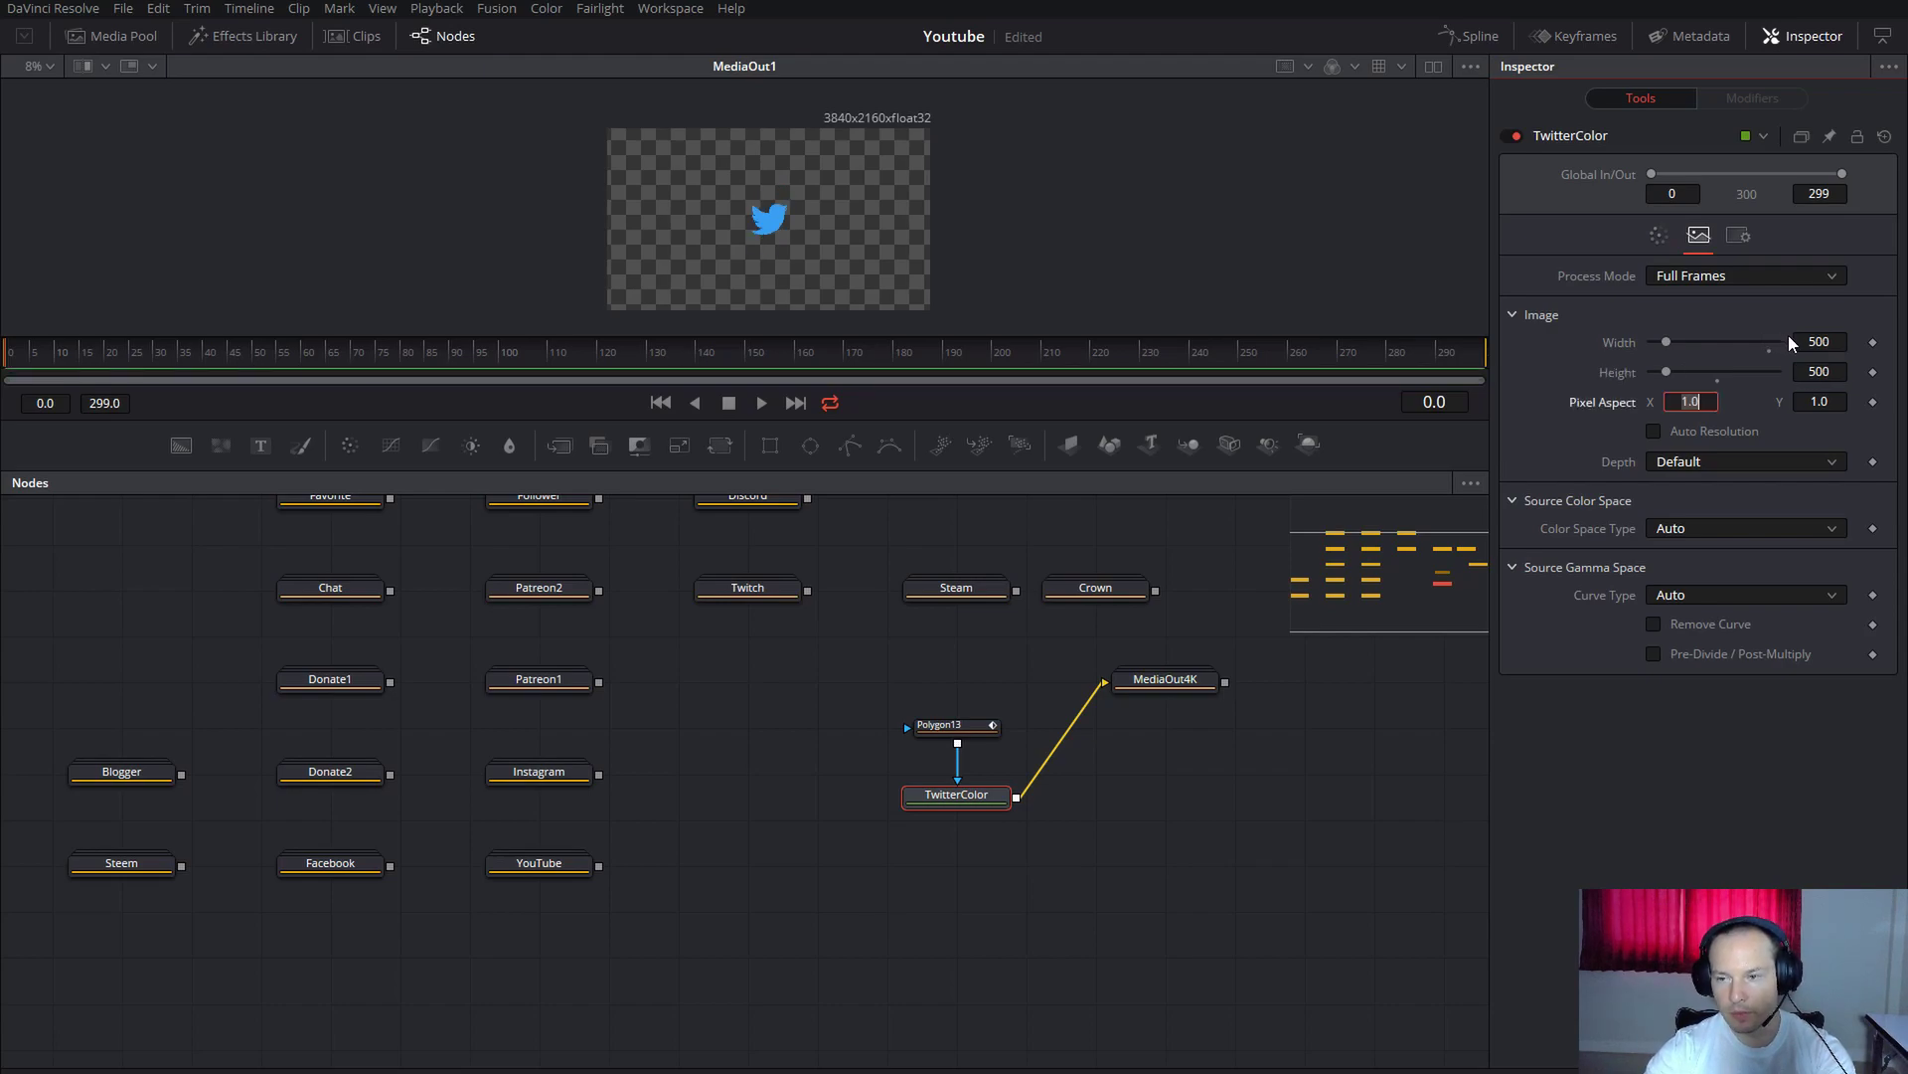
Try a 2000 size, then undo back to 1000×1000 and regroup into the Twitter node.
{"action": "left_click", "coordinate": [1831, 342]}
{"action": "key", "text": "ctrl+a"}
{"action": "type", "text": "200"}
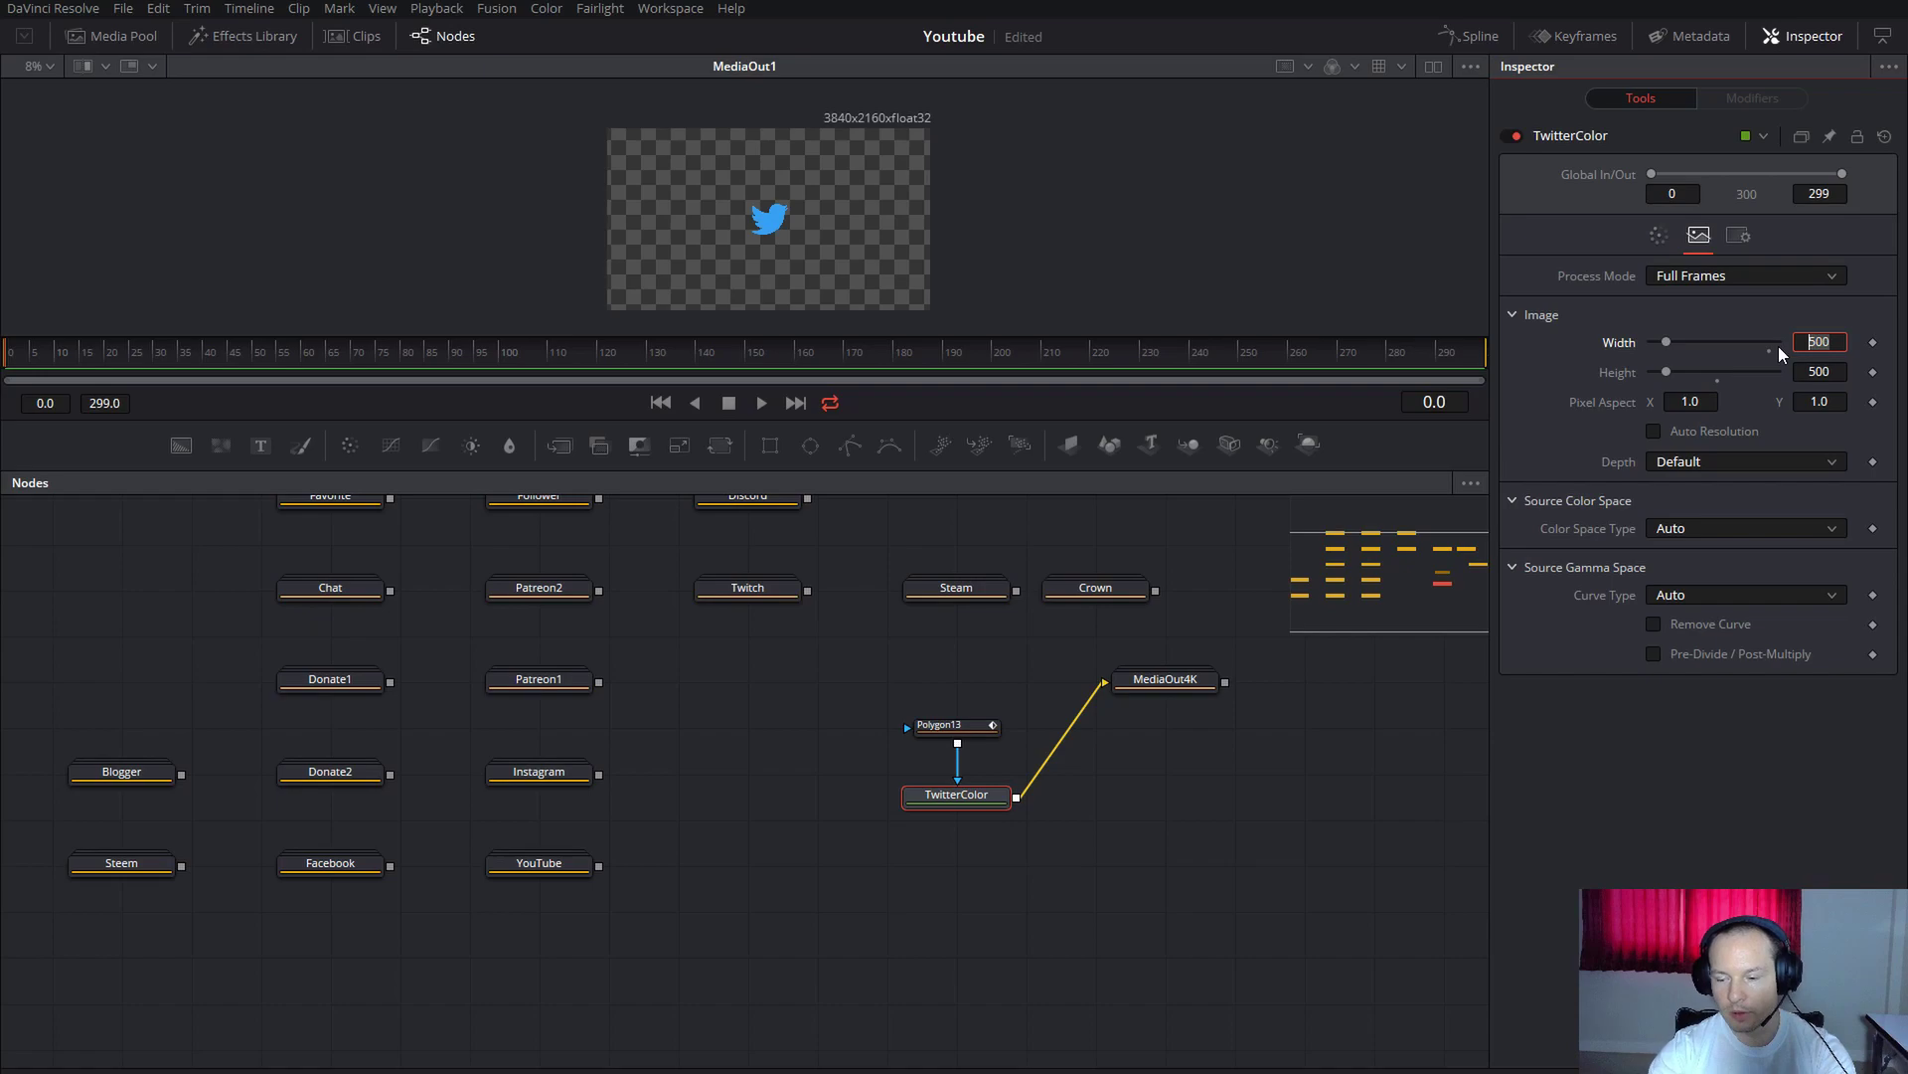
{"action": "type", "text": "0"}
{"action": "key", "text": "Tab"}
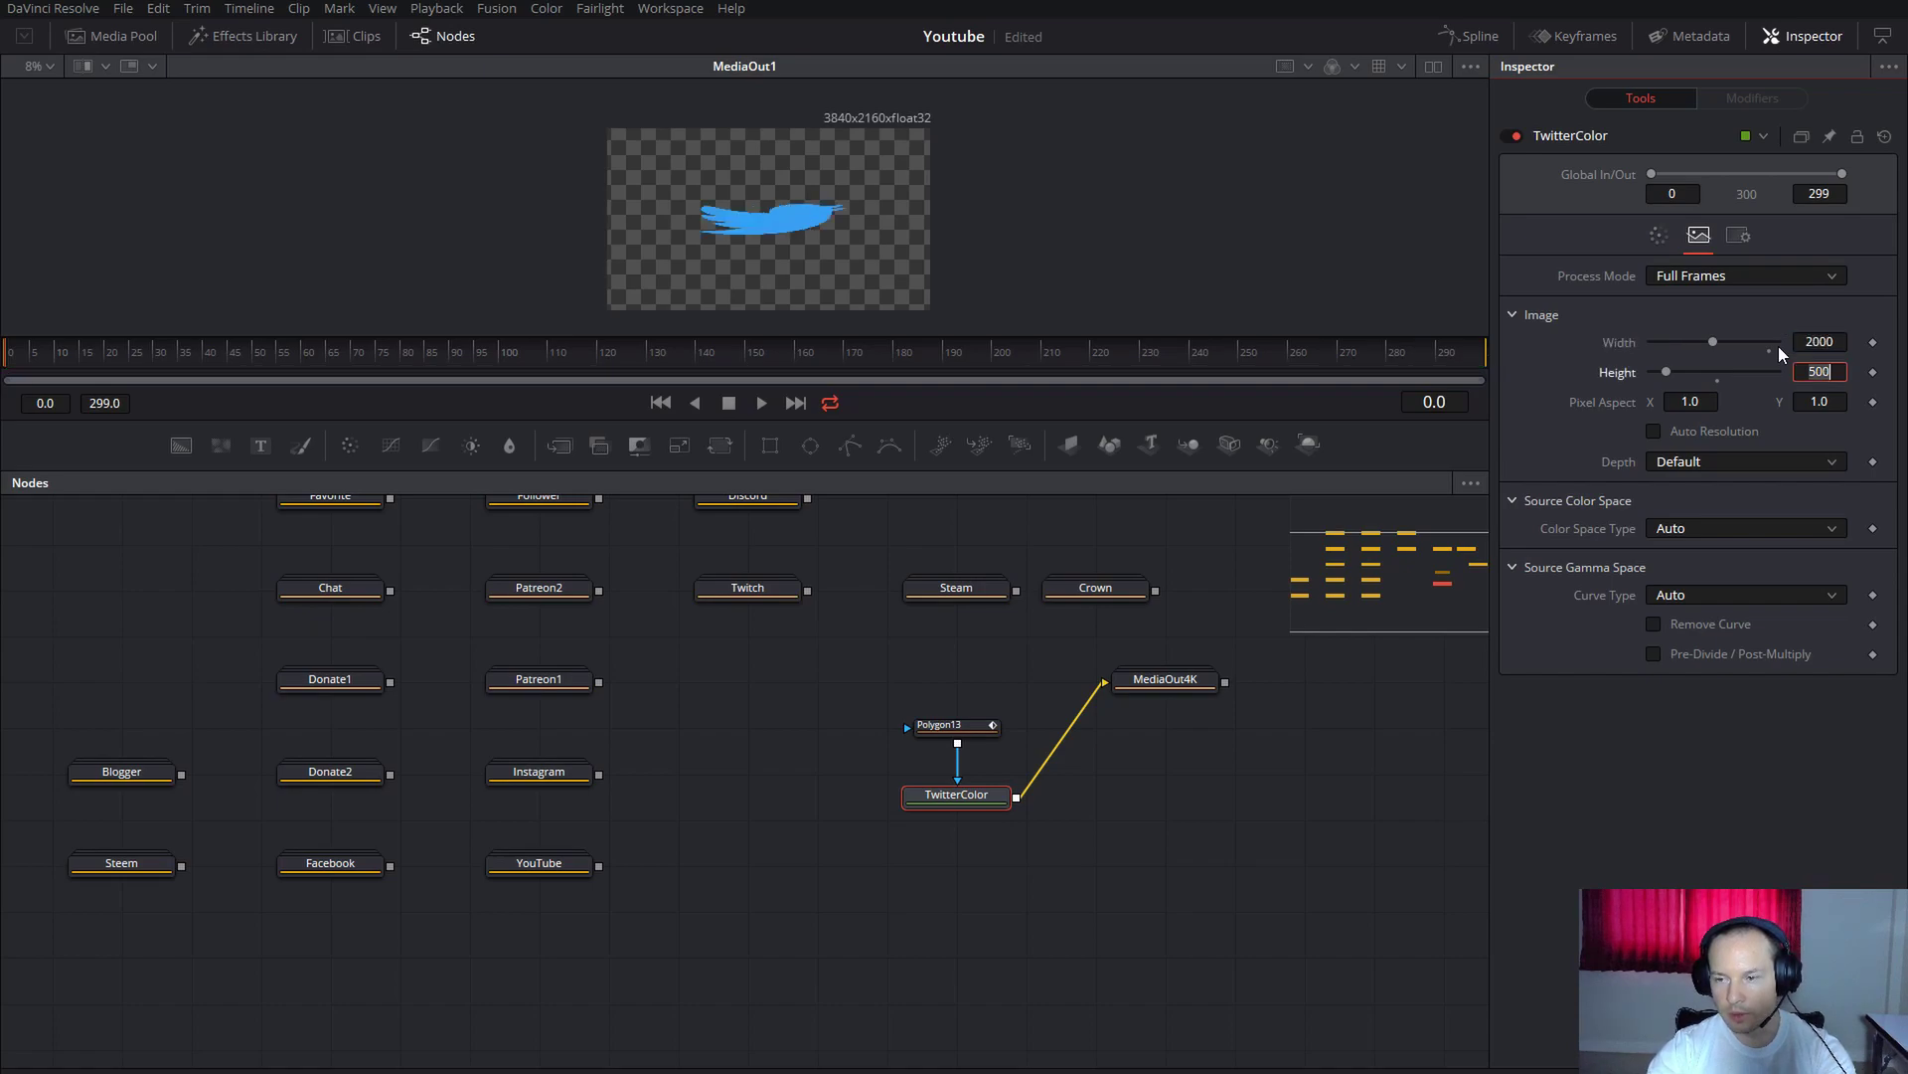
{"action": "type", "text": "2000"}
{"action": "key", "text": "Return"}
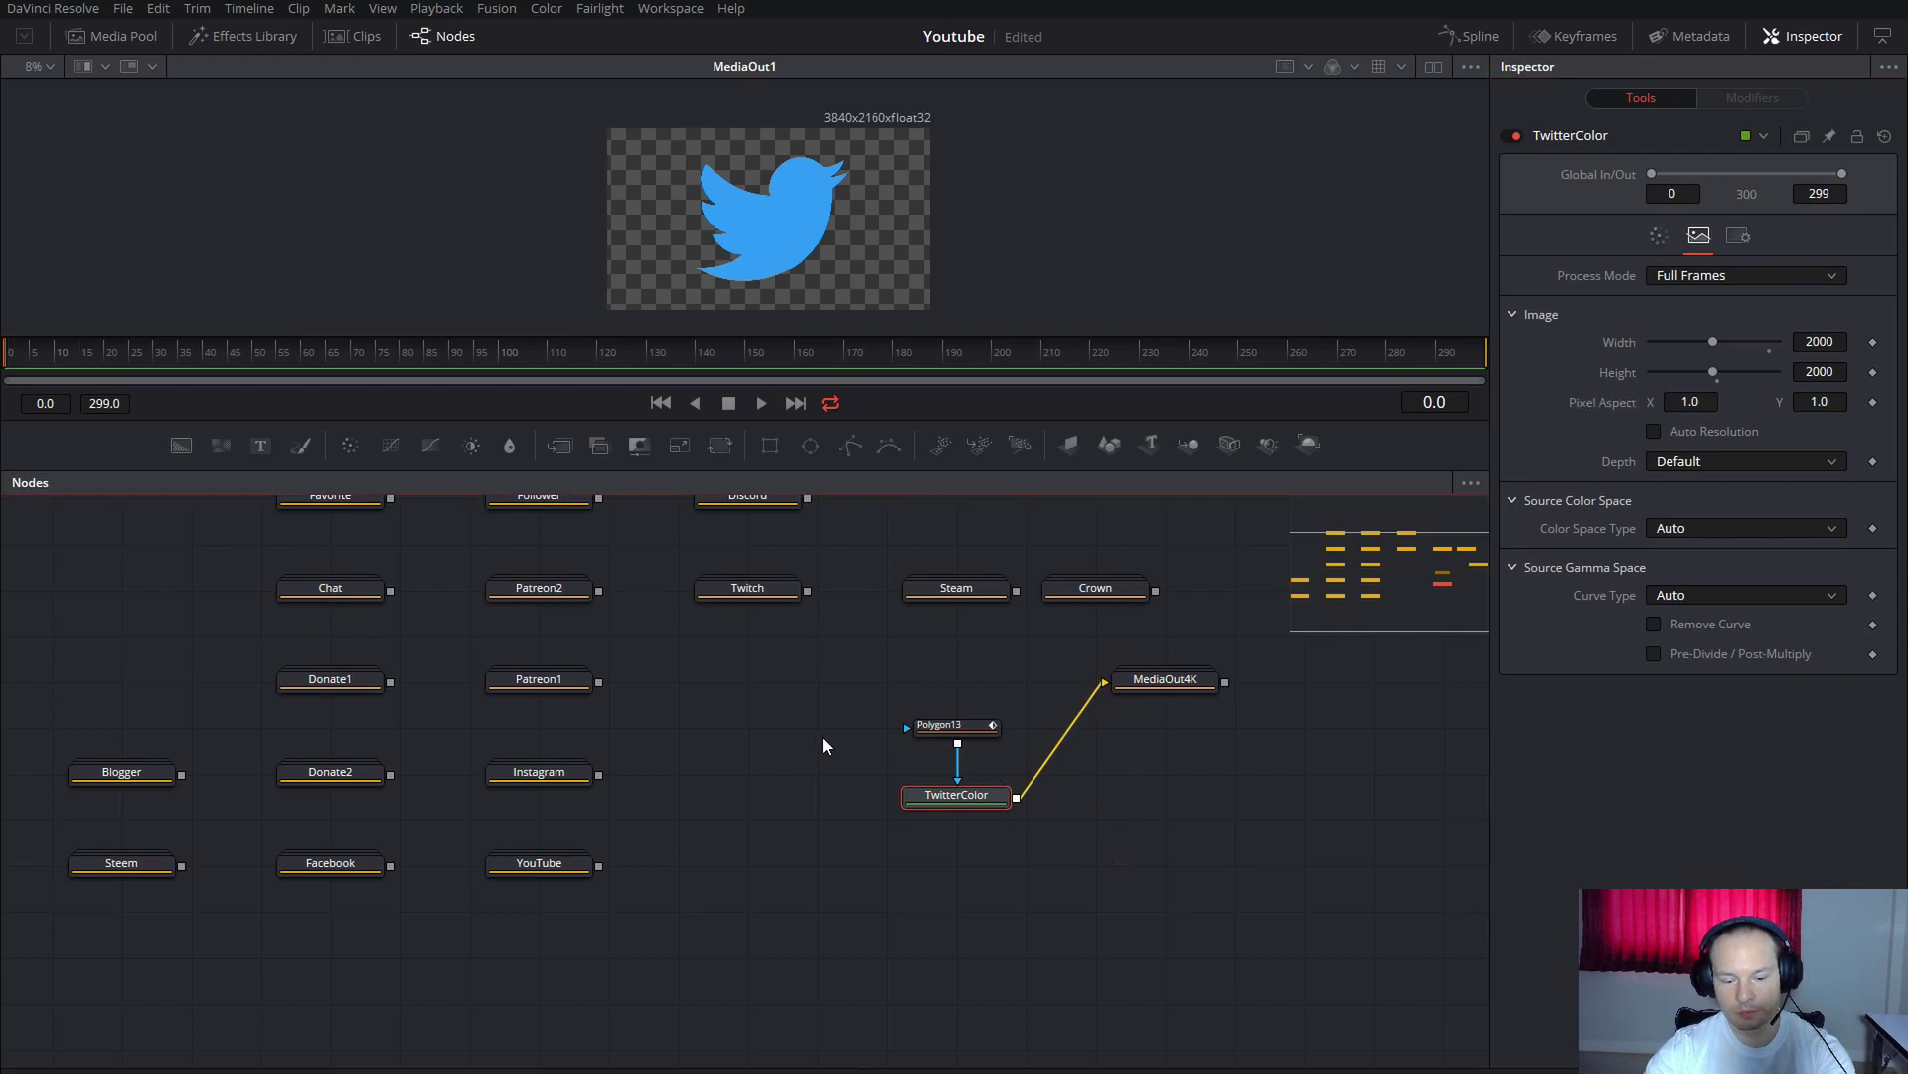
{"action": "left_click_drag", "start_coordinate": [863, 664], "coordinate": [1050, 850]}
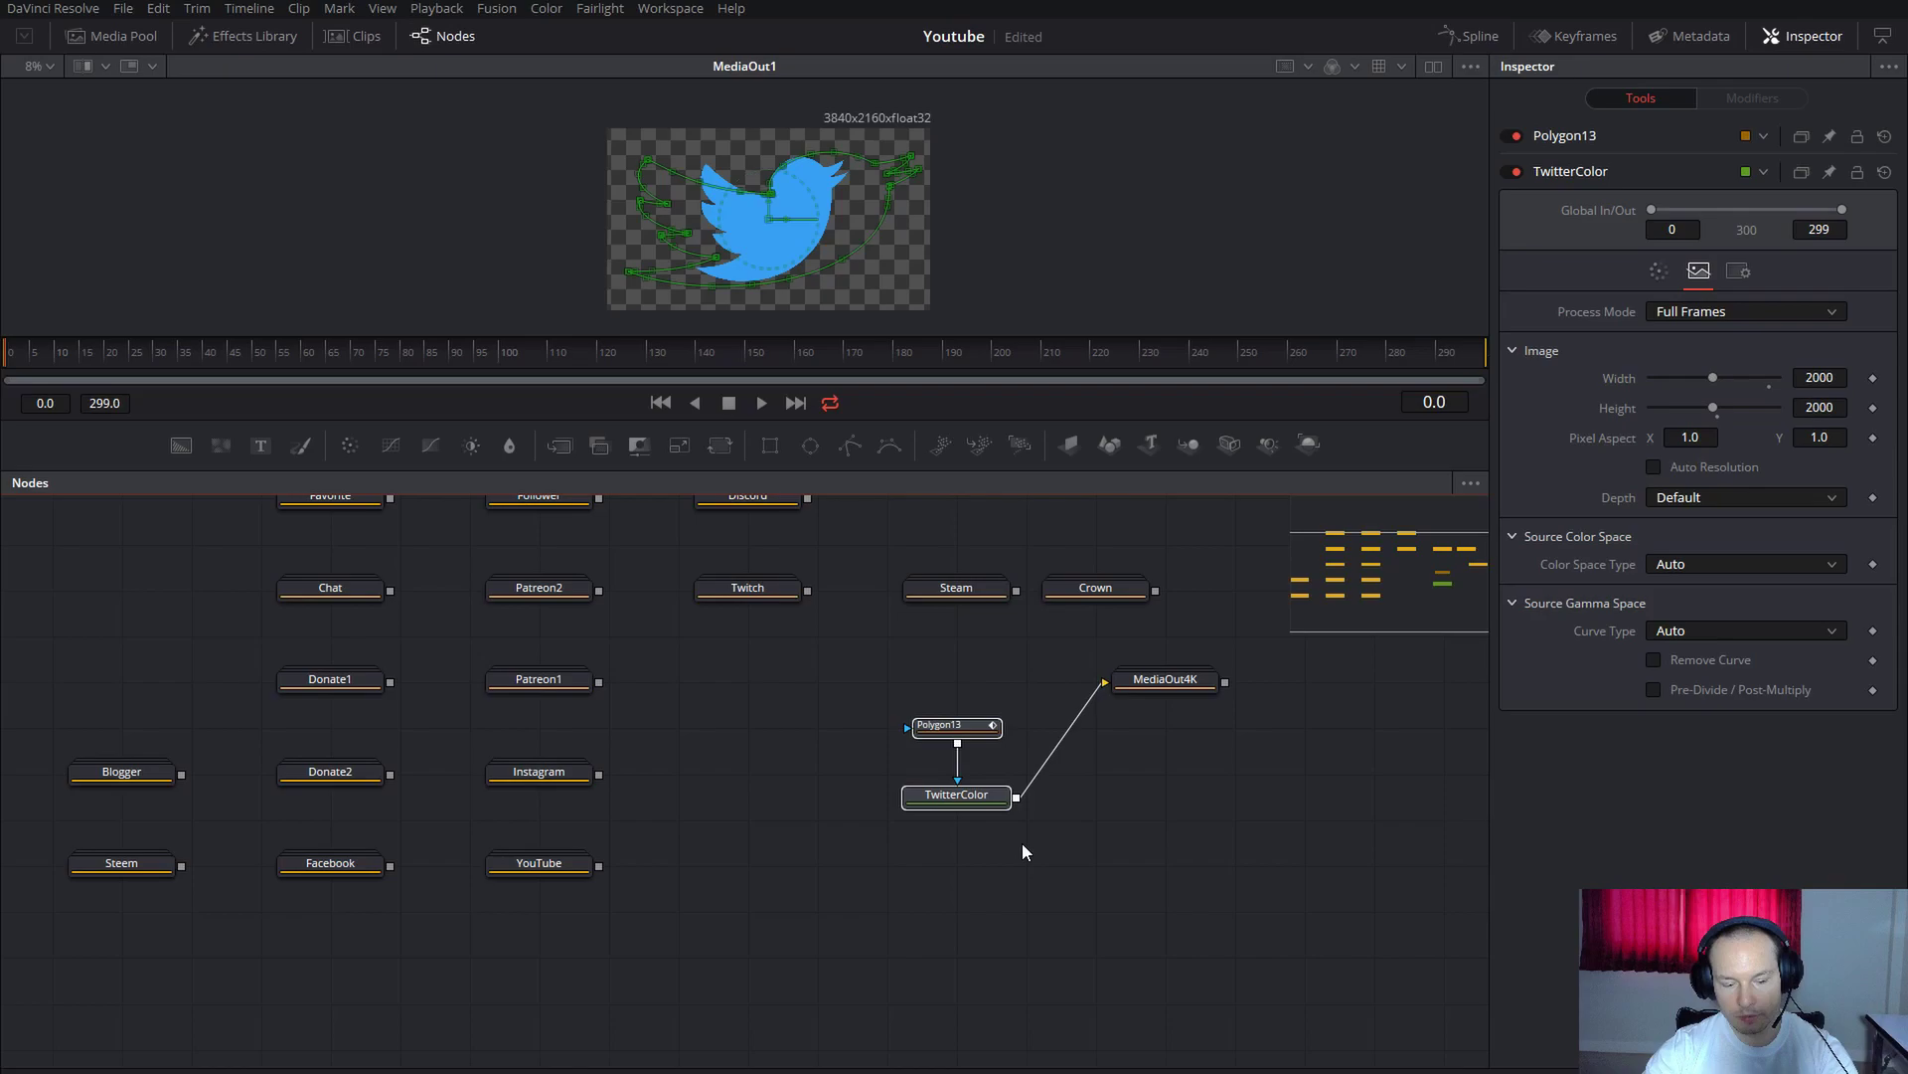
{"action": "key", "text": "ctrl+z"}
{"action": "key", "text": "ctrl+z"}
{"action": "key", "text": "ctrl+z"}
{"action": "key", "text": "ctrl+z"}
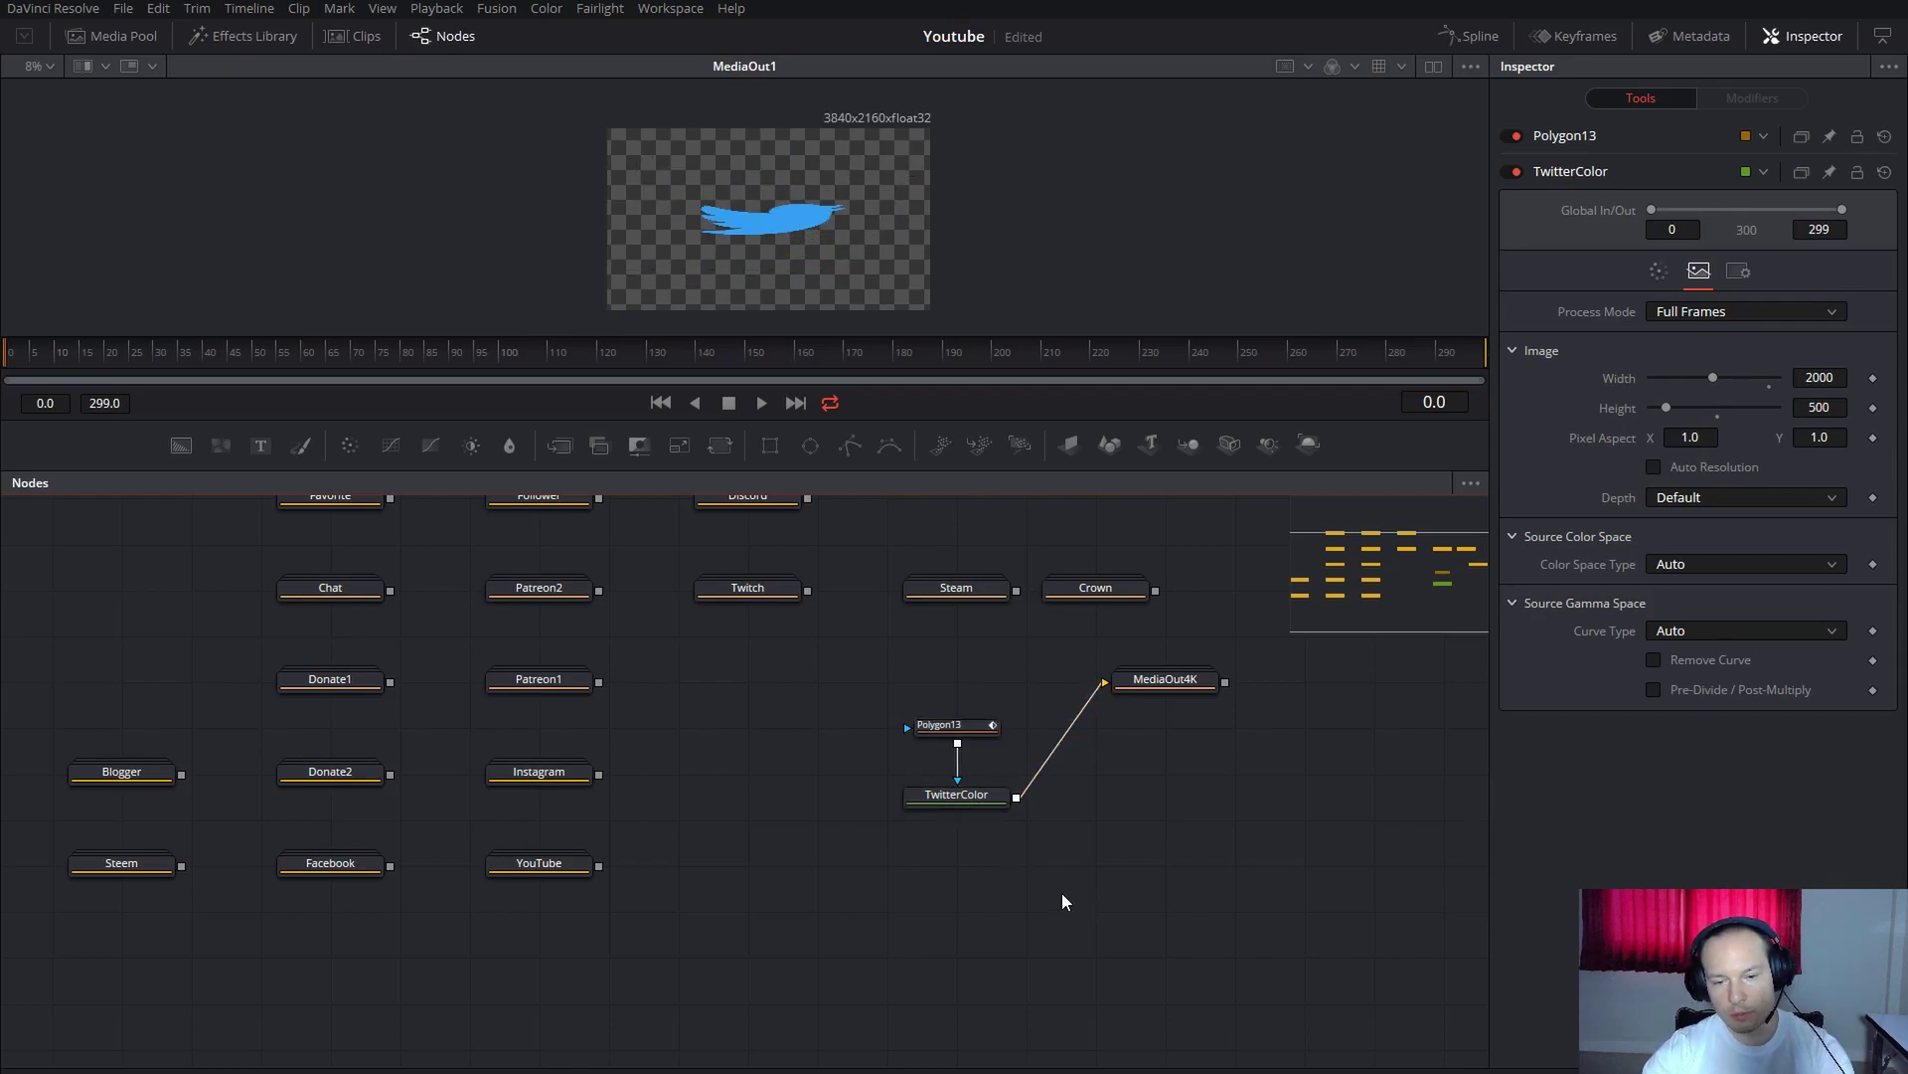
{"action": "key", "text": "ctrl+z"}
{"action": "key", "text": "ctrl+z"}
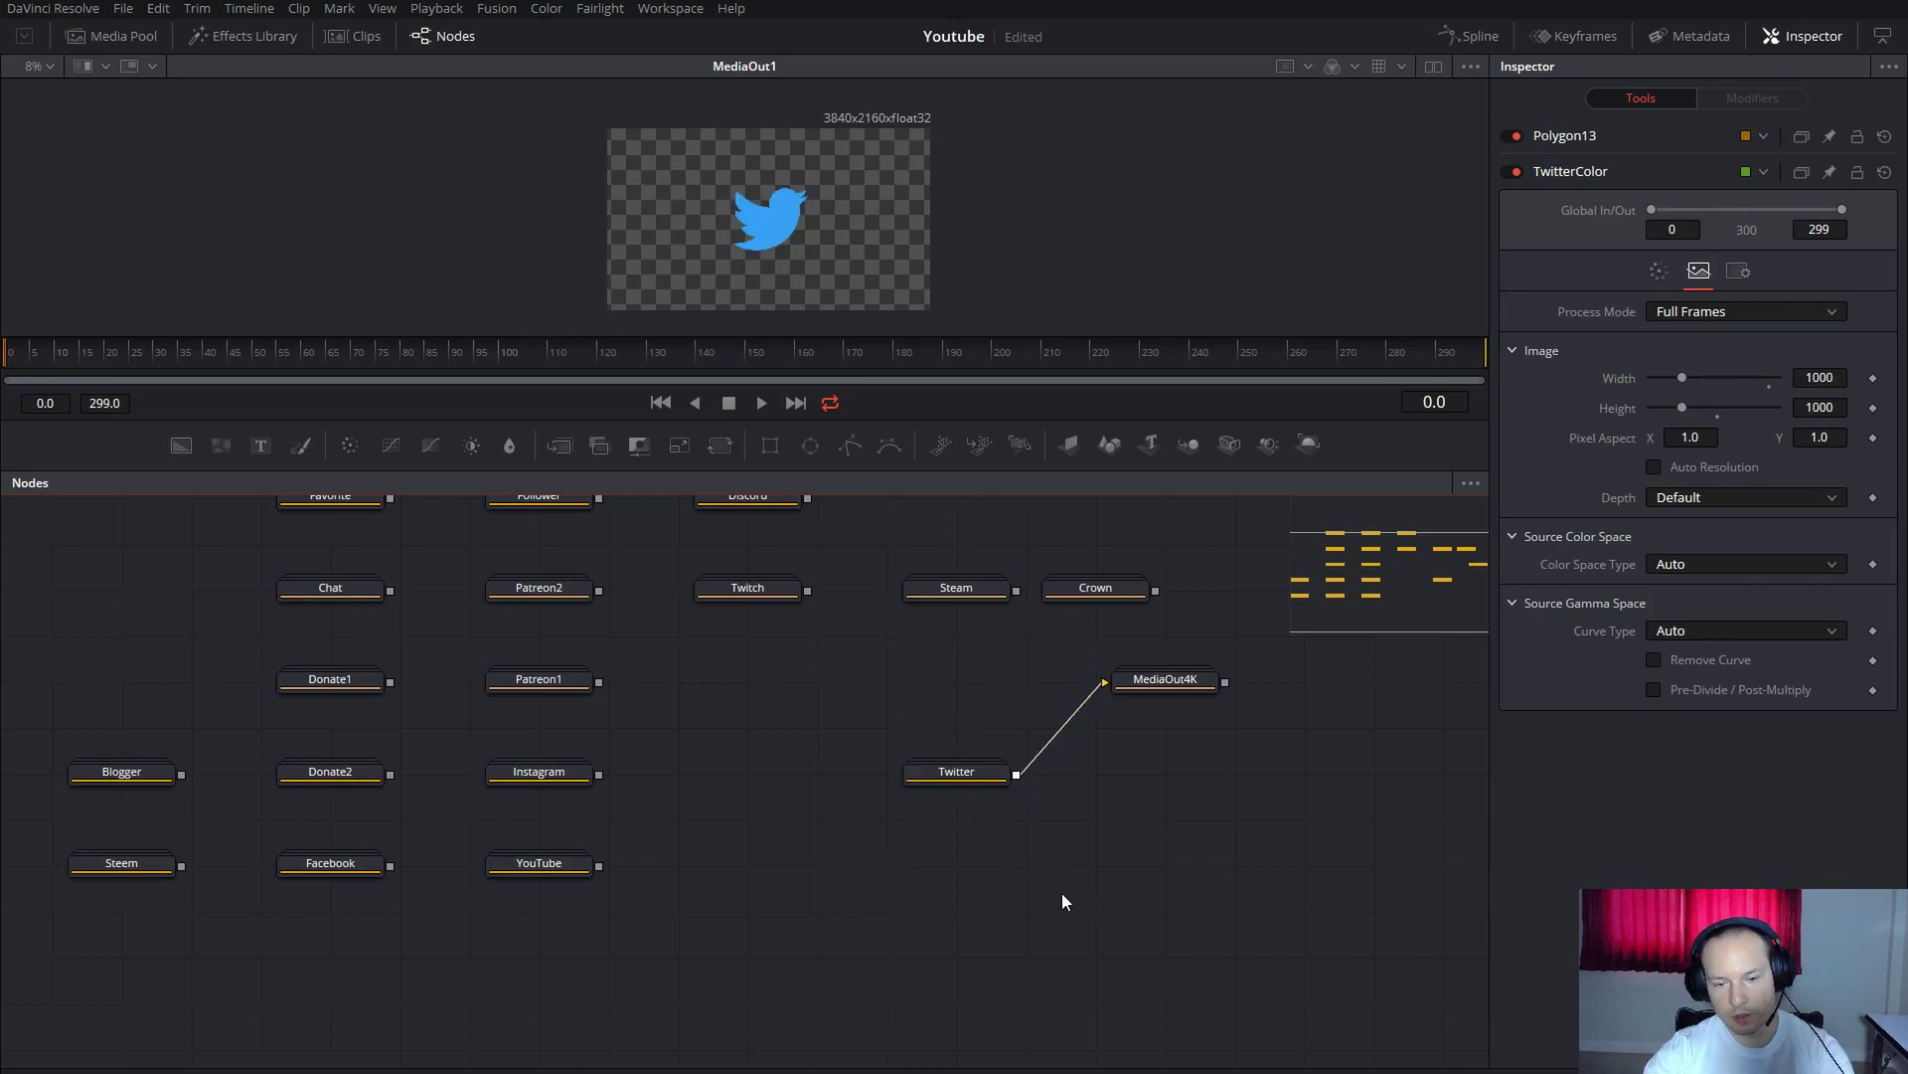
Add Background8 and Merge9 before MediaOut4K, wiring Background8 in and swapping Merge9's inputs.
{"action": "left_click_drag", "start_coordinate": [910, 693], "coordinate": [701, 693]}
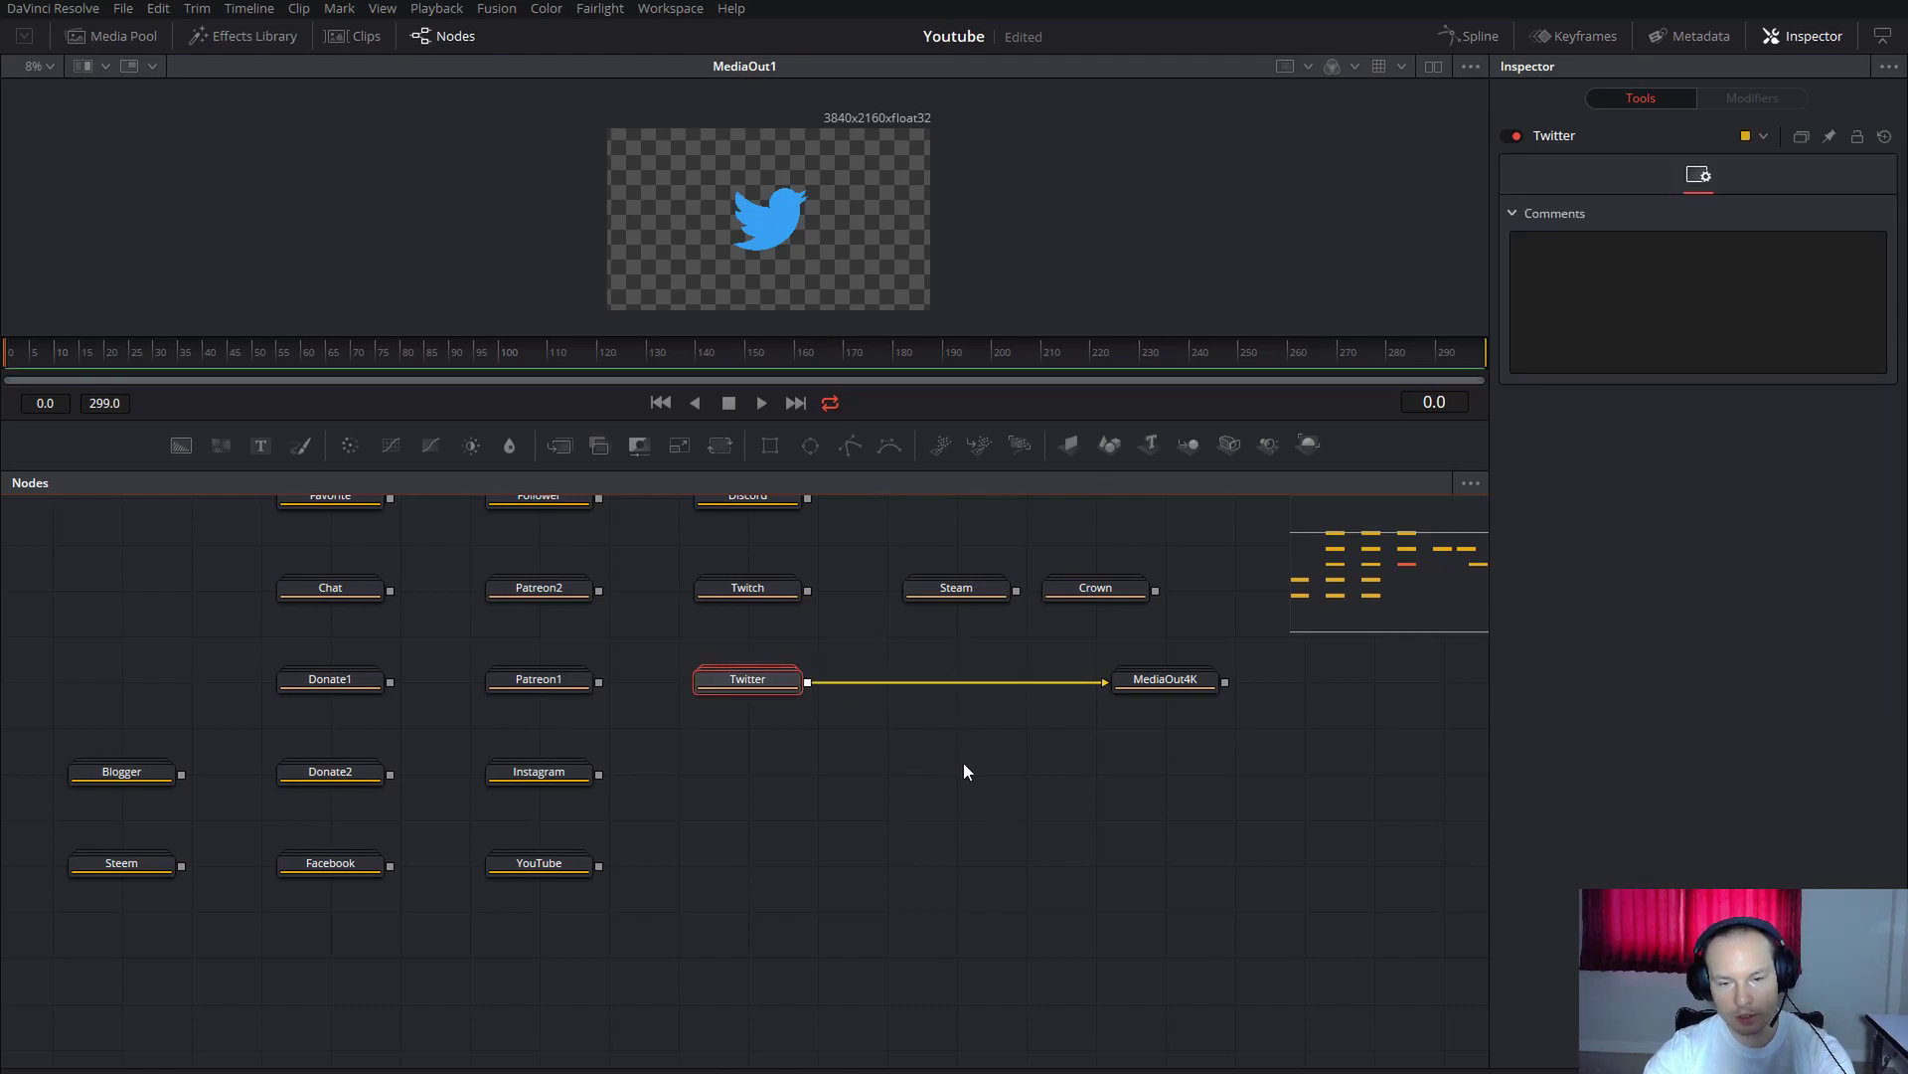
{"action": "left_click_drag", "start_coordinate": [180, 447], "coordinate": [972, 769]}
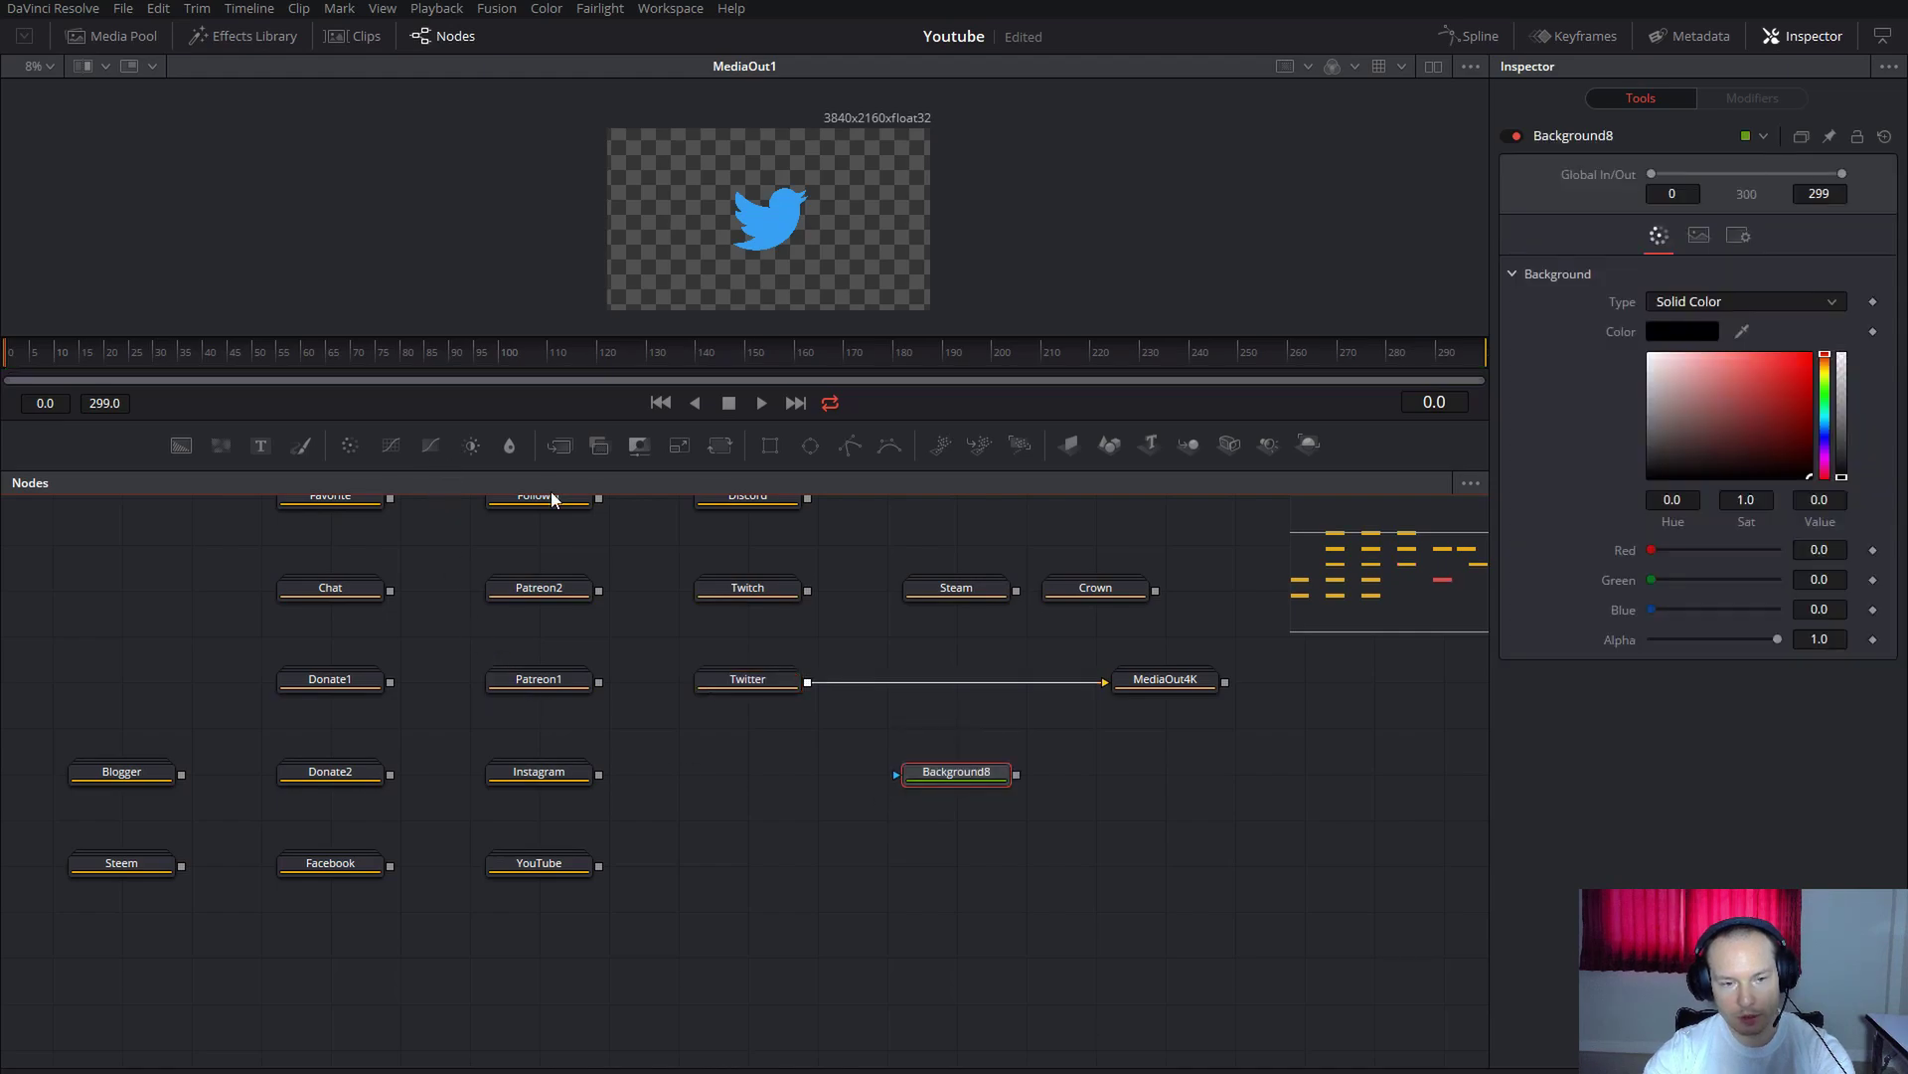
{"action": "left_click_drag", "start_coordinate": [561, 445], "coordinate": [959, 682]}
{"action": "left_click_drag", "start_coordinate": [1017, 773], "coordinate": [962, 678]}
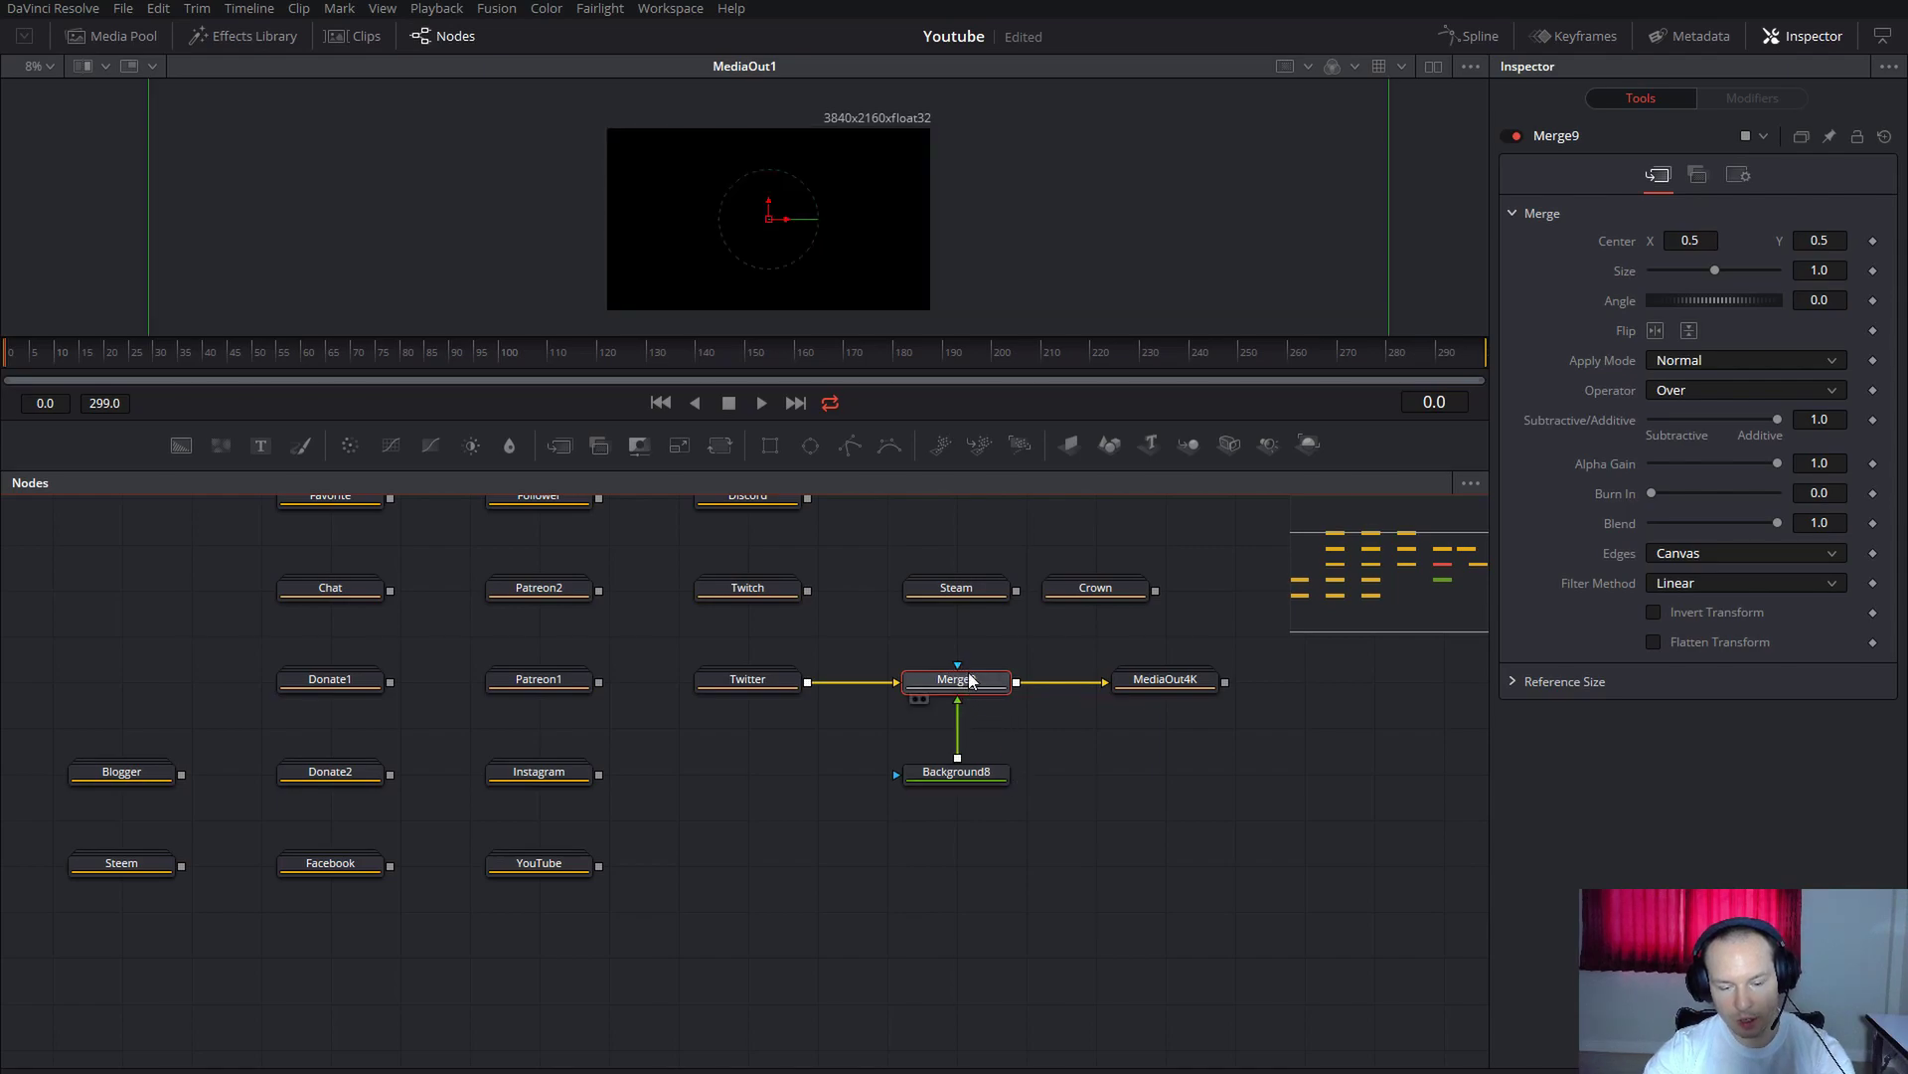
{"action": "key", "text": "ctrl+t"}
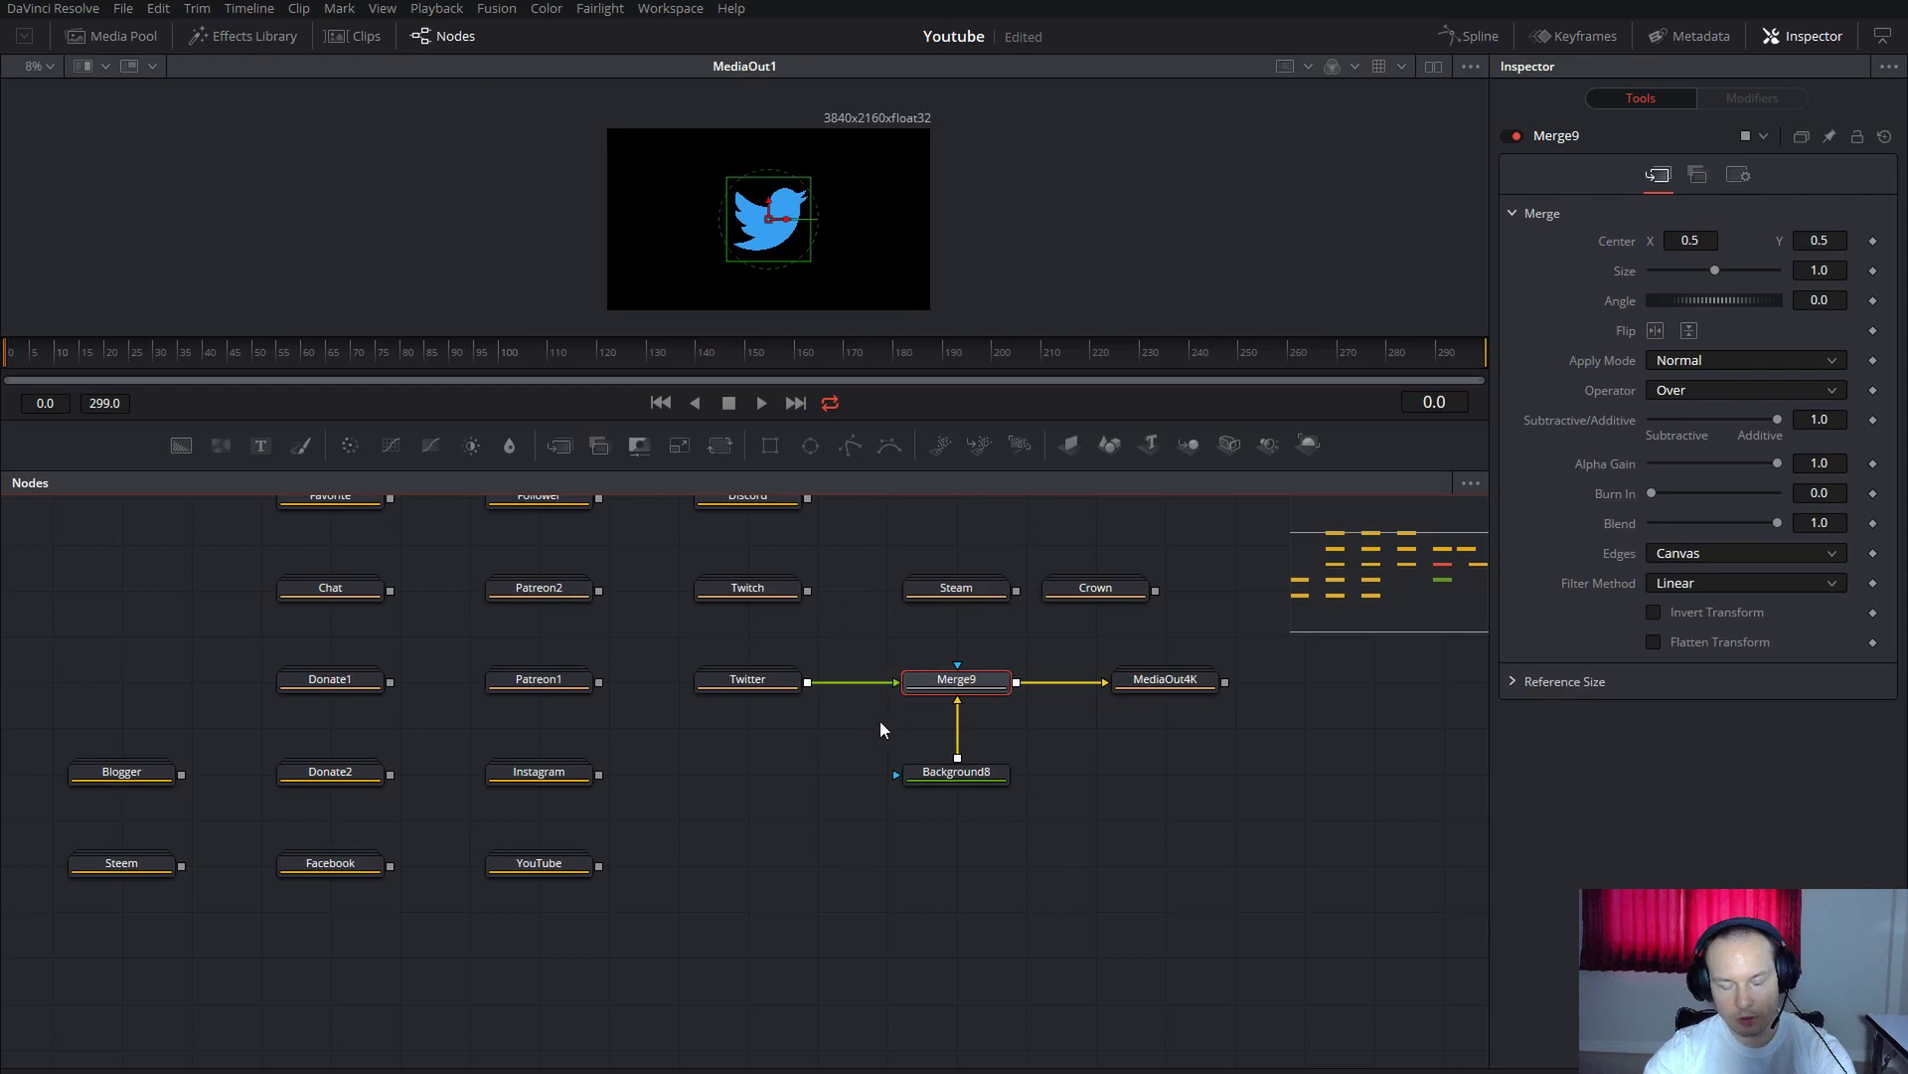
Set Background8 to dark grey (0.205) and shift Merge9, Background8 and MediaOut4K right.
{"action": "left_click", "coordinate": [960, 777]}
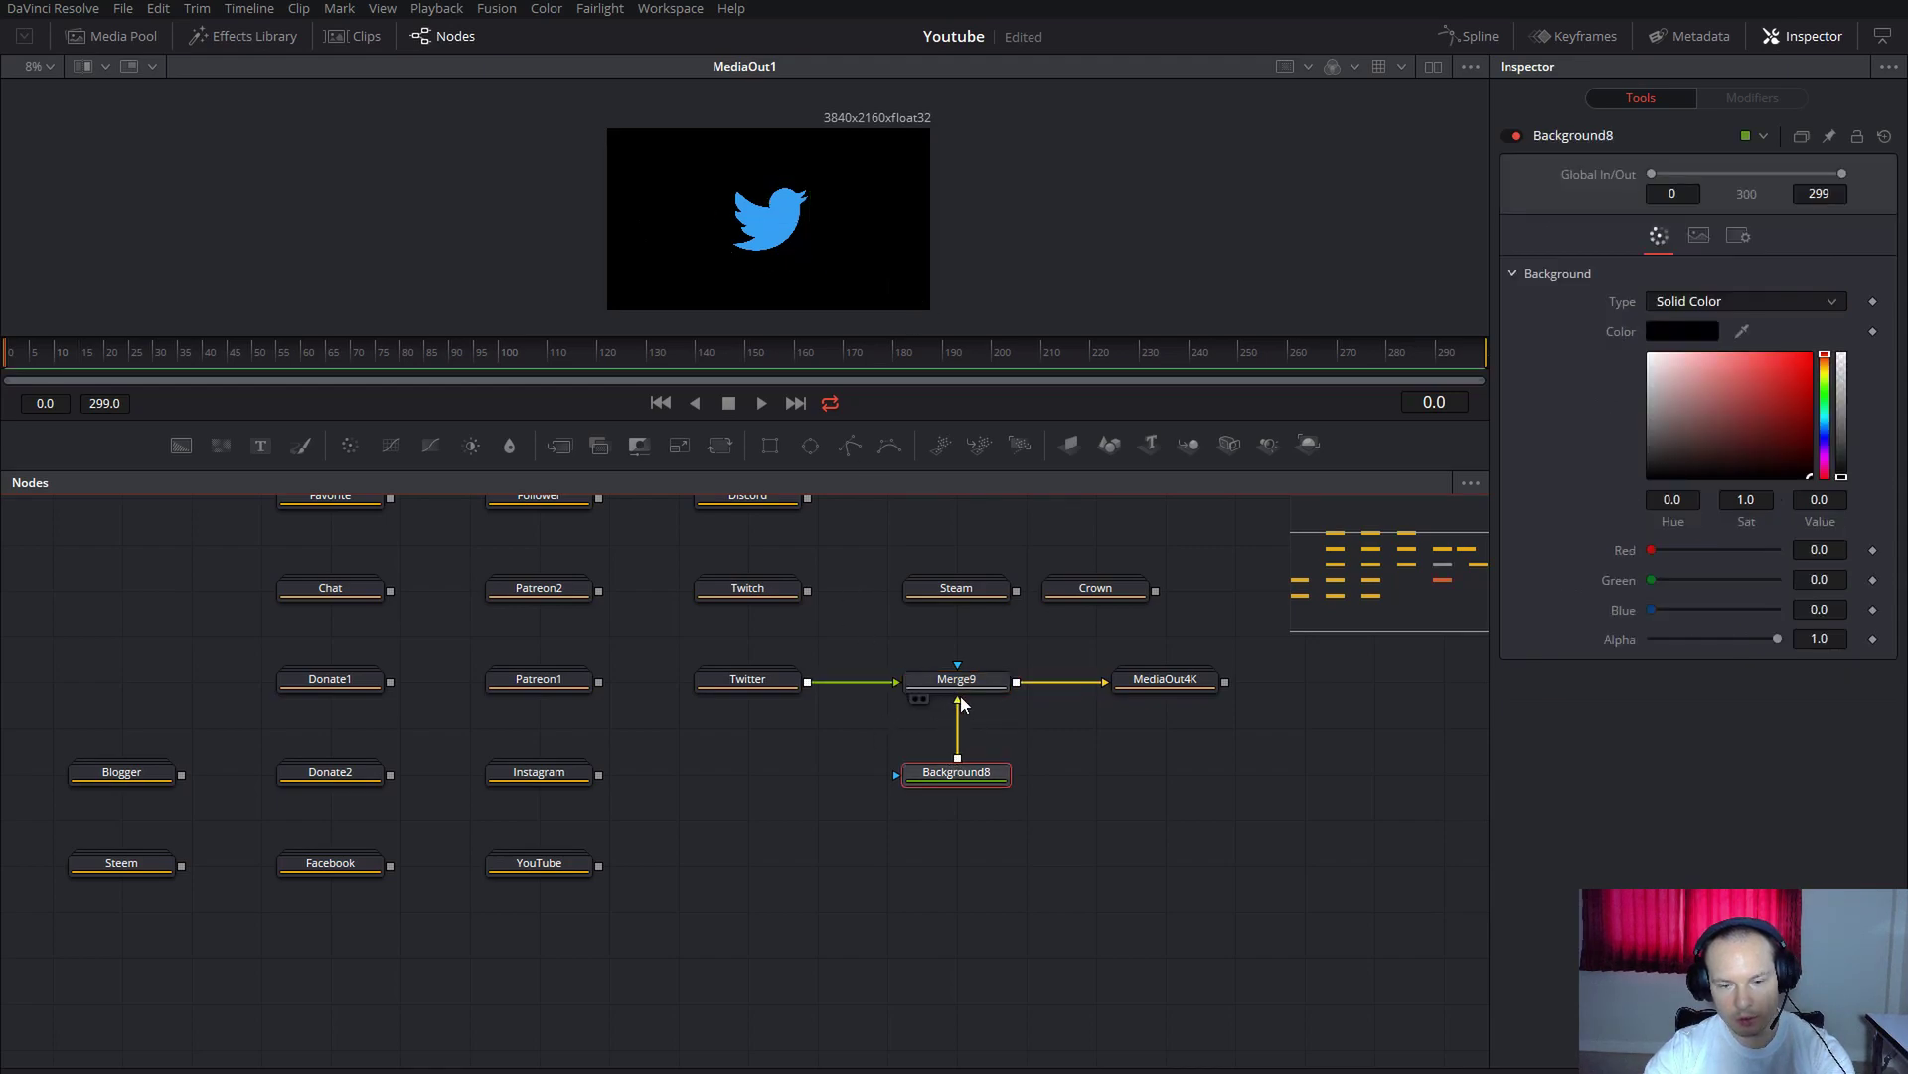
{"action": "left_click", "coordinate": [746, 683]}
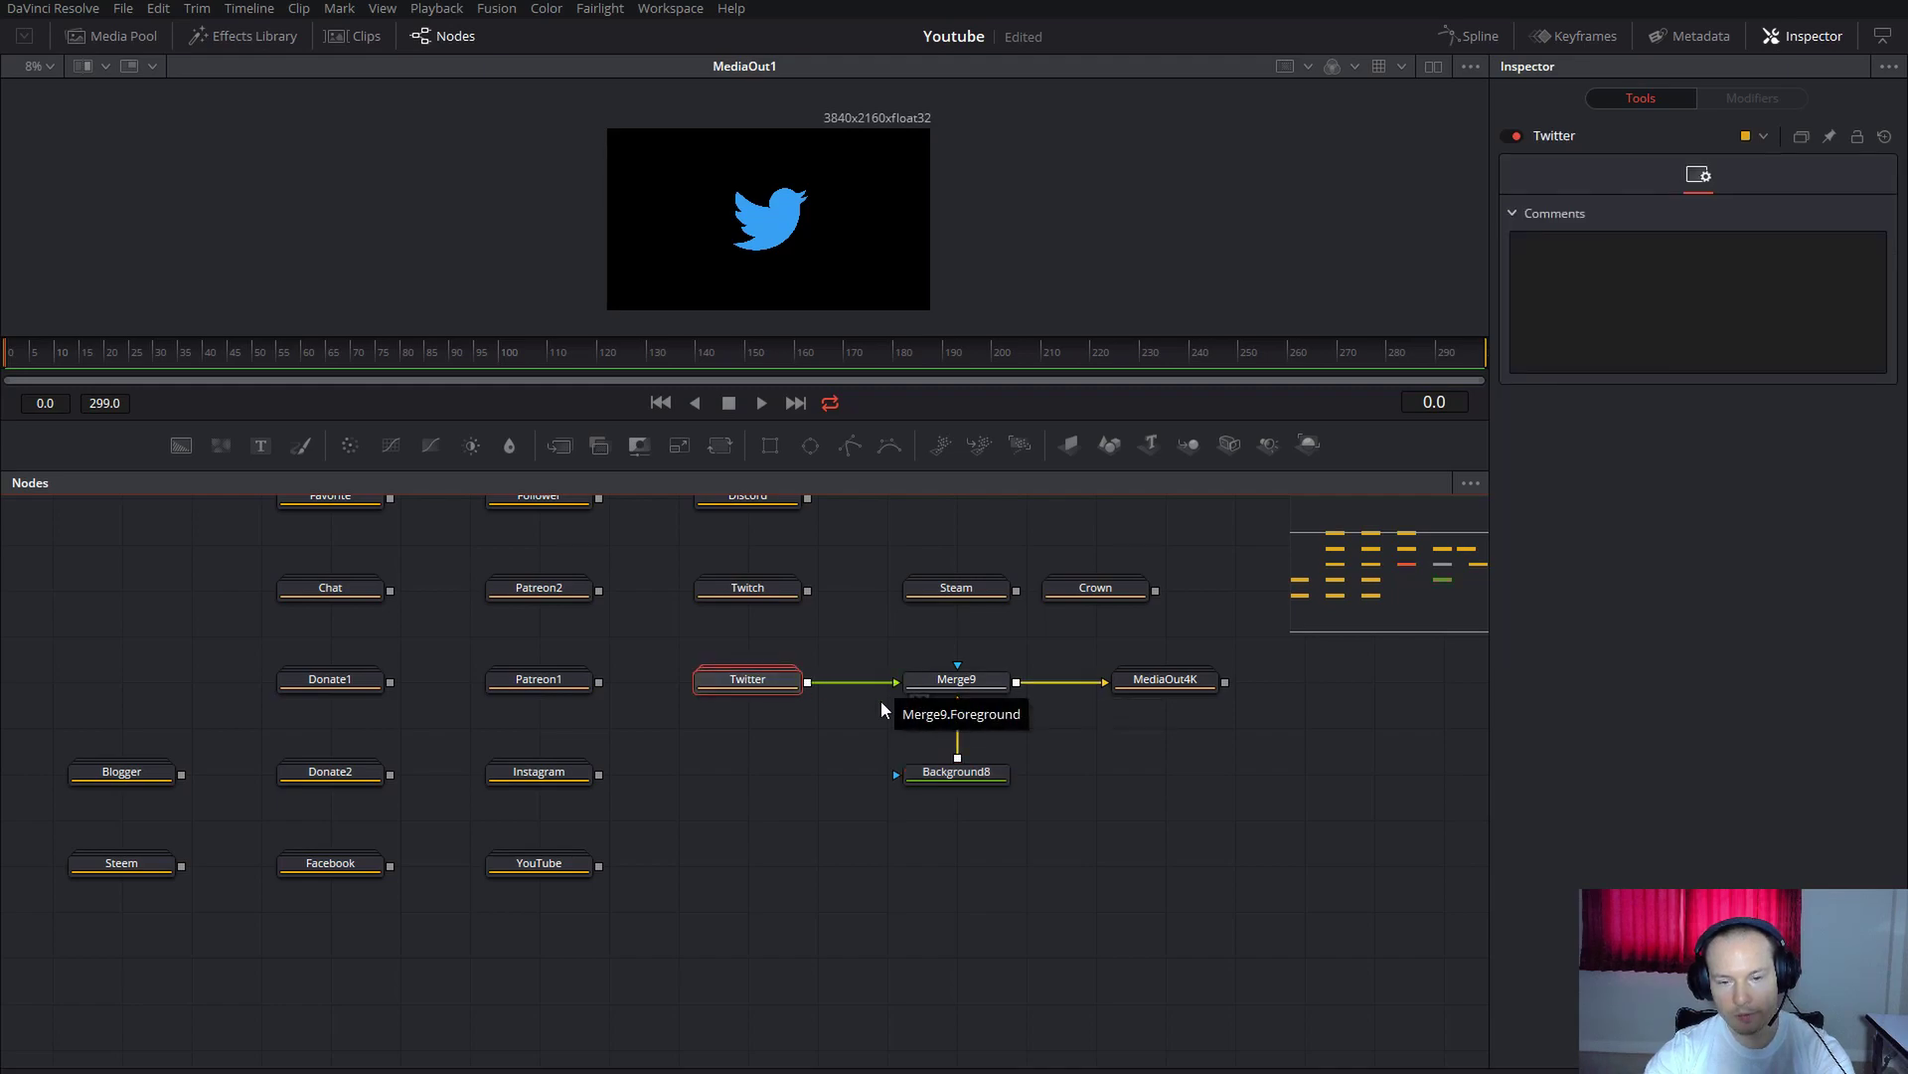
{"action": "left_click", "coordinate": [957, 772]}
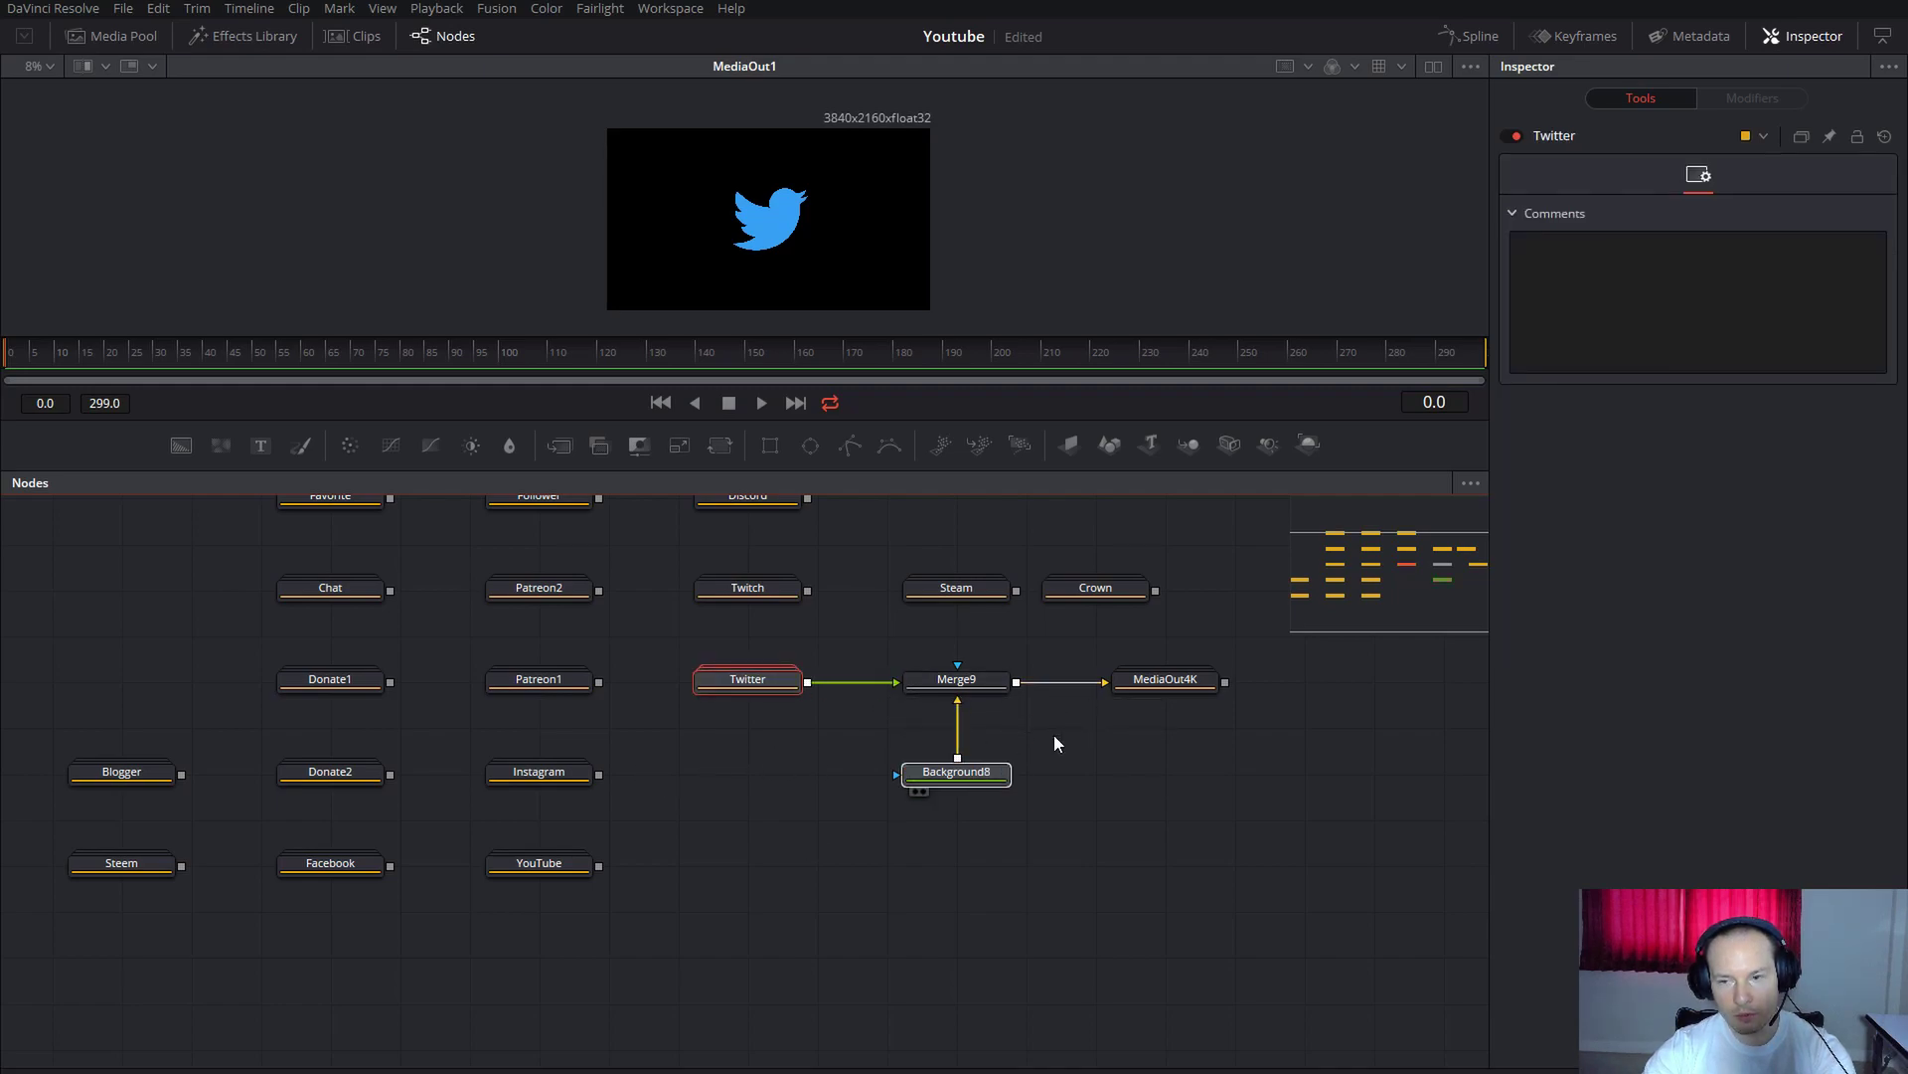
{"action": "left_click_drag", "start_coordinate": [1684, 457], "coordinate": [1624, 457]}
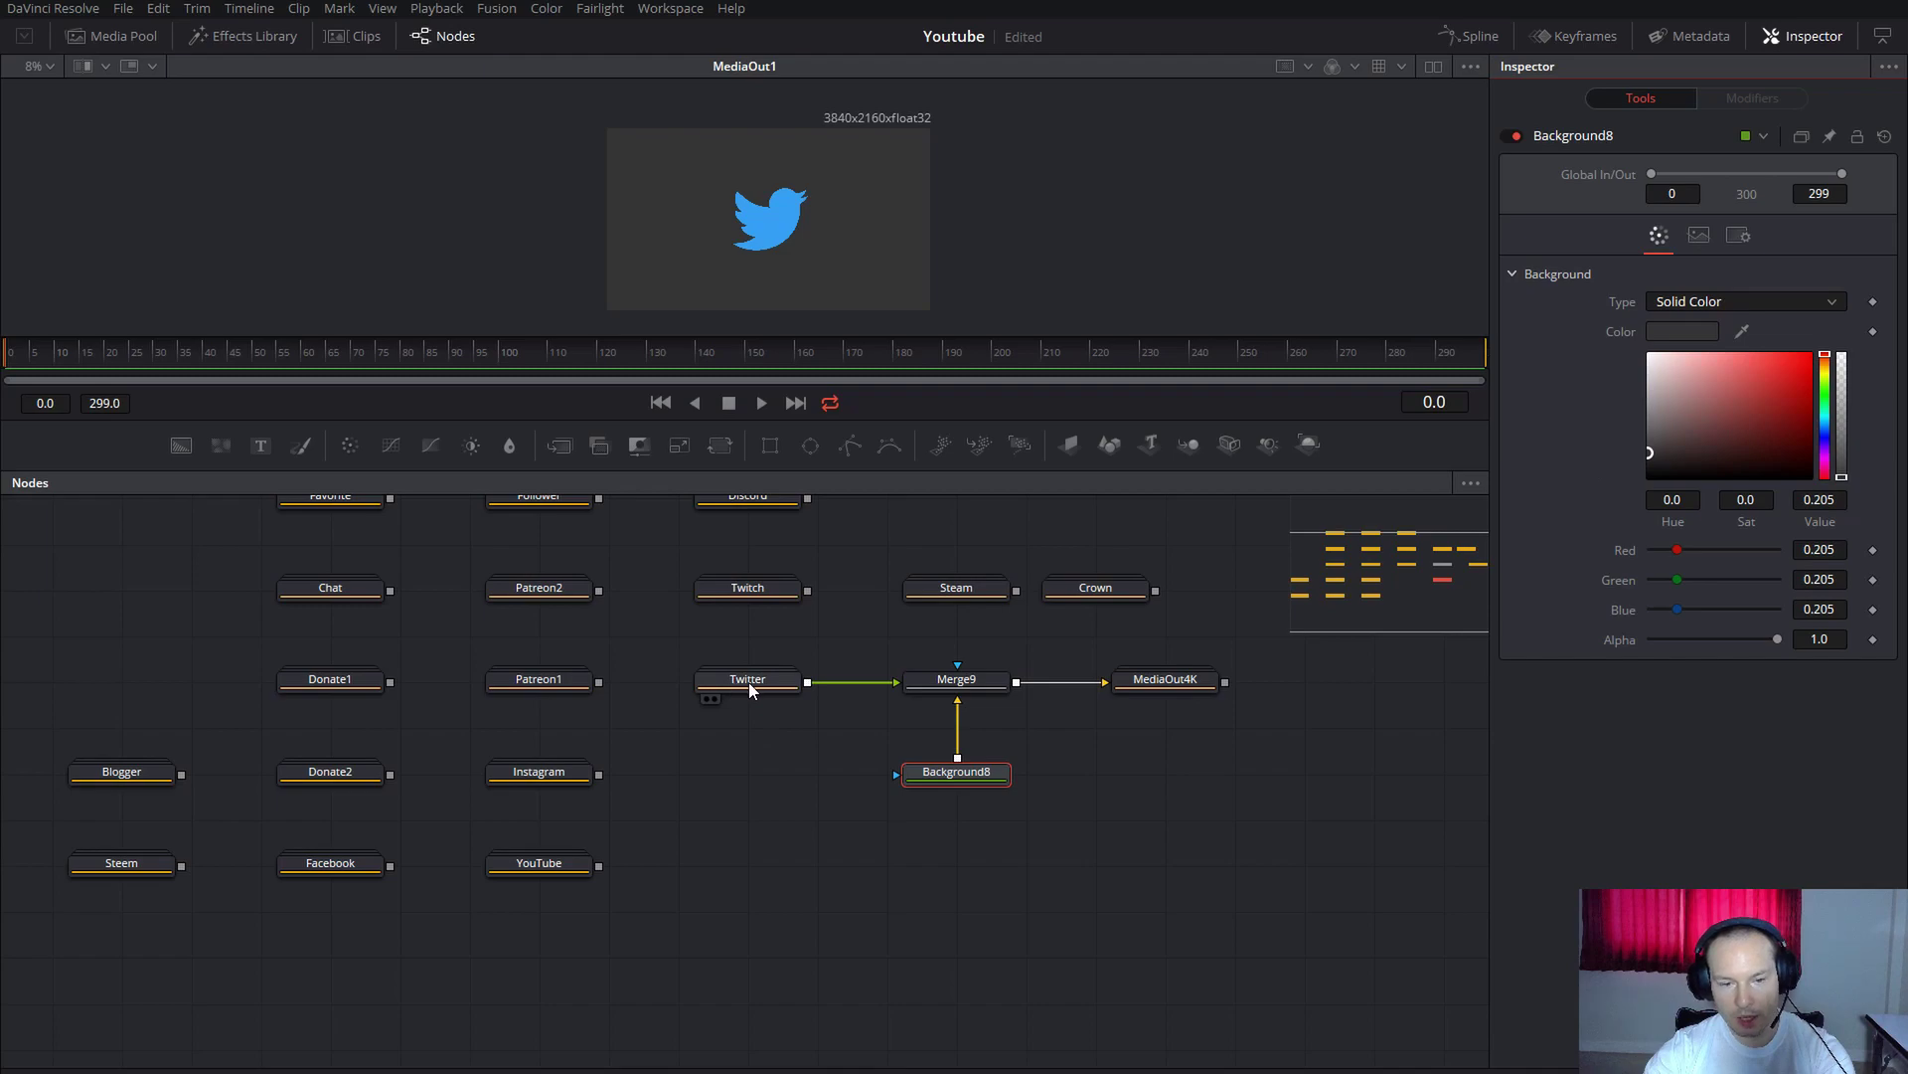
{"action": "left_click_drag", "start_coordinate": [892, 651], "coordinate": [1233, 791]}
{"action": "left_click_drag", "start_coordinate": [998, 682], "coordinate": [1137, 682]}
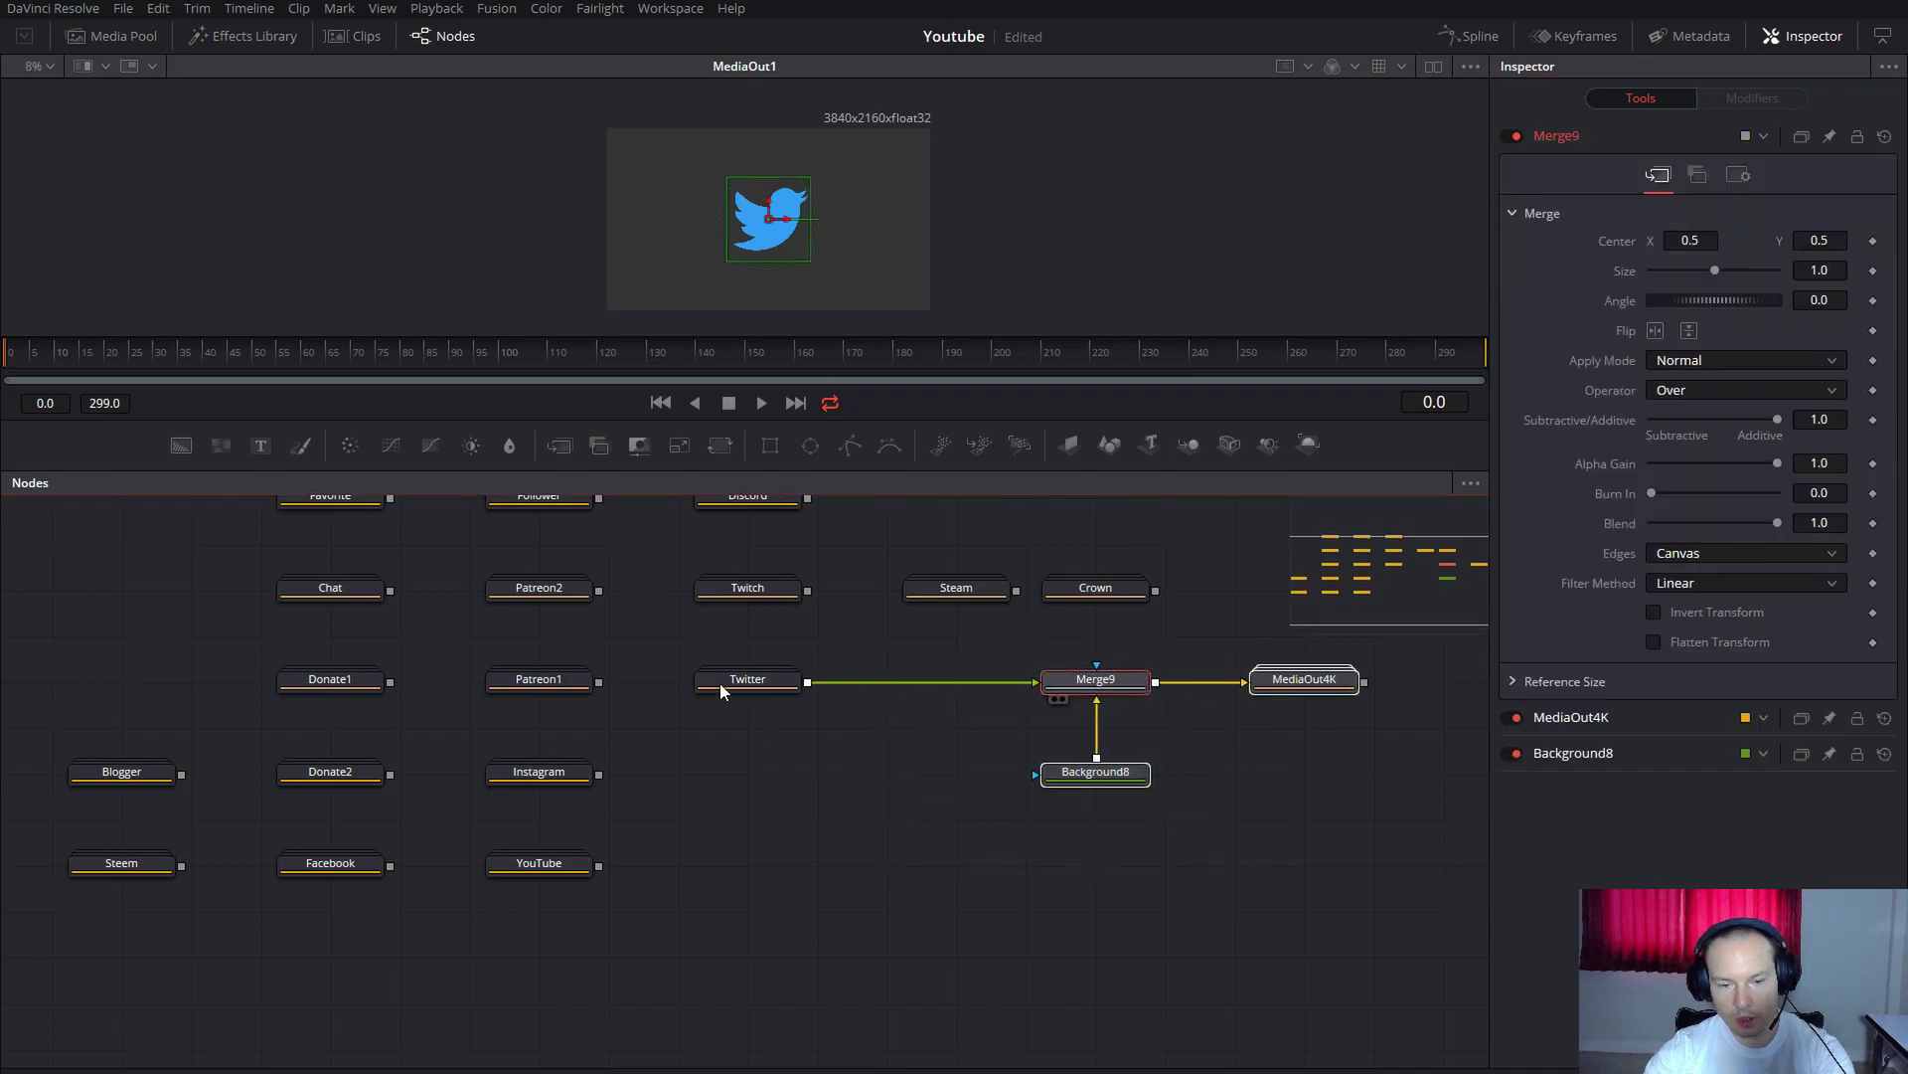
Add a Shadow node between Twitter and Merge9.
{"action": "left_click", "coordinate": [753, 687]}
{"action": "key", "text": "shift+space"}
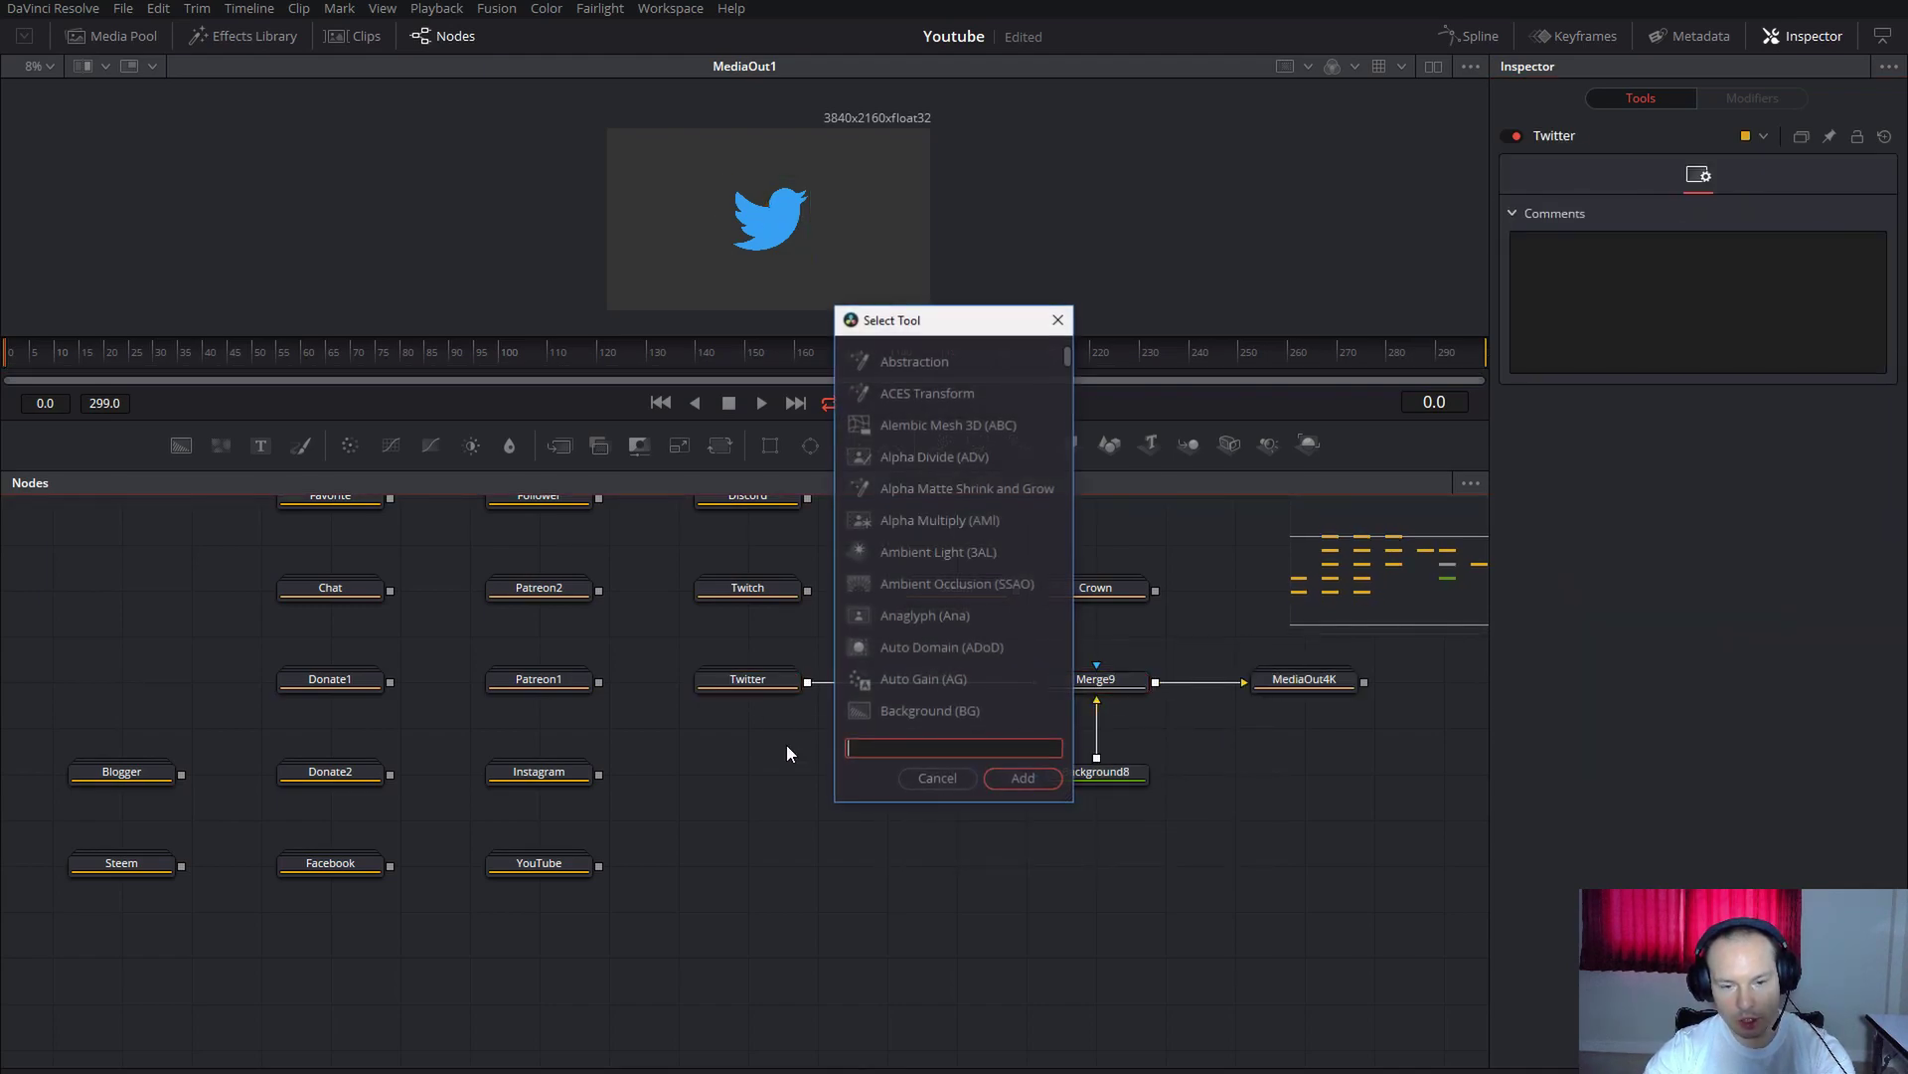
{"action": "type", "text": "shad"}
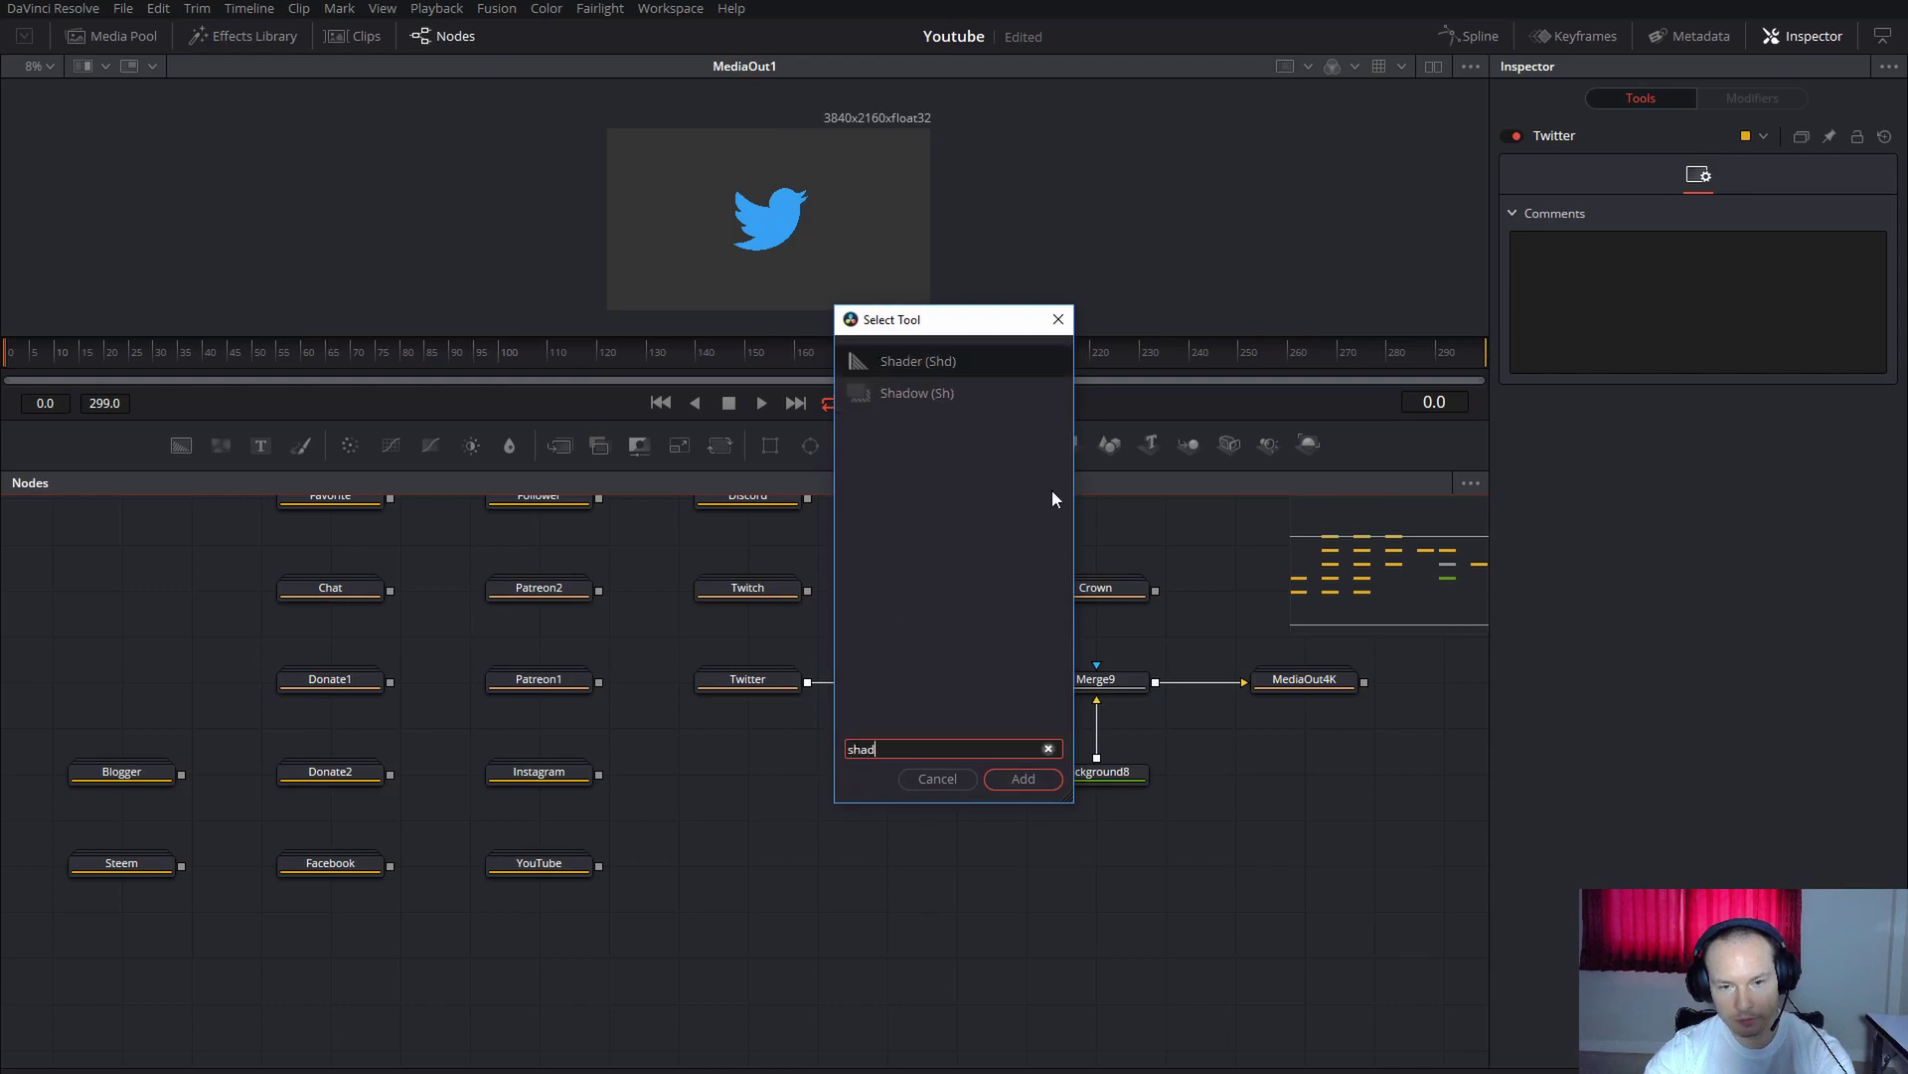
{"action": "left_click", "coordinate": [957, 393]}
{"action": "left_click", "coordinate": [1009, 777]}
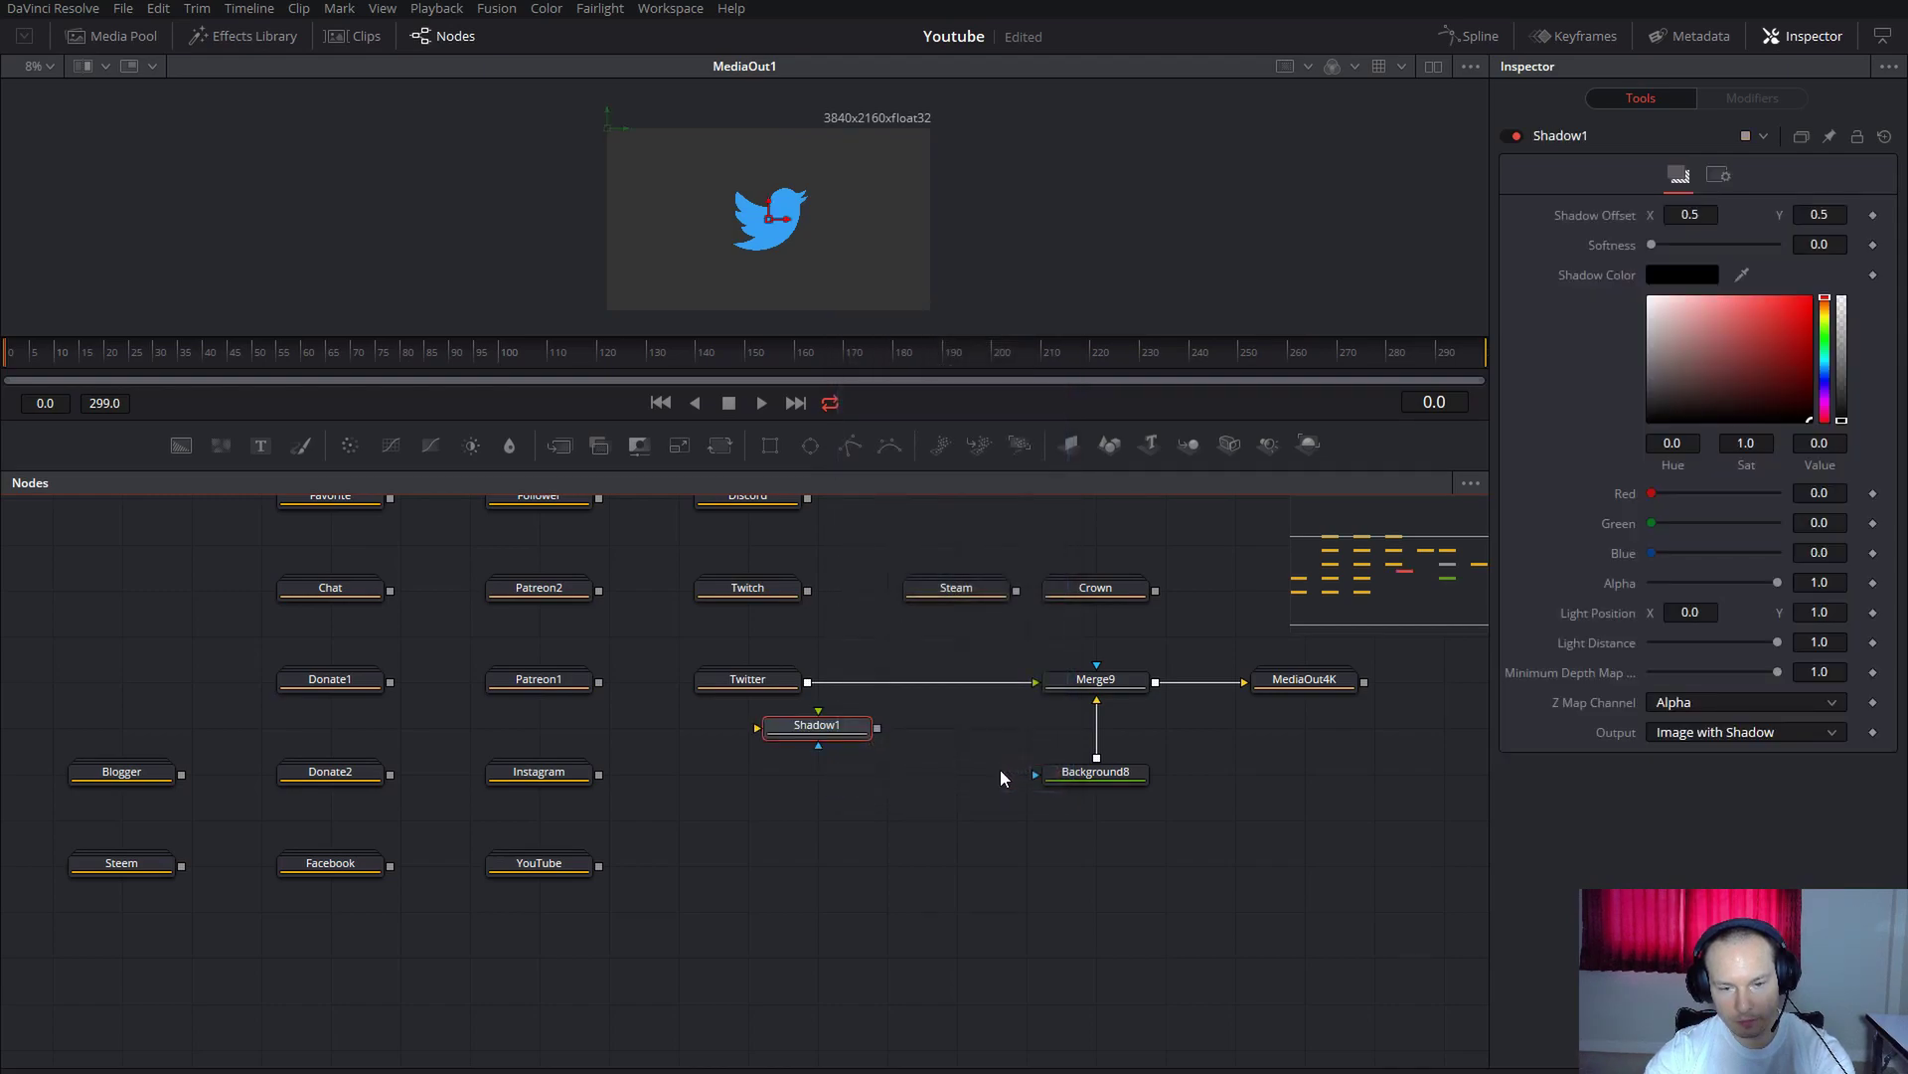
{"action": "left_click_drag", "start_coordinate": [1005, 682], "coordinate": [1075, 672]}
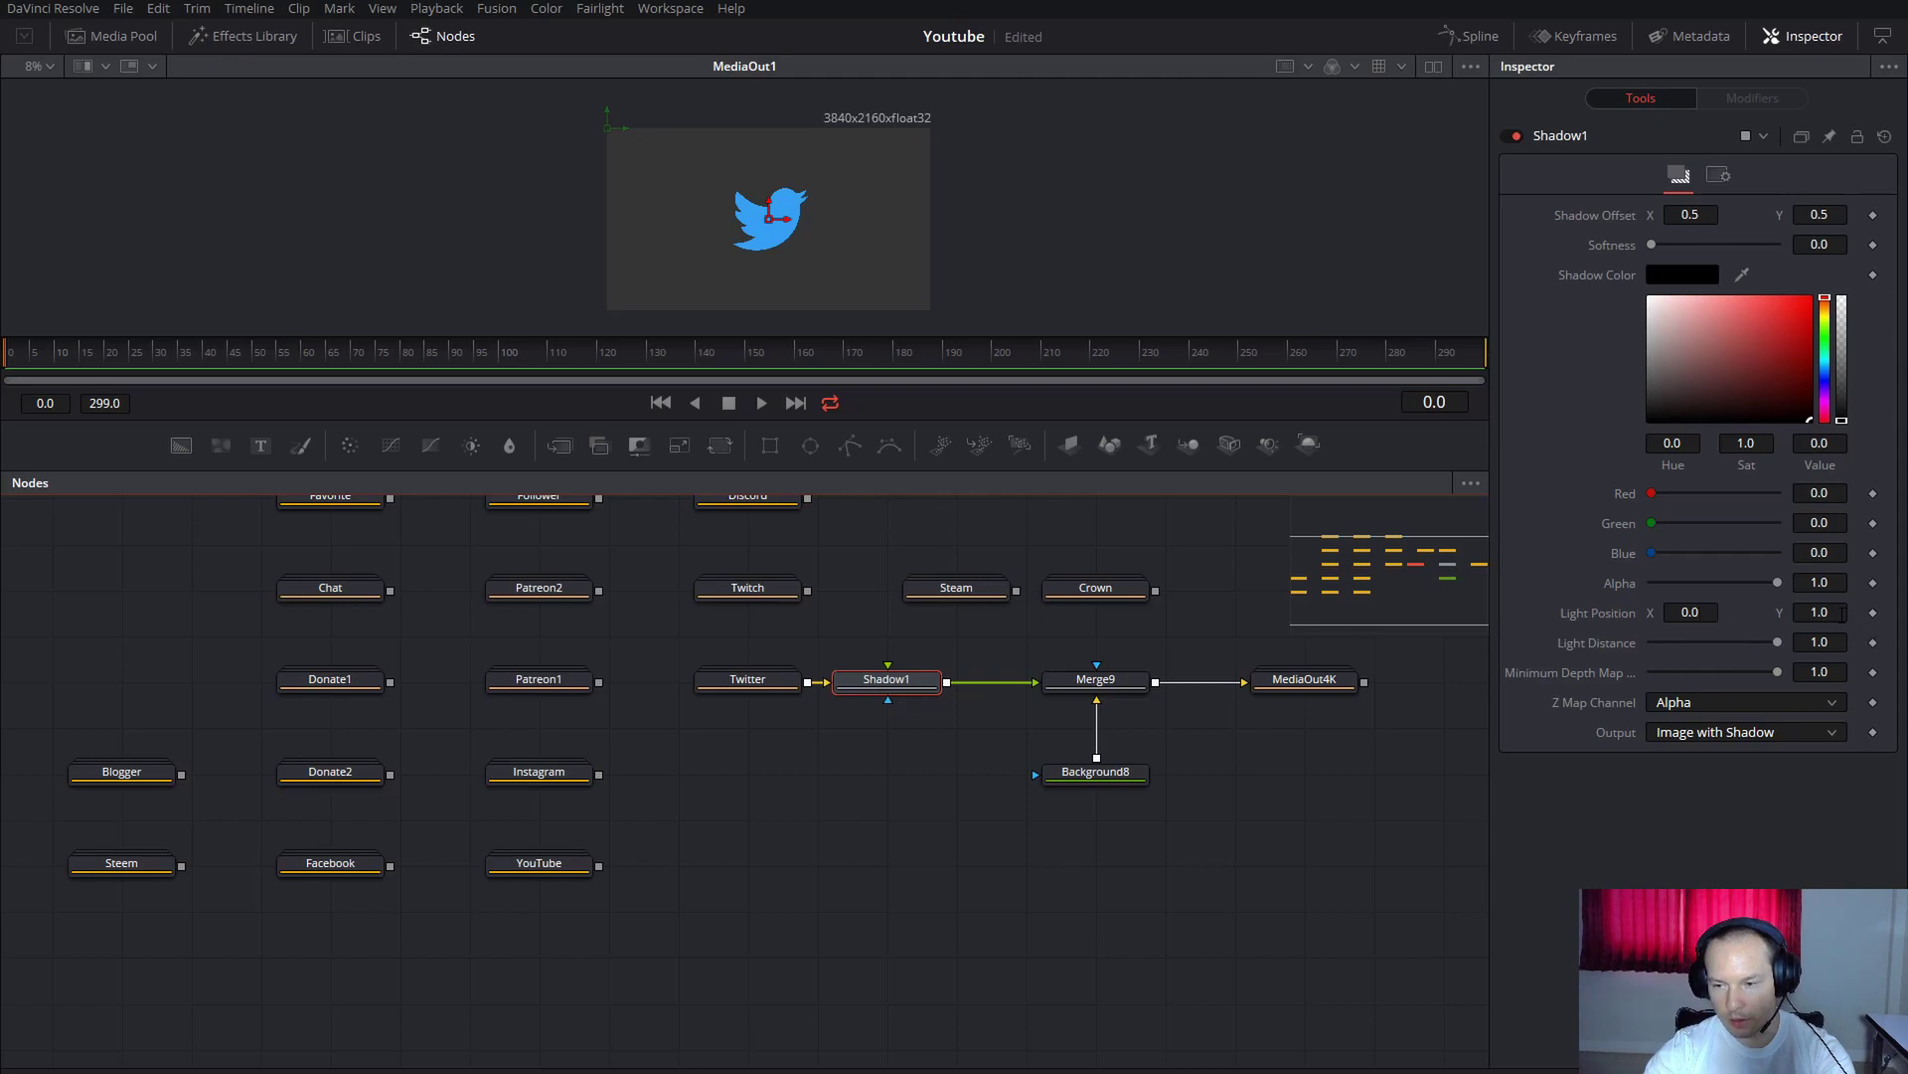
Set the shadow's Light Distance to 0.961 and Softness to about 0.012, then enlarge the viewer.
{"action": "left_click", "coordinate": [1774, 644]}
{"action": "left_click_drag", "start_coordinate": [1776, 646], "coordinate": [1769, 646]}
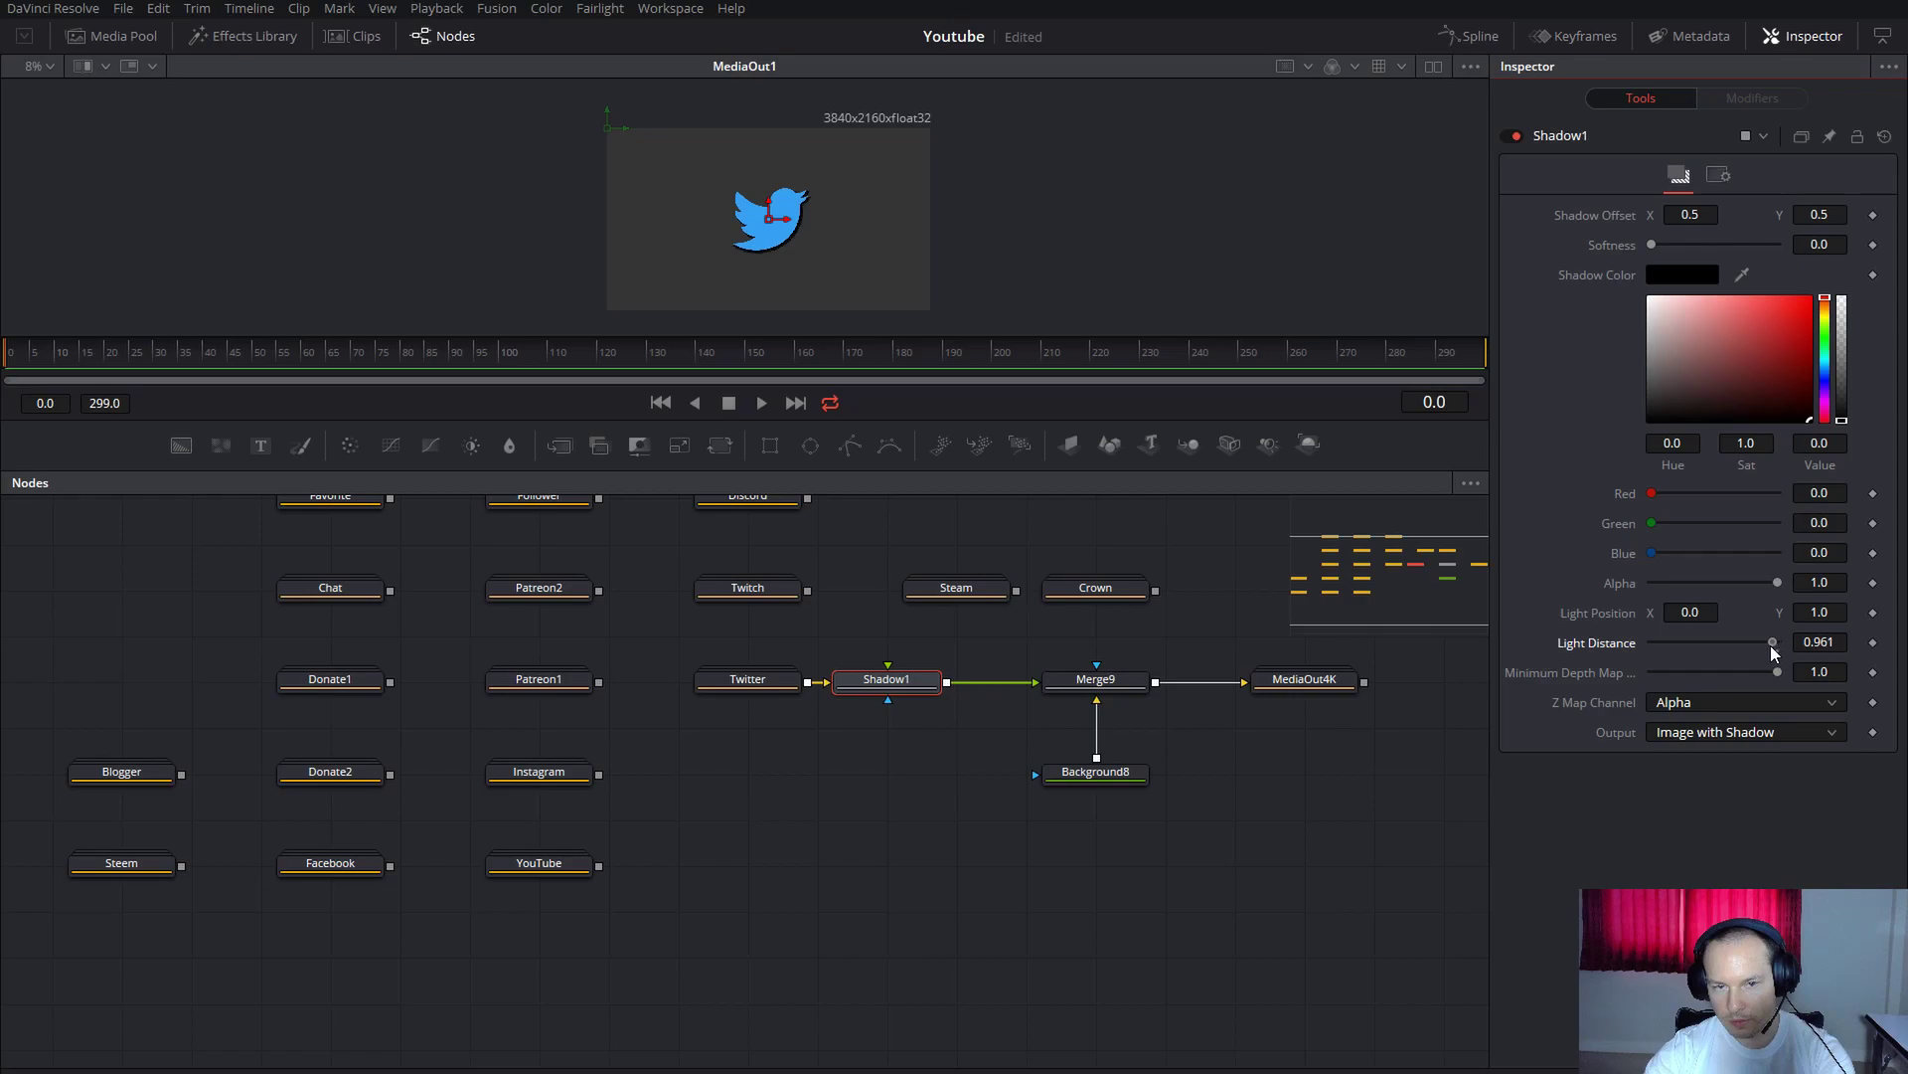
{"action": "scroll", "coordinate": [825, 253], "scroll_direction": "up", "scroll_amount": 1}
{"action": "scroll", "coordinate": [792, 254], "scroll_direction": "up", "scroll_amount": 2}
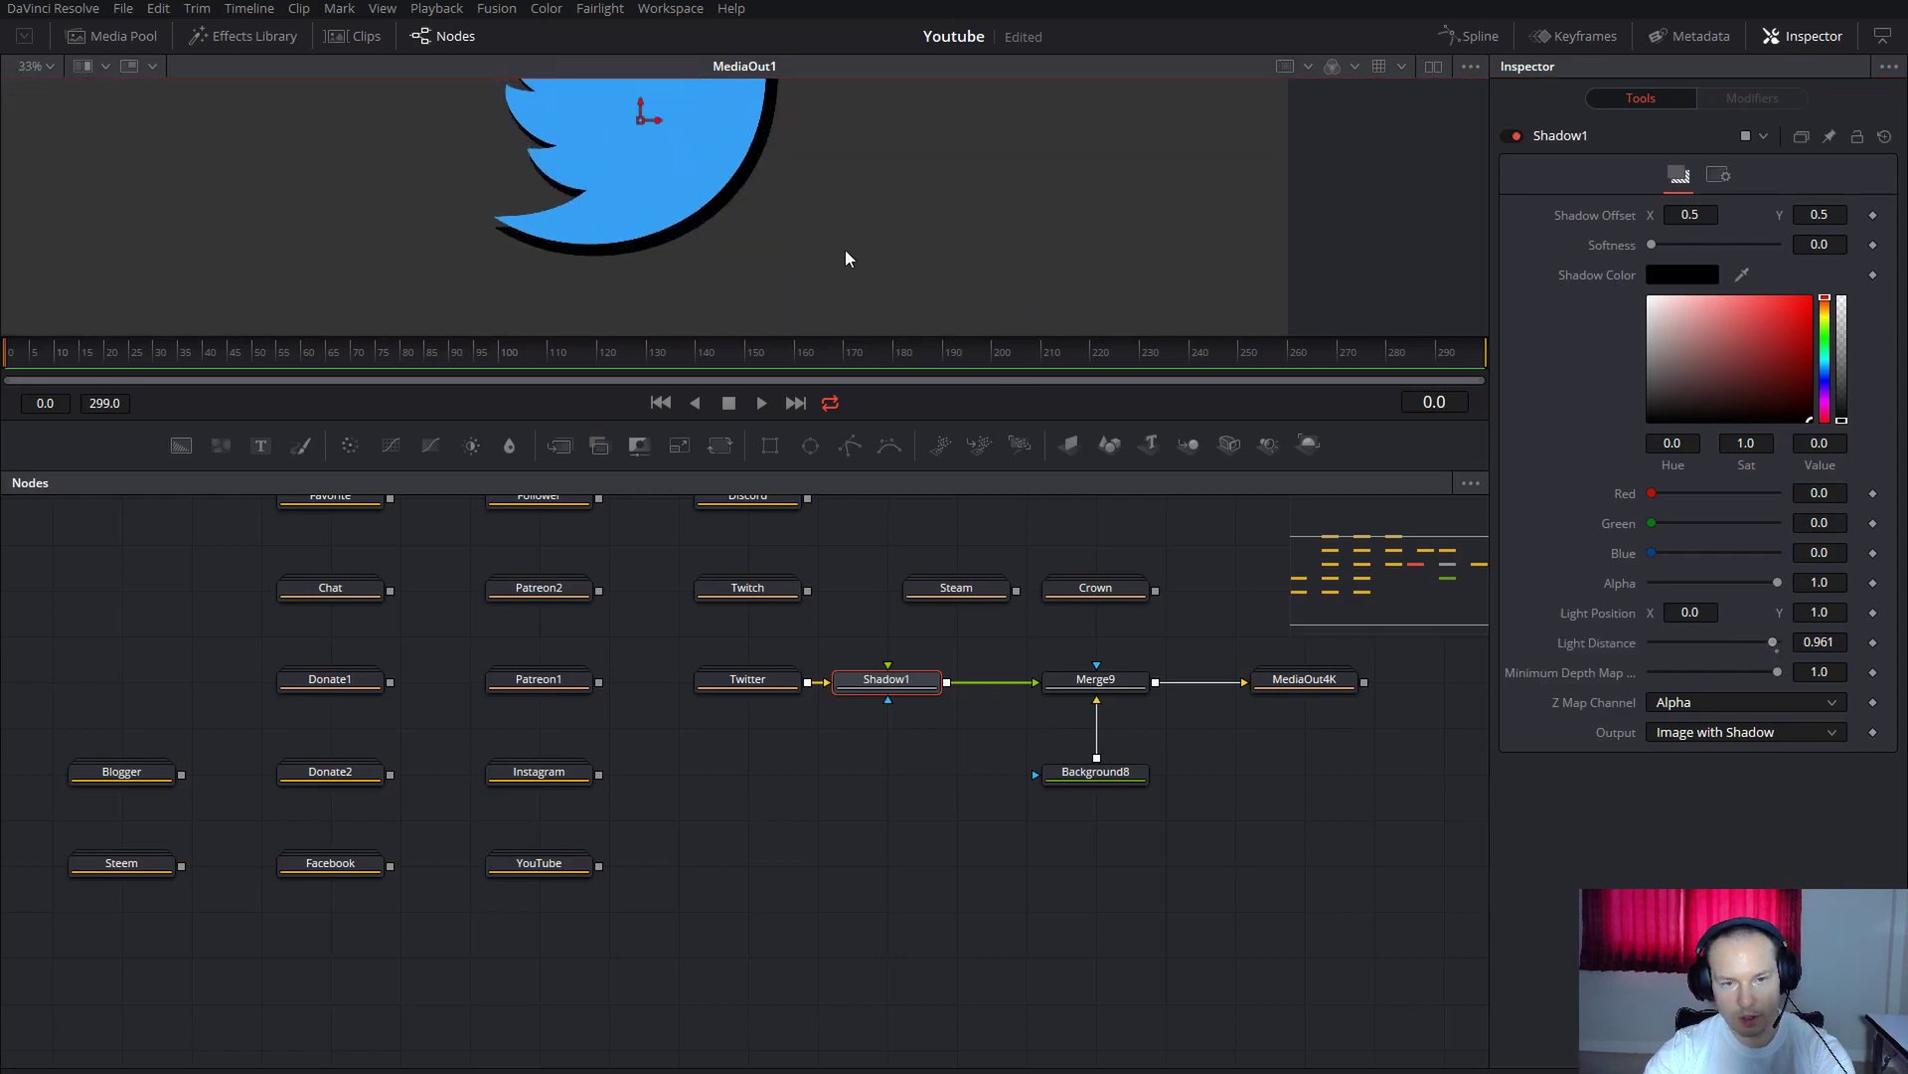
{"action": "scroll", "coordinate": [1089, 235], "scroll_direction": "left", "scroll_amount": 2}
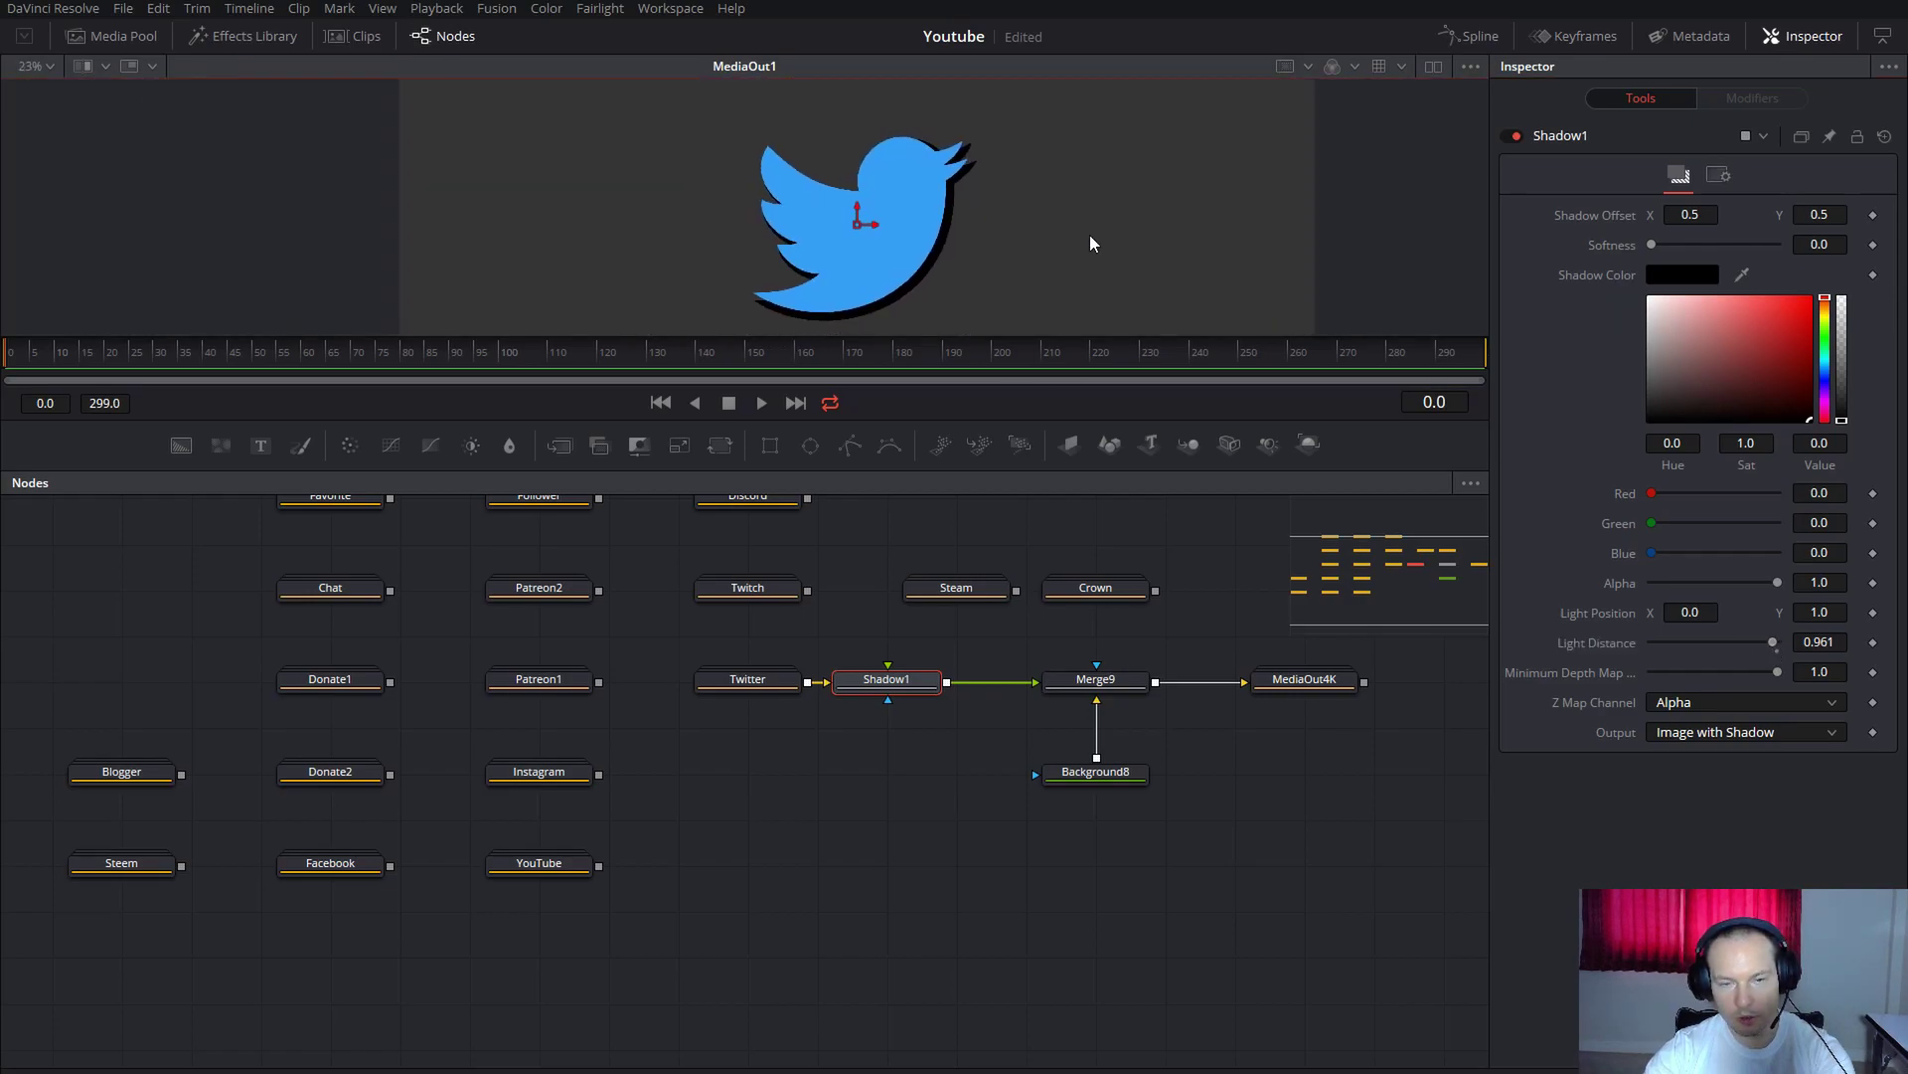
{"action": "mouse_move", "coordinate": [1655, 243]}
{"action": "left_mouse_down"}
{"action": "mouse_move", "coordinate": [1840, 262]}
{"action": "mouse_move", "coordinate": [1666, 255]}
{"action": "mouse_move", "coordinate": [1686, 255]}
{"action": "left_mouse_up"}
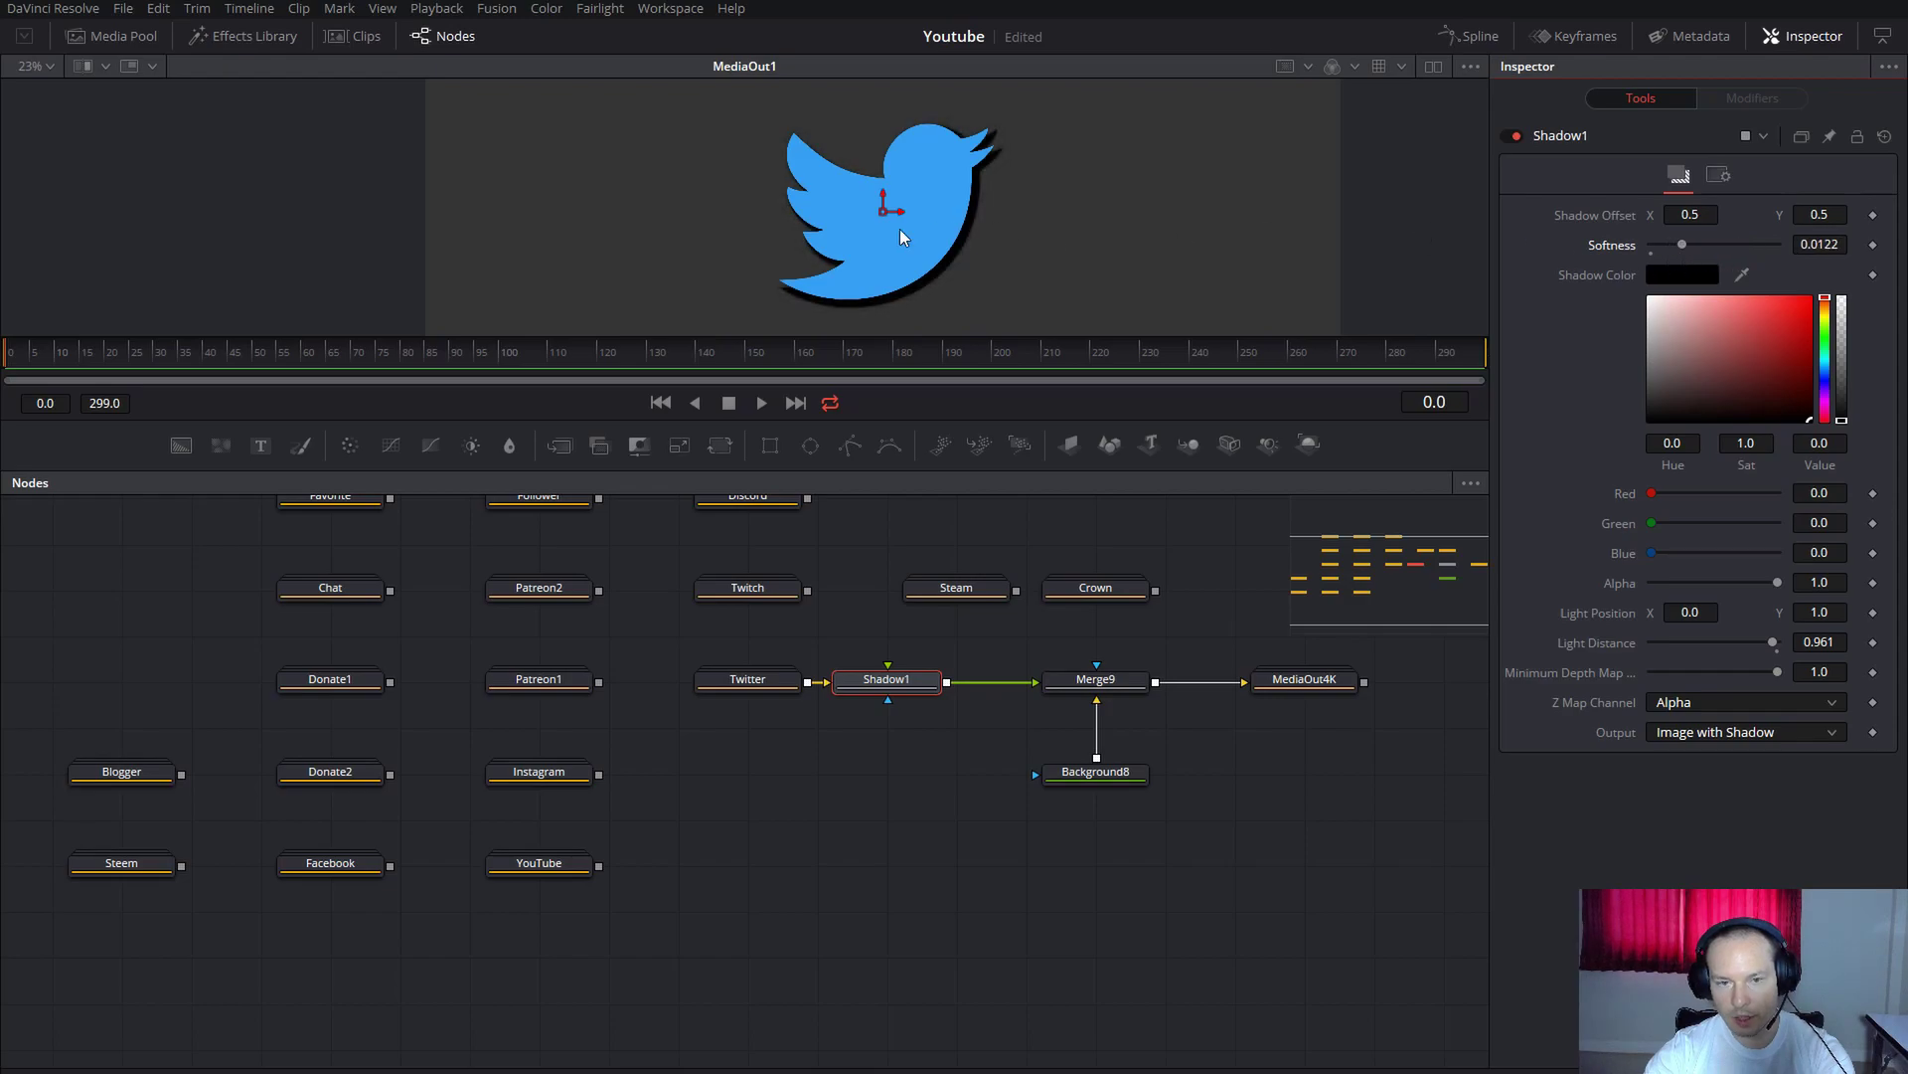
{"action": "left_click_drag", "start_coordinate": [1008, 419], "coordinate": [958, 654]}
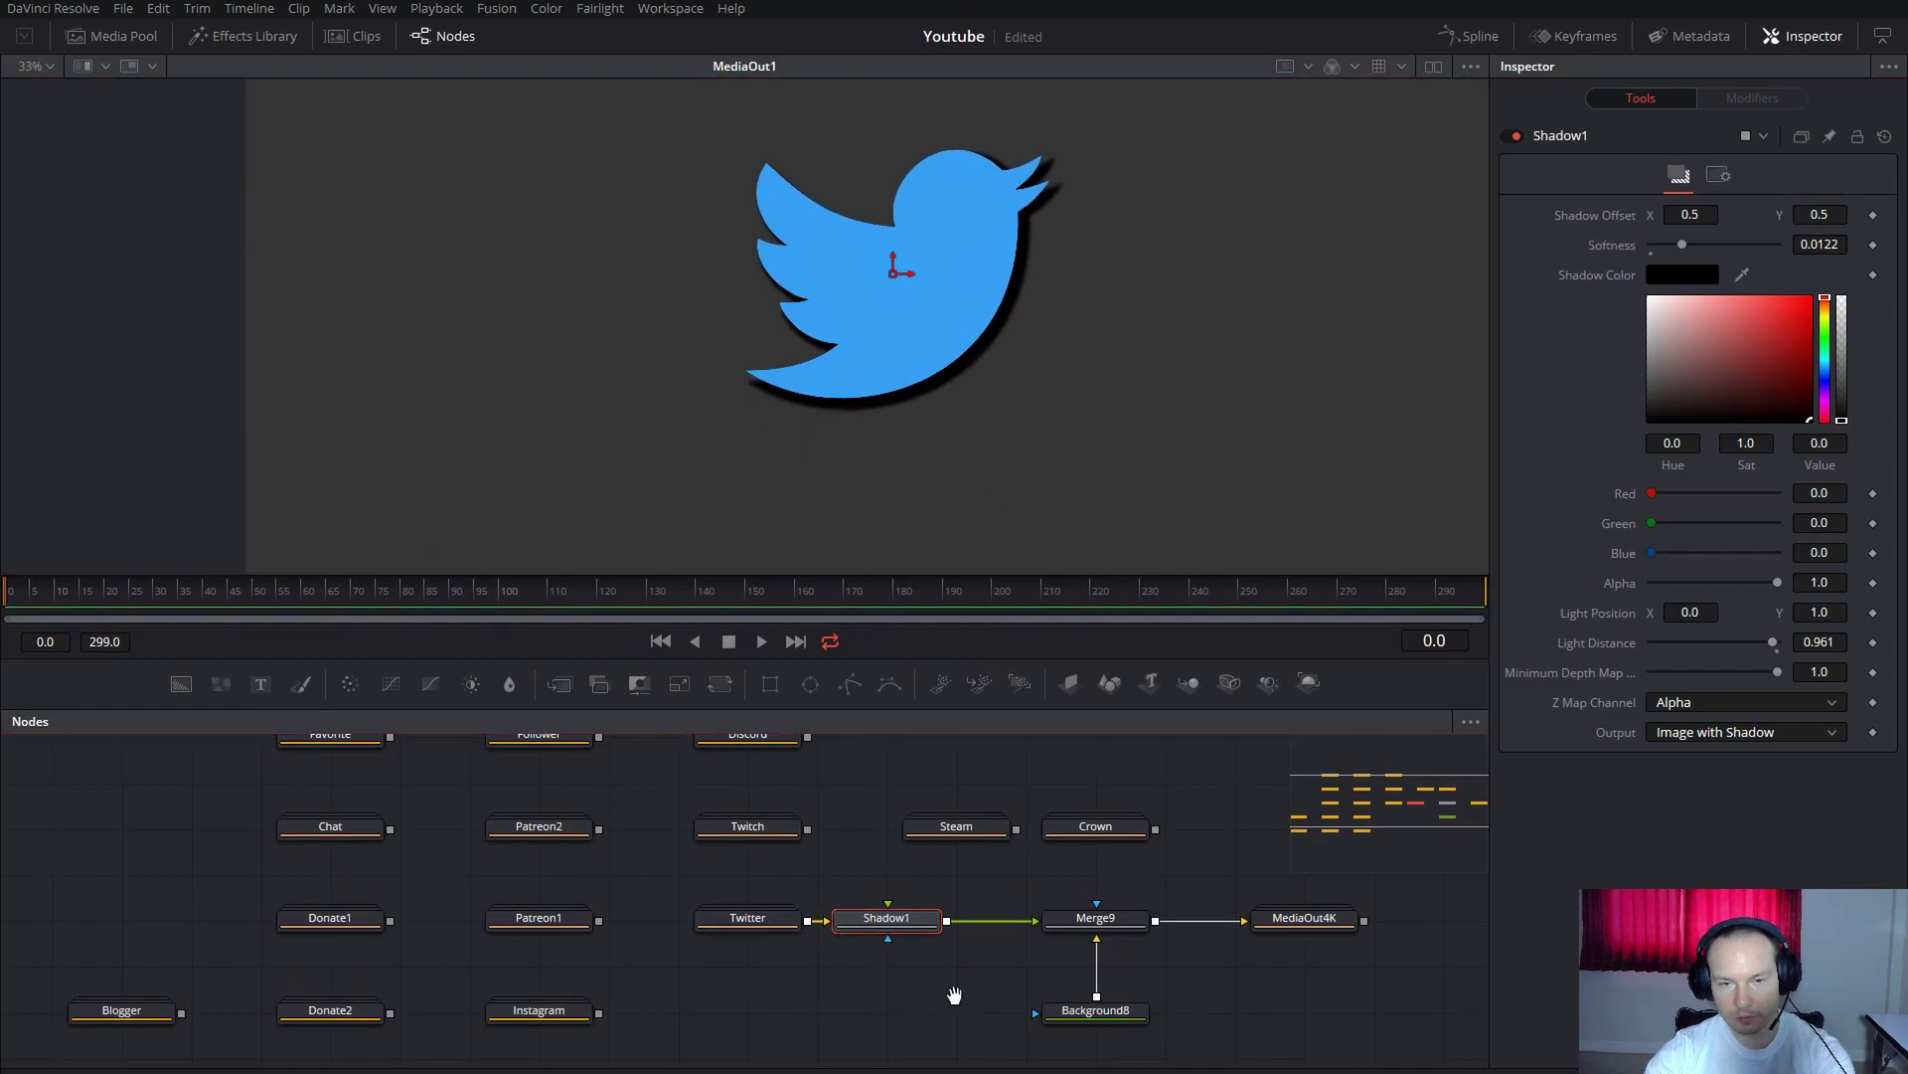
{"action": "scroll", "coordinate": [958, 945], "scroll_direction": "down", "scroll_amount": 2}
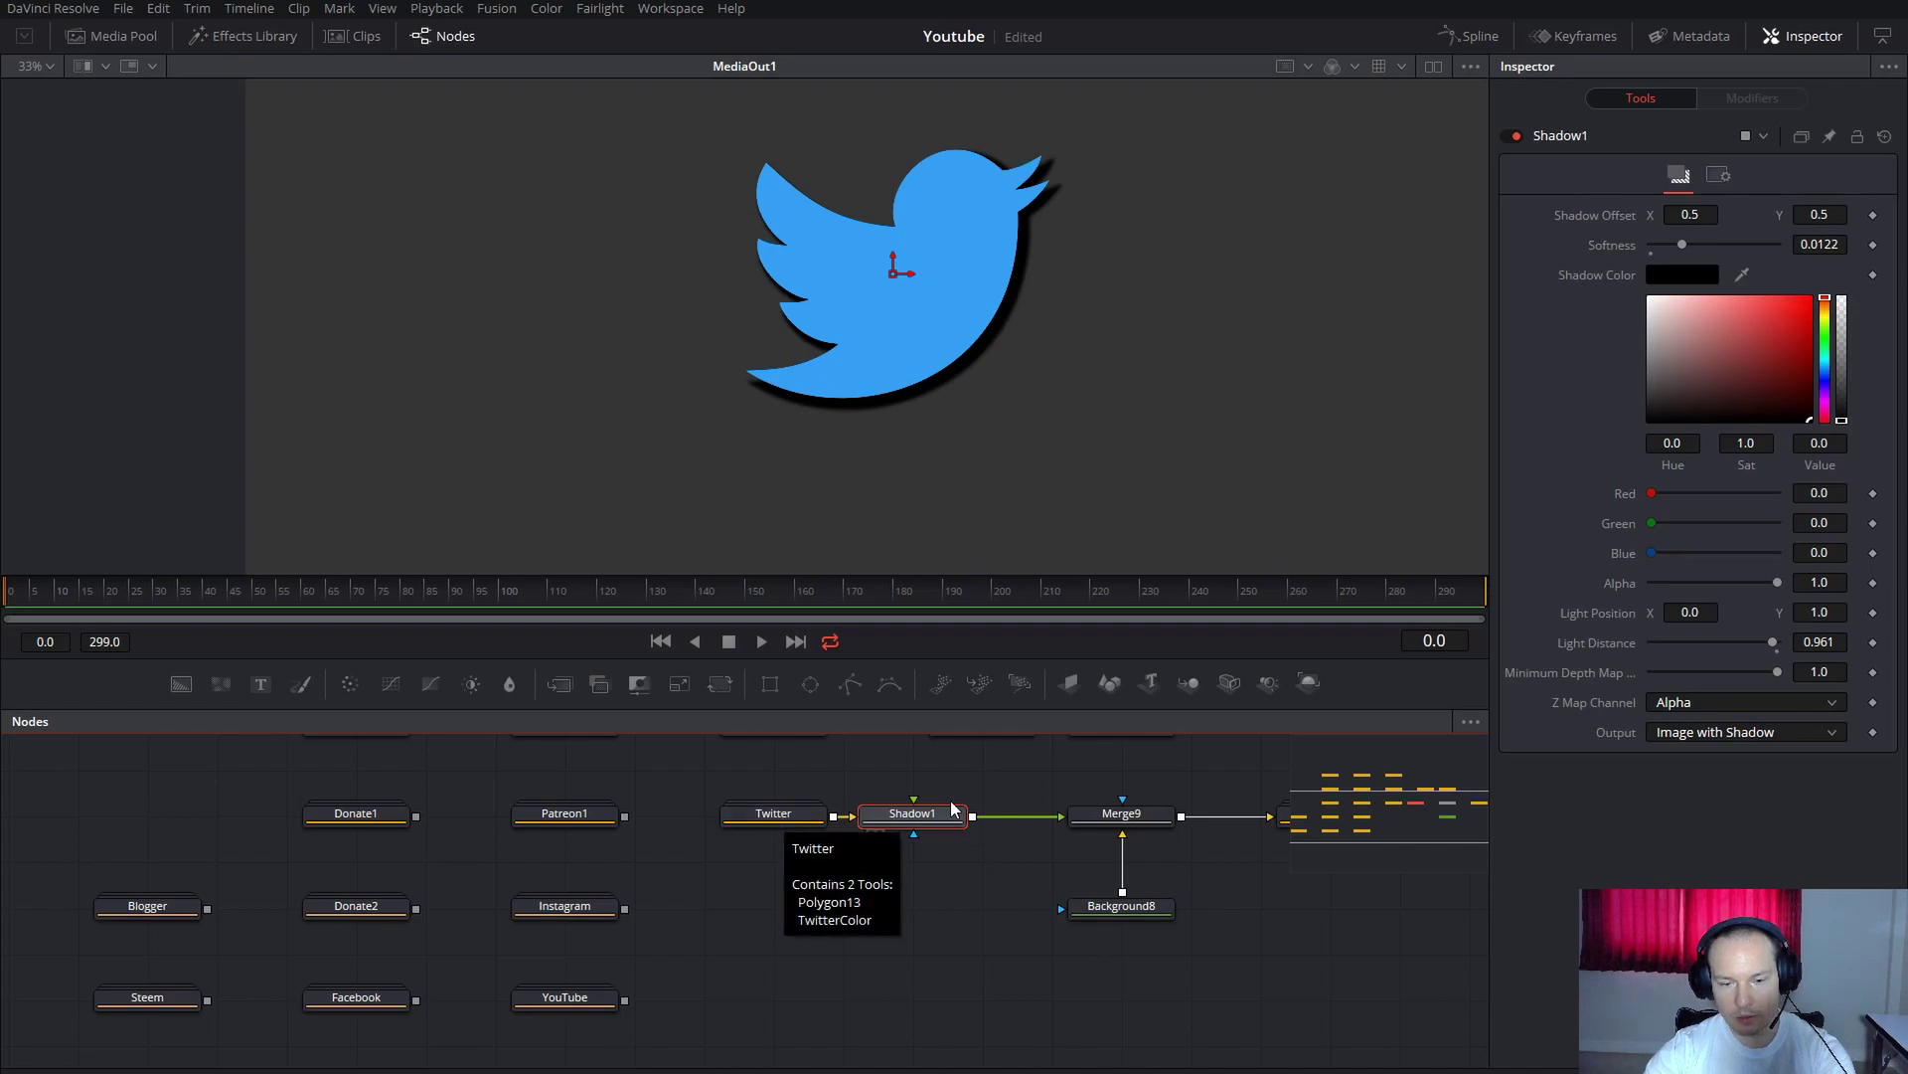
Shift the output nodes right and duplicate the Twitter node as Twitter_1.
{"action": "left_click_drag", "start_coordinate": [1342, 921], "coordinate": [859, 767]}
{"action": "left_click_drag", "start_coordinate": [964, 834], "coordinate": [933, 951]}
{"action": "left_click", "coordinate": [682, 888]}
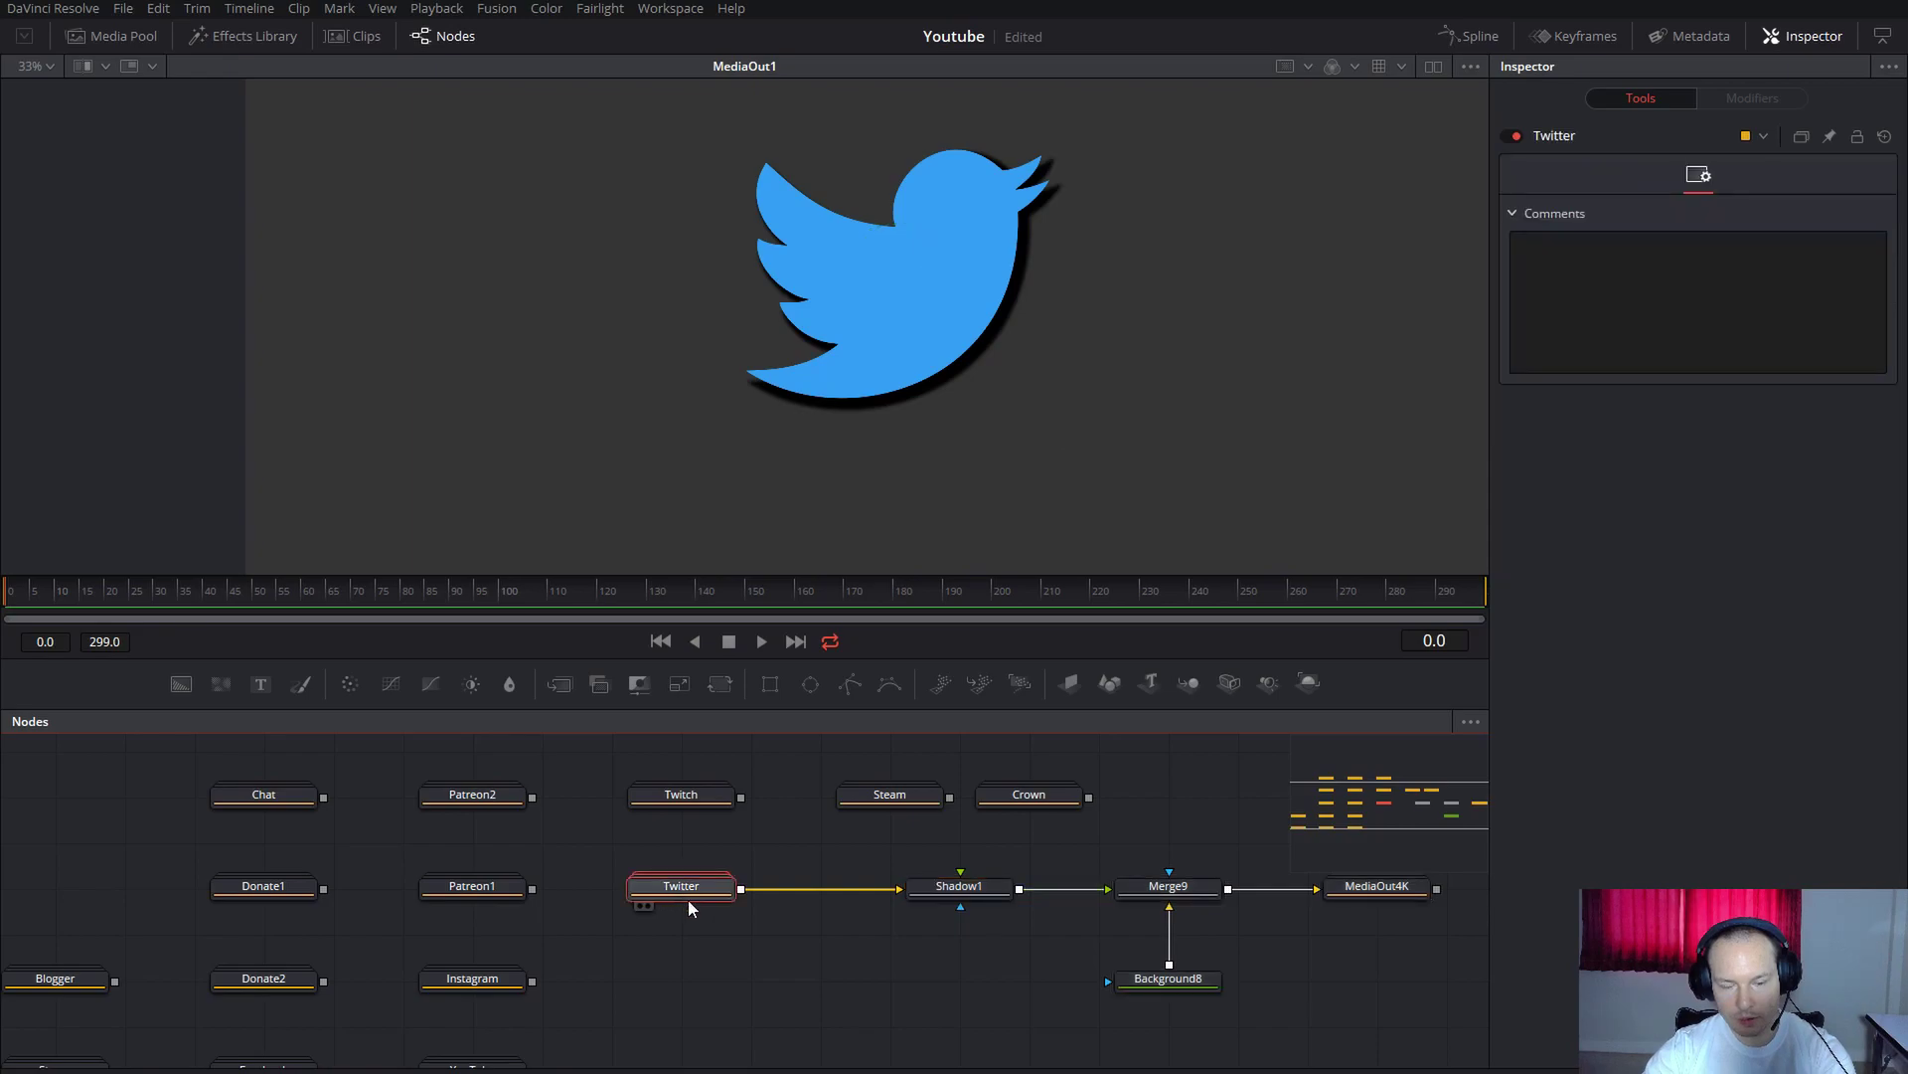
{"action": "key", "text": "ctrl+c"}
{"action": "key", "text": "ctrl+v"}
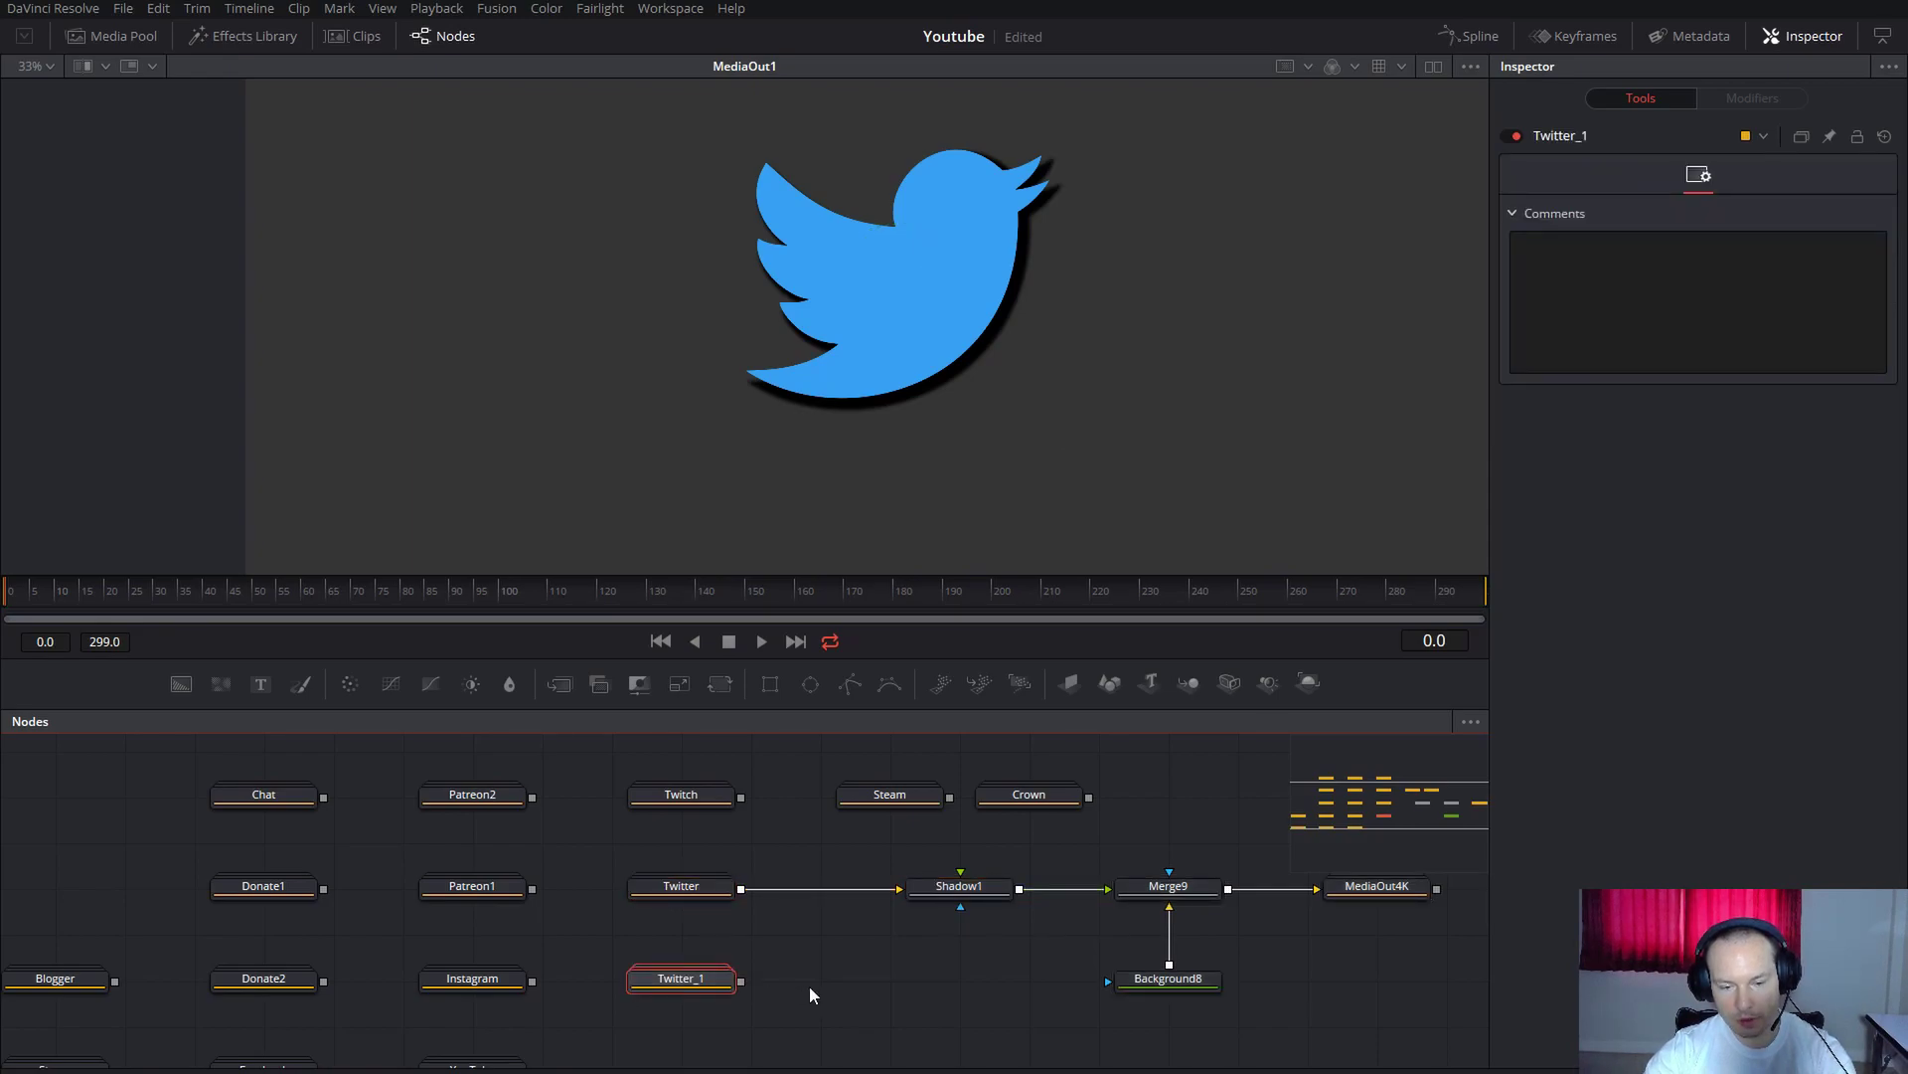
Move Twitch, Steam and Crown to the top row, place Twitter_1 above Twitter, and expand its group.
{"action": "scroll", "coordinate": [907, 935], "scroll_direction": "down", "scroll_amount": 2}
{"action": "scroll", "coordinate": [822, 925], "scroll_direction": "up", "scroll_amount": 2}
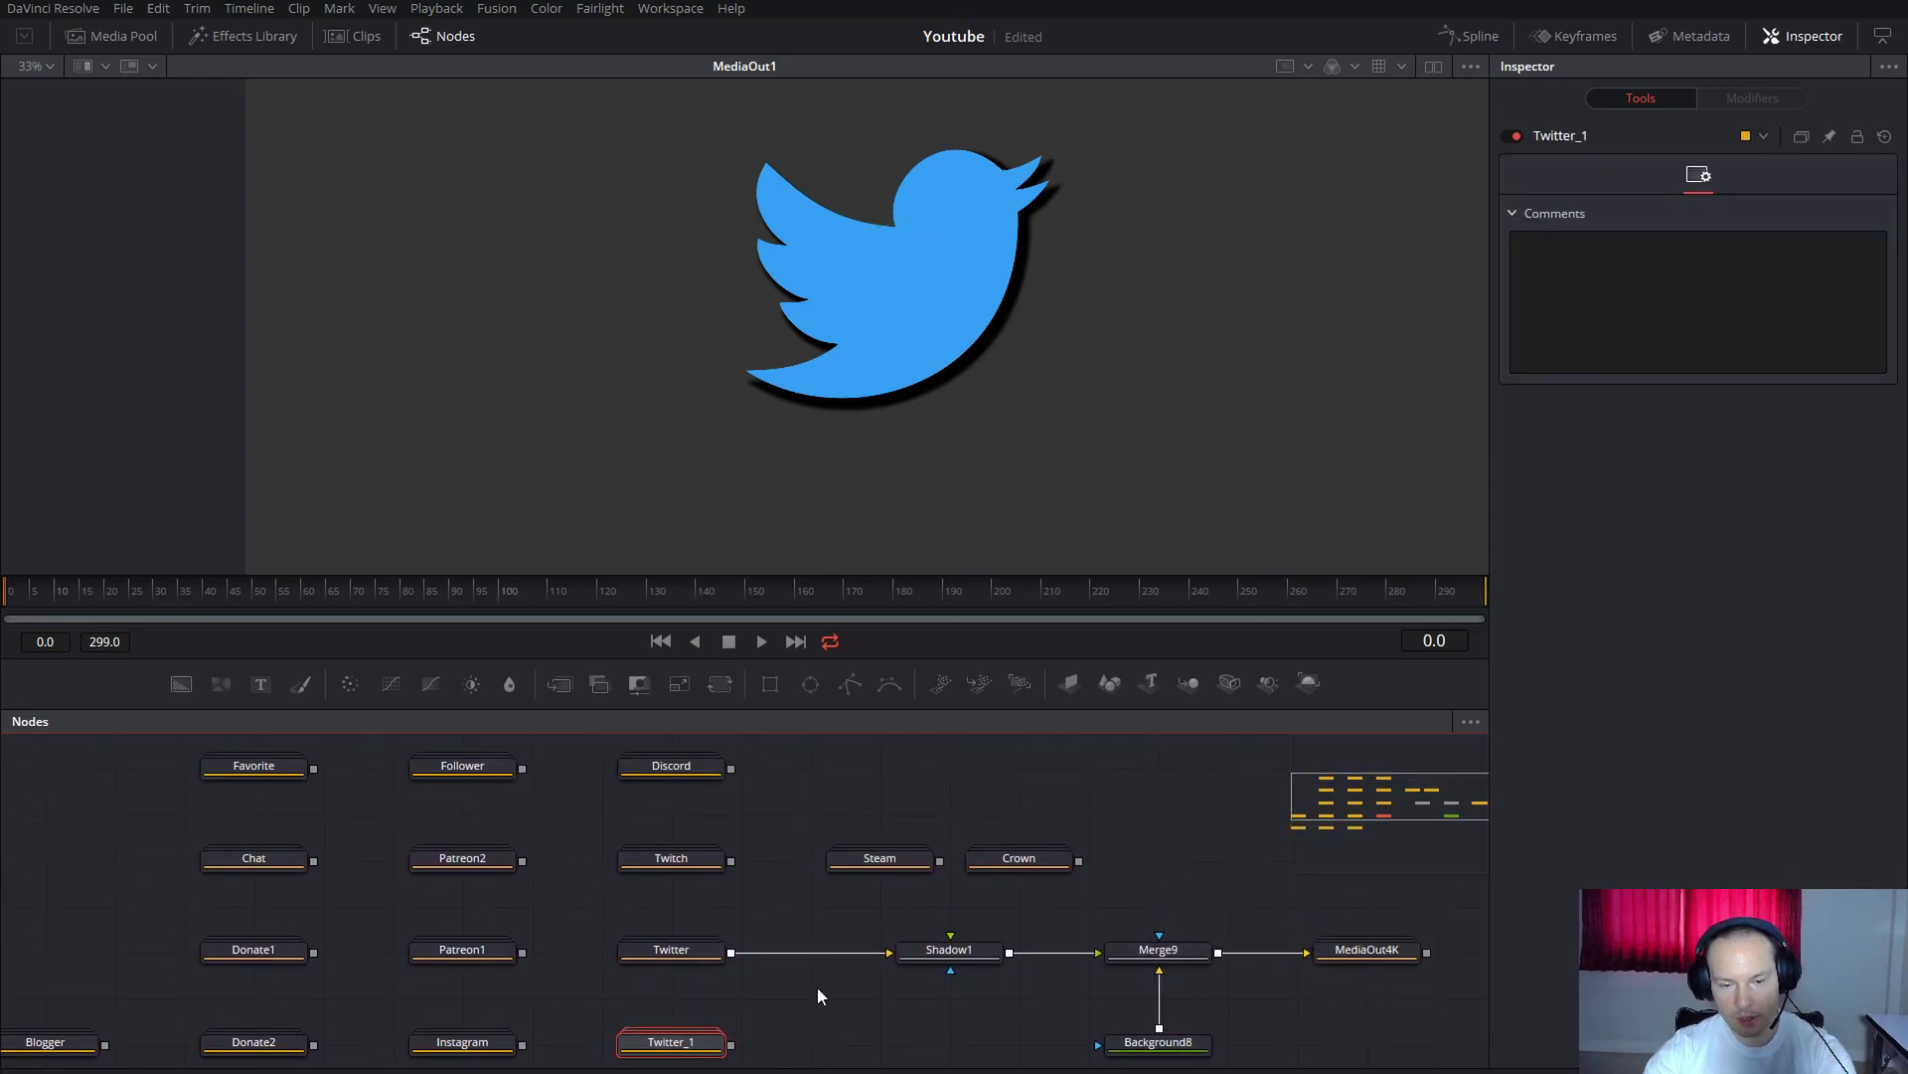
{"action": "left_click_drag", "start_coordinate": [847, 895], "coordinate": [612, 840]}
{"action": "left_click", "coordinate": [1022, 863], "text": "ctrl"}
{"action": "left_click_drag", "start_coordinate": [1022, 862], "coordinate": [1231, 770]}
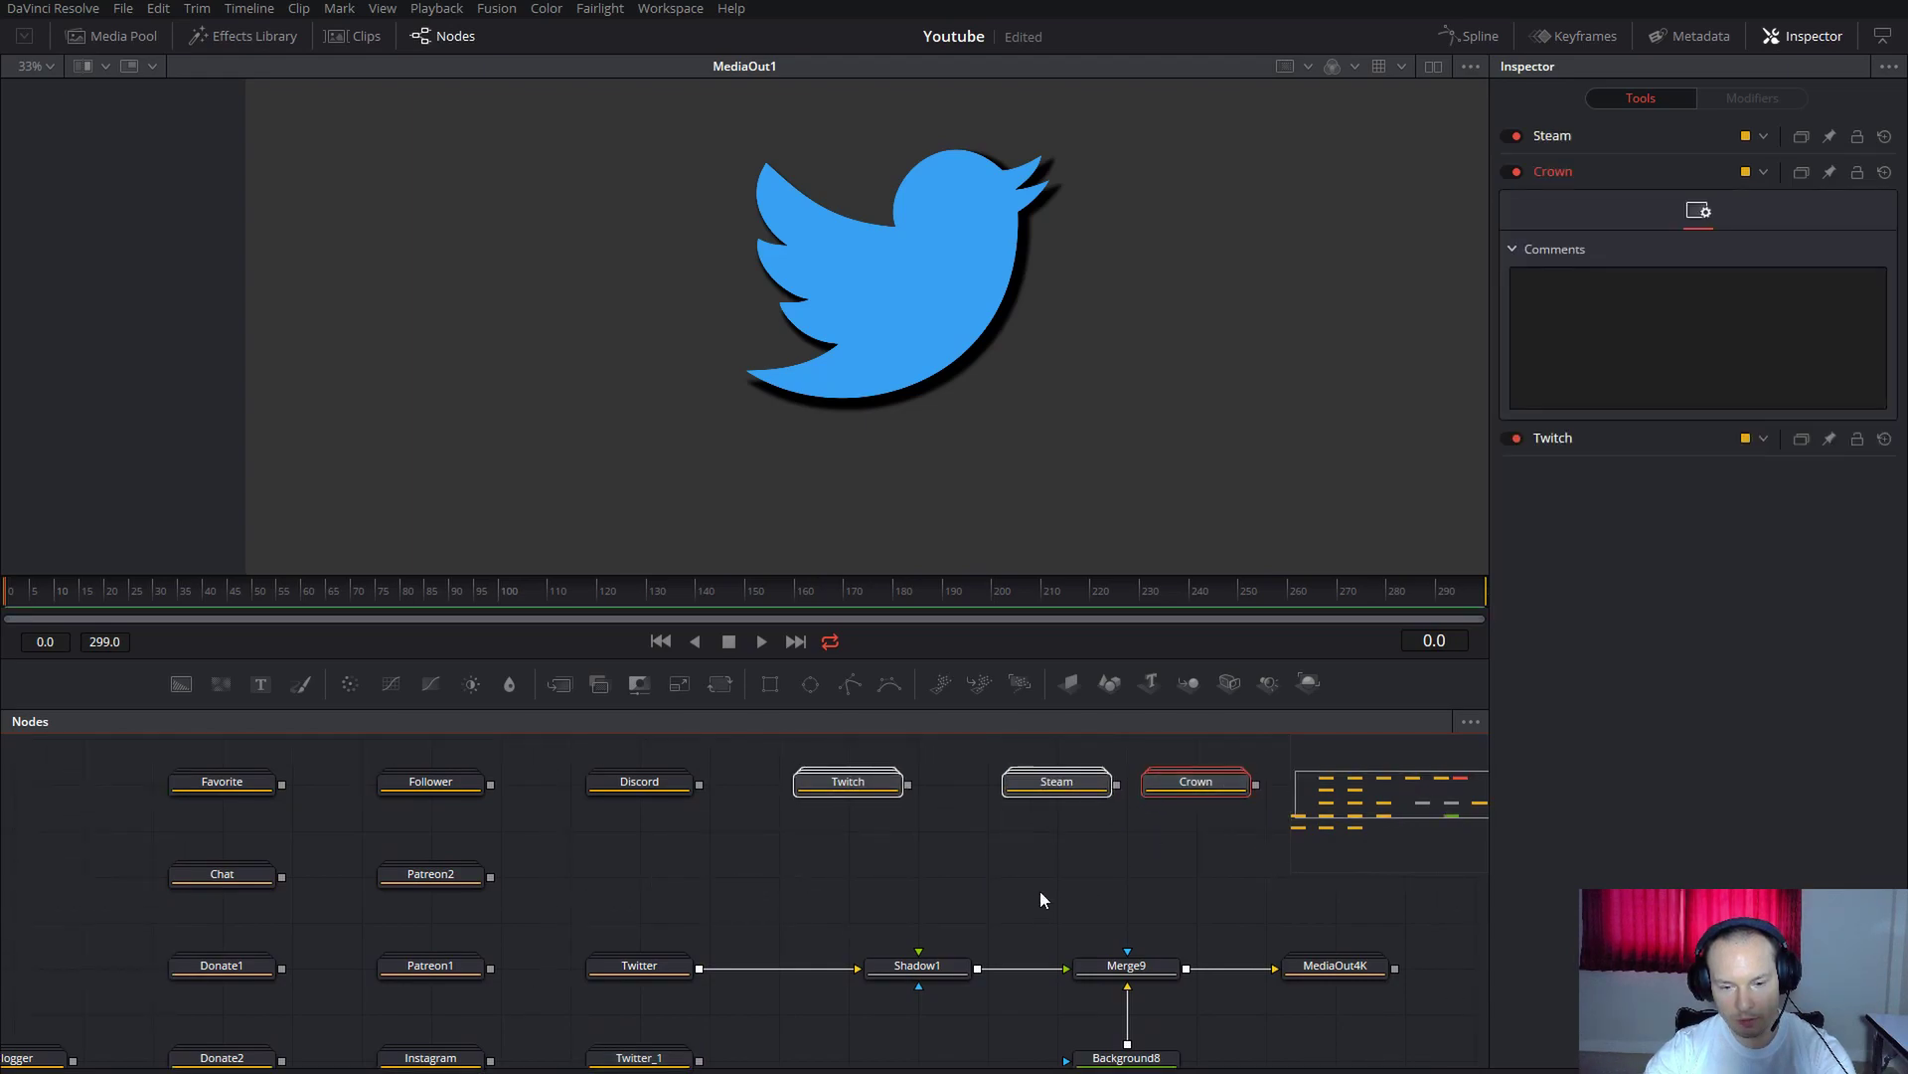
{"action": "scroll", "coordinate": [1063, 828], "scroll_direction": "down", "scroll_amount": 1}
{"action": "left_click", "coordinate": [681, 999]}
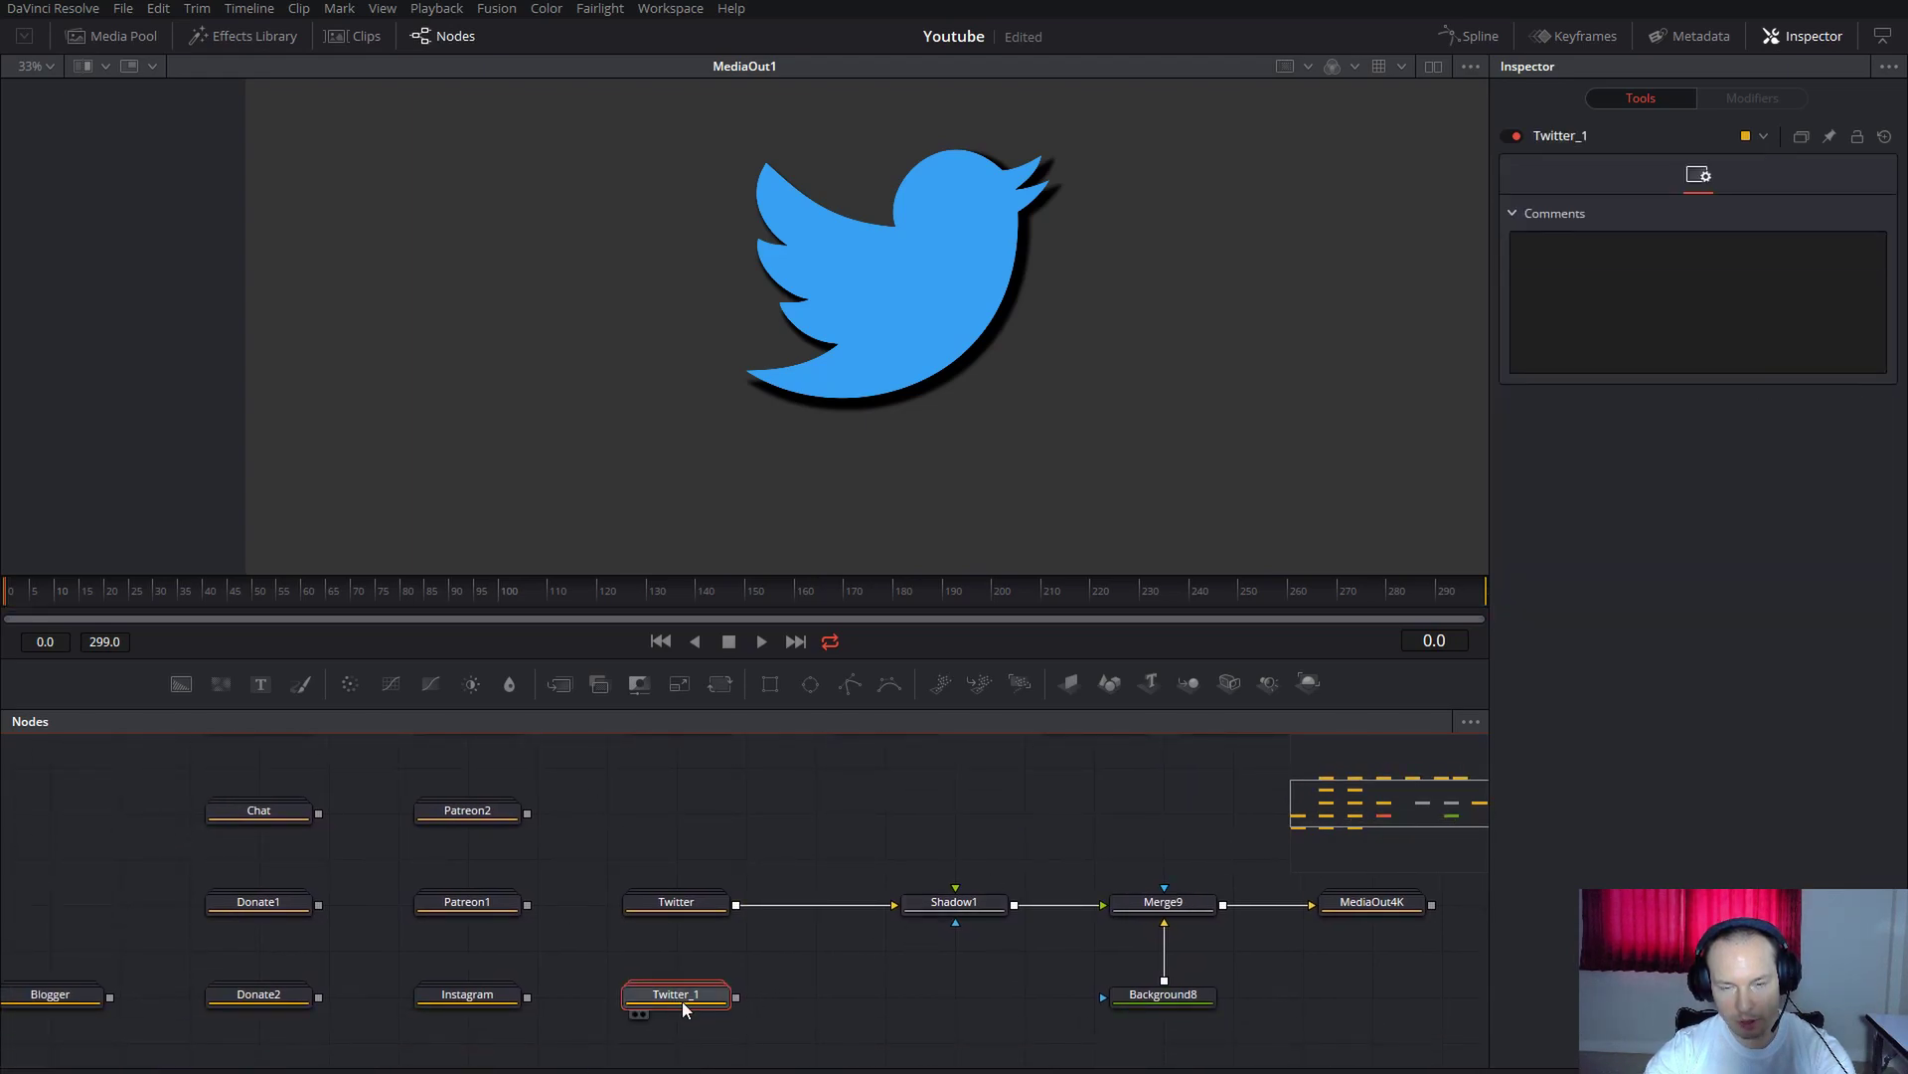
{"action": "left_click_drag", "start_coordinate": [709, 984], "coordinate": [735, 914]}
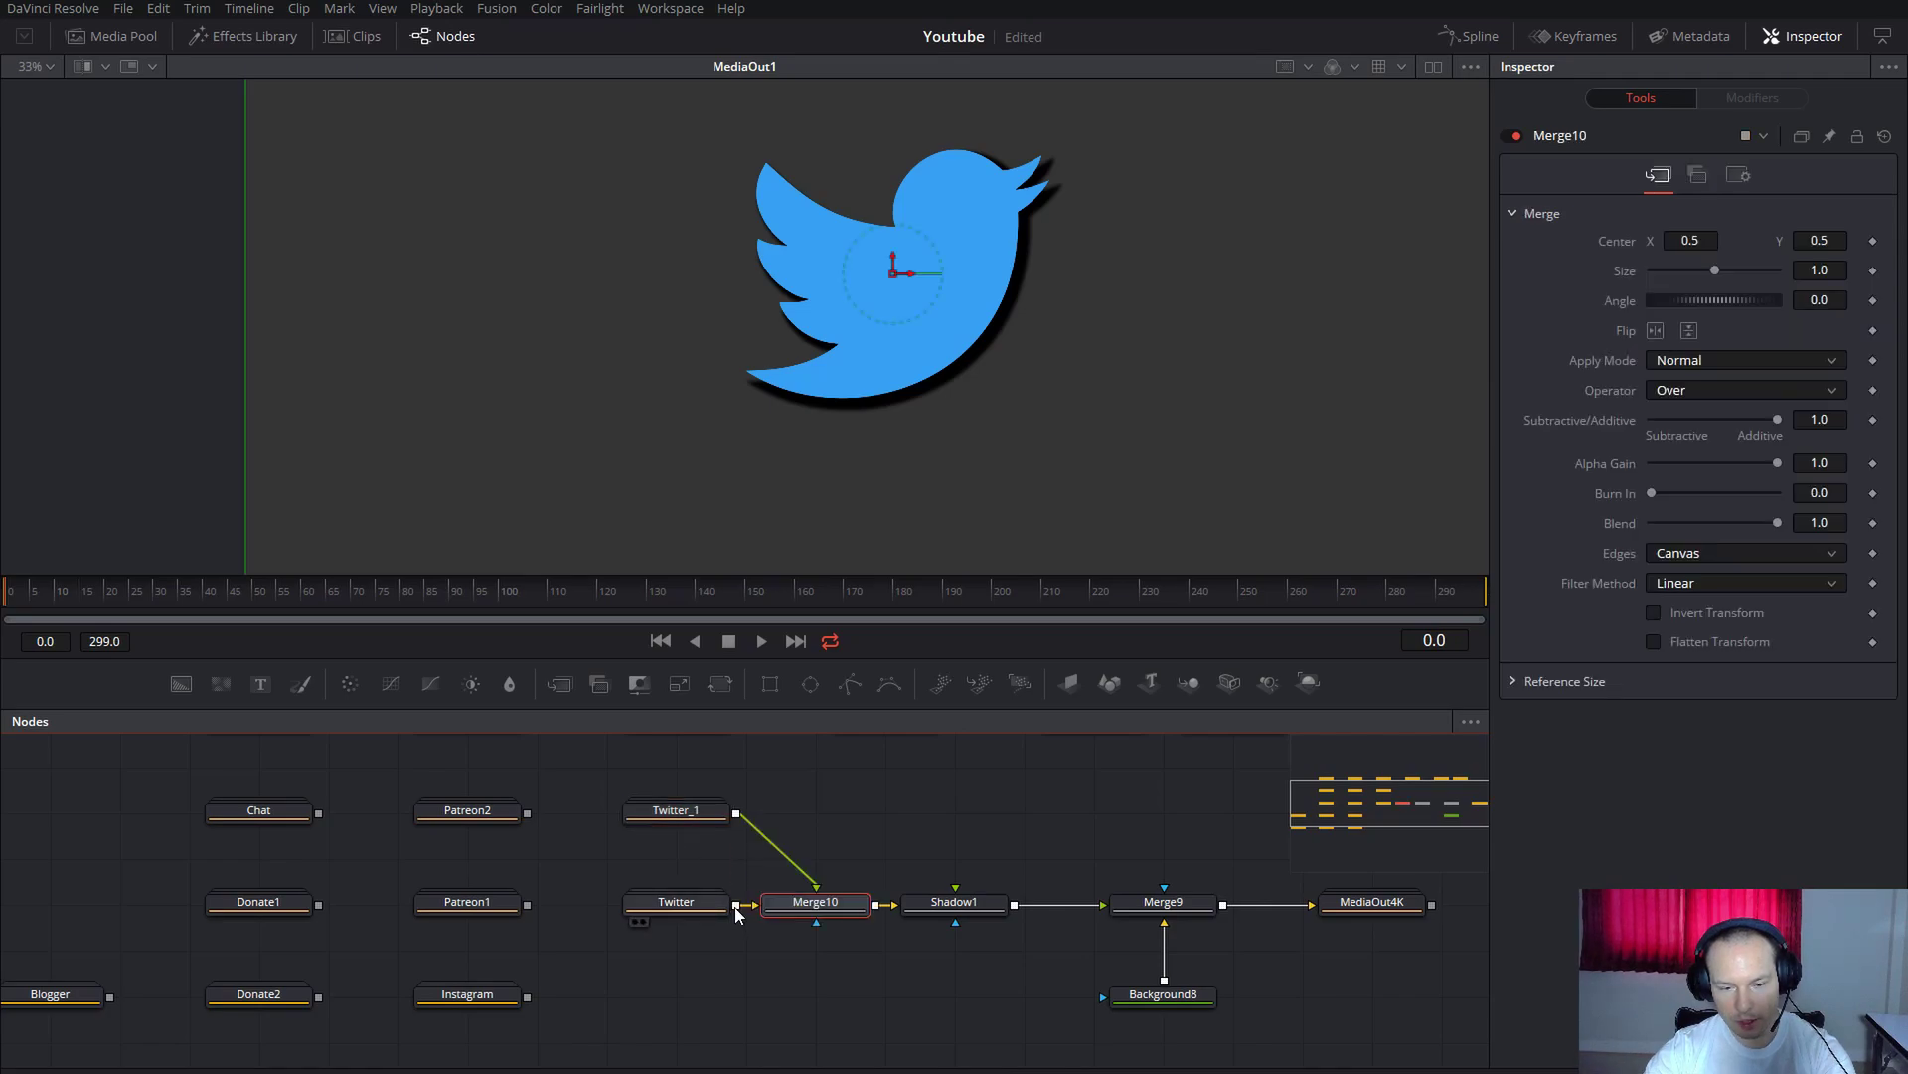
{"action": "left_click", "coordinate": [676, 817]}
{"action": "double_click", "coordinate": [676, 817]}
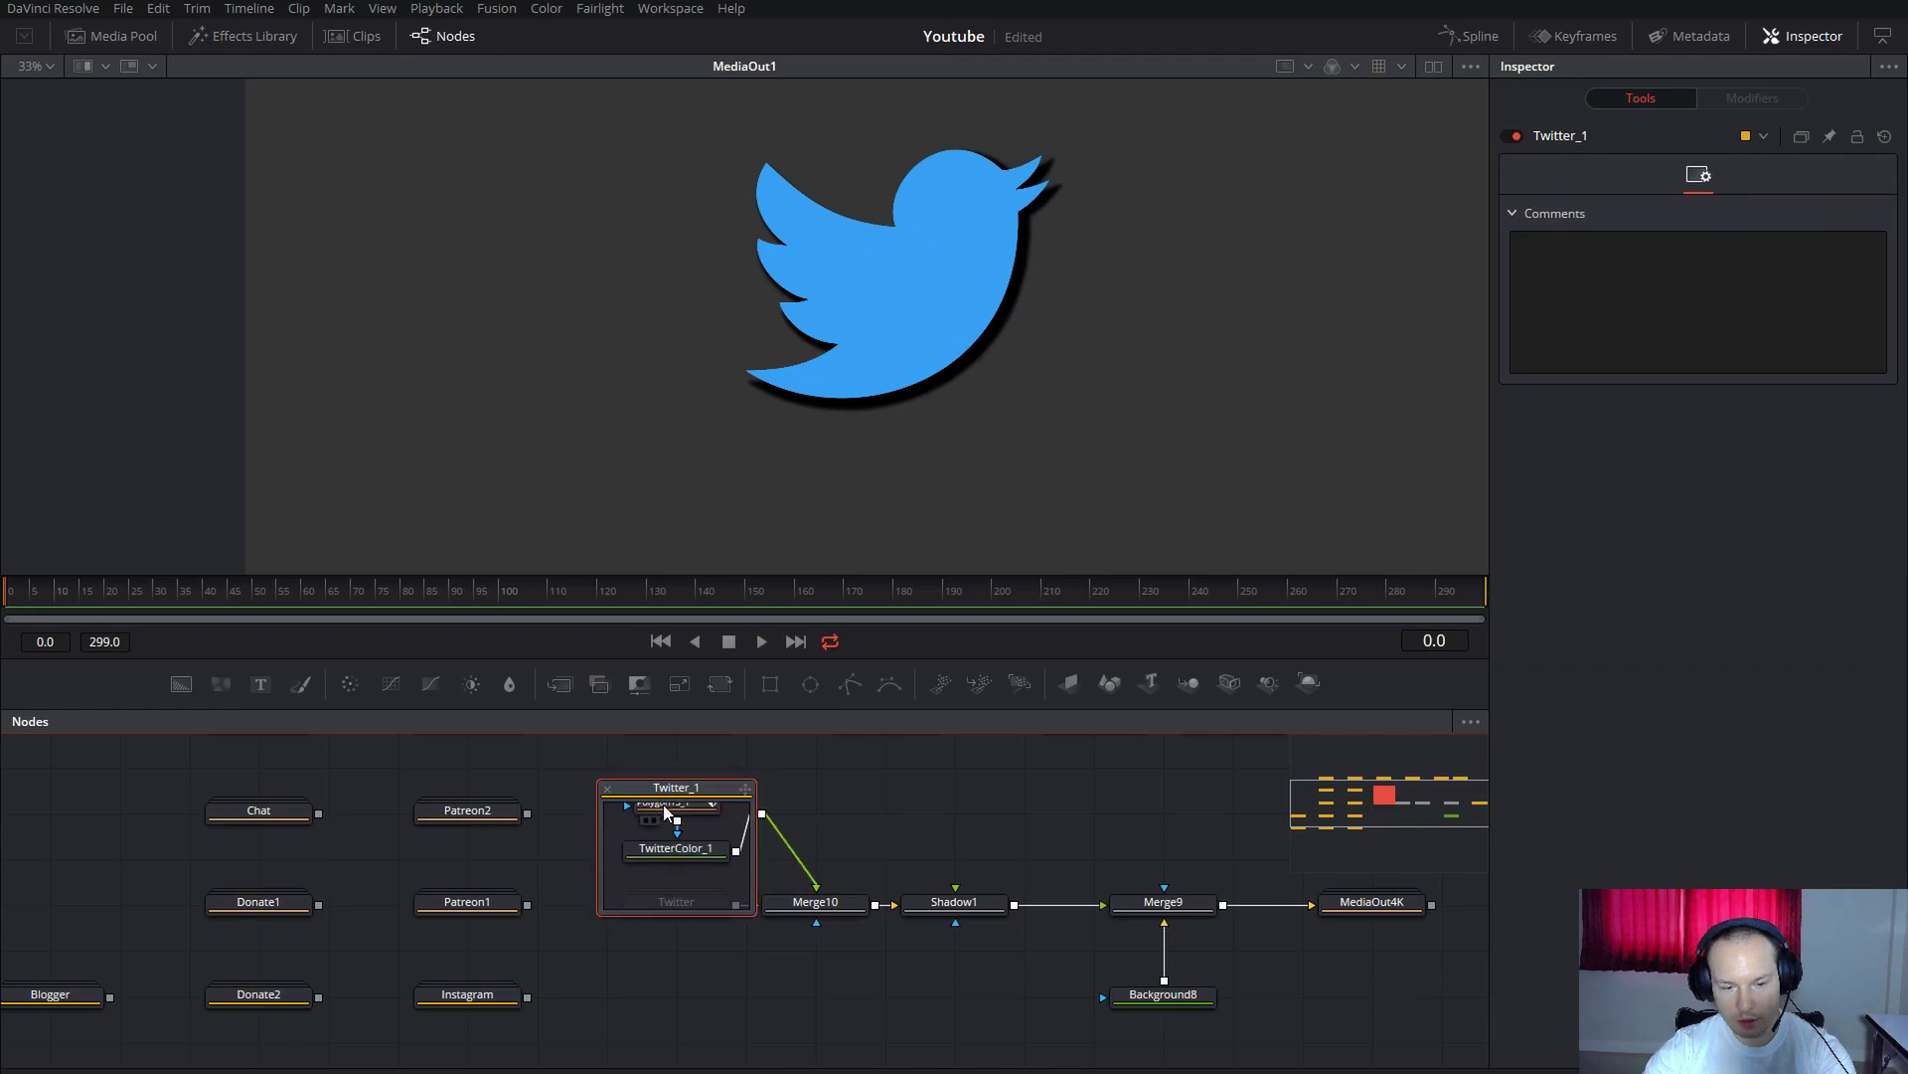
Turn off Solid on Polygon13_1 and set its Border Width to 0.005.
{"action": "left_click", "coordinate": [666, 812]}
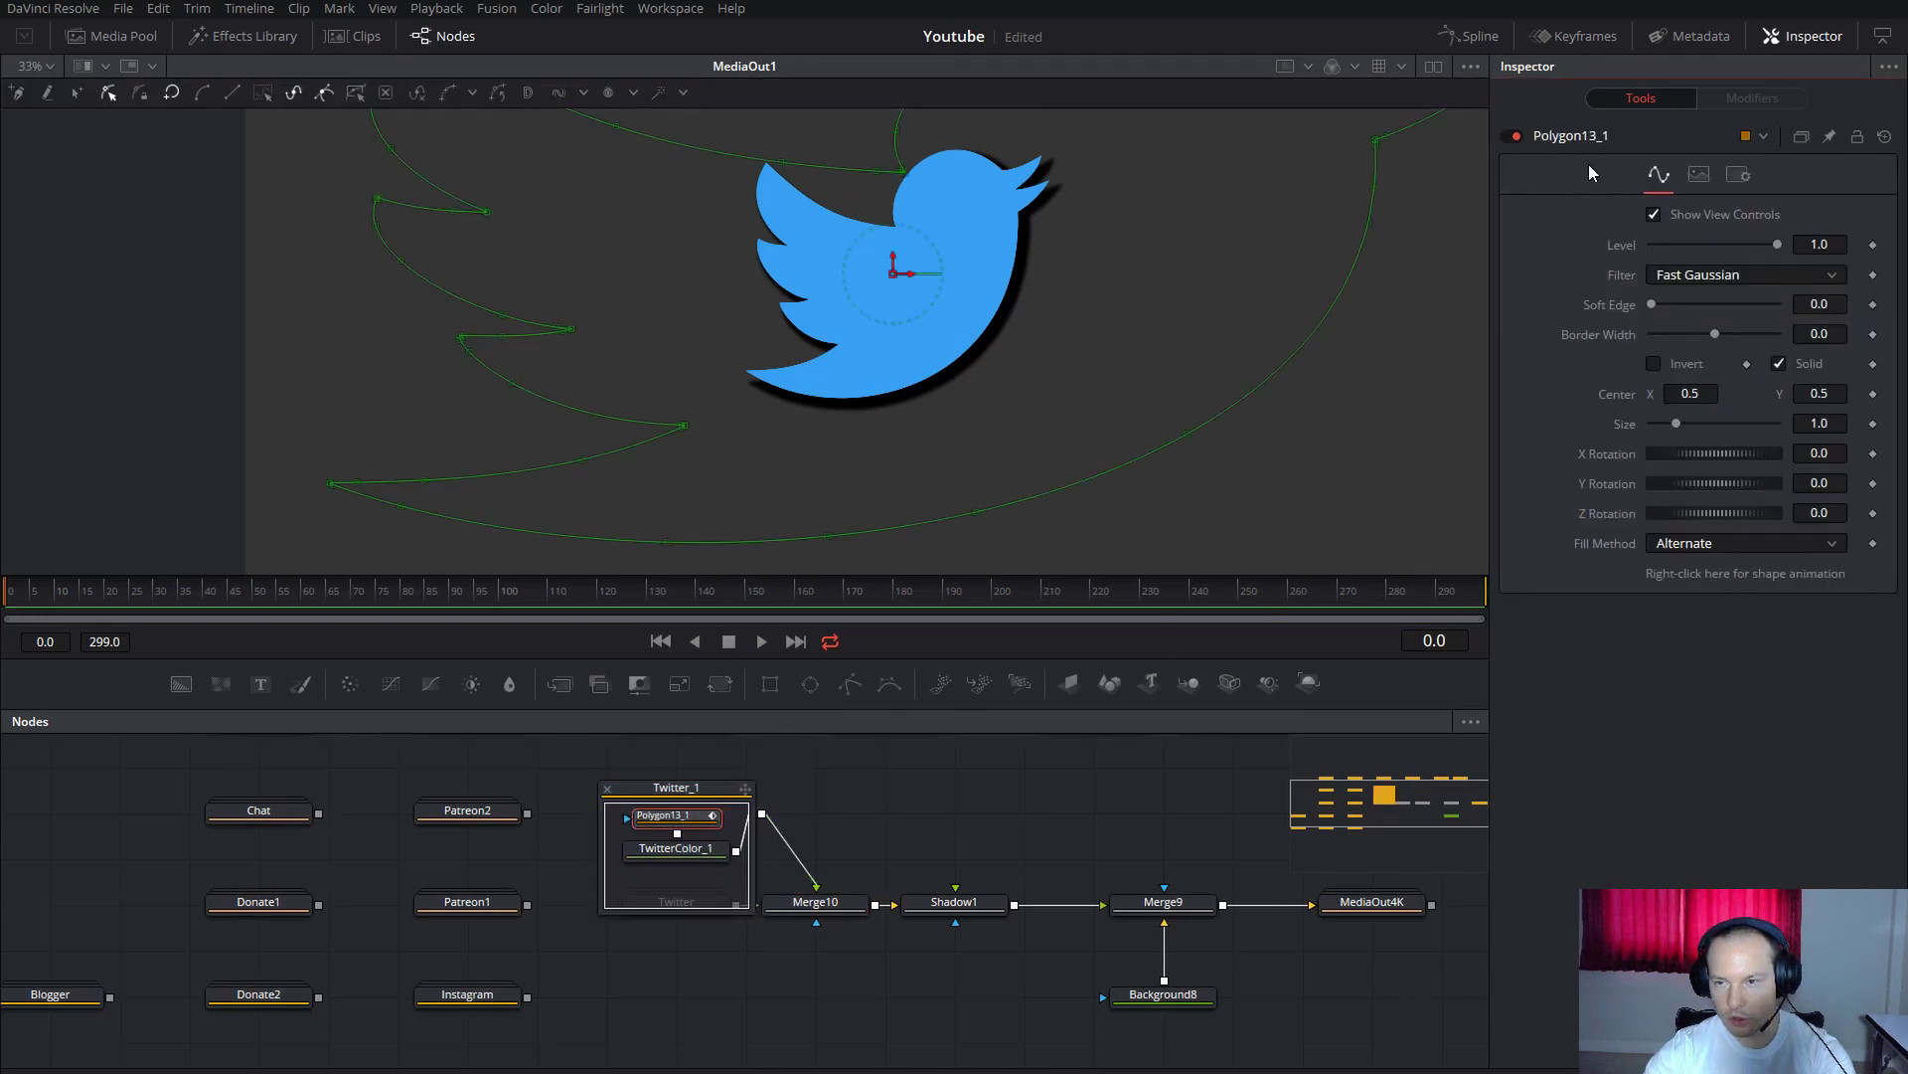
{"action": "left_click", "coordinate": [1778, 364]}
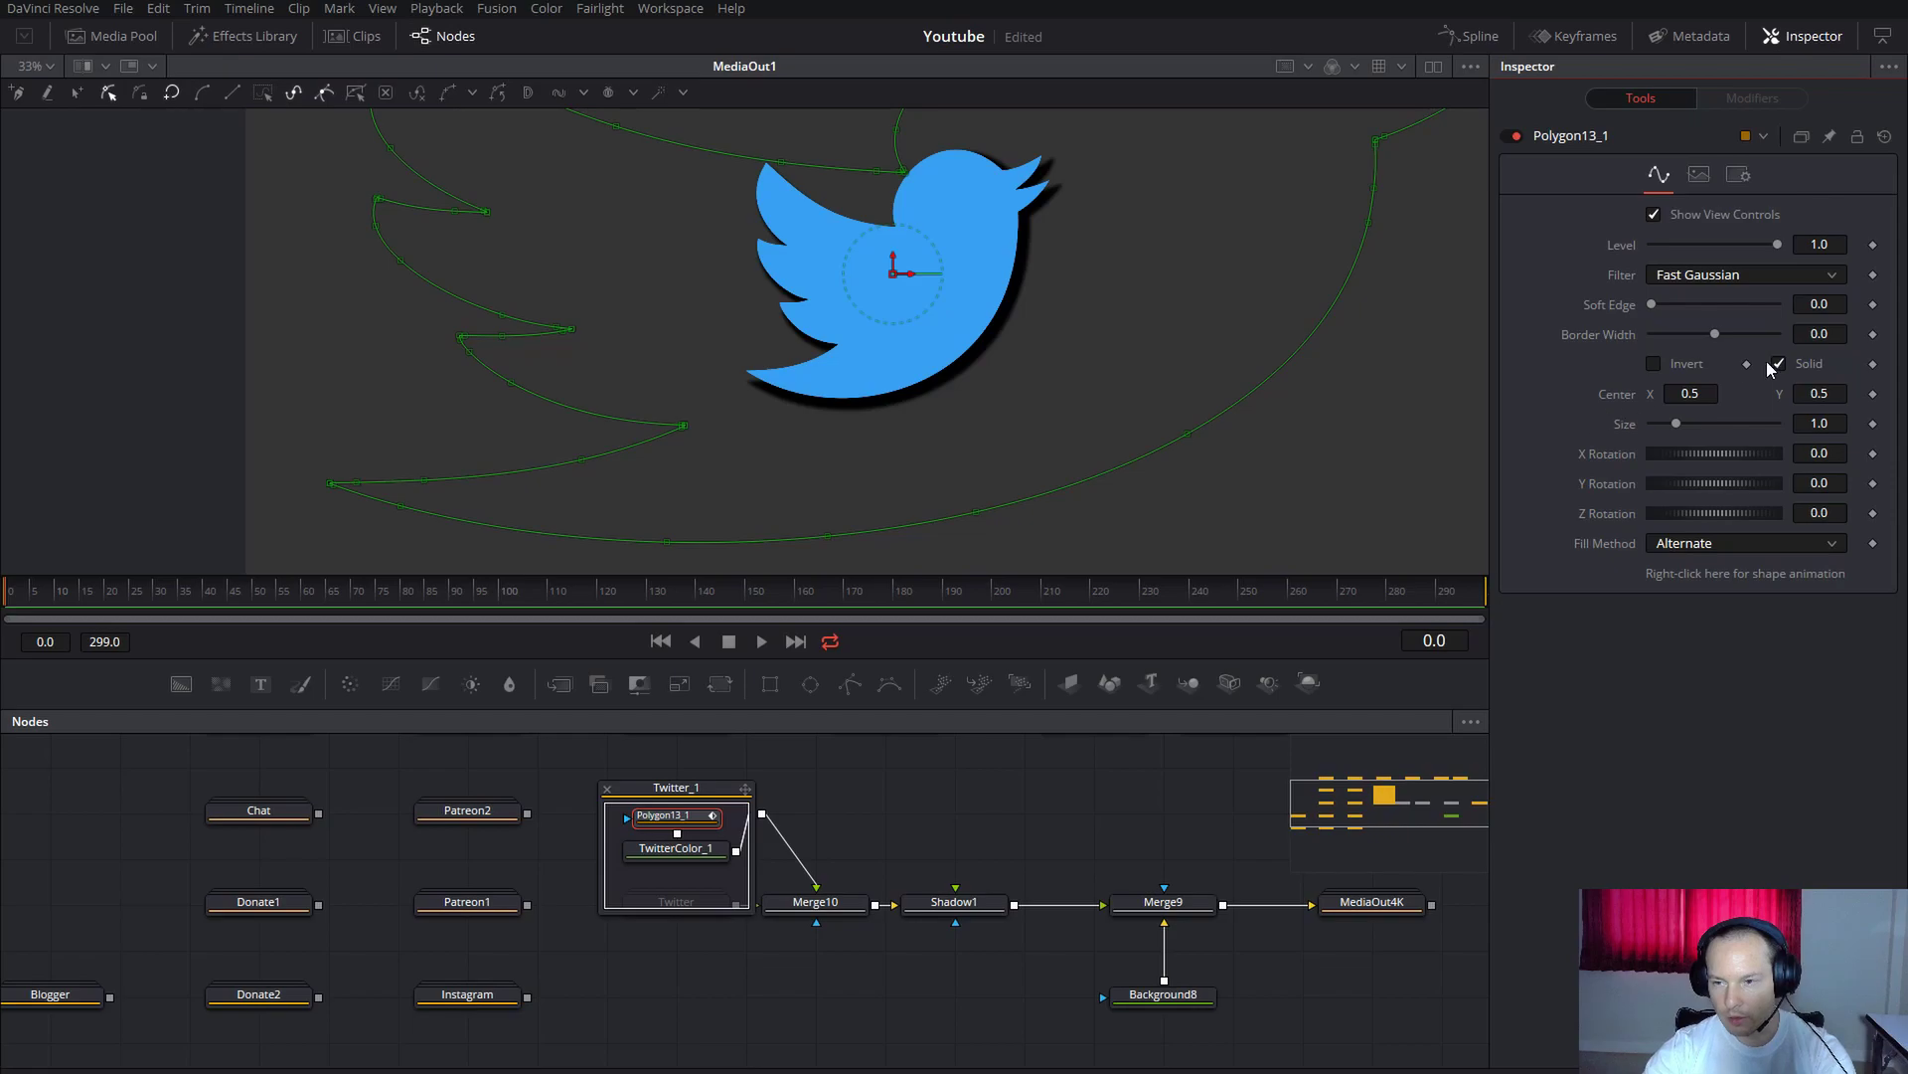
{"action": "left_click", "coordinate": [1832, 336]}
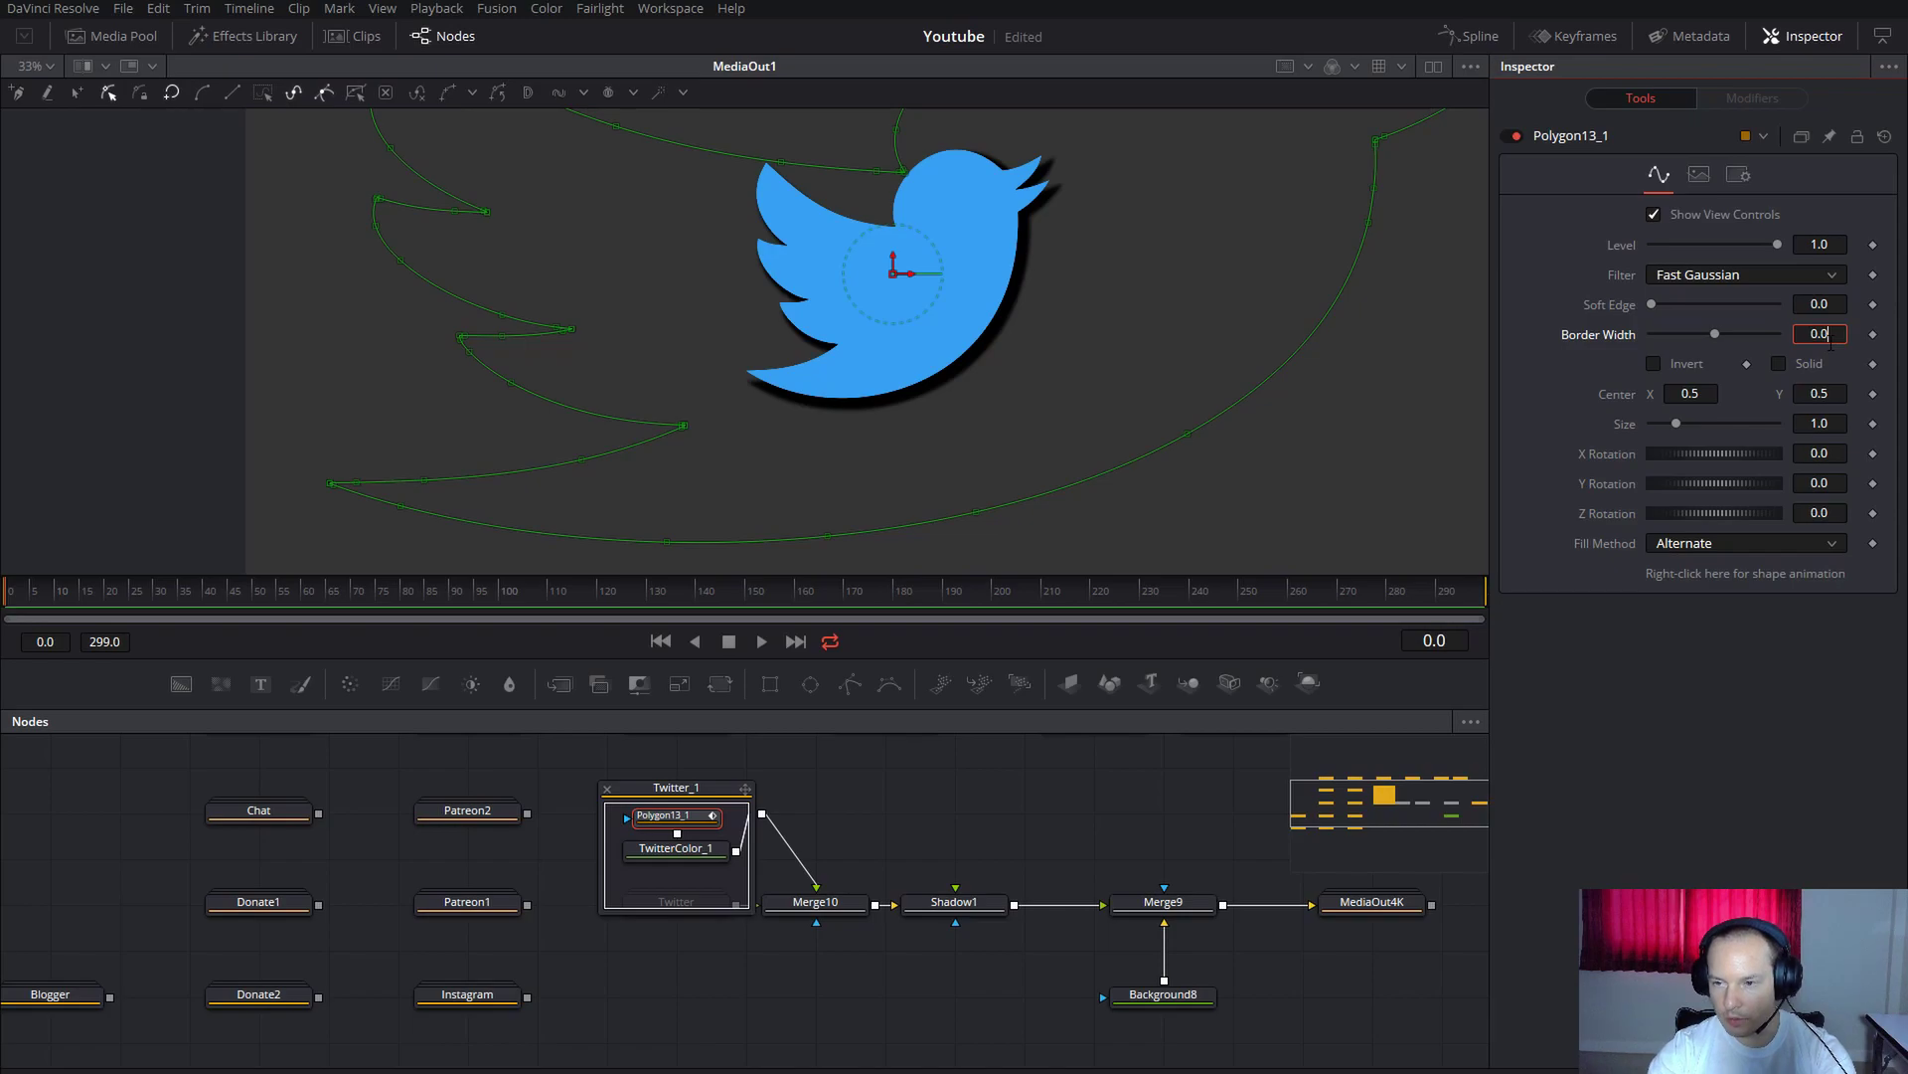
{"action": "type", "text": "0"}
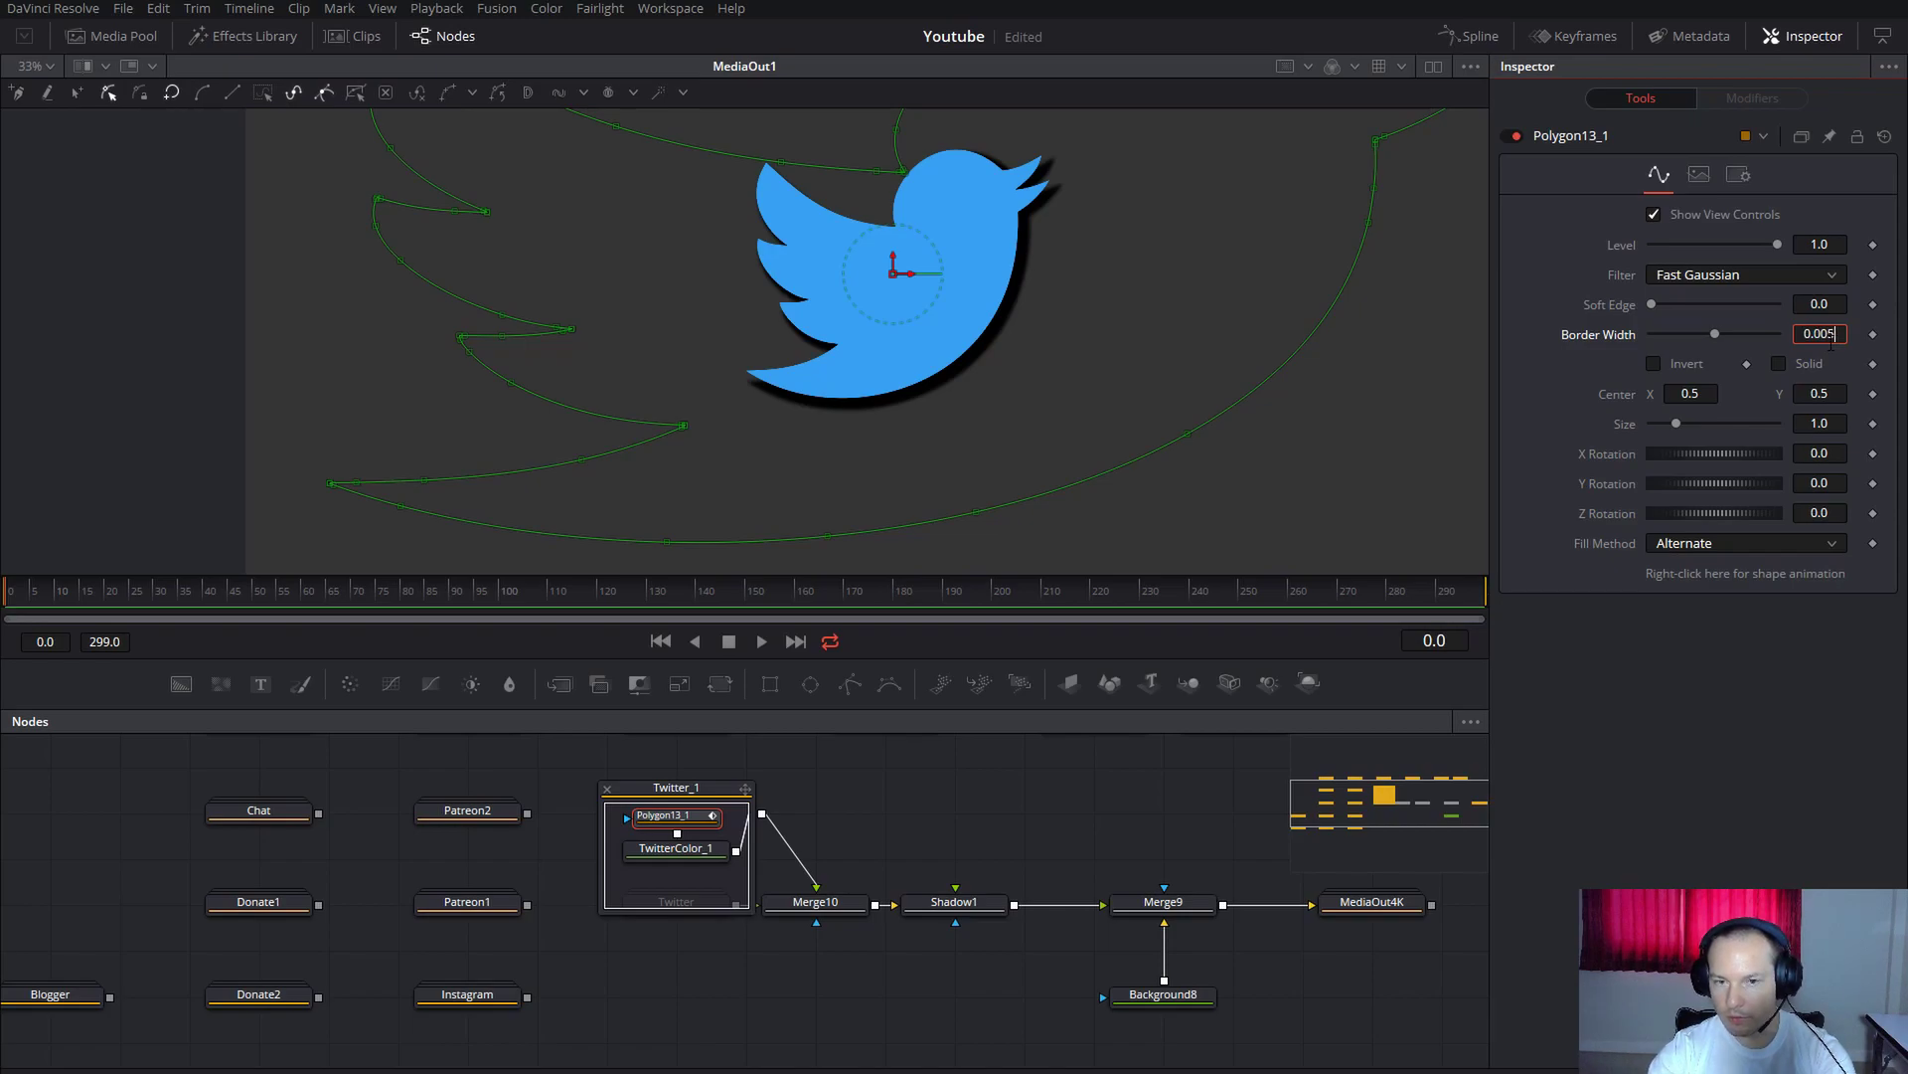
{"action": "type", "text": "5"}
{"action": "key", "text": "Tab"}
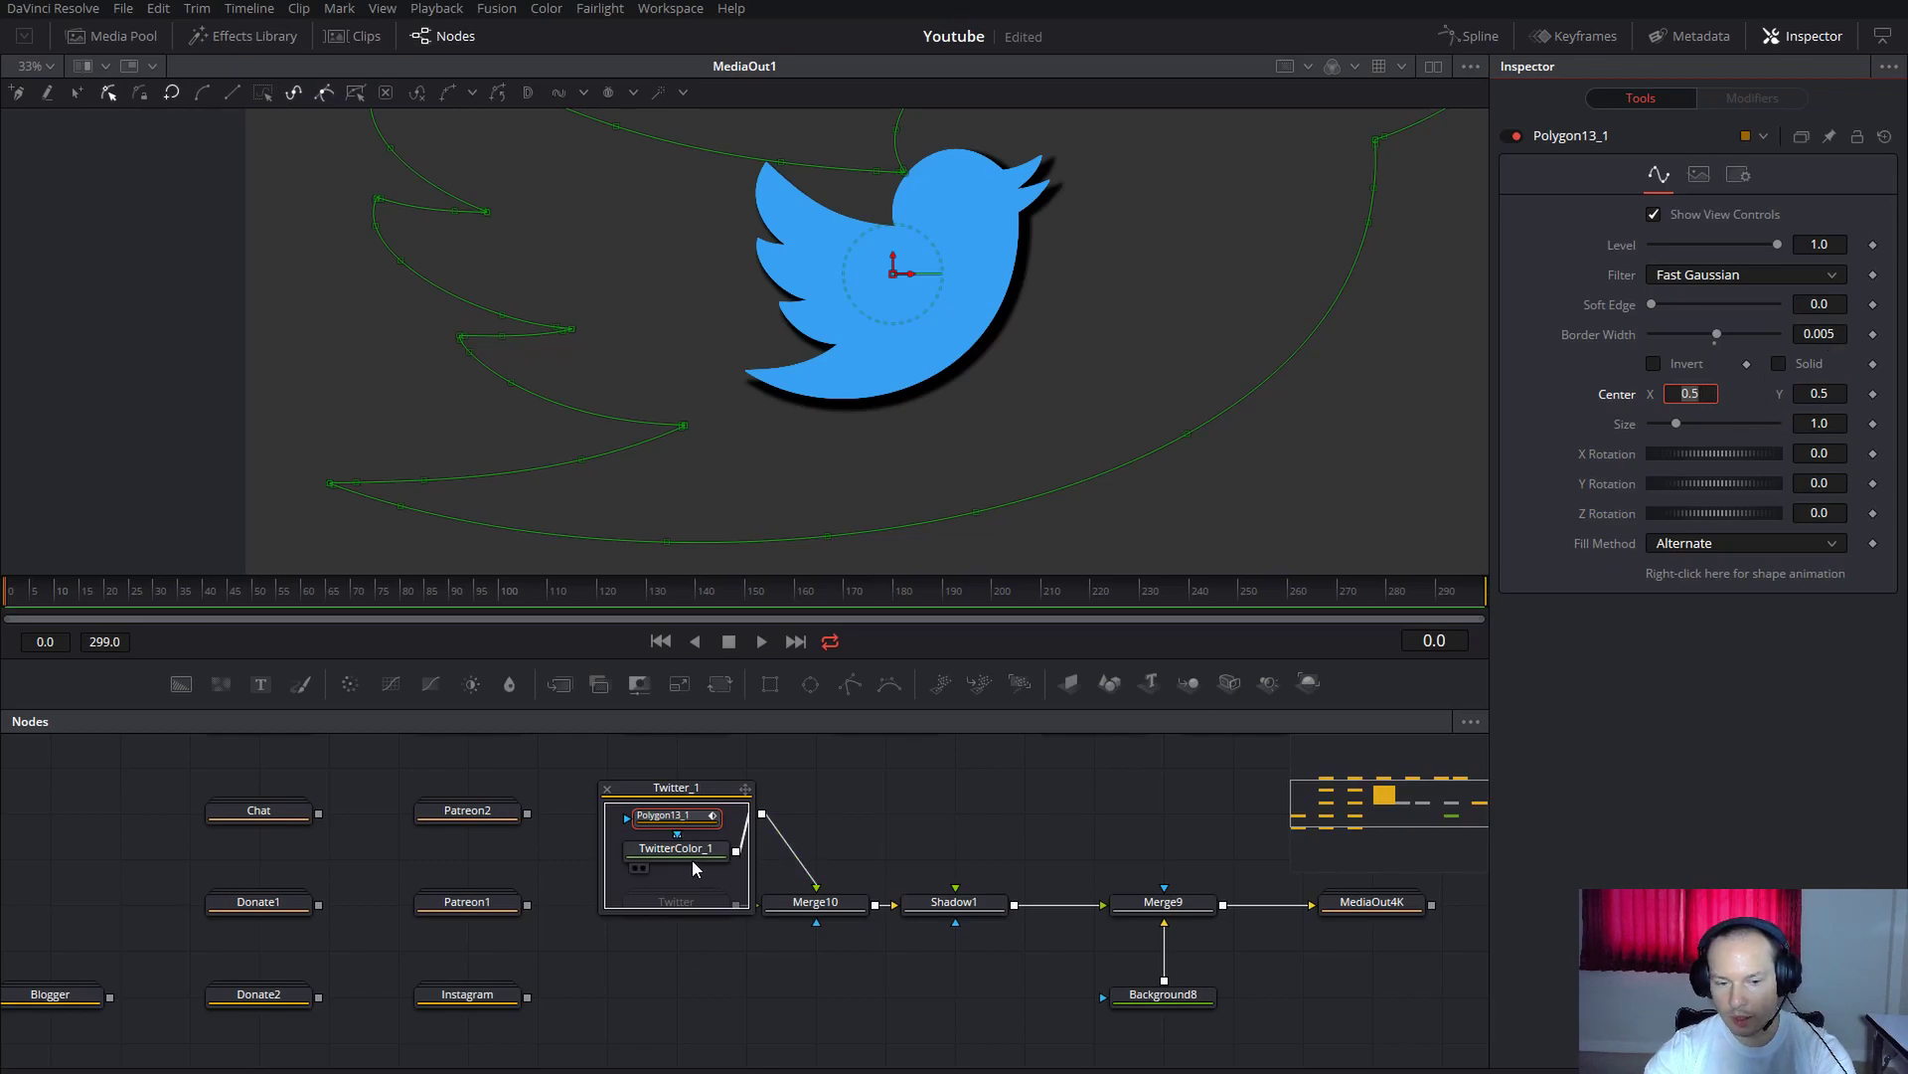
Make TwitterColor_1 white and collapse the Twitter_1 group.
{"action": "left_click_drag", "start_coordinate": [674, 853], "coordinate": [674, 866]}
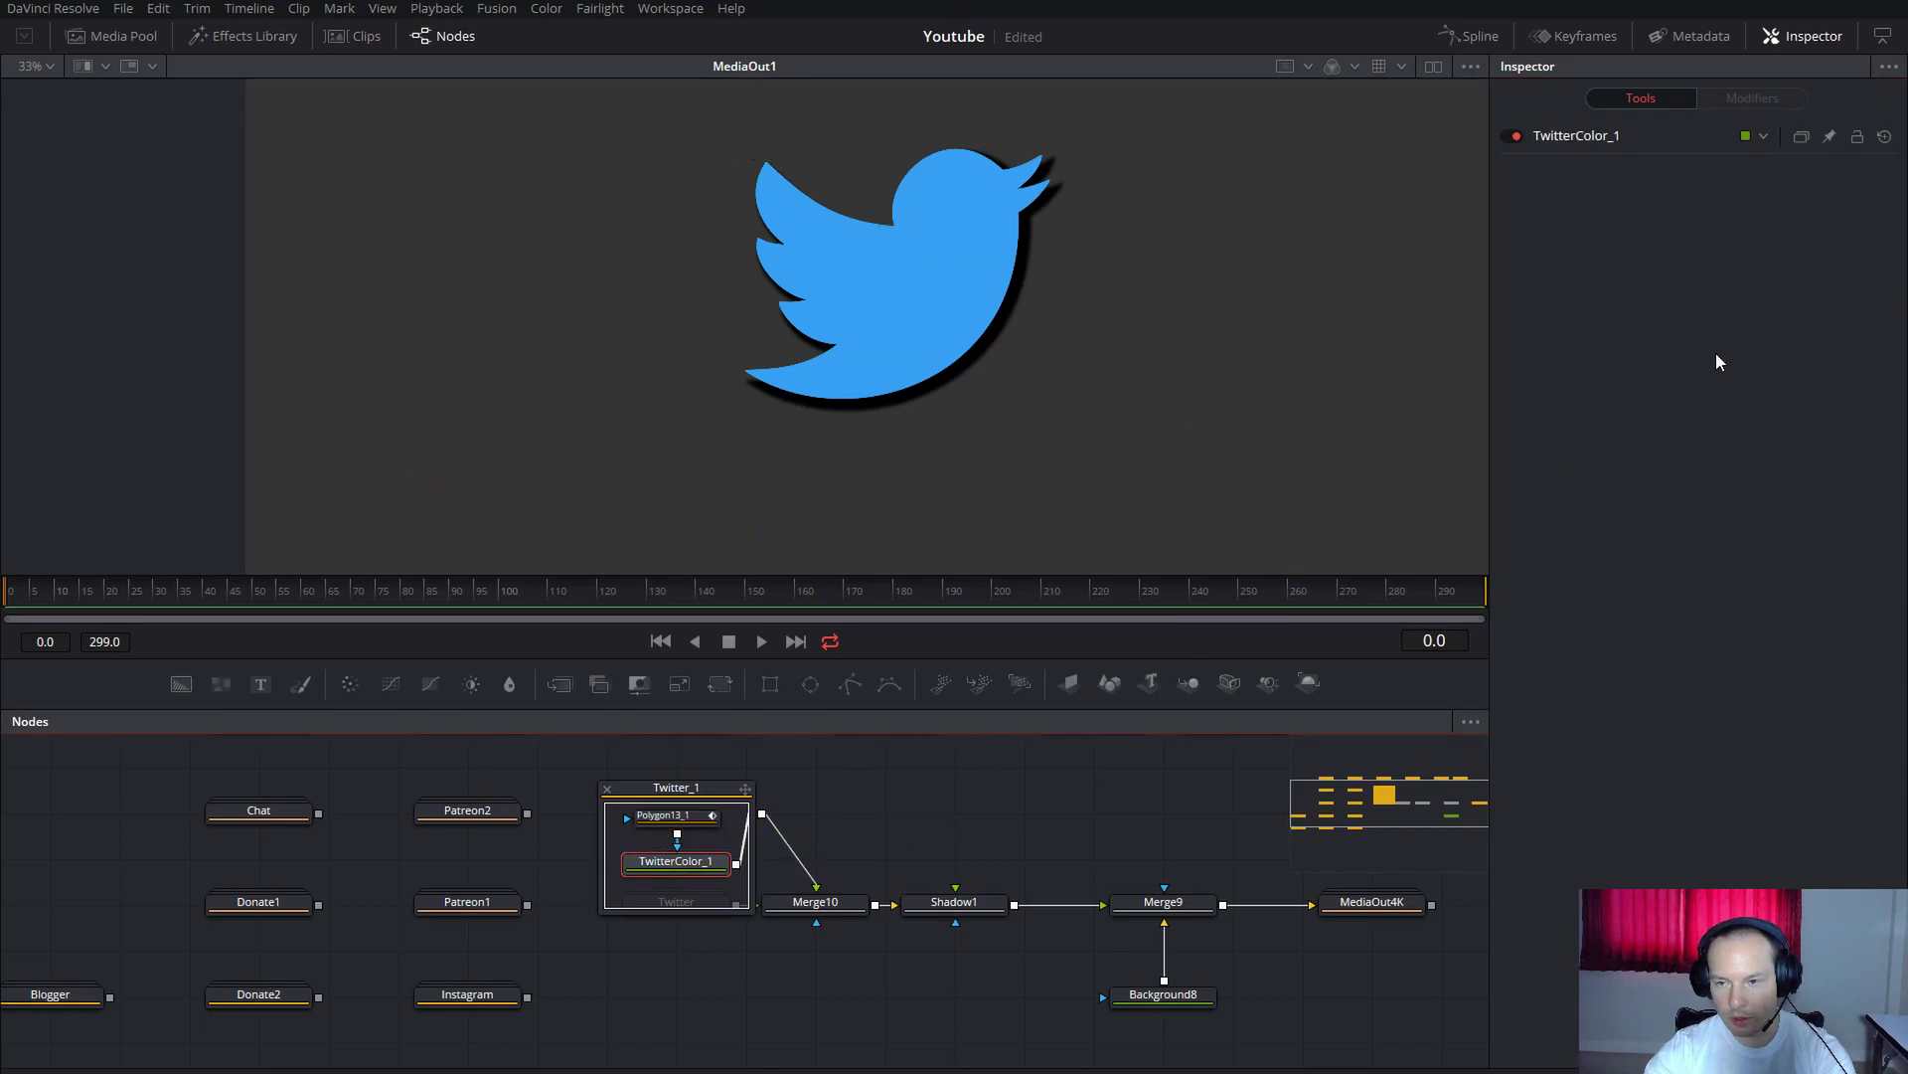
{"action": "left_click", "coordinate": [1576, 136]}
{"action": "left_click_drag", "start_coordinate": [1694, 427], "coordinate": [1622, 340]}
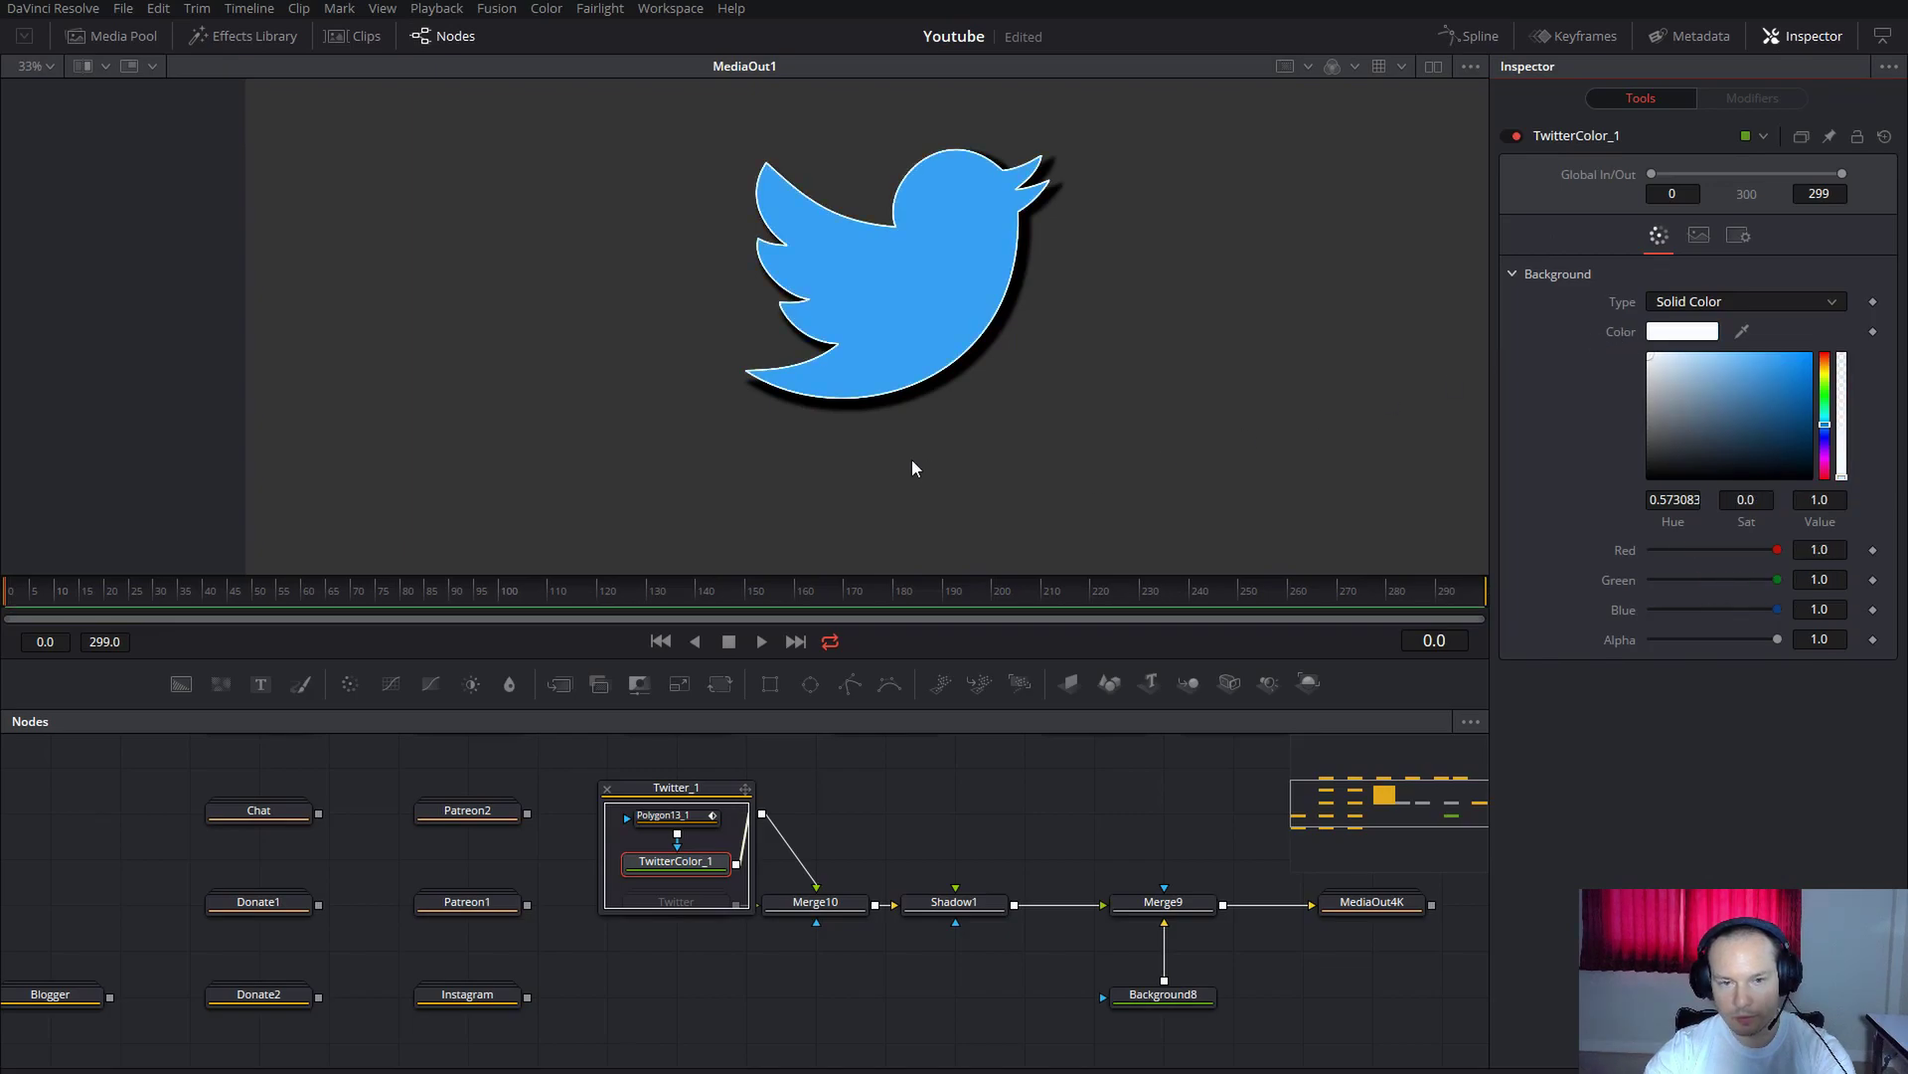
{"action": "left_click", "coordinate": [606, 788]}
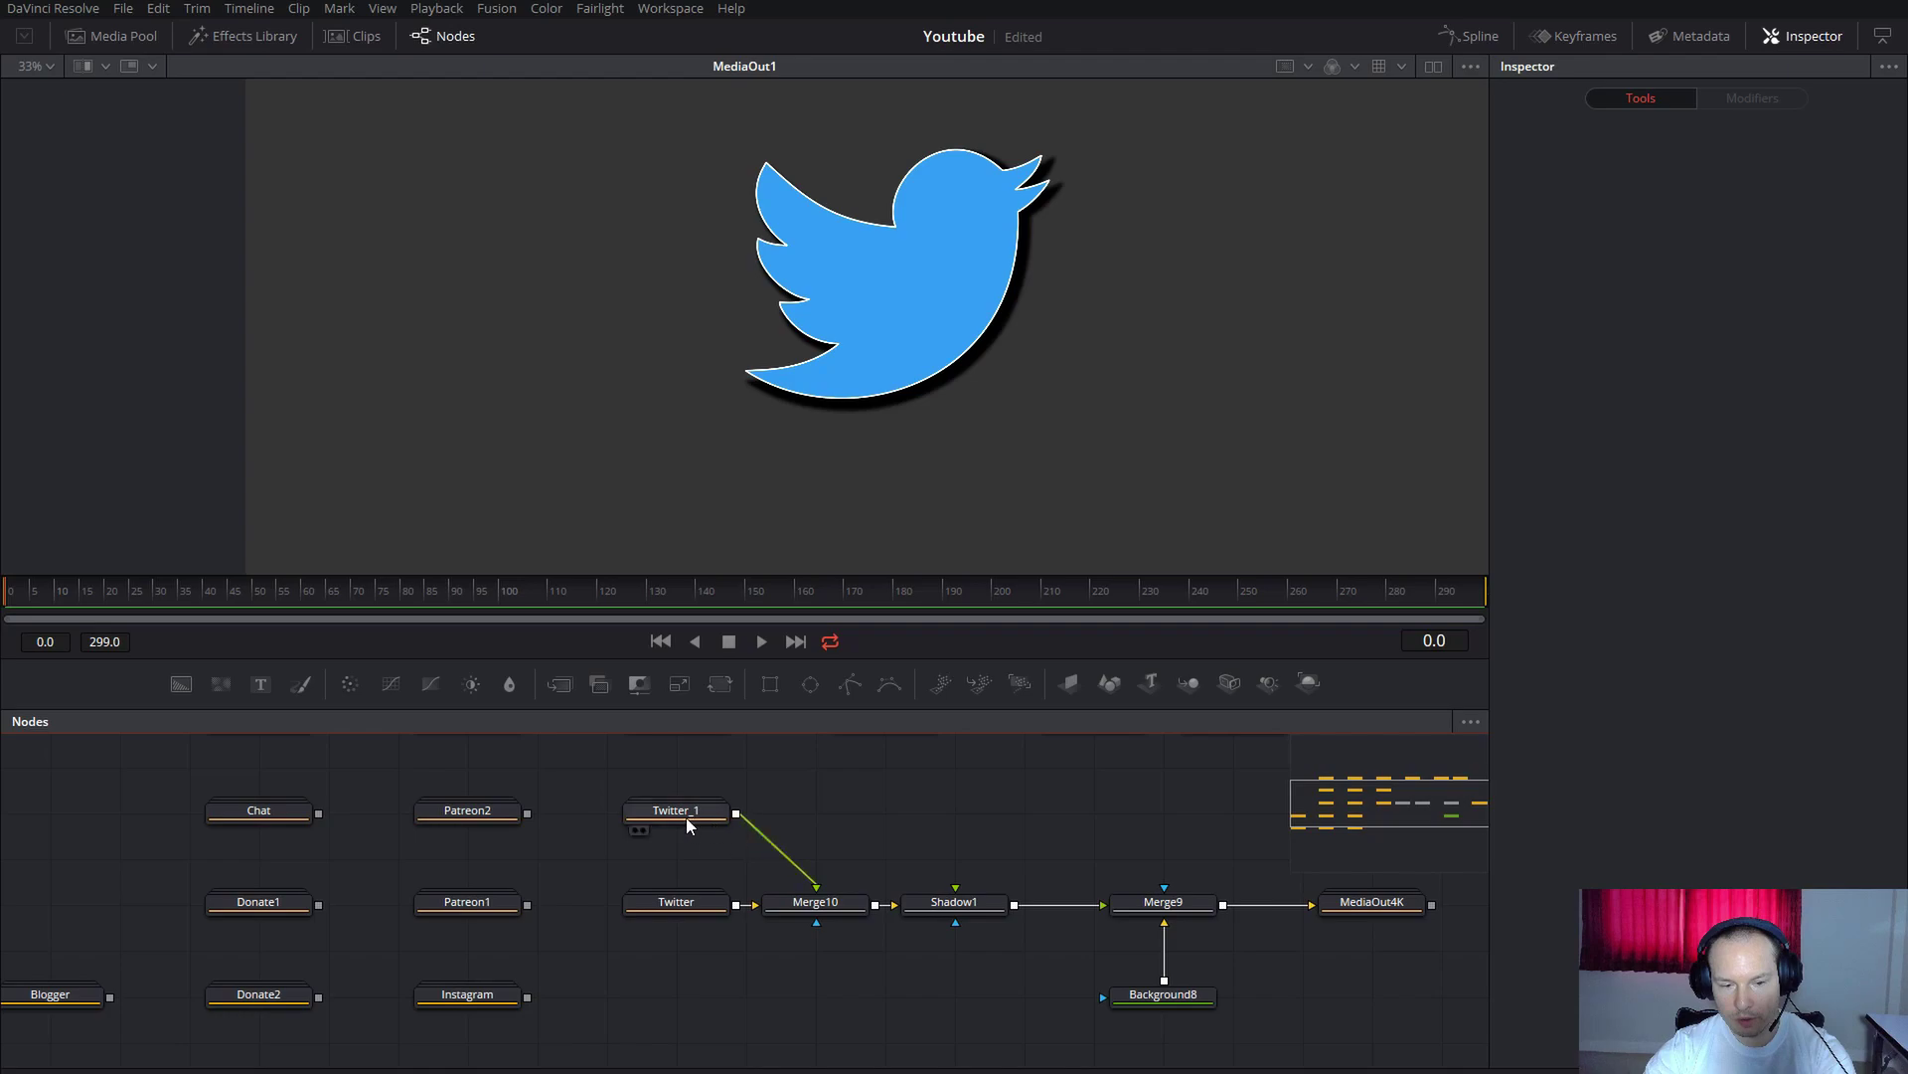
{"action": "left_click", "coordinate": [669, 817]}
Add a Glow after Twitter_1 with Glow 0.961 and Glow Size 18.9.
{"action": "key", "text": "shift+space"}
{"action": "type", "text": "g"}
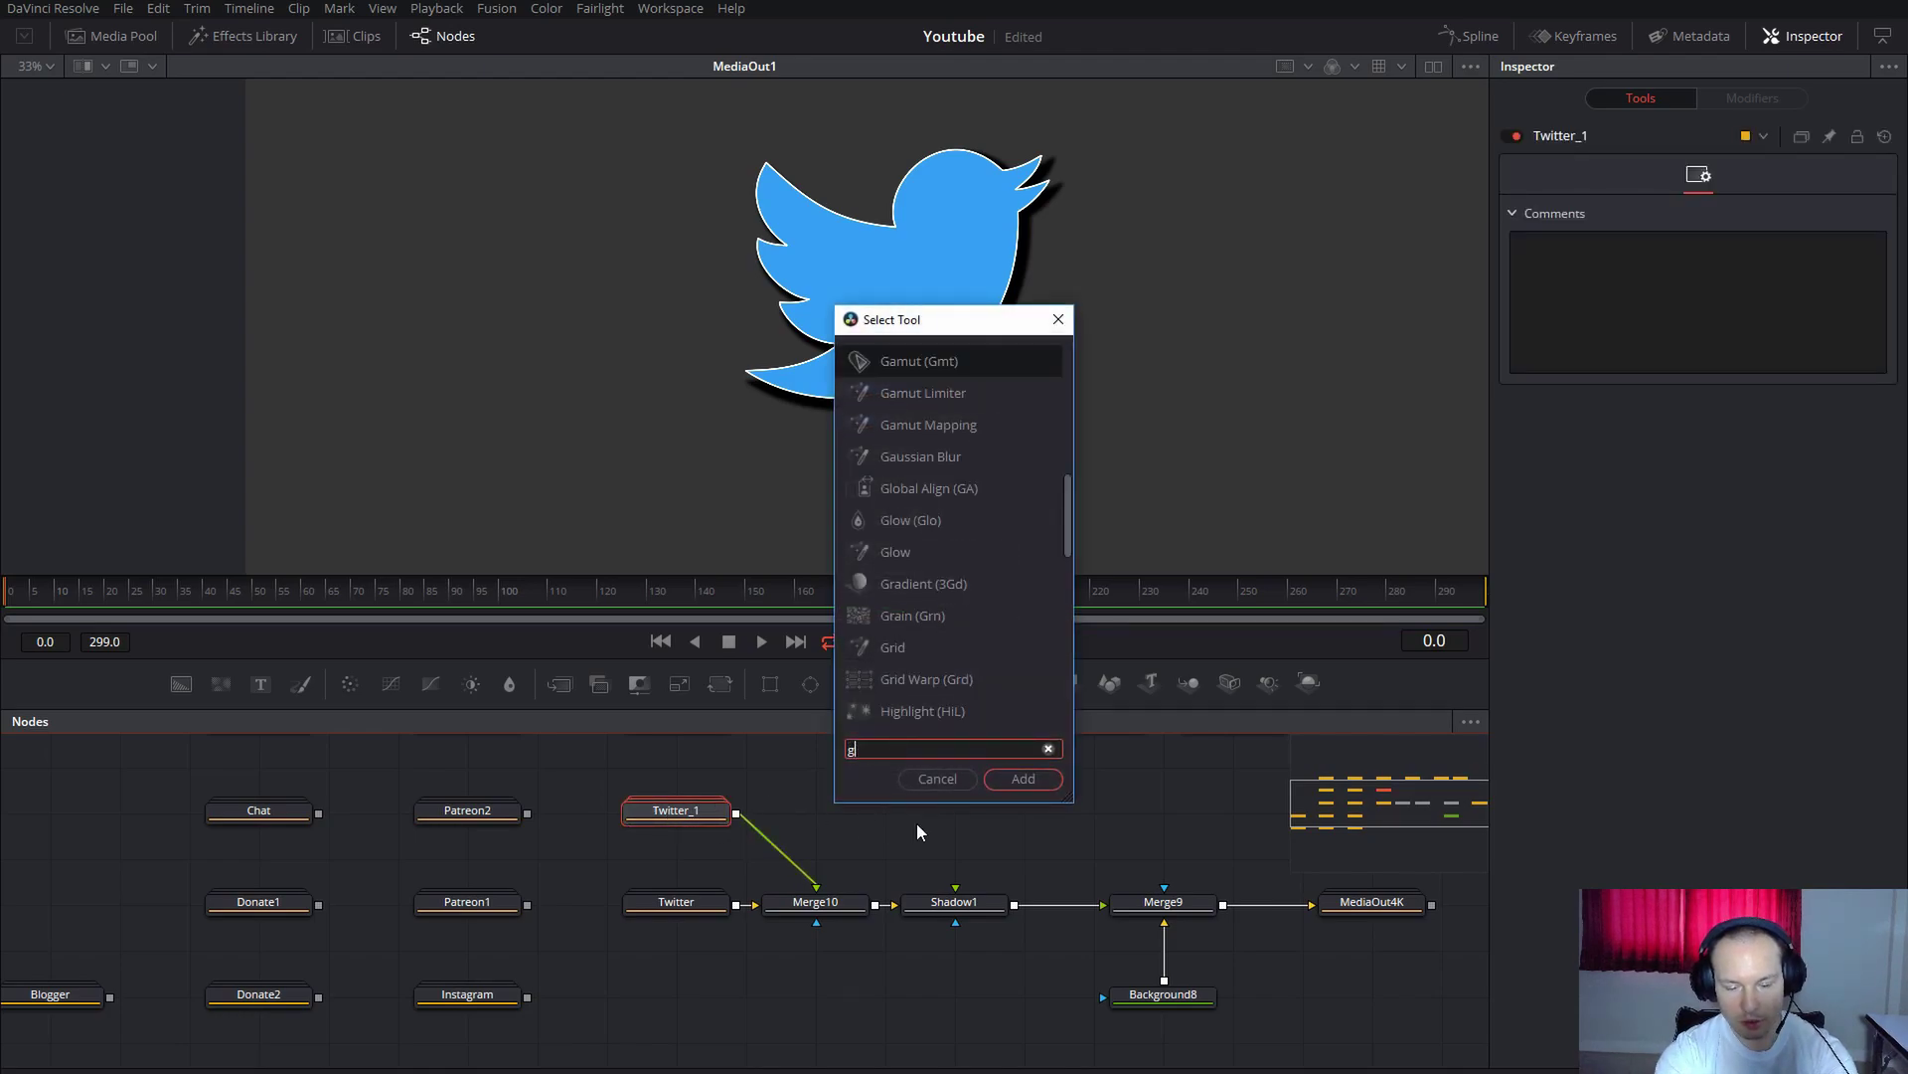
{"action": "type", "text": "low"}
{"action": "key", "text": "Return"}
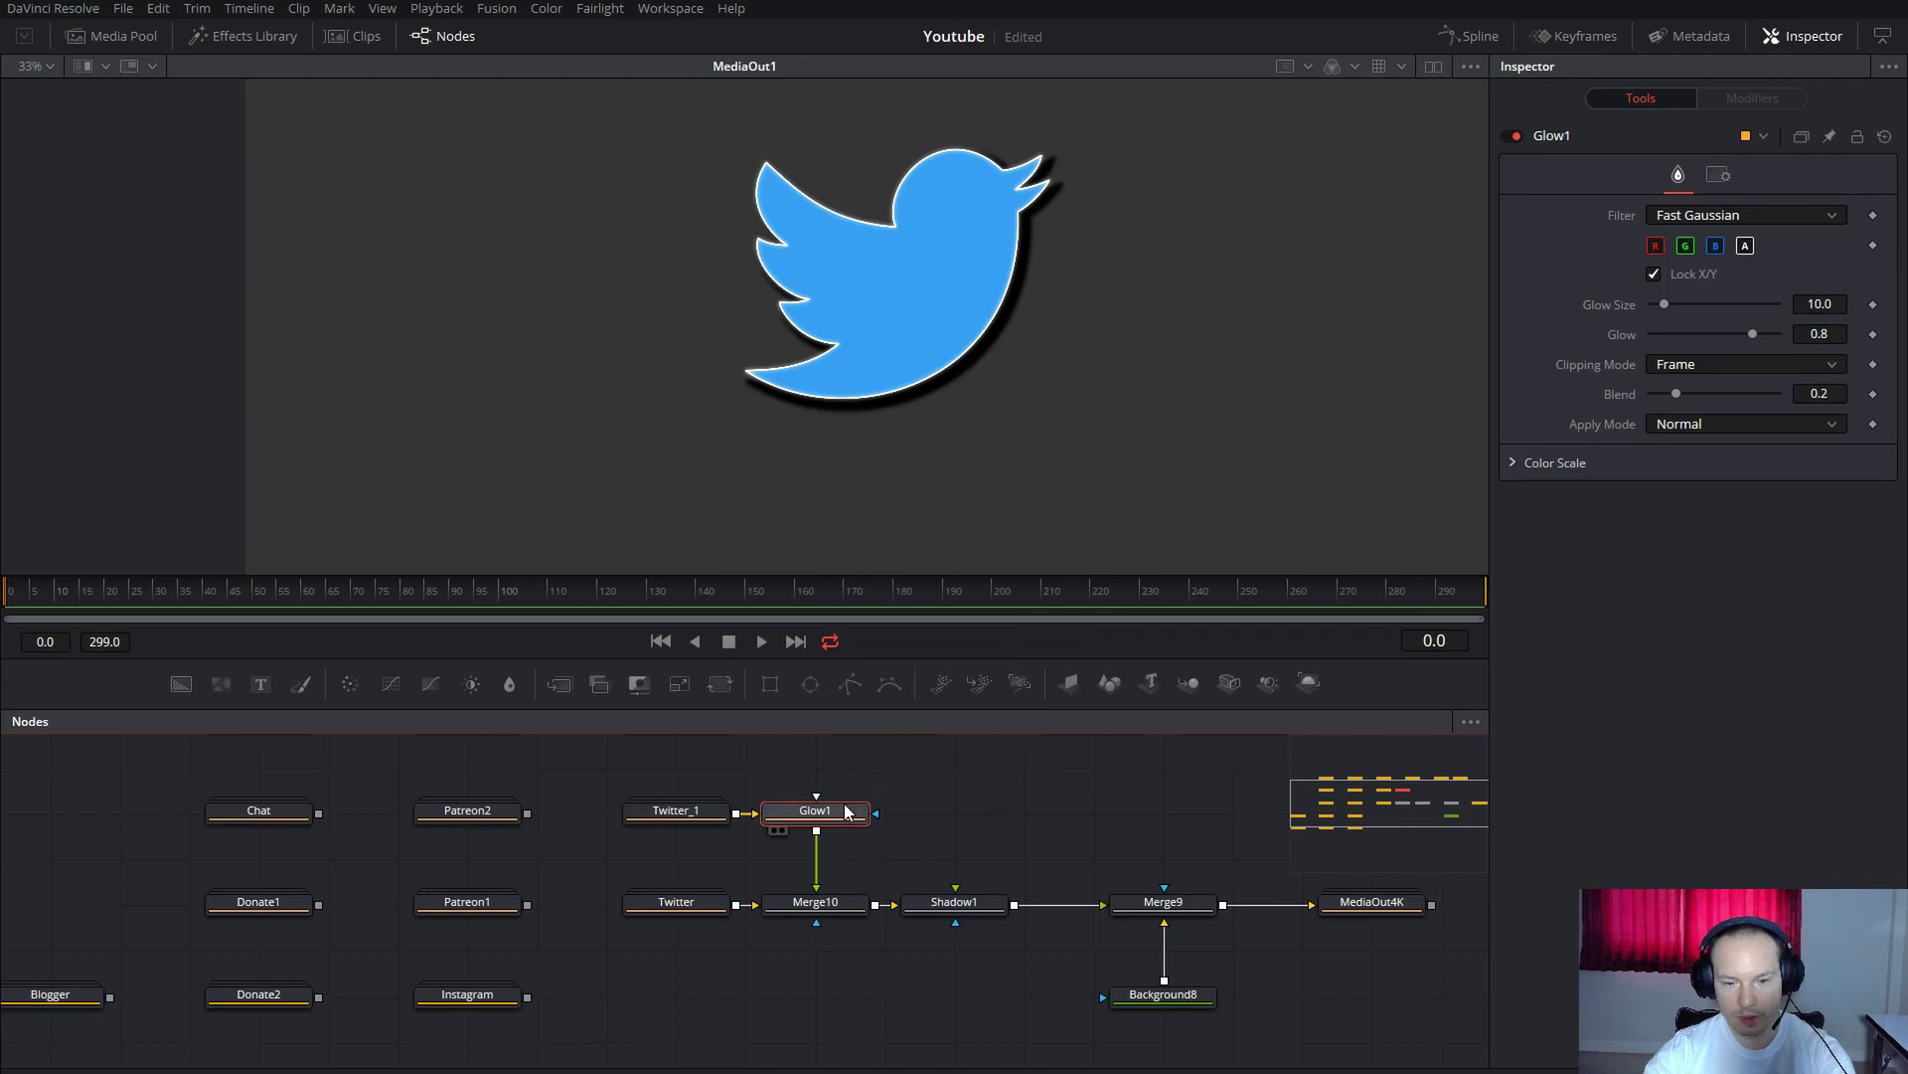
{"action": "scroll", "coordinate": [767, 235], "scroll_direction": "up", "scroll_amount": 1}
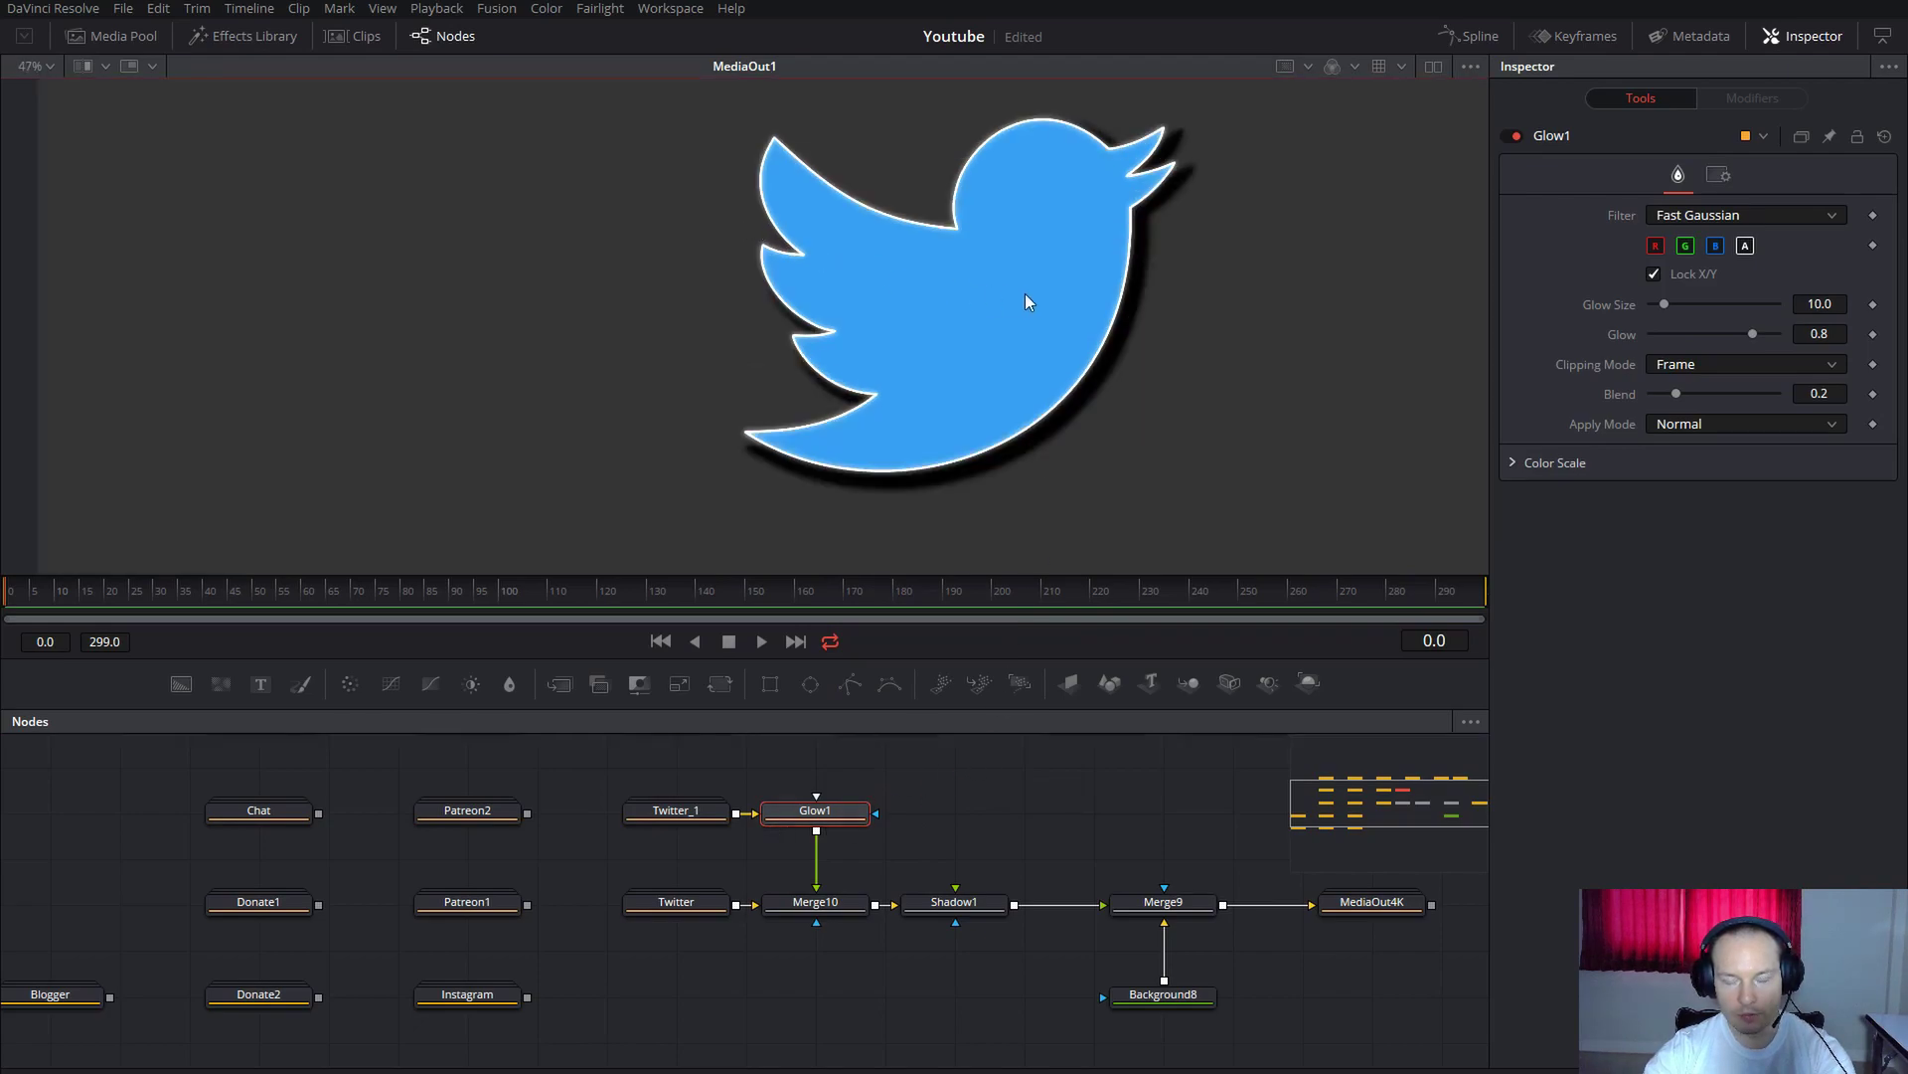
{"action": "scroll", "coordinate": [1030, 298], "scroll_direction": "up", "scroll_amount": 1}
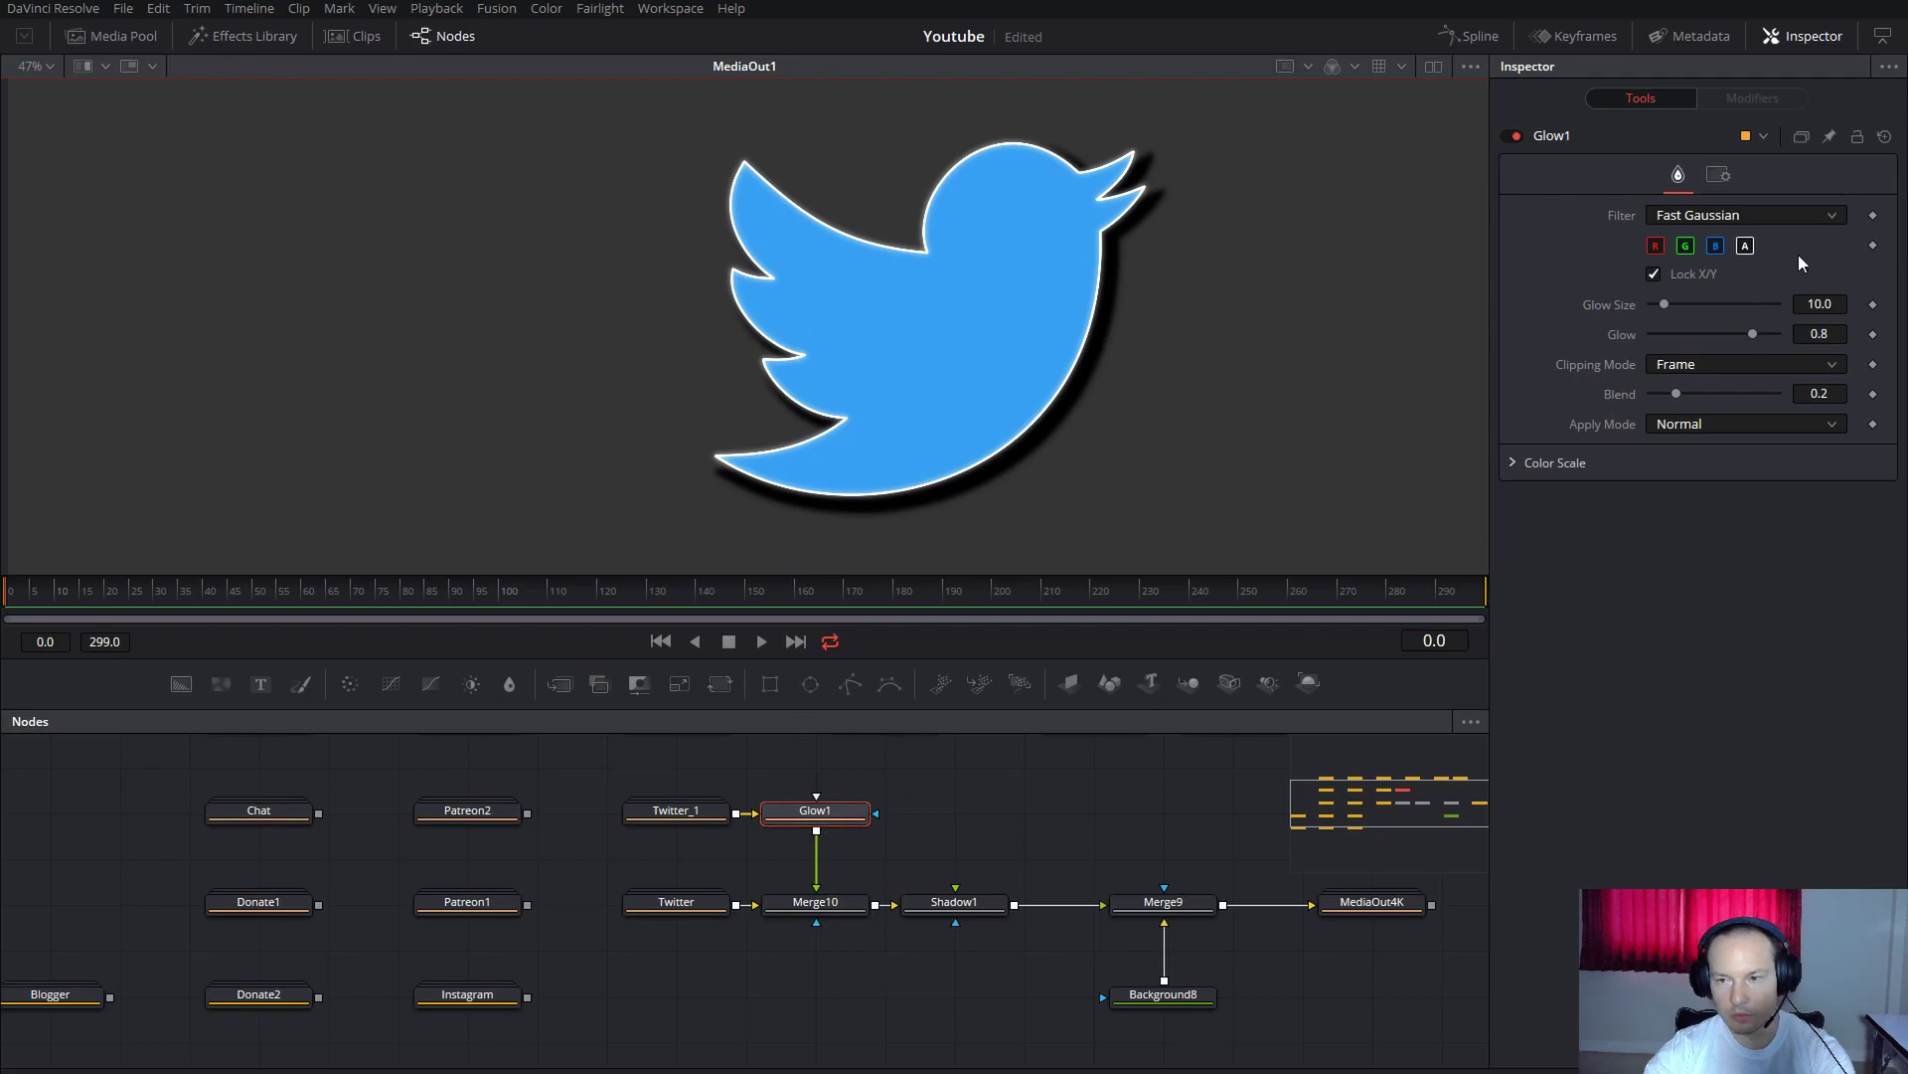
{"action": "left_click_drag", "start_coordinate": [1753, 334], "coordinate": [1776, 341]}
{"action": "mouse_move", "coordinate": [1668, 304]}
{"action": "left_mouse_down"}
{"action": "mouse_move", "coordinate": [1725, 308]}
{"action": "mouse_move", "coordinate": [1674, 310]}
{"action": "left_mouse_up"}
Select the five Twitter icon nodes and delete them.
{"action": "scroll", "coordinate": [964, 406], "scroll_direction": "down", "scroll_amount": 4}
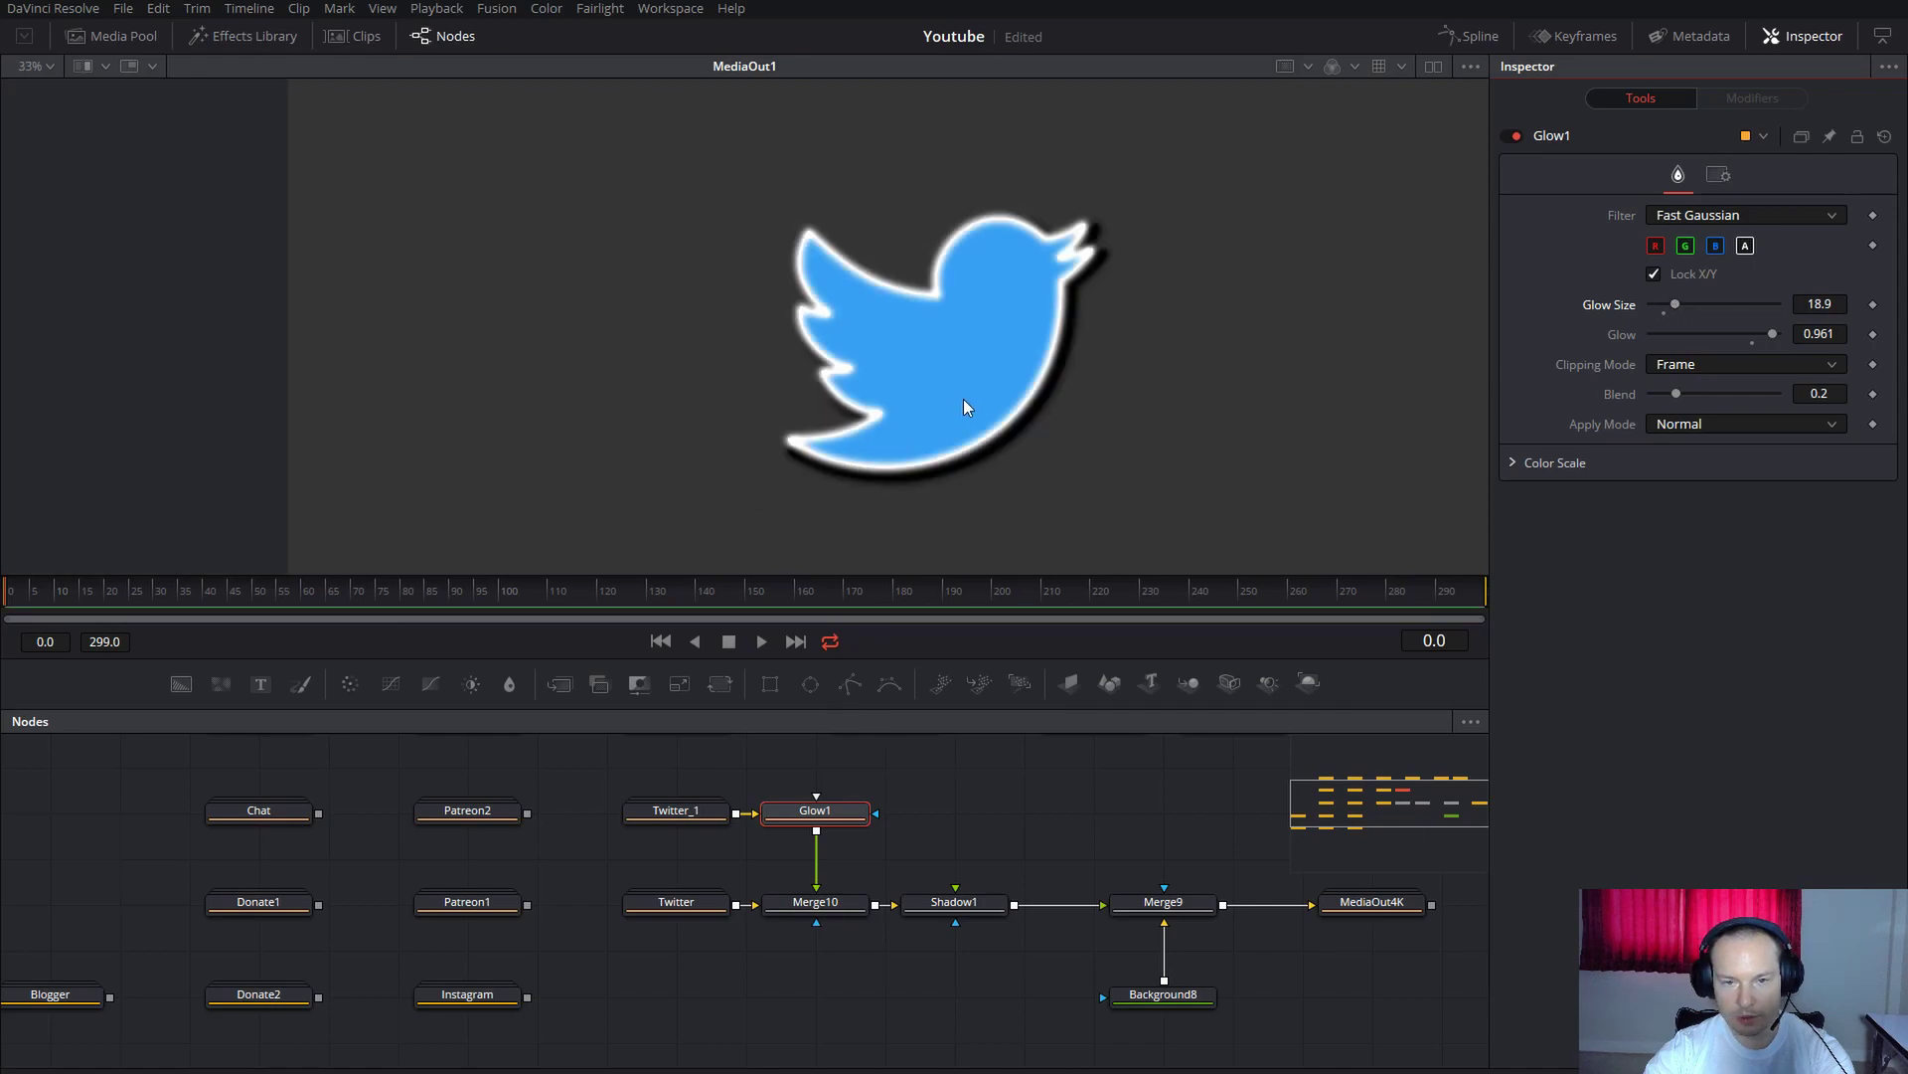
{"action": "scroll", "coordinate": [965, 406], "scroll_direction": "up", "scroll_amount": 2}
{"action": "scroll", "coordinate": [980, 849], "scroll_direction": "down", "scroll_amount": 4}
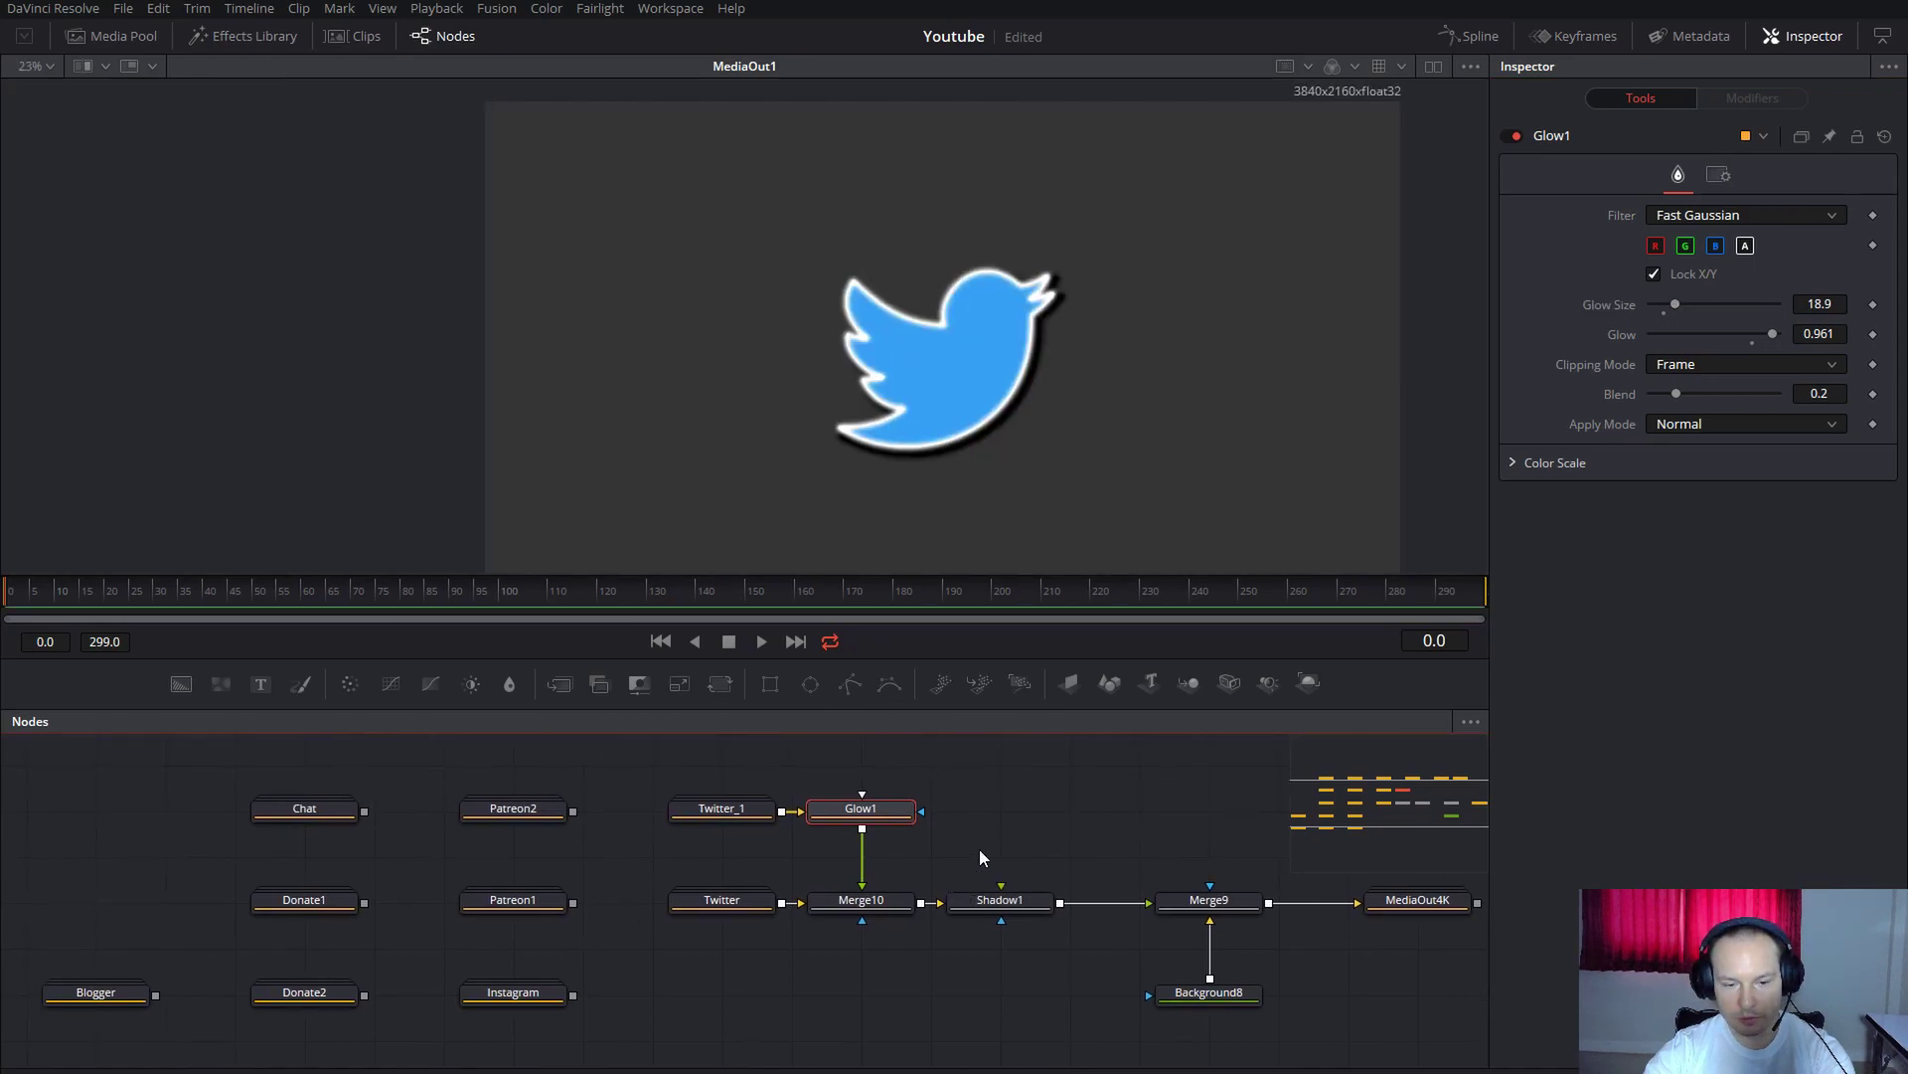
{"action": "left_click_drag", "start_coordinate": [1057, 840], "coordinate": [980, 843]}
{"action": "left_click_drag", "start_coordinate": [732, 810], "coordinate": [968, 953]}
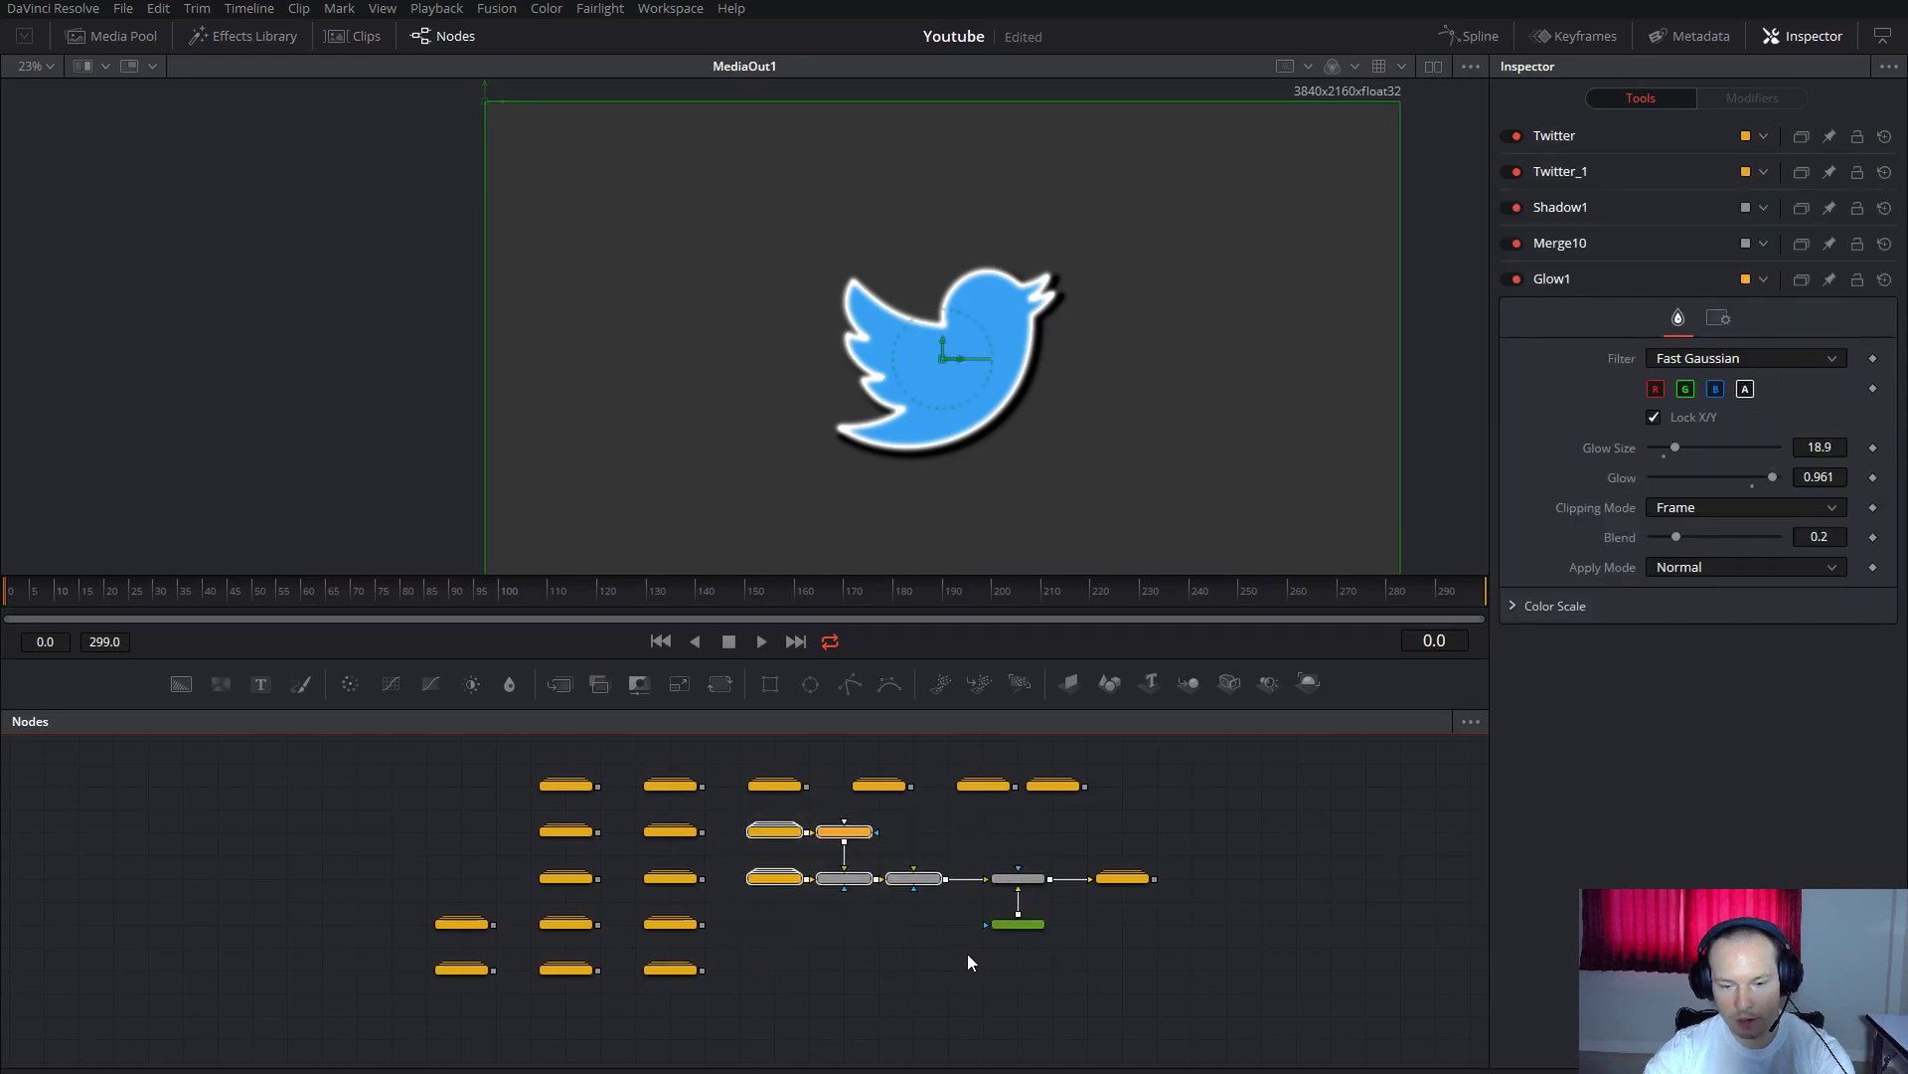
{"action": "key", "text": "Delete"}
Delete Merge9 and Background8 and wire Patreon2 directly into MediaOut4K.
{"action": "scroll", "coordinate": [698, 892], "scroll_direction": "up", "scroll_amount": 3}
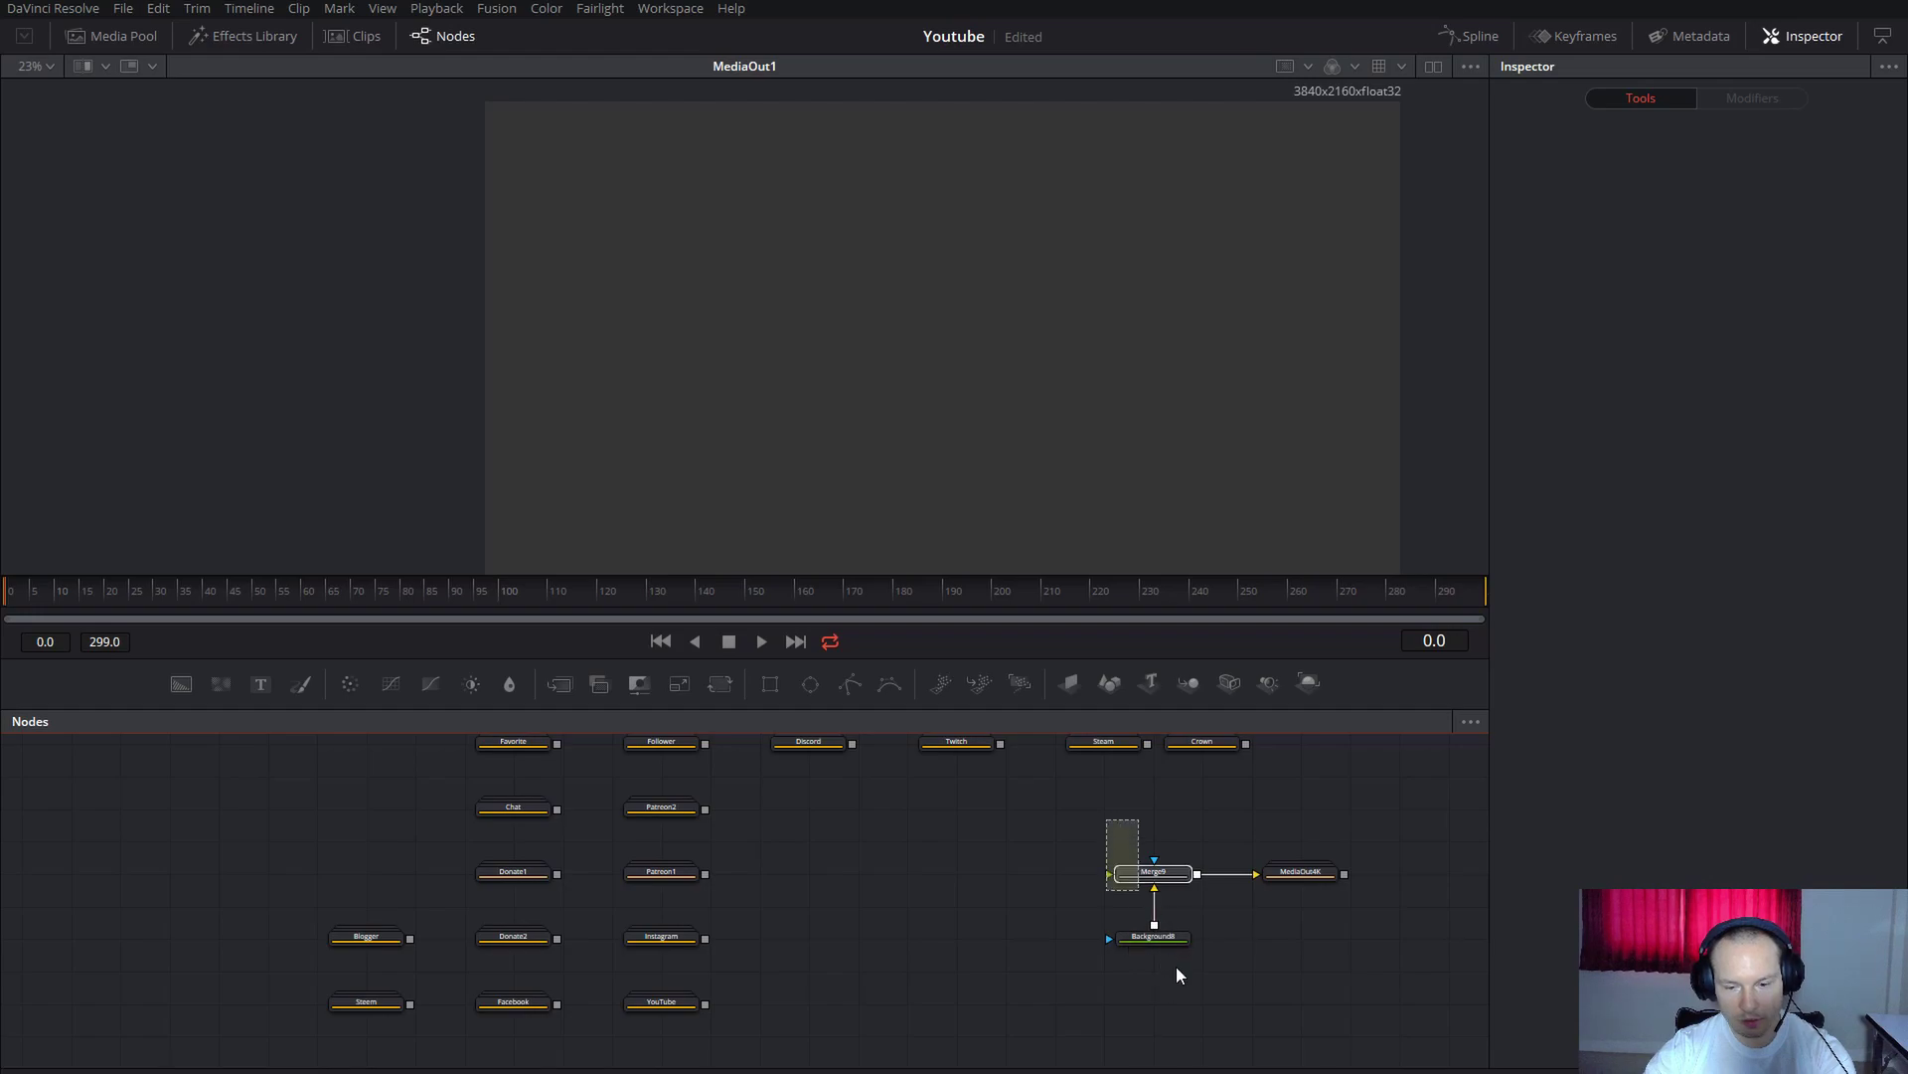
{"action": "left_click_drag", "start_coordinate": [1177, 967], "coordinate": [1183, 970]}
{"action": "key", "text": "Delete"}
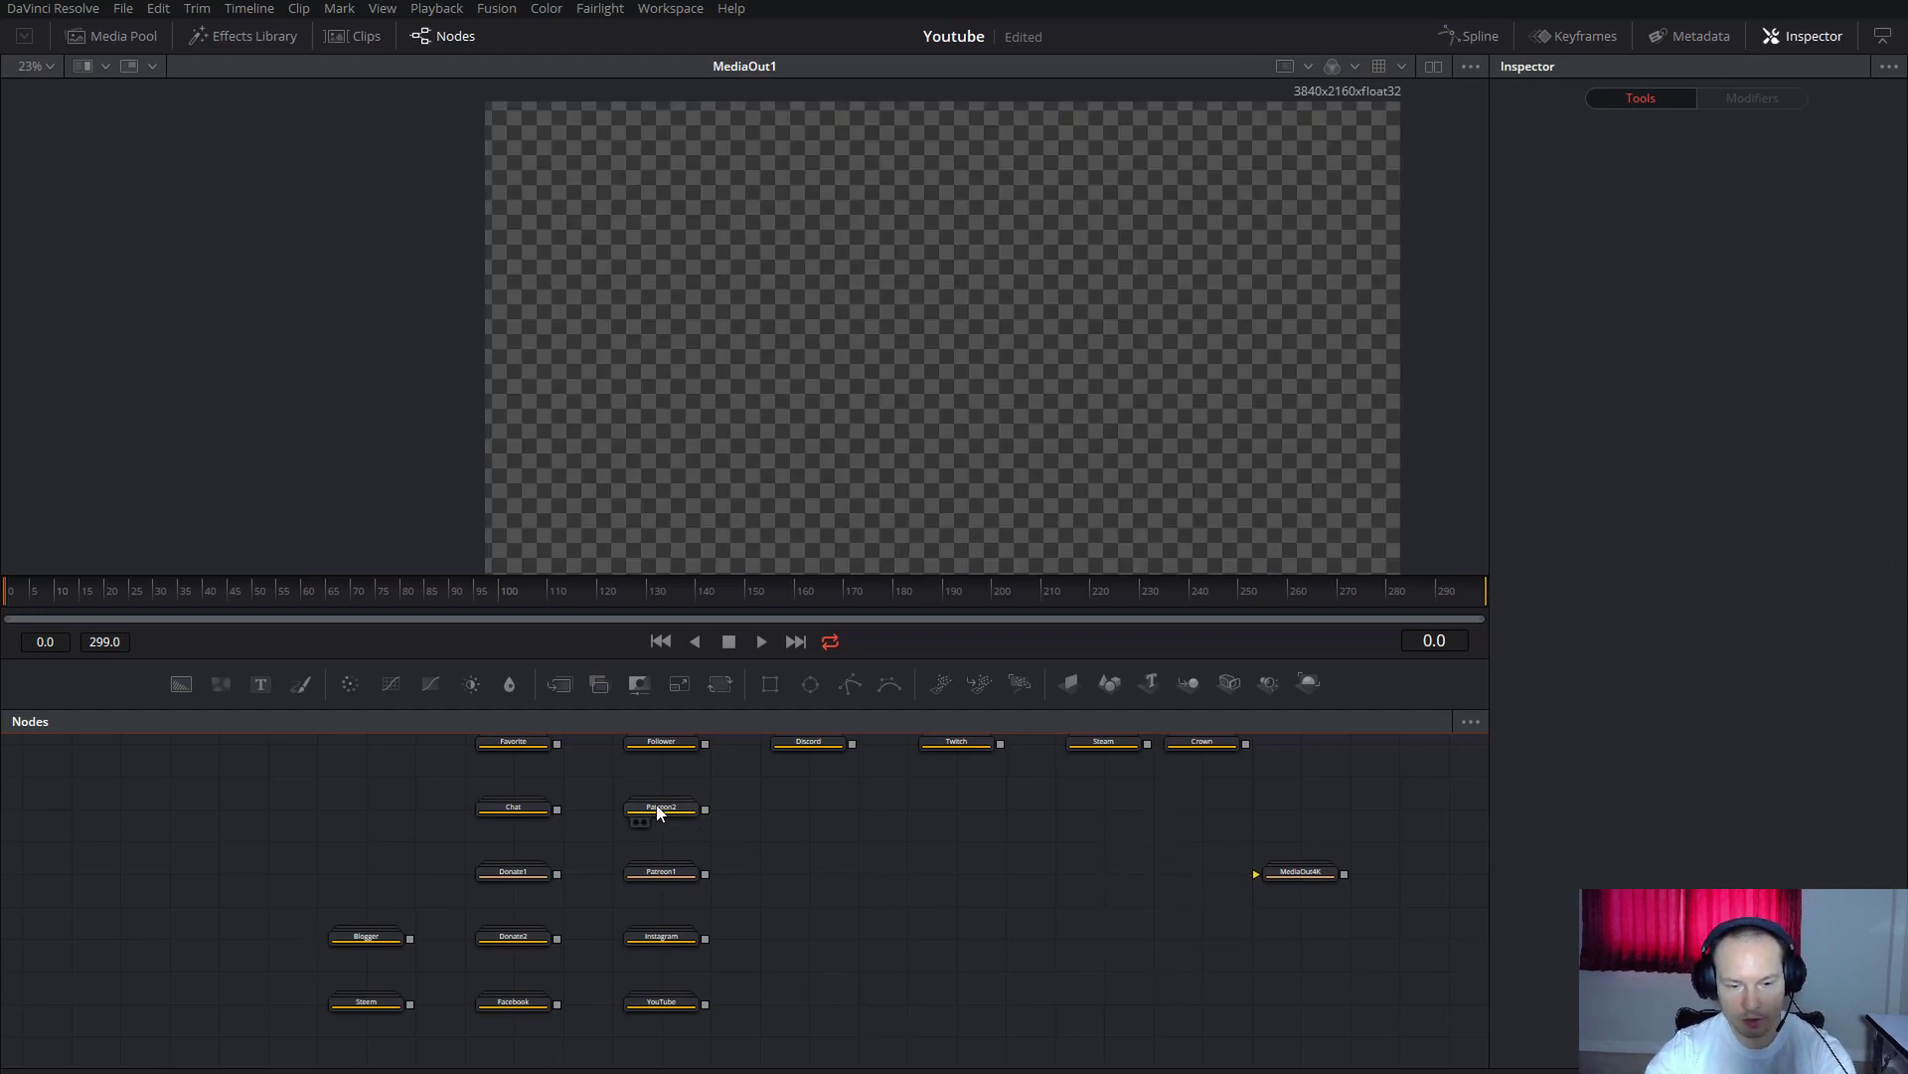
{"action": "left_click_drag", "start_coordinate": [656, 811], "coordinate": [1287, 881]}
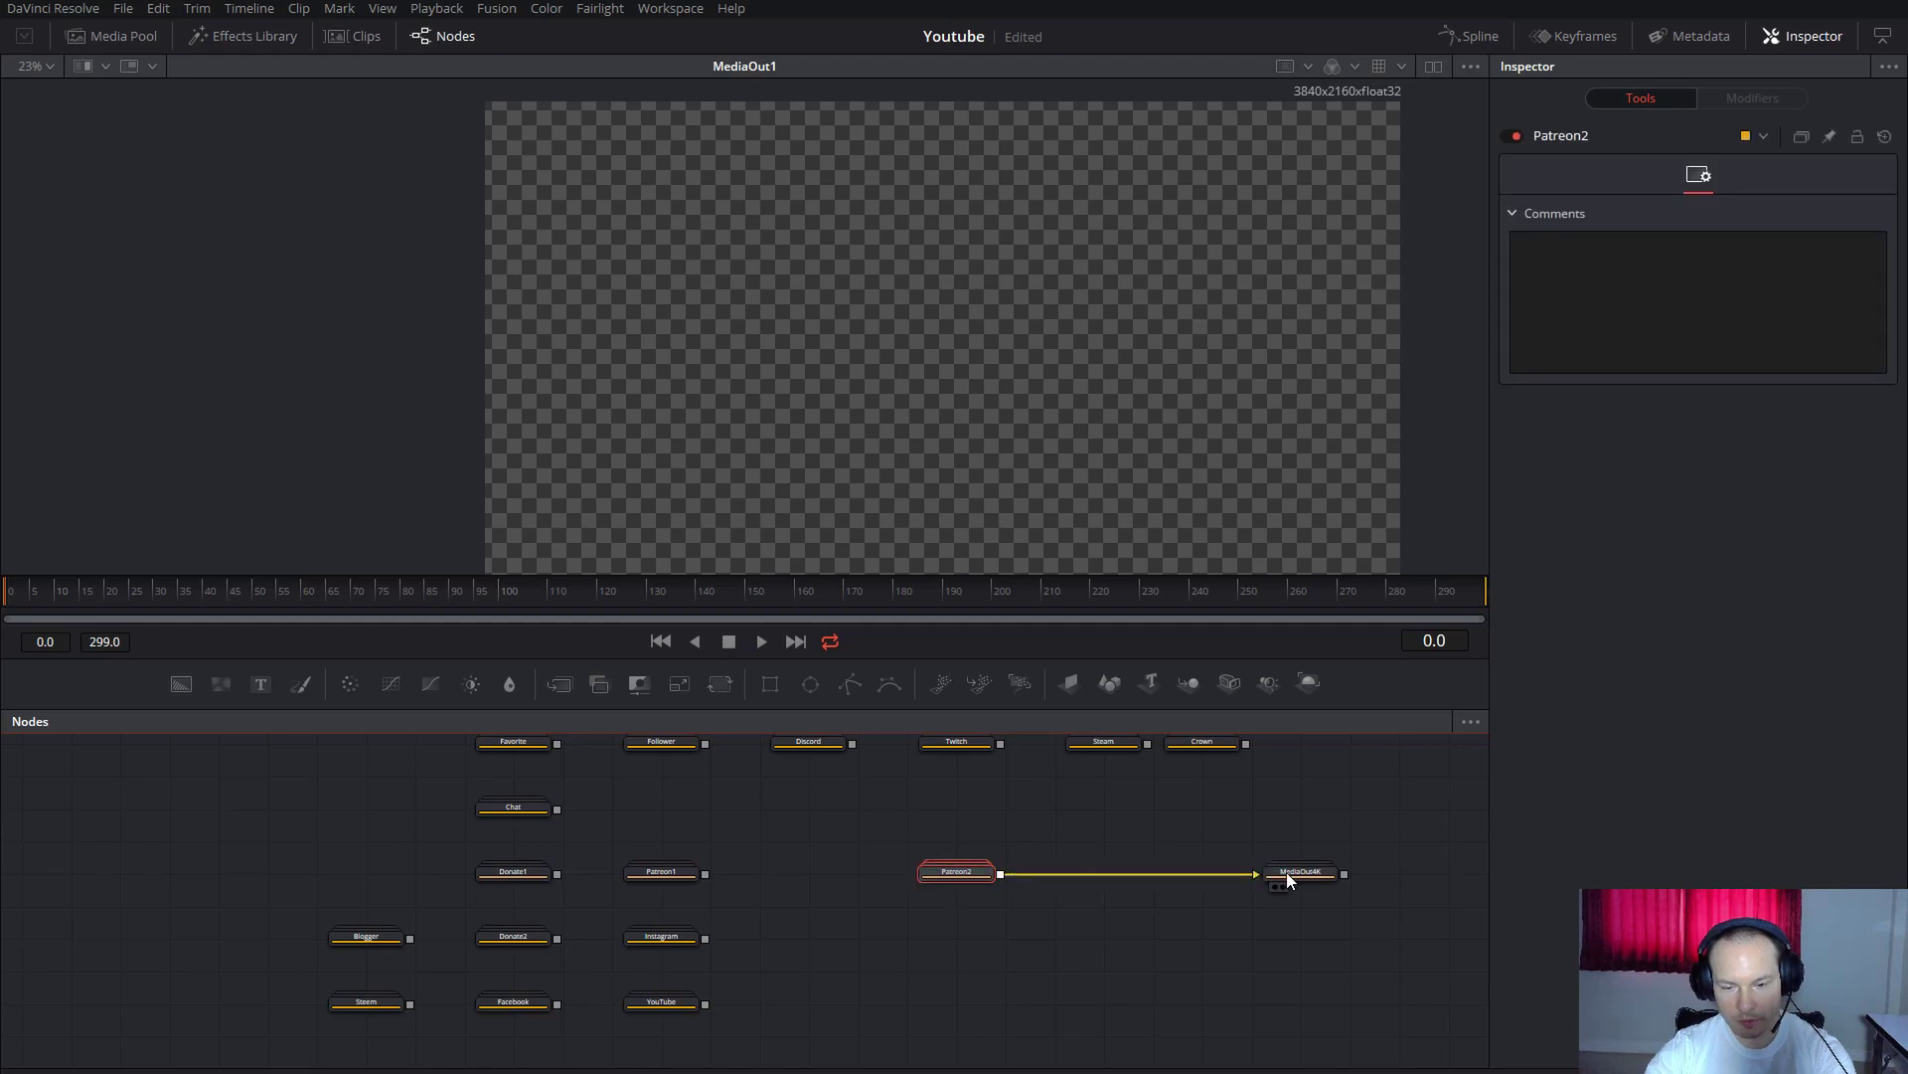
Expand the Patreon2 group and briefly unplug and replug Background4 into Merge2.
{"action": "double_click", "coordinate": [953, 872]}
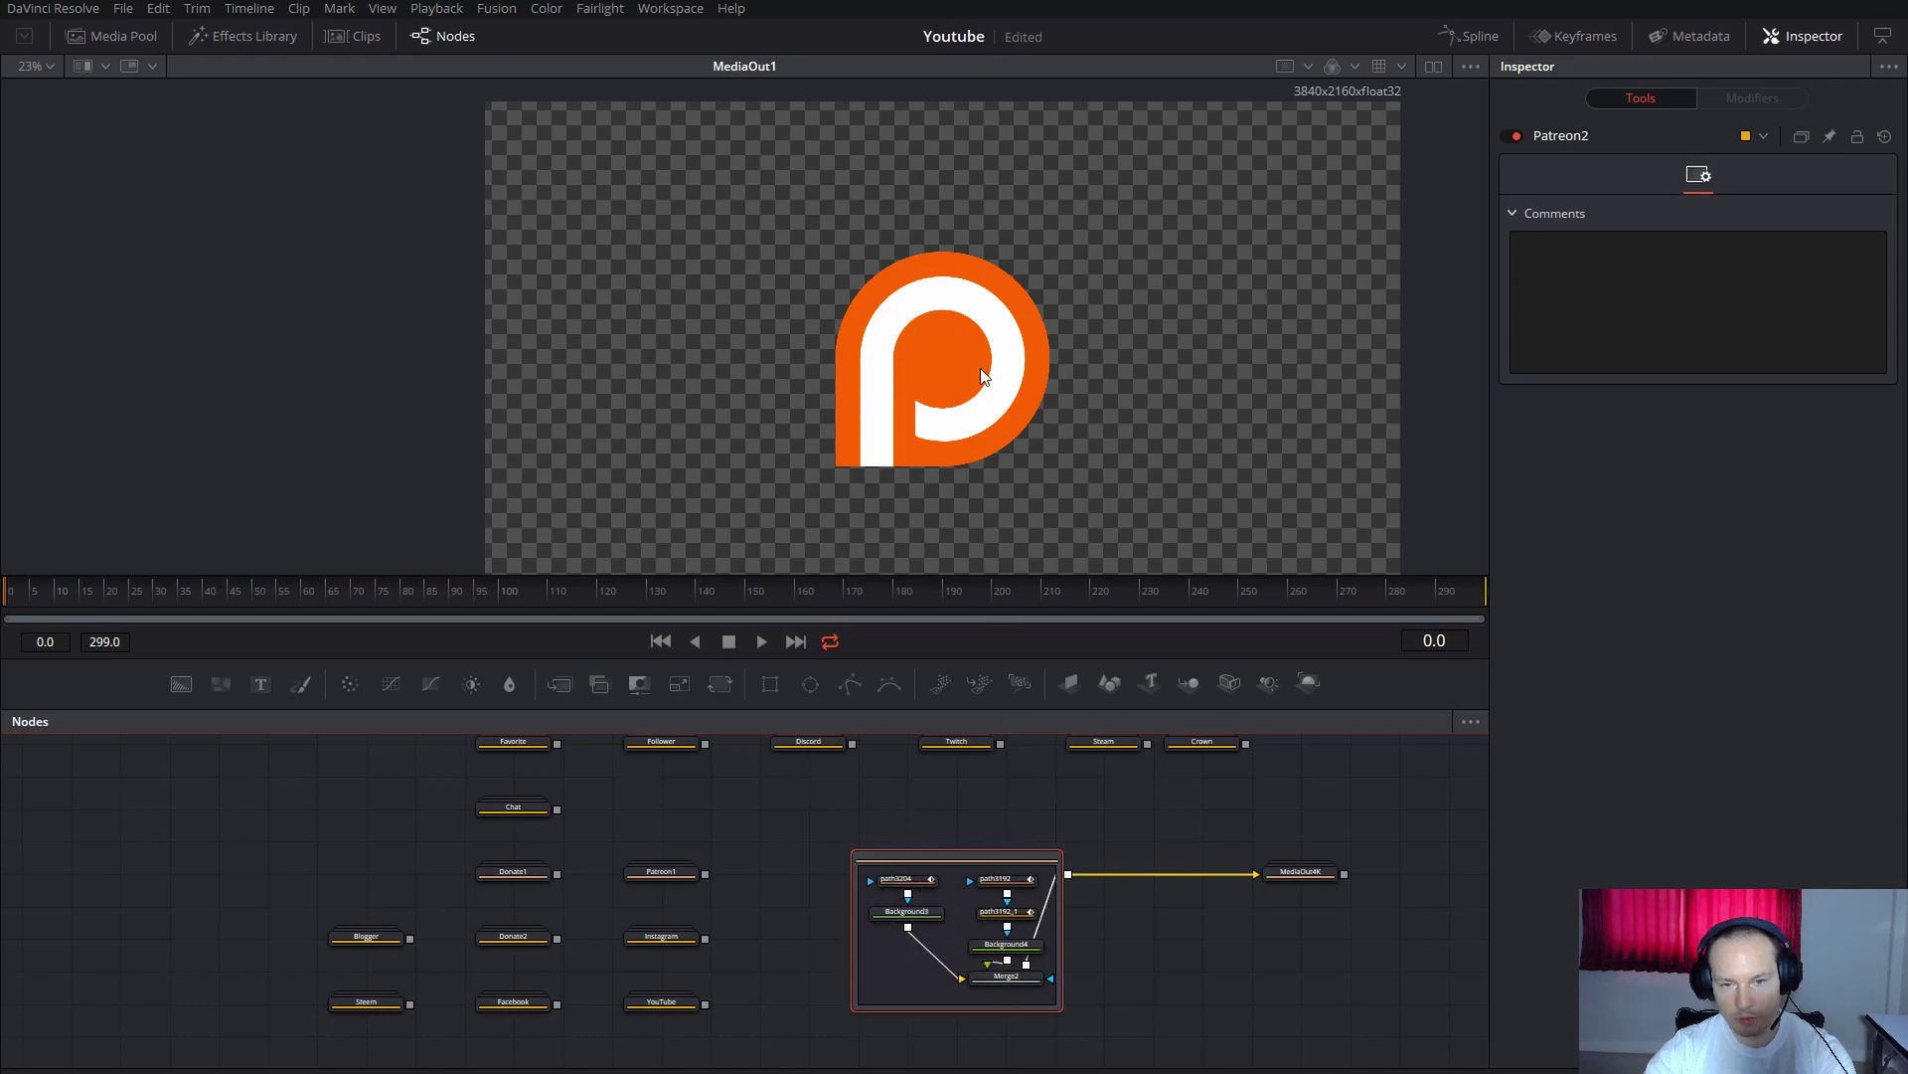
{"action": "left_click", "coordinate": [927, 421]}
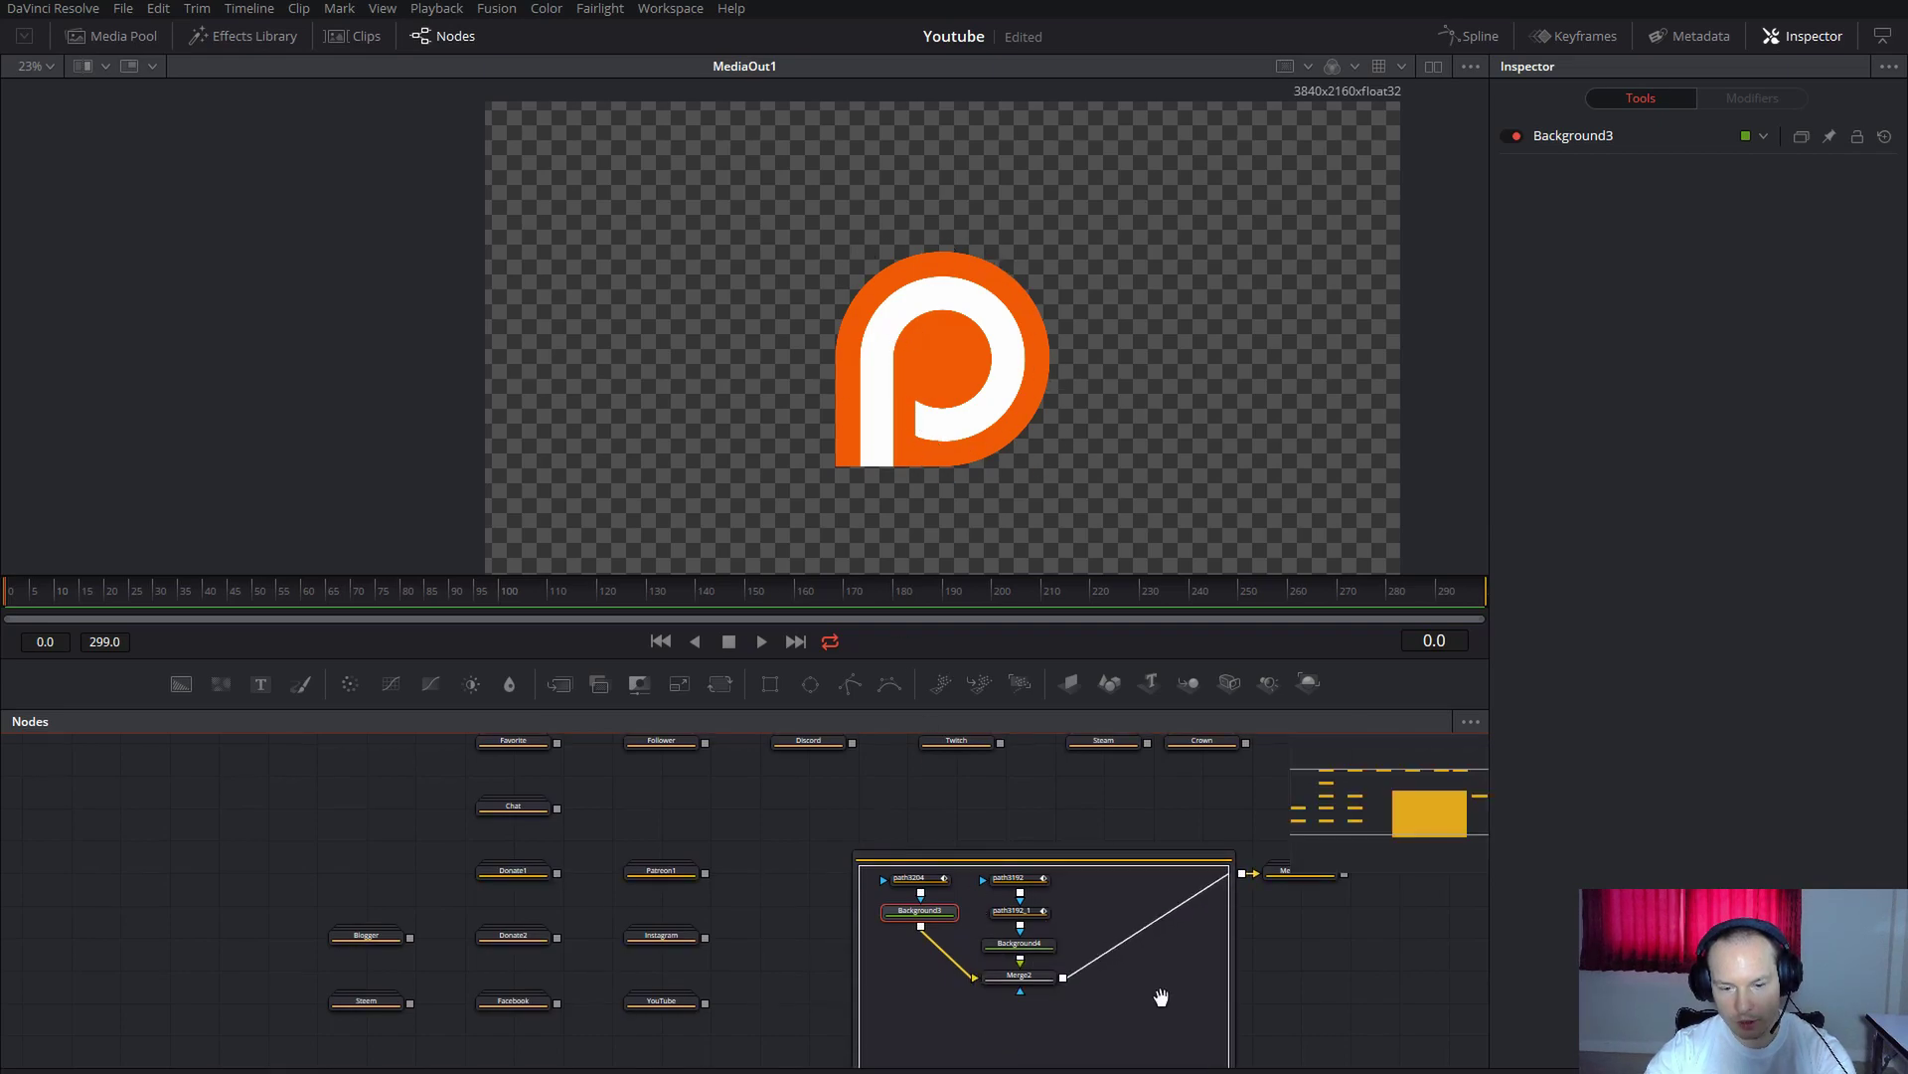
{"action": "scroll", "coordinate": [1093, 994], "scroll_direction": "up", "scroll_amount": 2}
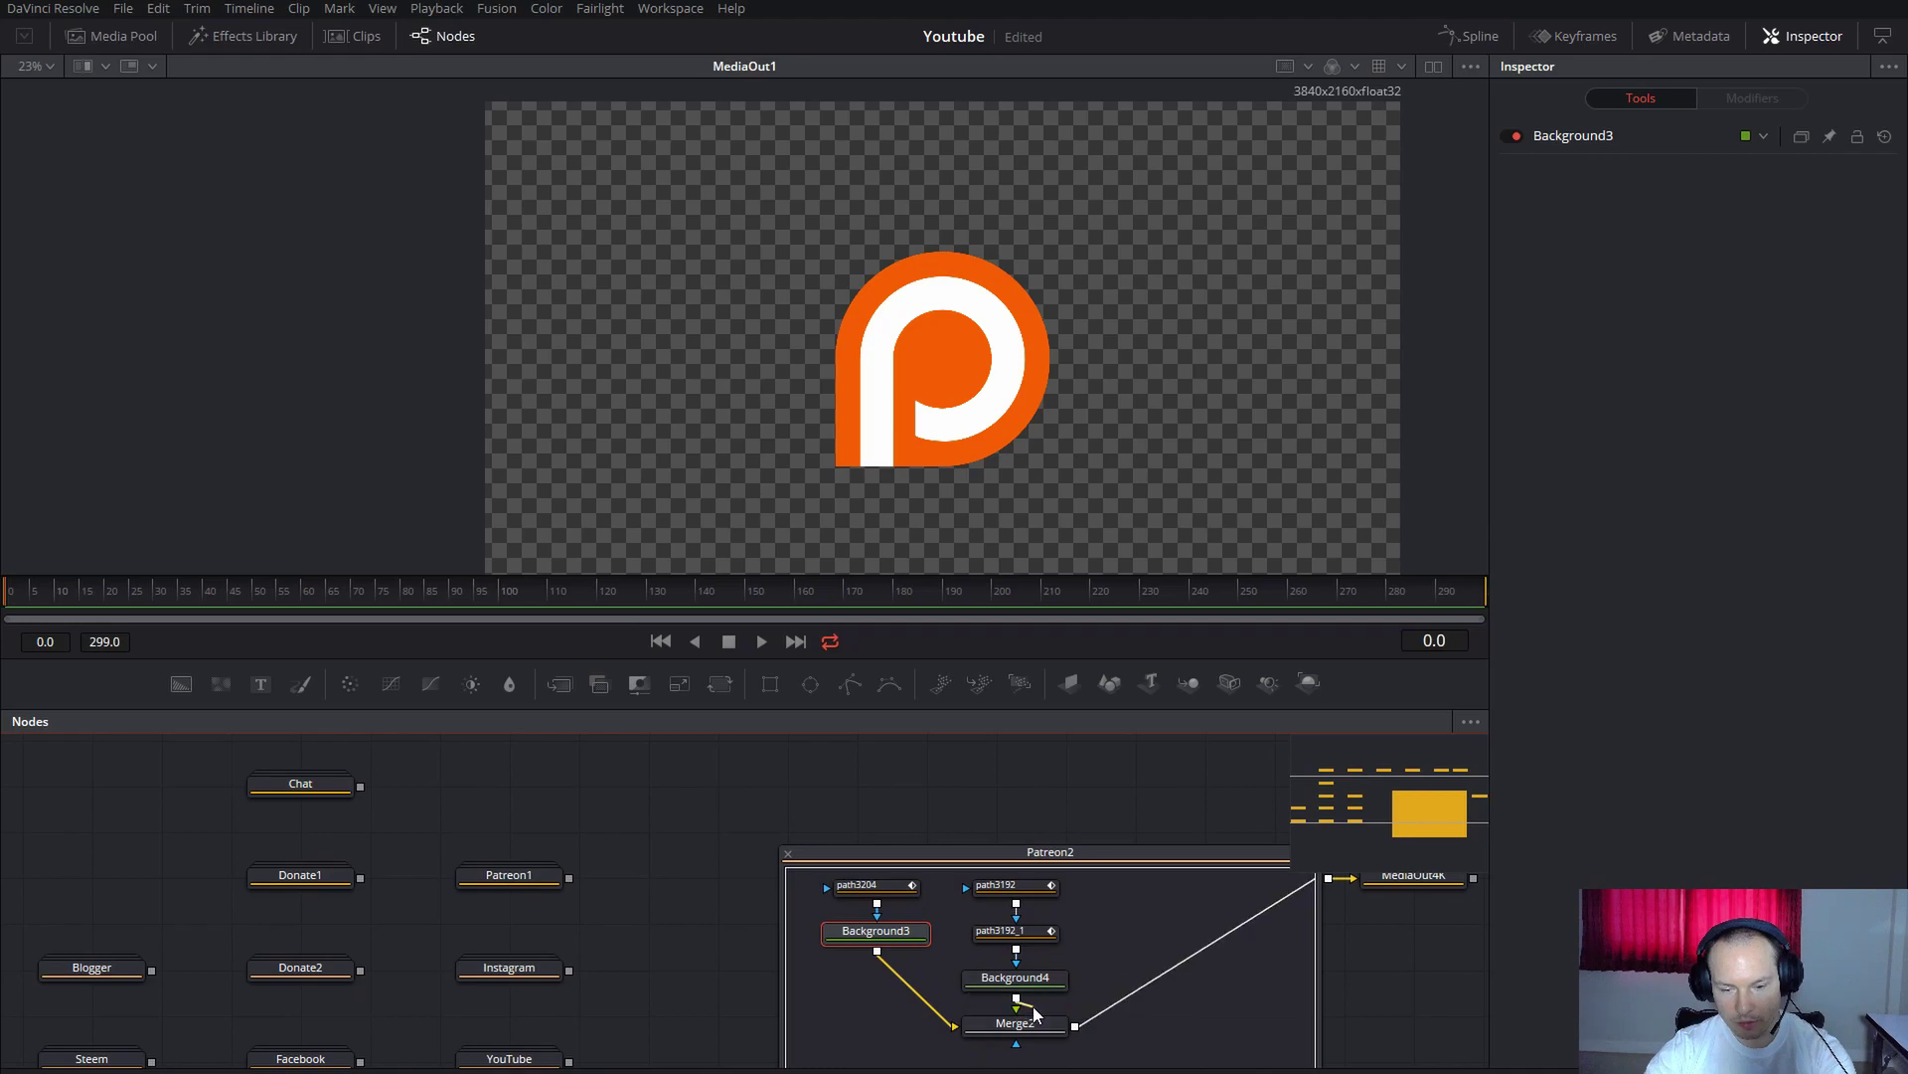
{"action": "left_click_drag", "start_coordinate": [1015, 1006], "coordinate": [1040, 1020]}
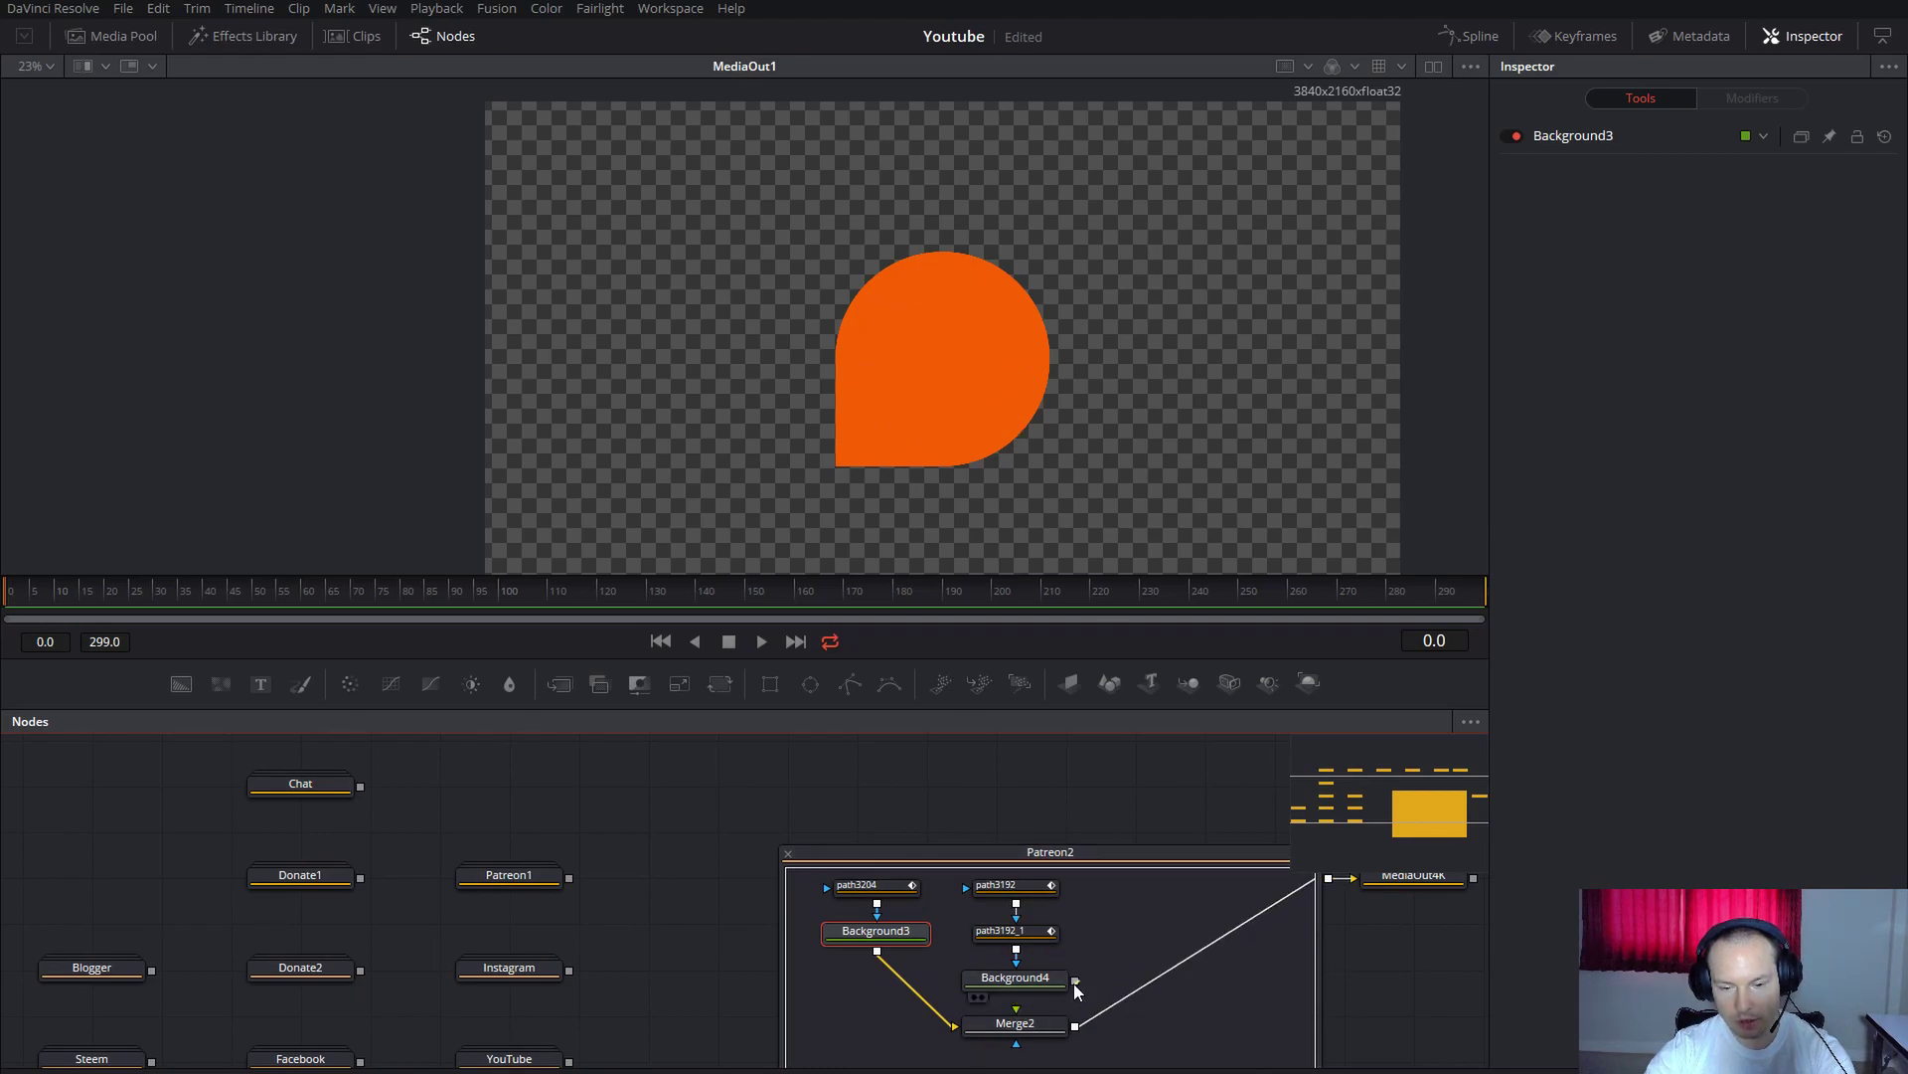
{"action": "left_click_drag", "start_coordinate": [1074, 981], "coordinate": [1015, 1019]}
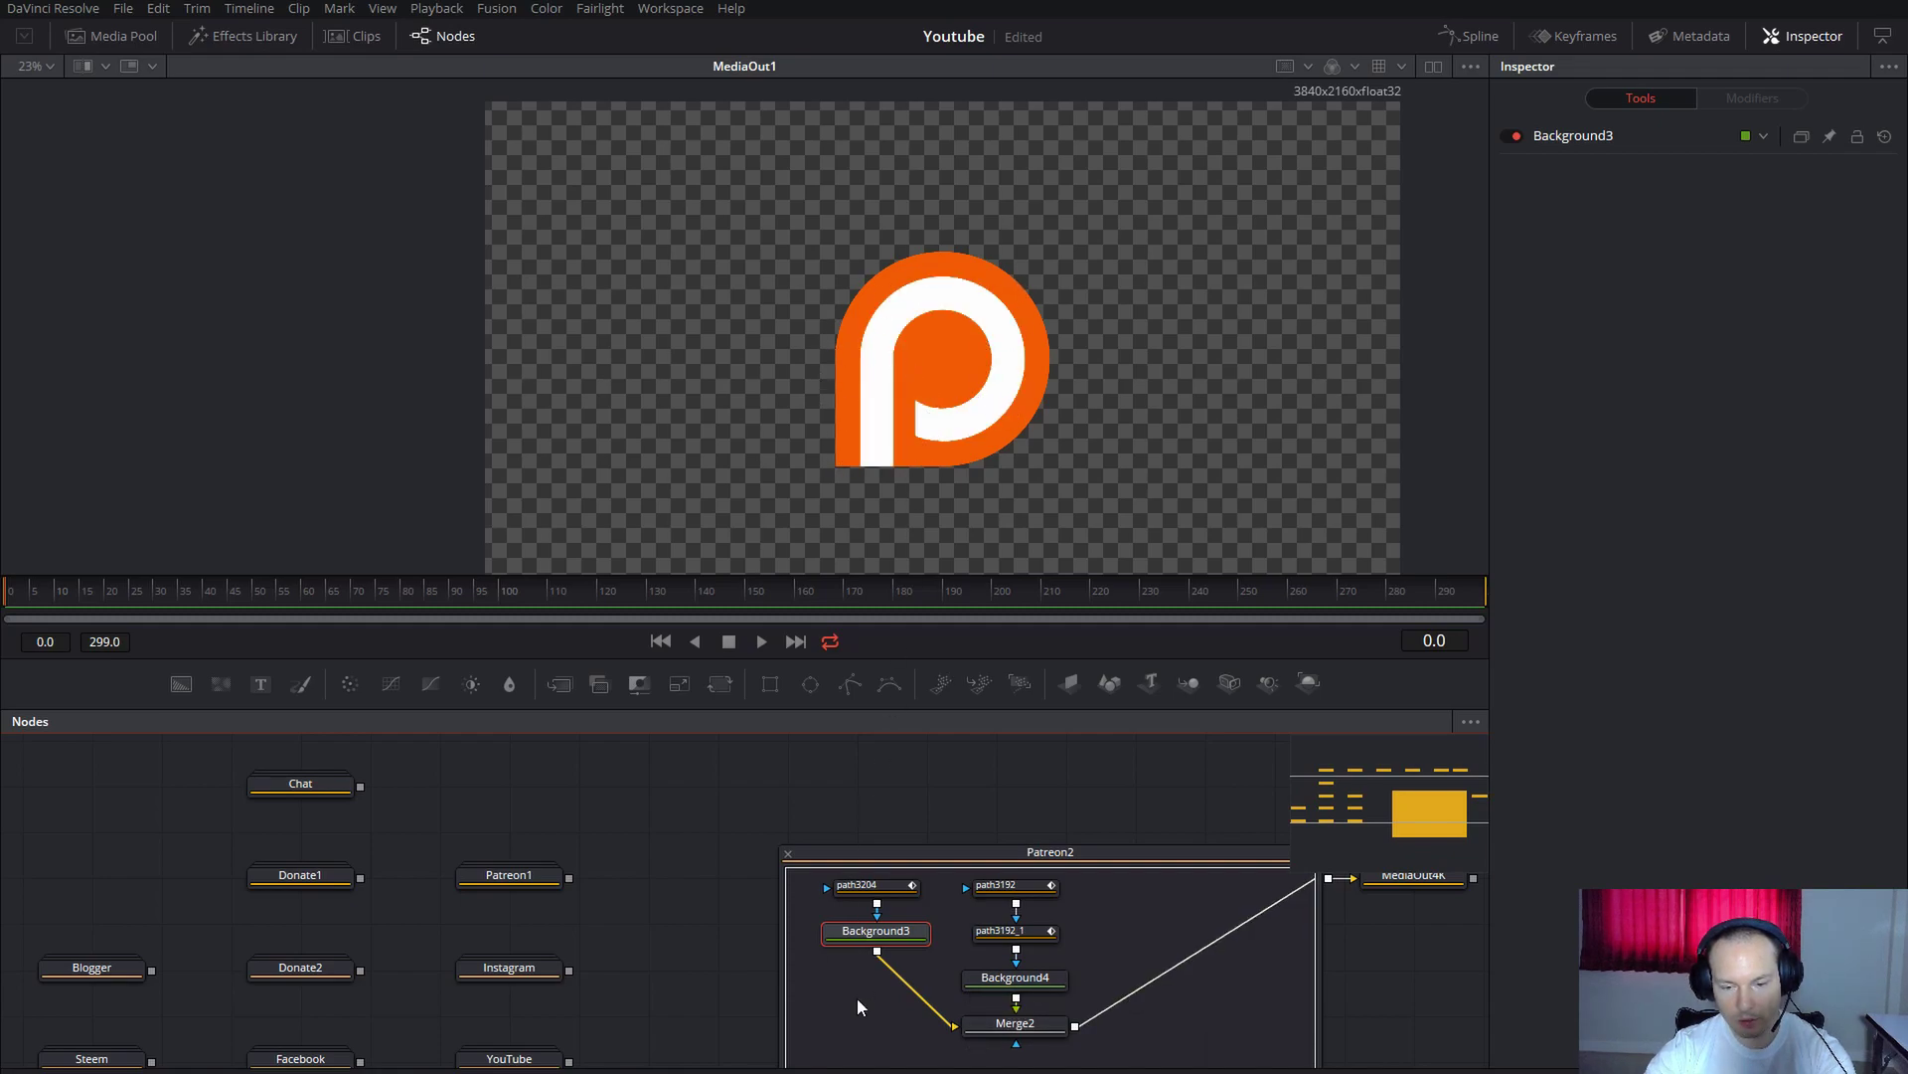
{"action": "scroll", "coordinate": [845, 1002], "scroll_direction": "down", "scroll_amount": 1}
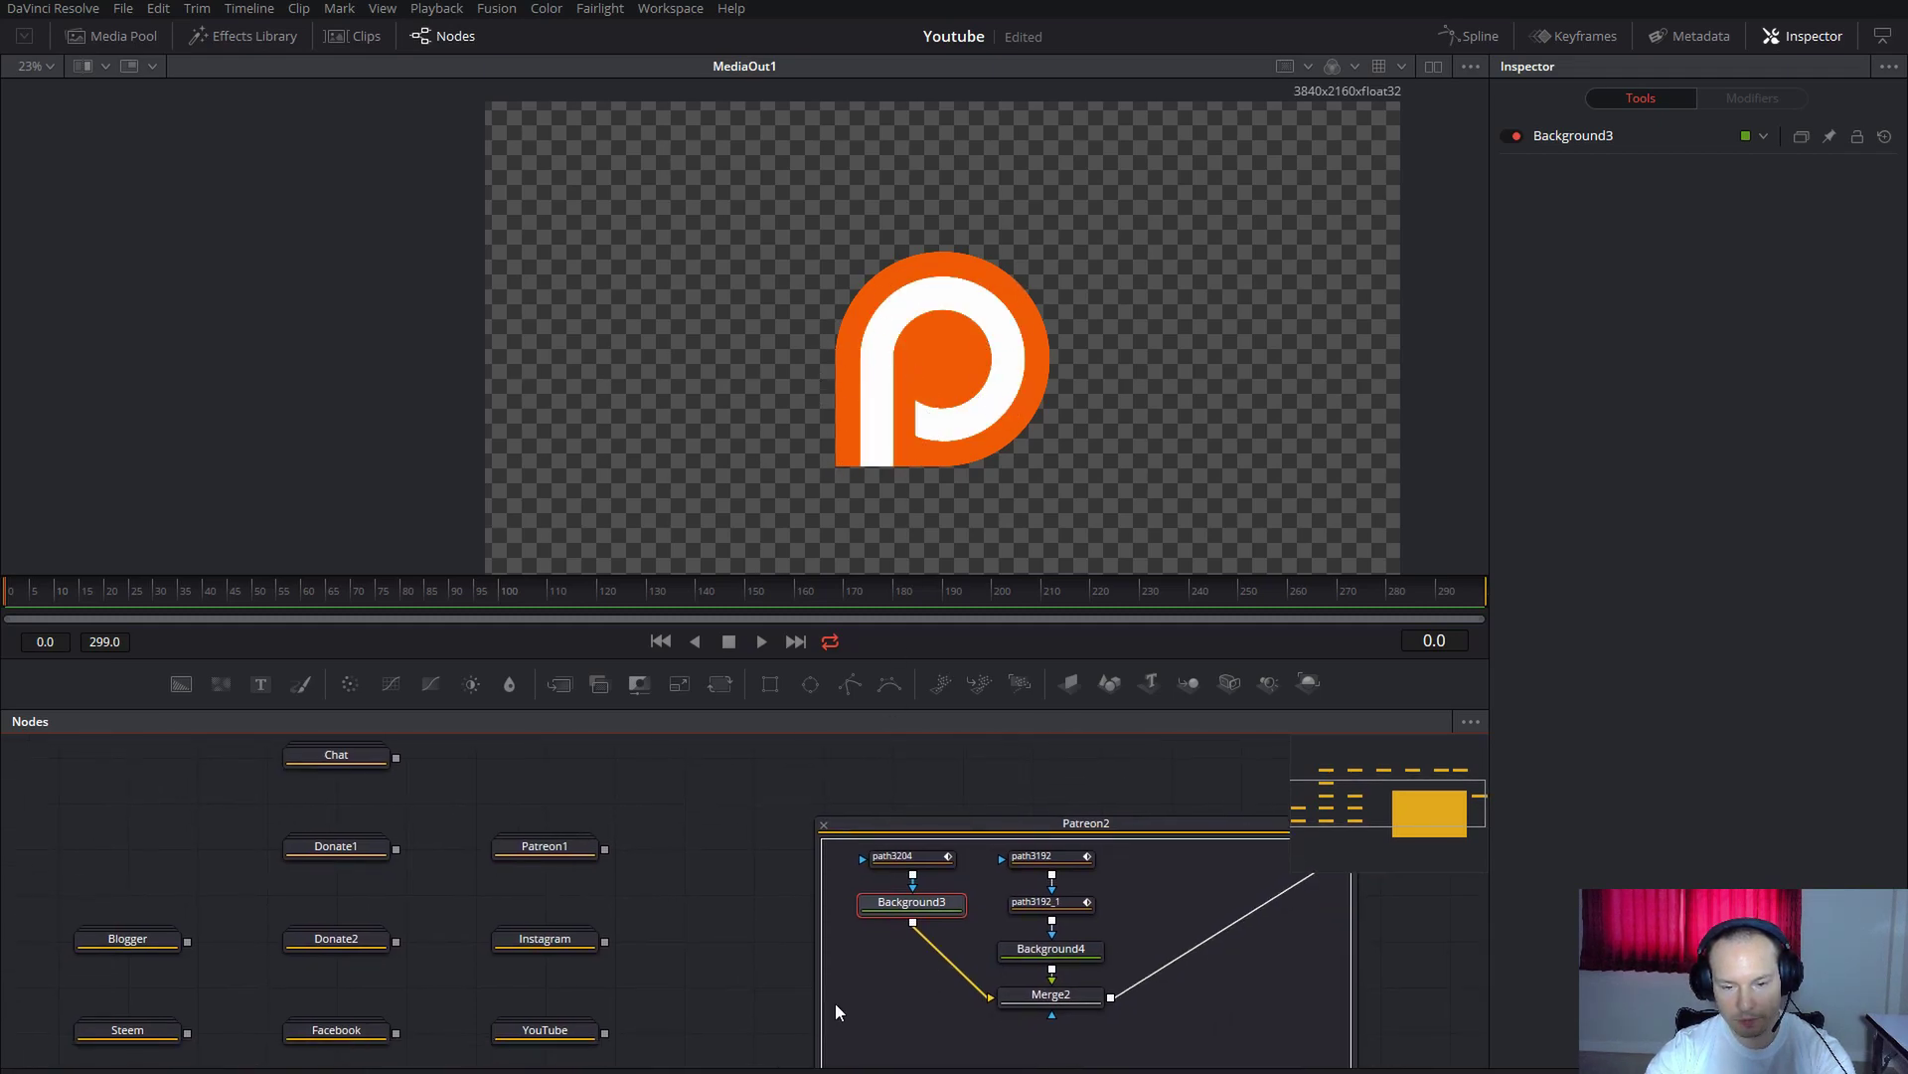
Turn off Solid on path3204 and give it a 0.005 border width.
{"action": "left_click", "coordinate": [905, 856]}
{"action": "left_click", "coordinate": [1561, 145]}
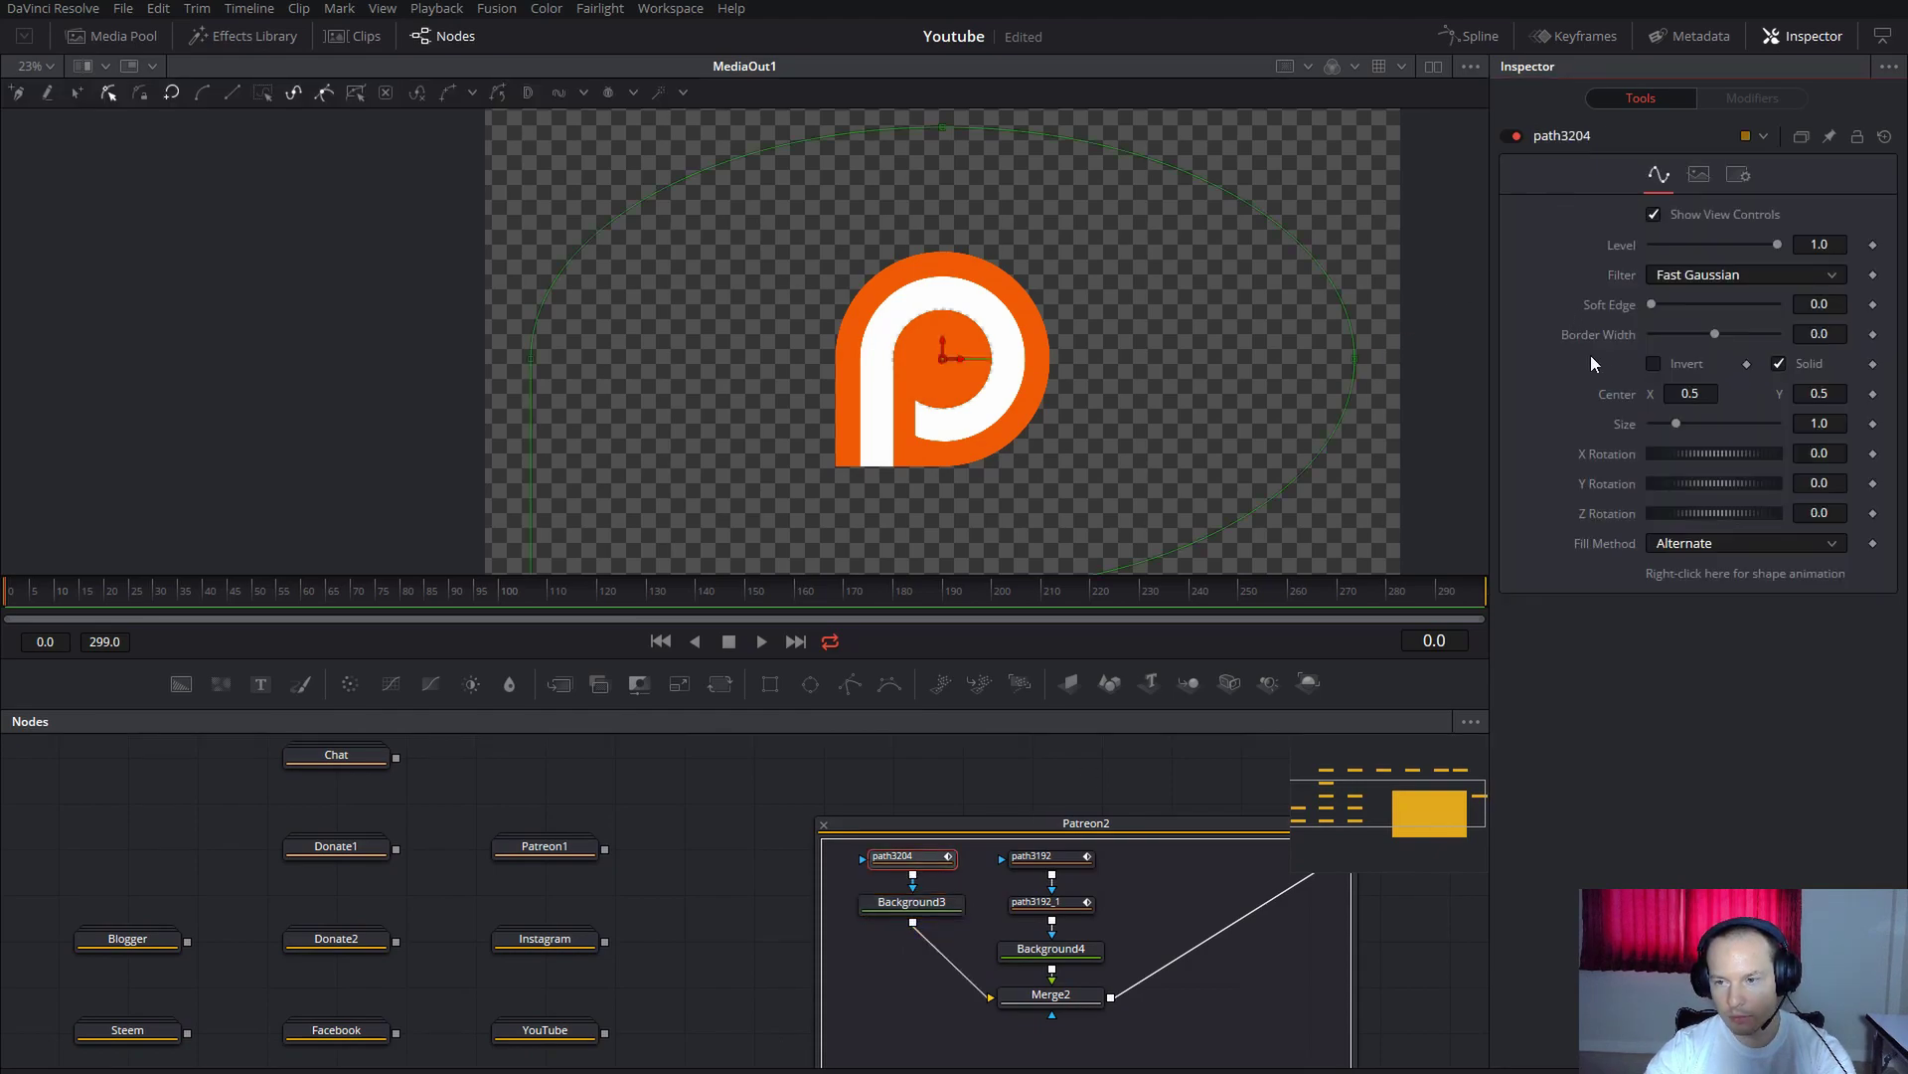
{"action": "left_click", "coordinate": [1780, 365]}
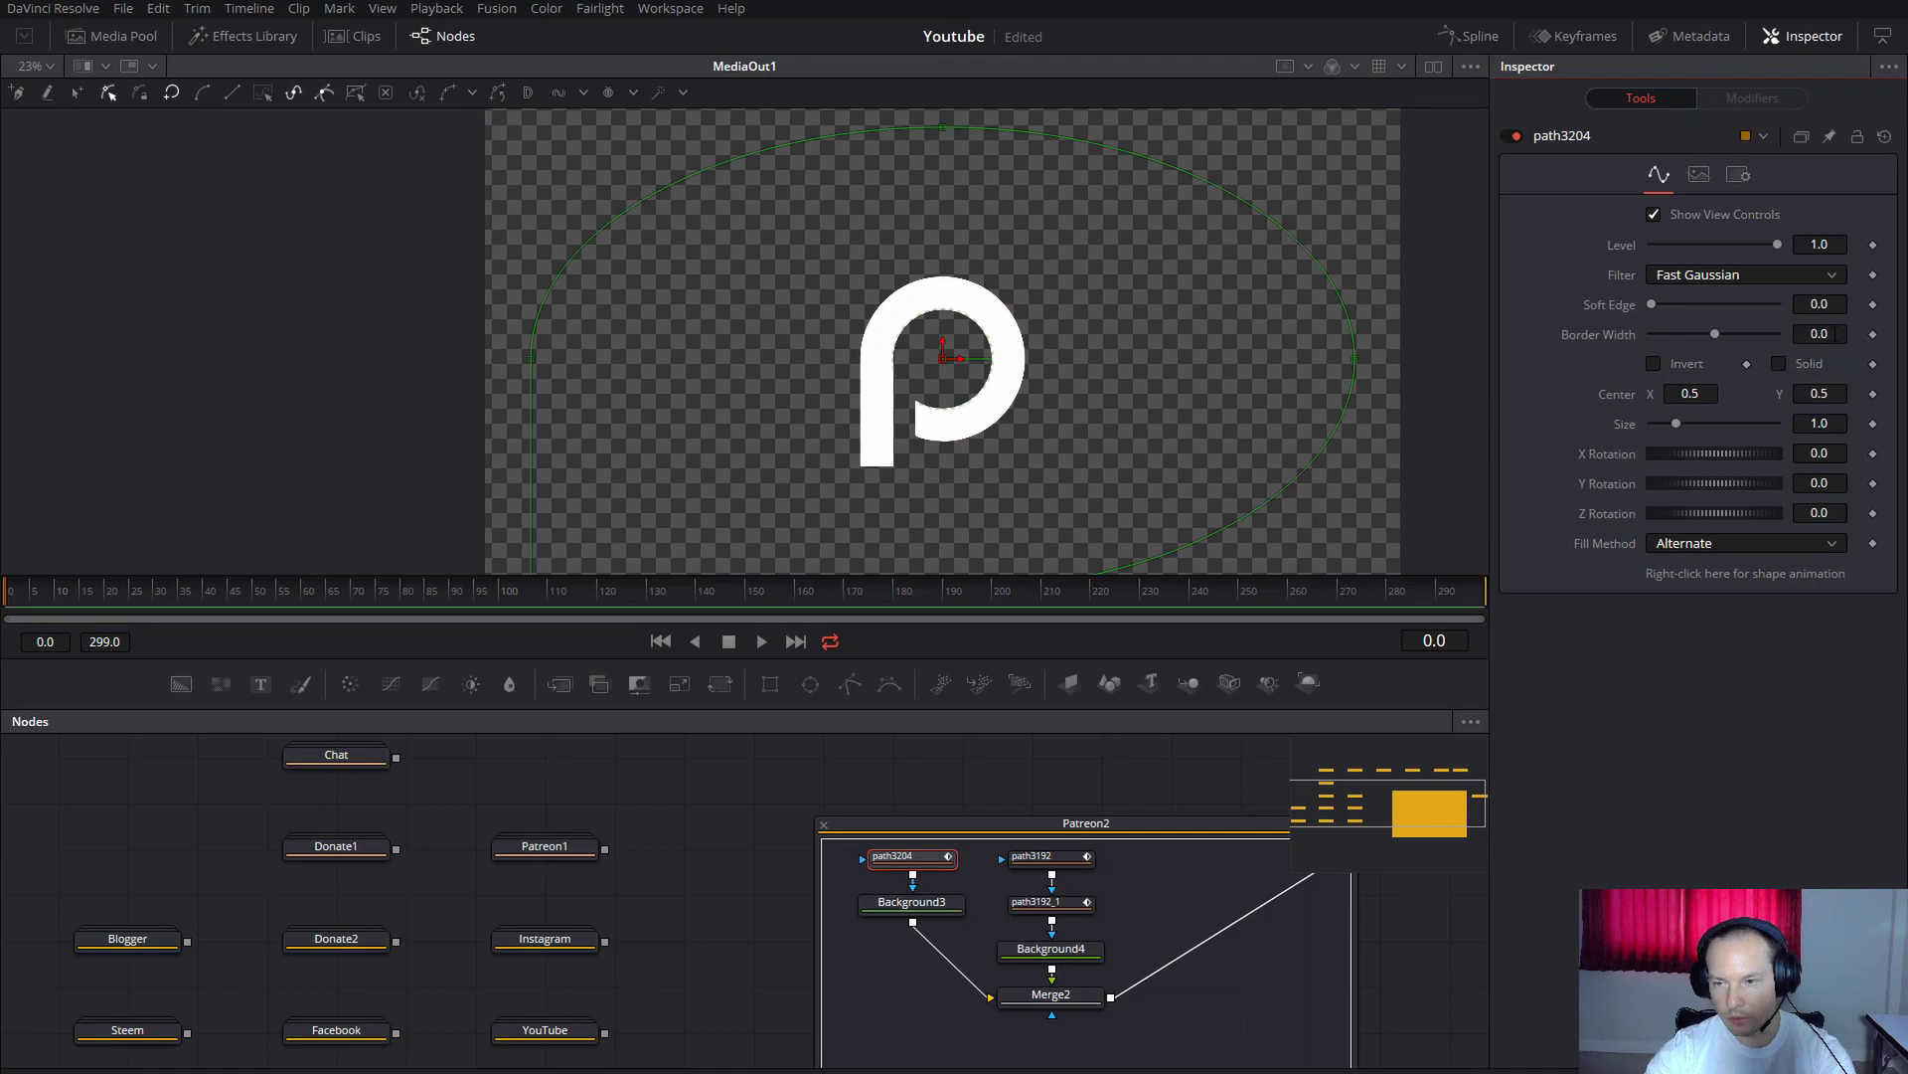
{"action": "left_click", "coordinate": [1819, 334]}
{"action": "type", "text": "0.005"}
{"action": "key", "text": "Tab"}
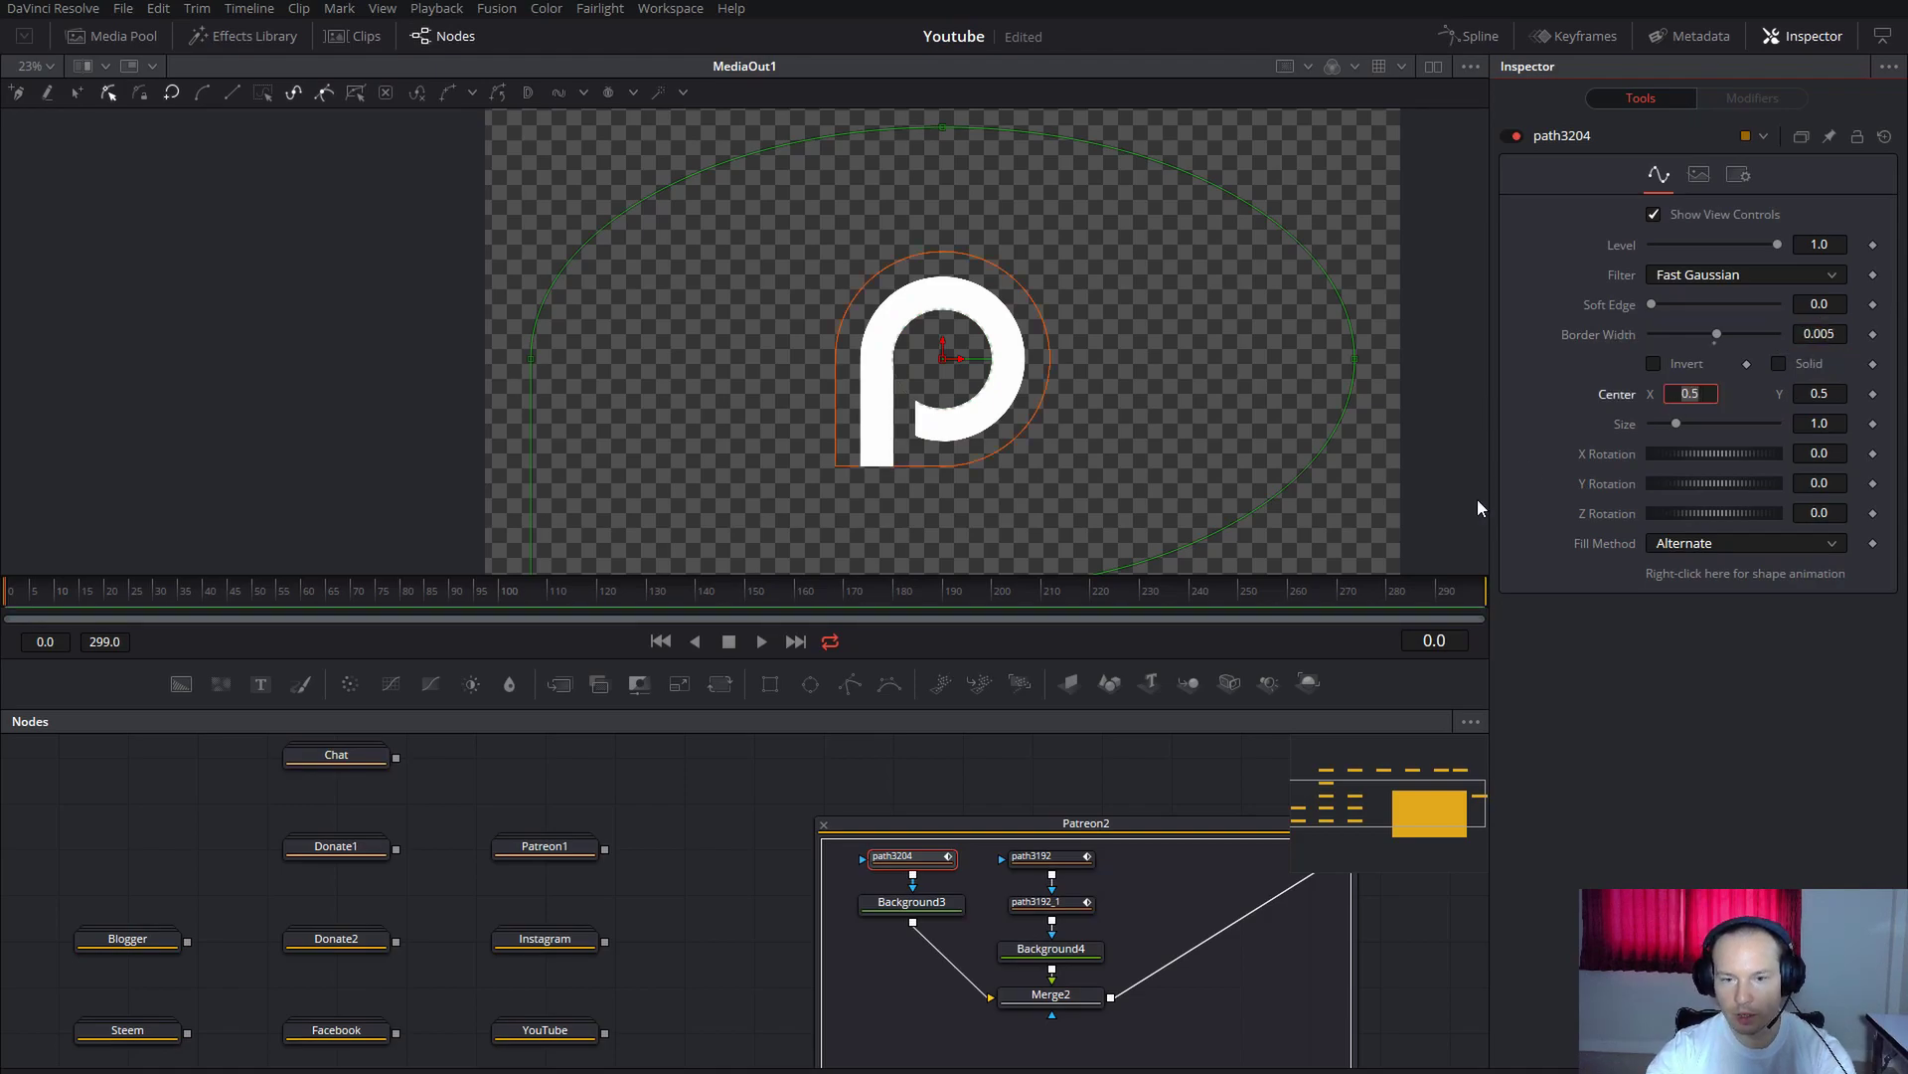
Compare path3192 with its duplicate path3192_1, then delete path3192_1.
{"action": "left_click", "coordinate": [1050, 948]}
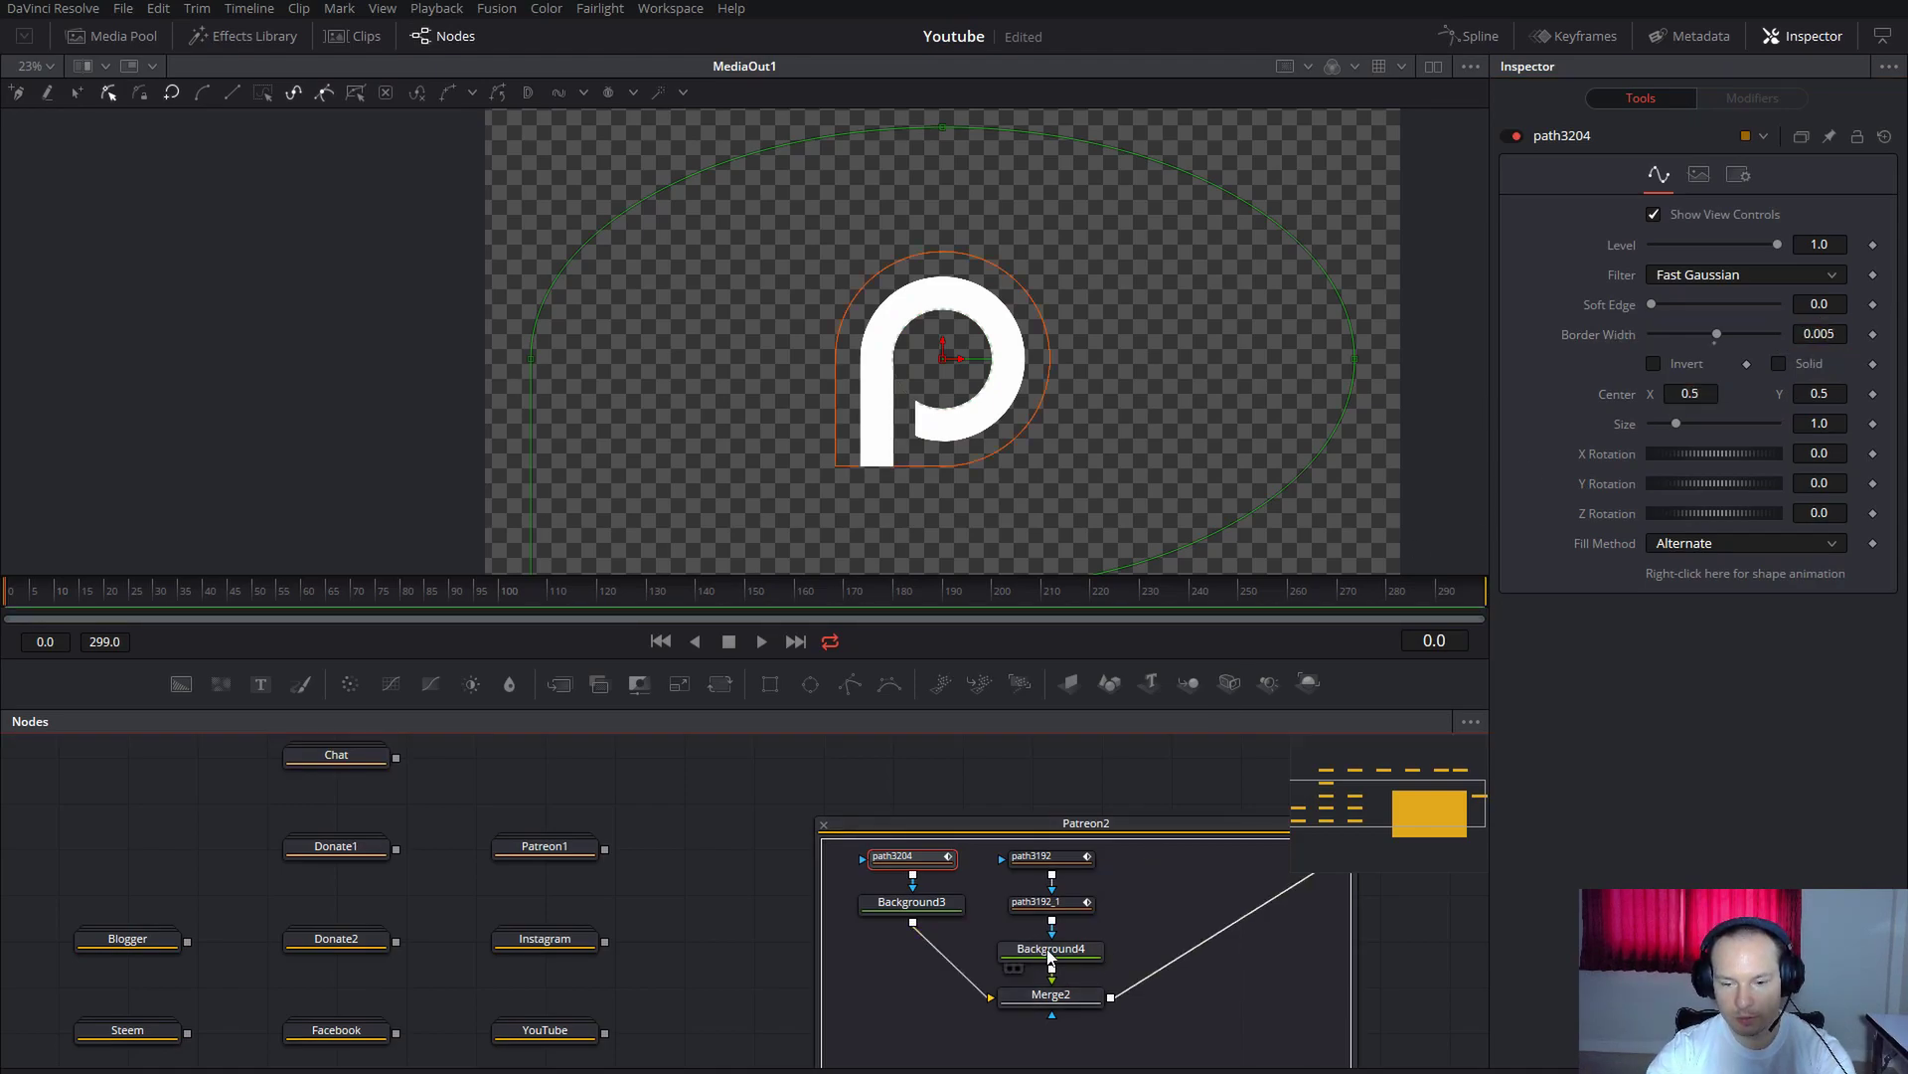
{"action": "left_click", "coordinate": [1067, 859]}
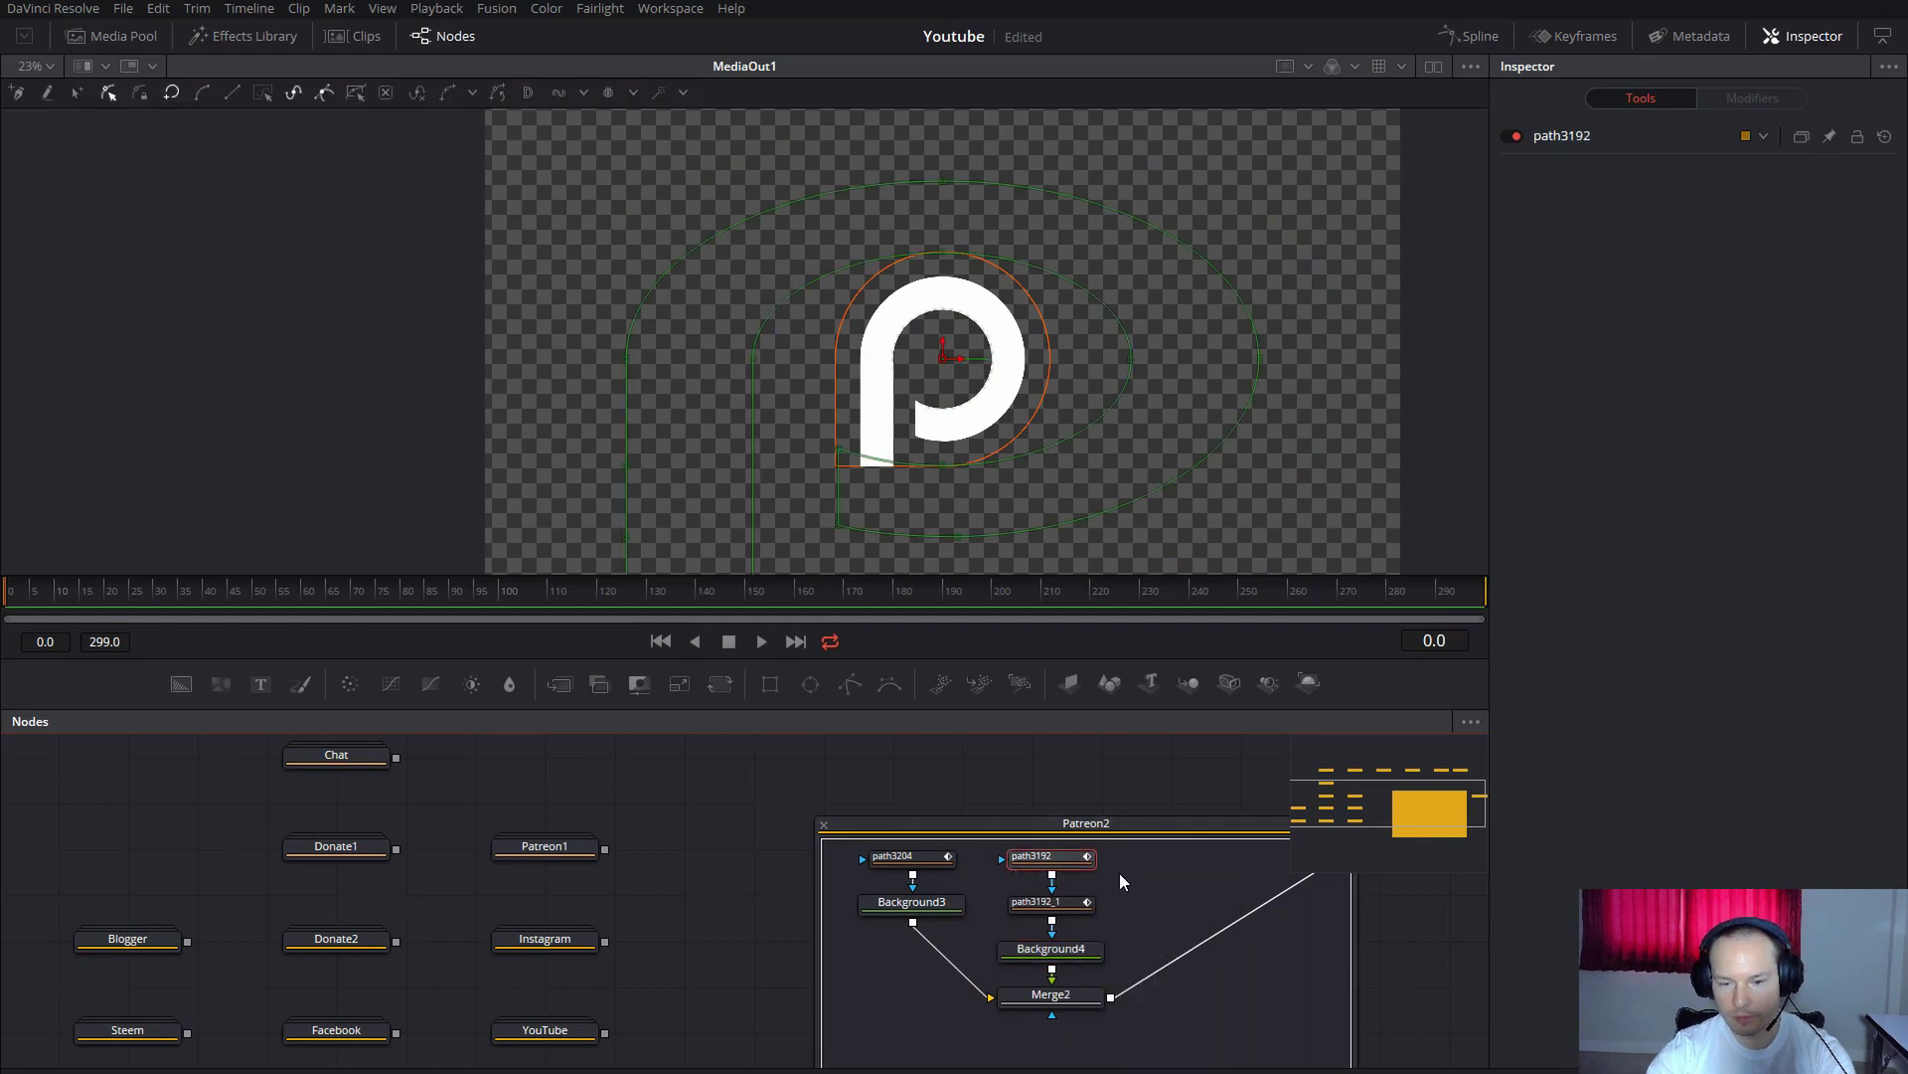
{"action": "left_click", "coordinate": [1054, 909]}
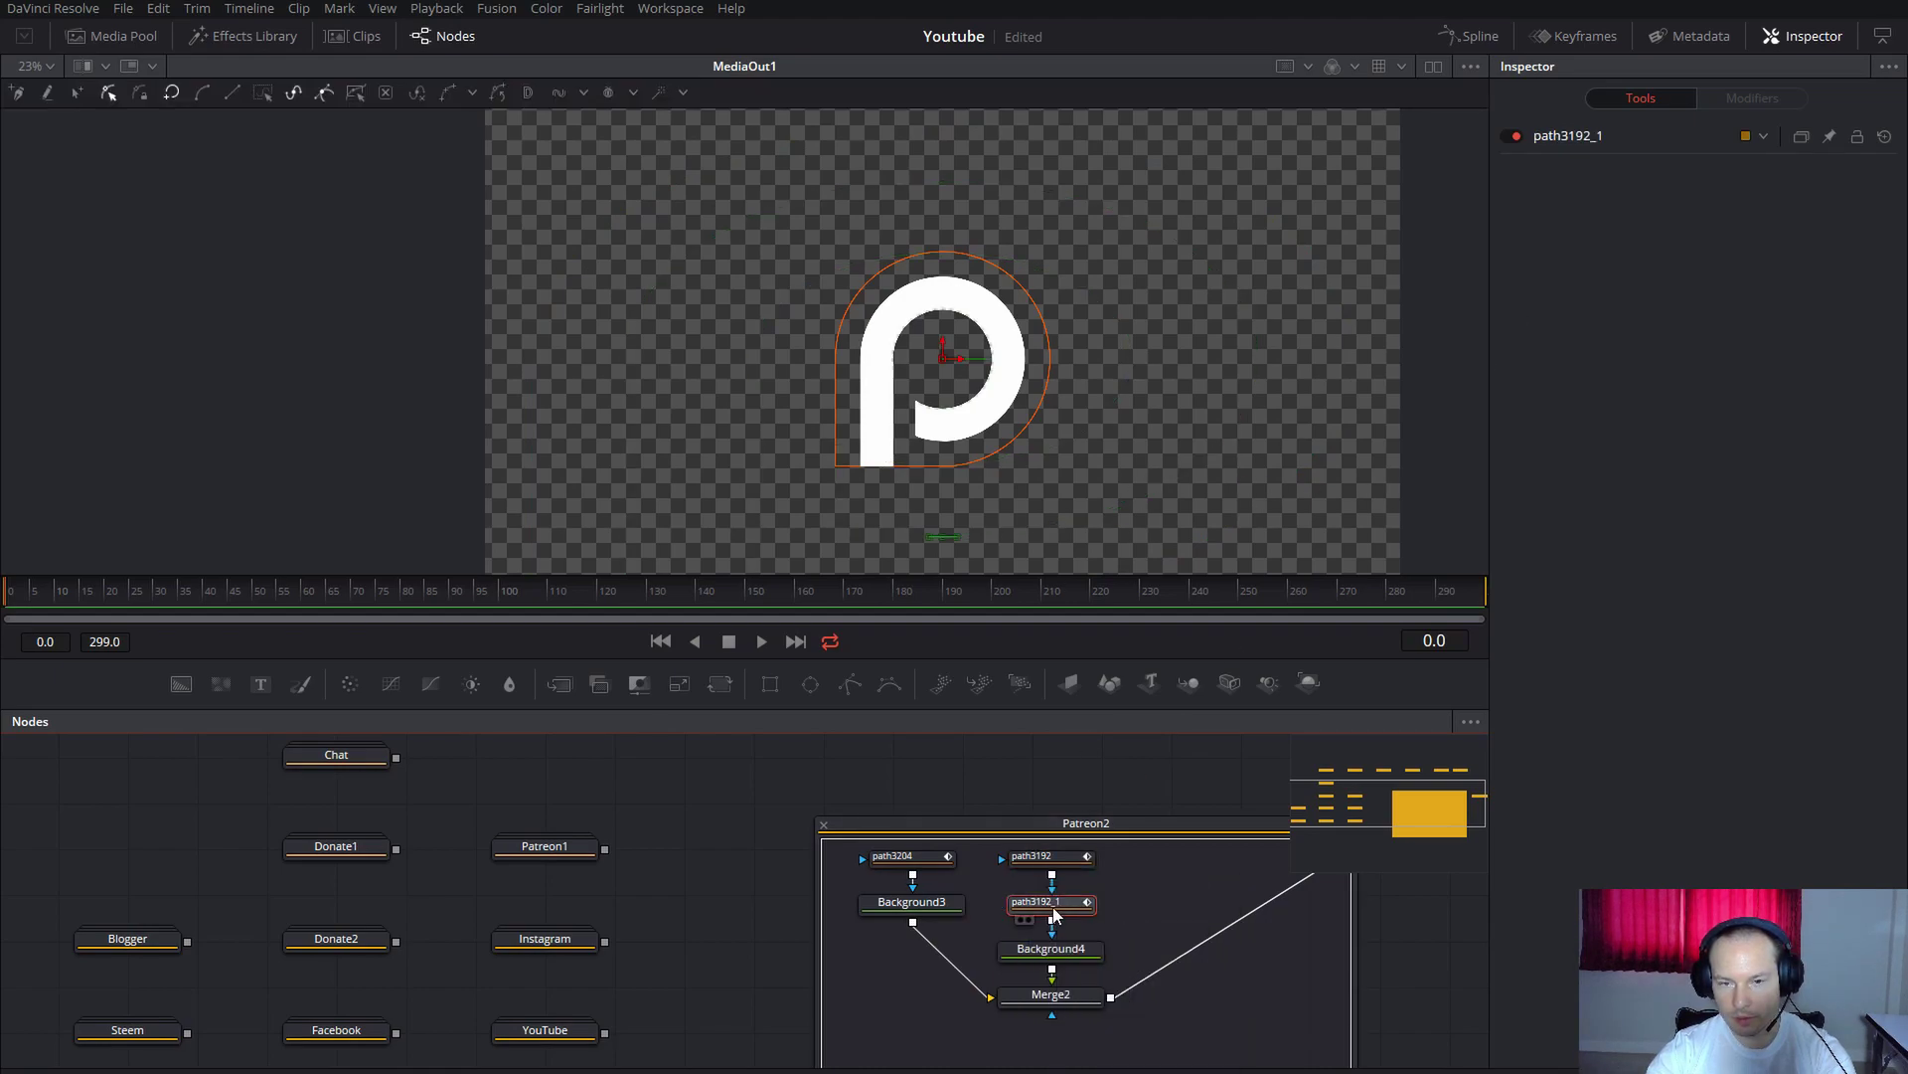
{"action": "left_click", "coordinate": [1061, 861]}
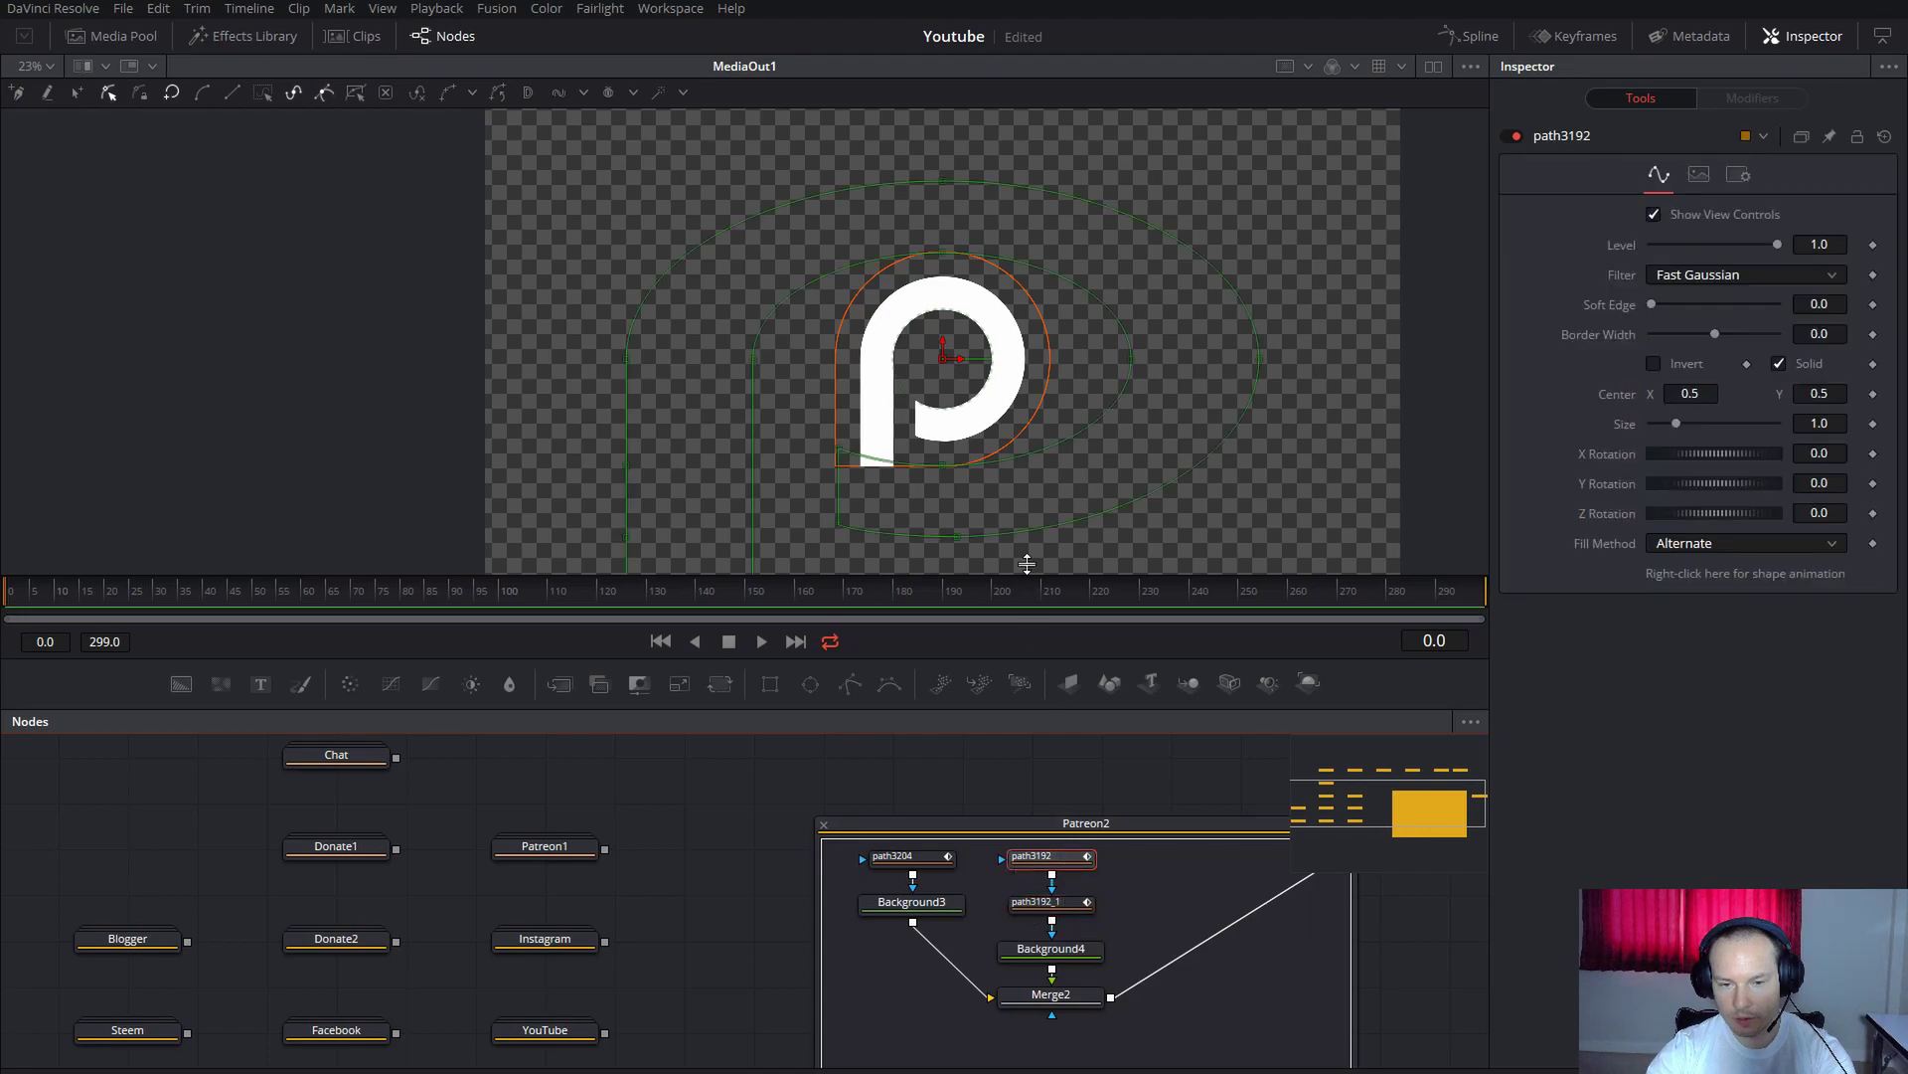
{"action": "left_click", "coordinate": [1086, 915]}
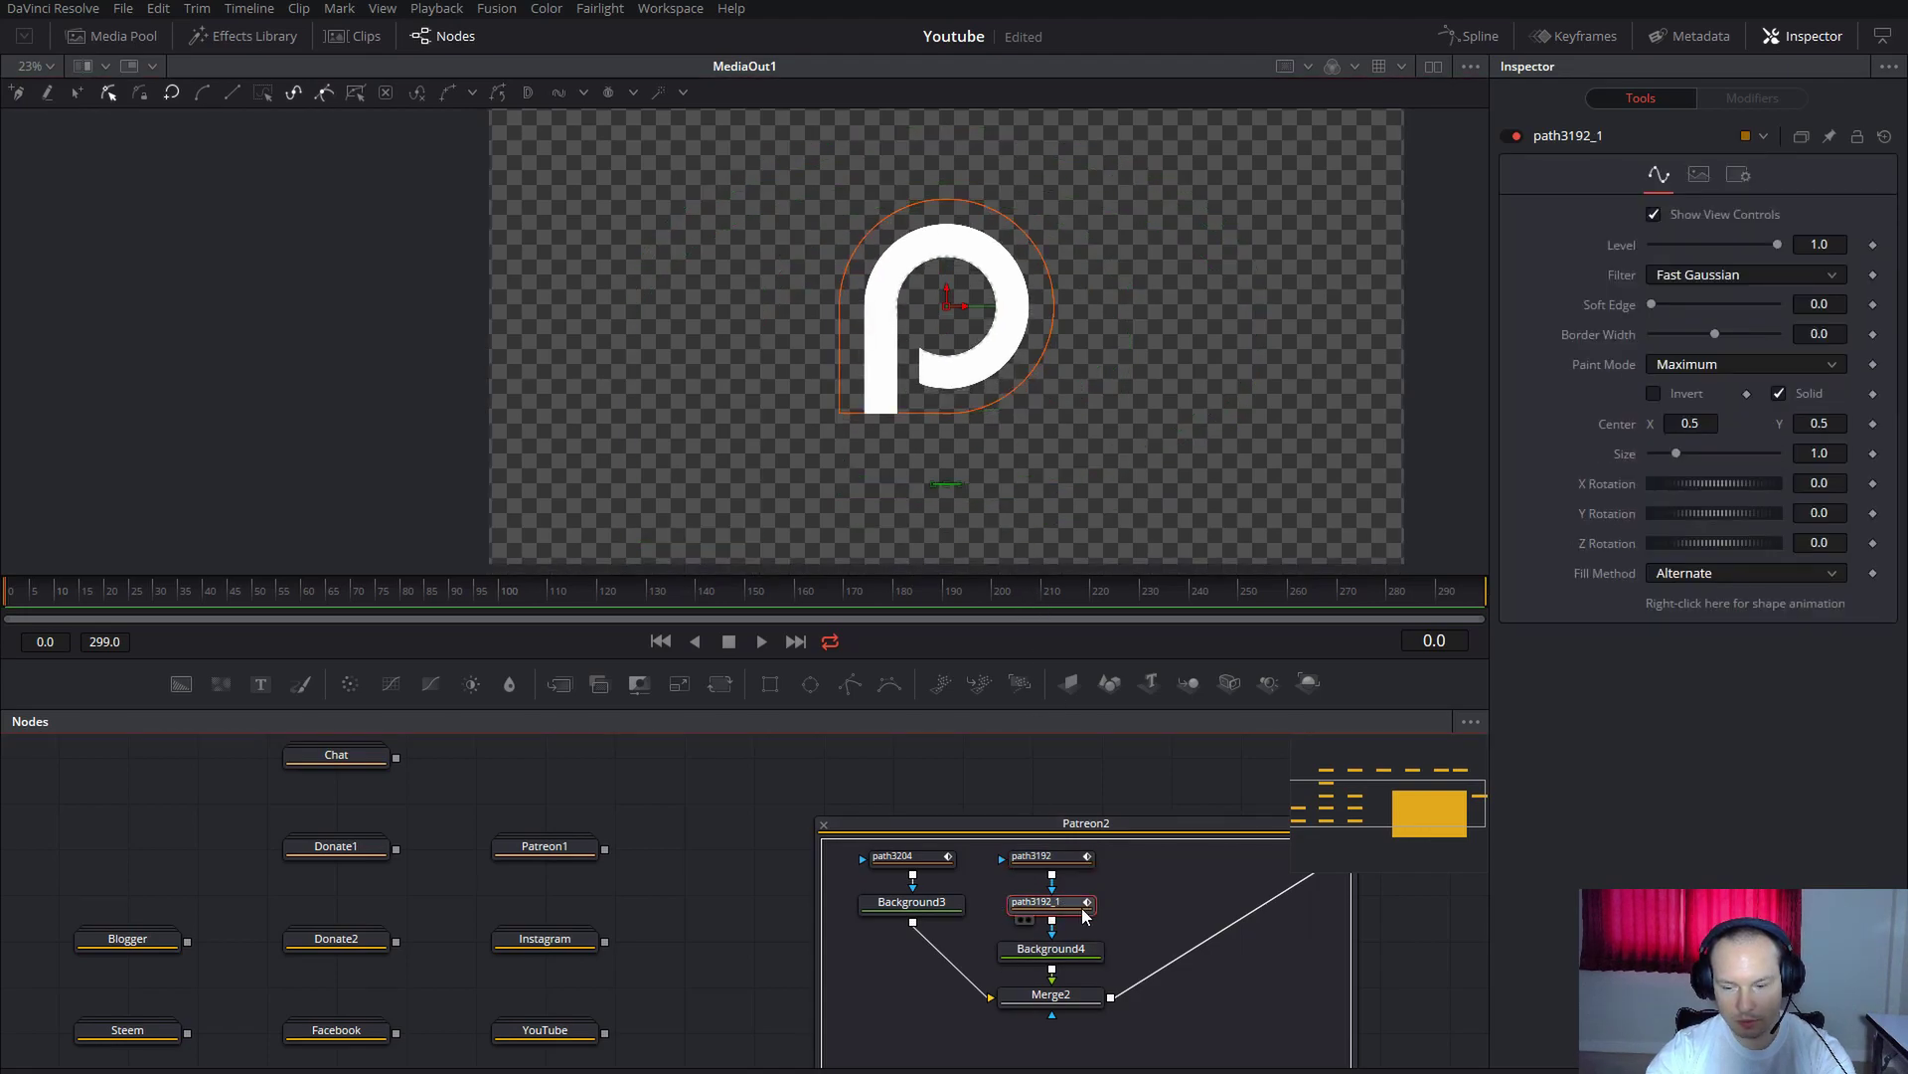
{"action": "key", "text": "Delete"}
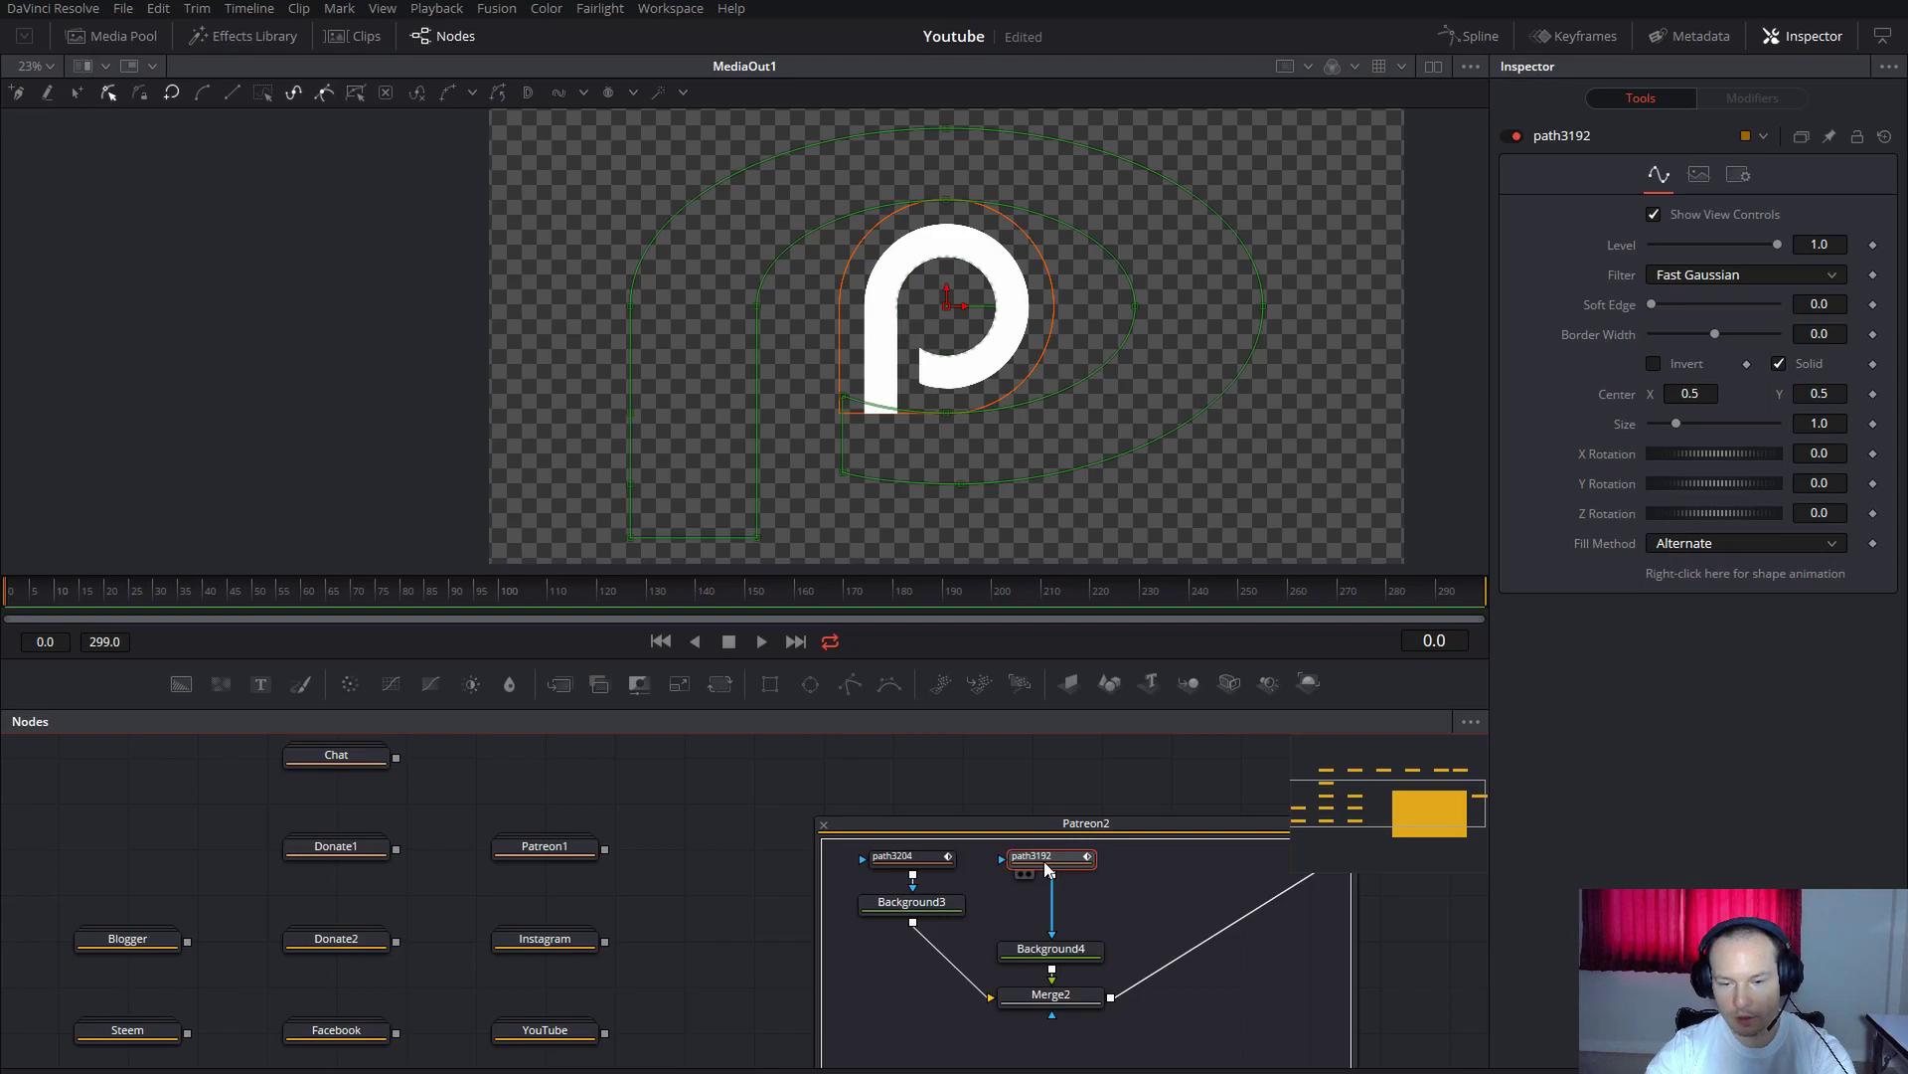
Turn off Solid on path3192, set its border width to 0.005, and collapse Patreon2.
{"action": "left_click", "coordinate": [1778, 365]}
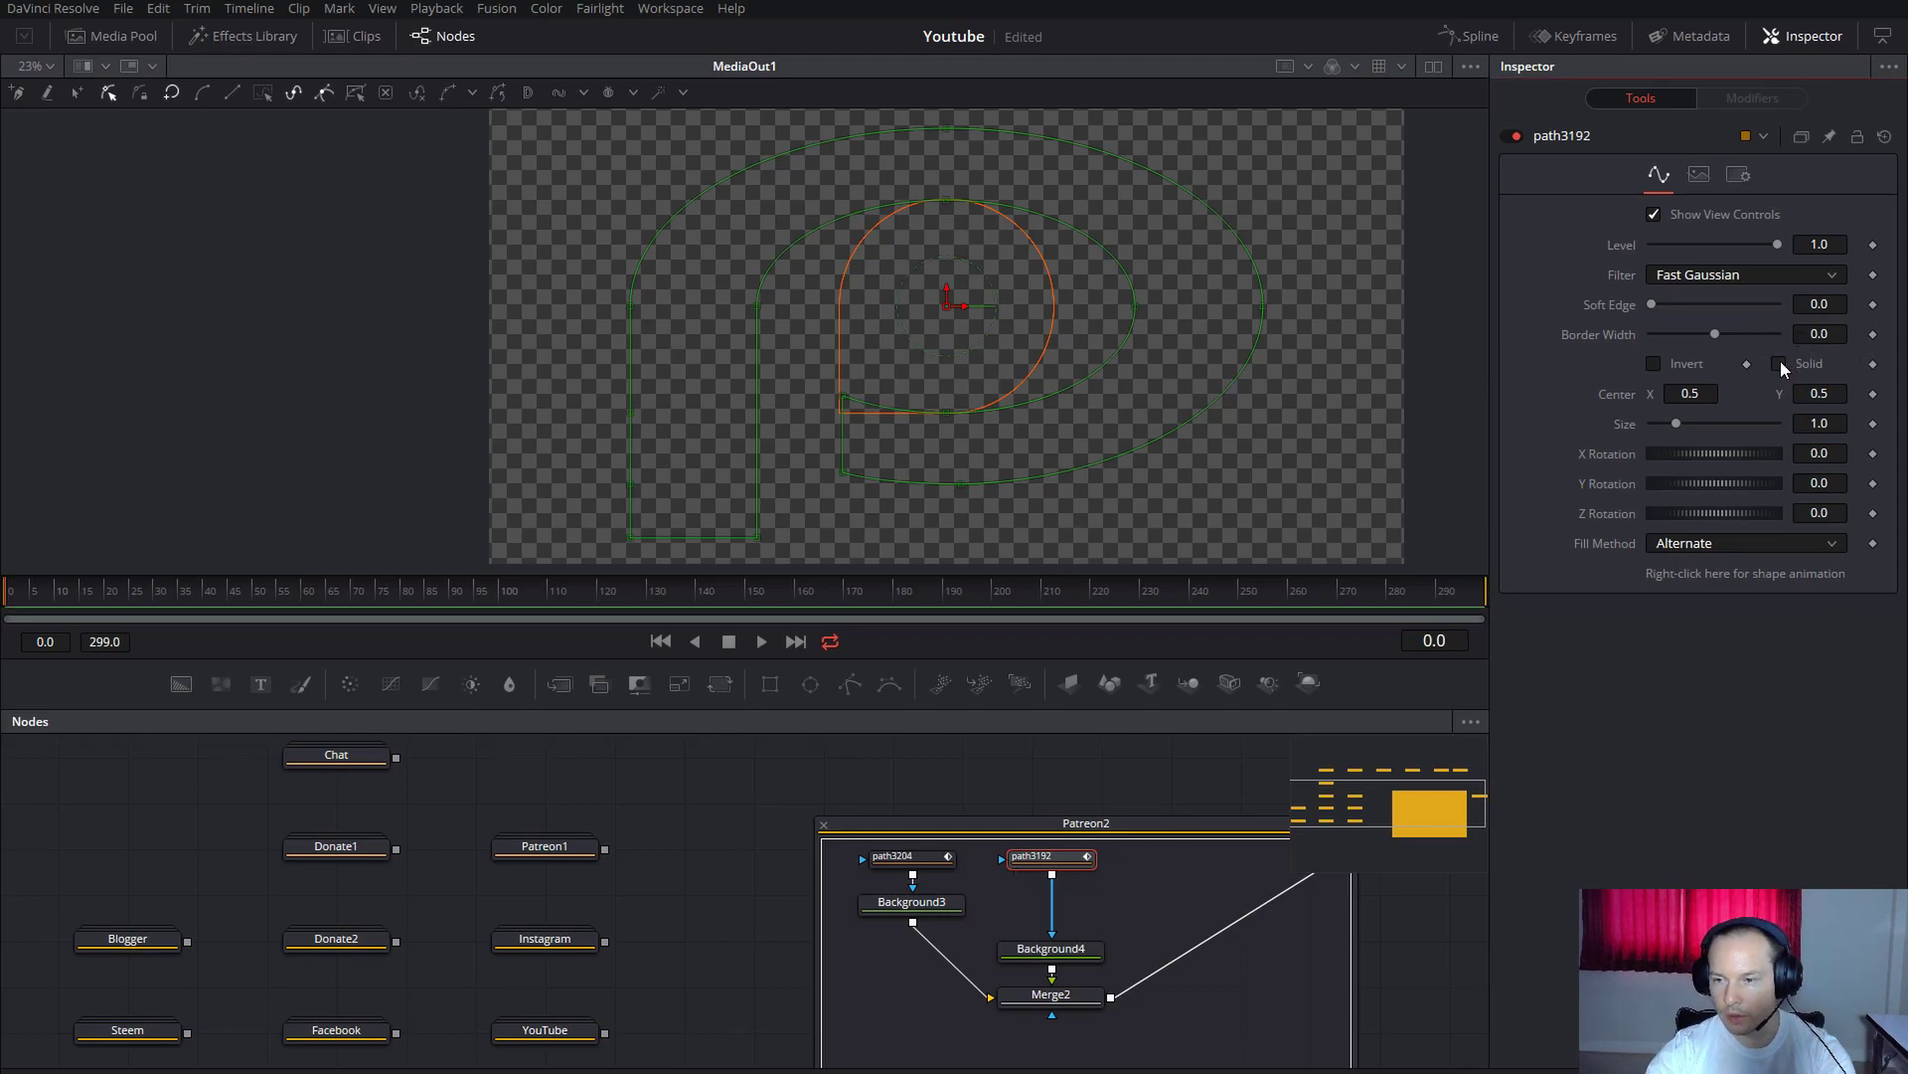
{"action": "left_click", "coordinate": [1819, 334]}
{"action": "type", "text": "0.005"}
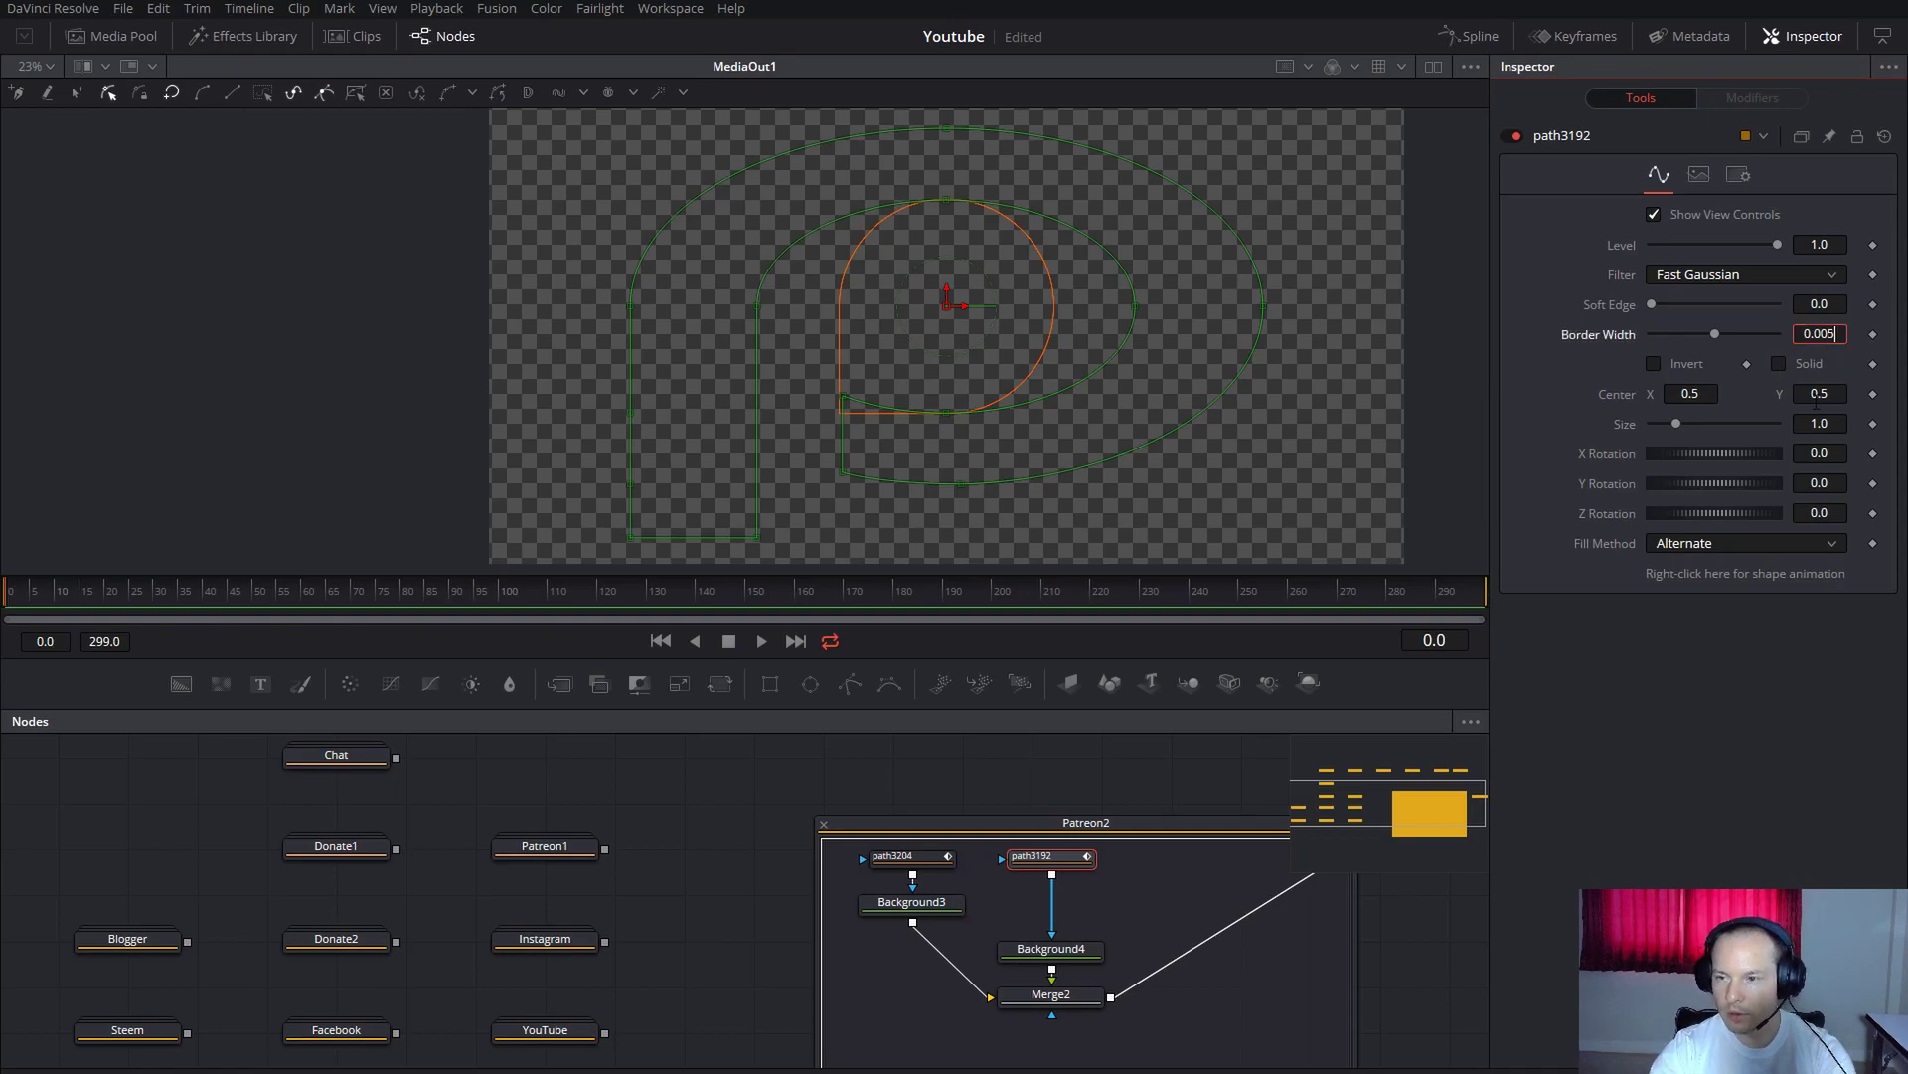
{"action": "key", "text": "Tab"}
{"action": "left_click", "coordinate": [1035, 798]}
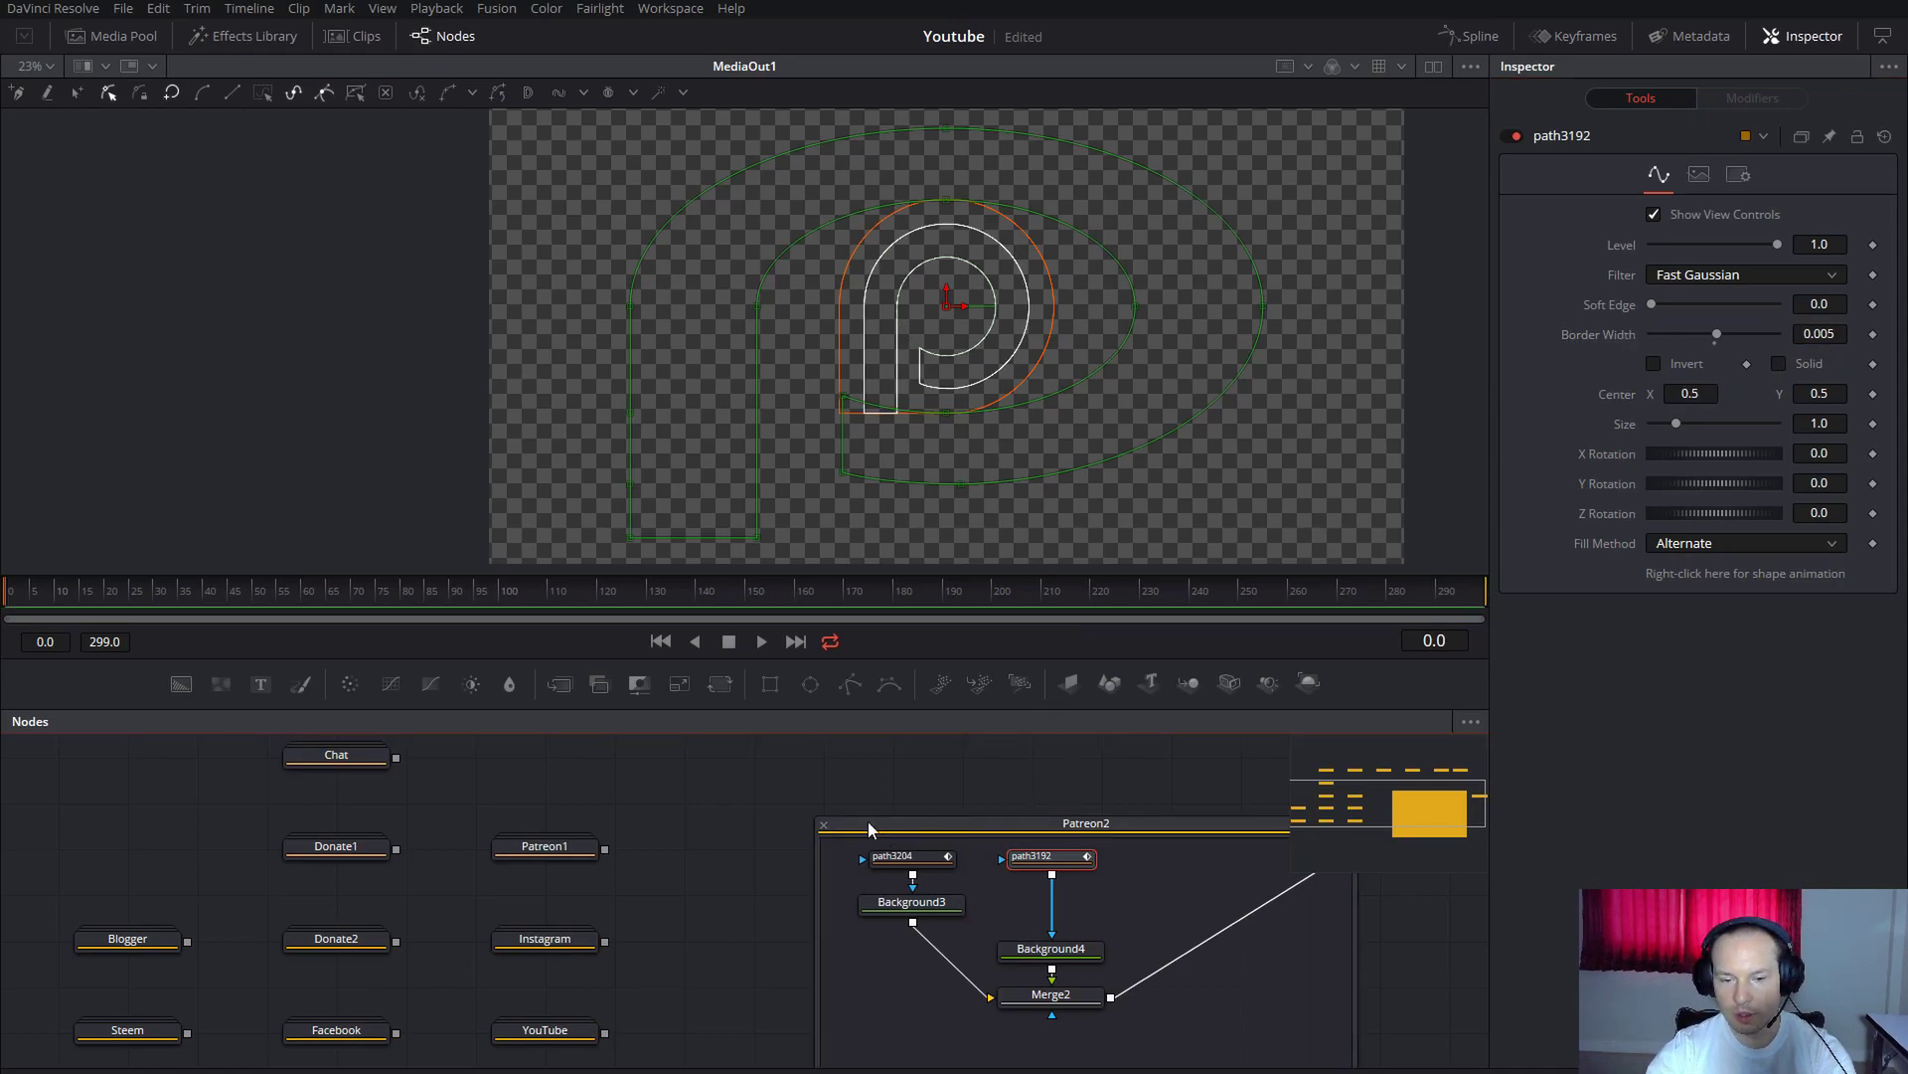
{"action": "left_click", "coordinate": [824, 826]}
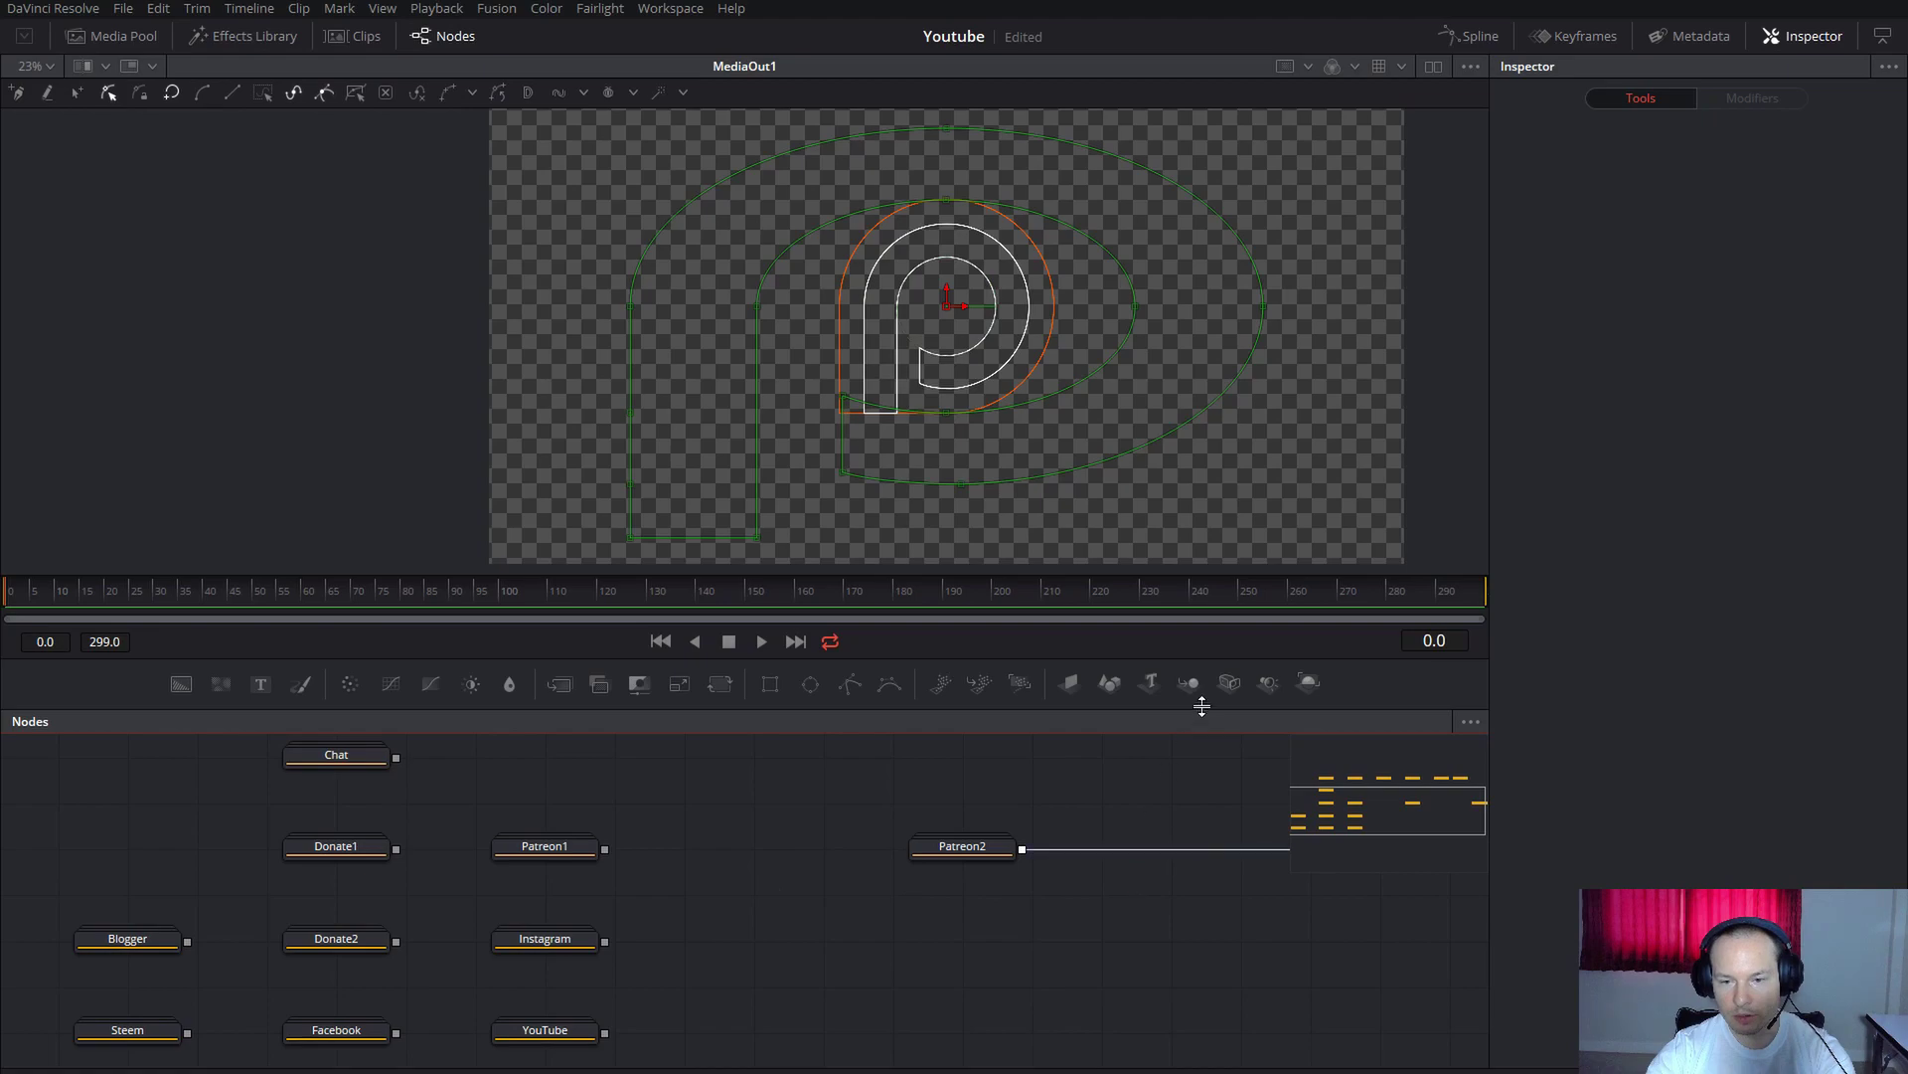
Preview the outlined Patreon logo in MediaOut4K, then delete the Patreon2 node.
{"action": "left_click", "coordinate": [922, 897]}
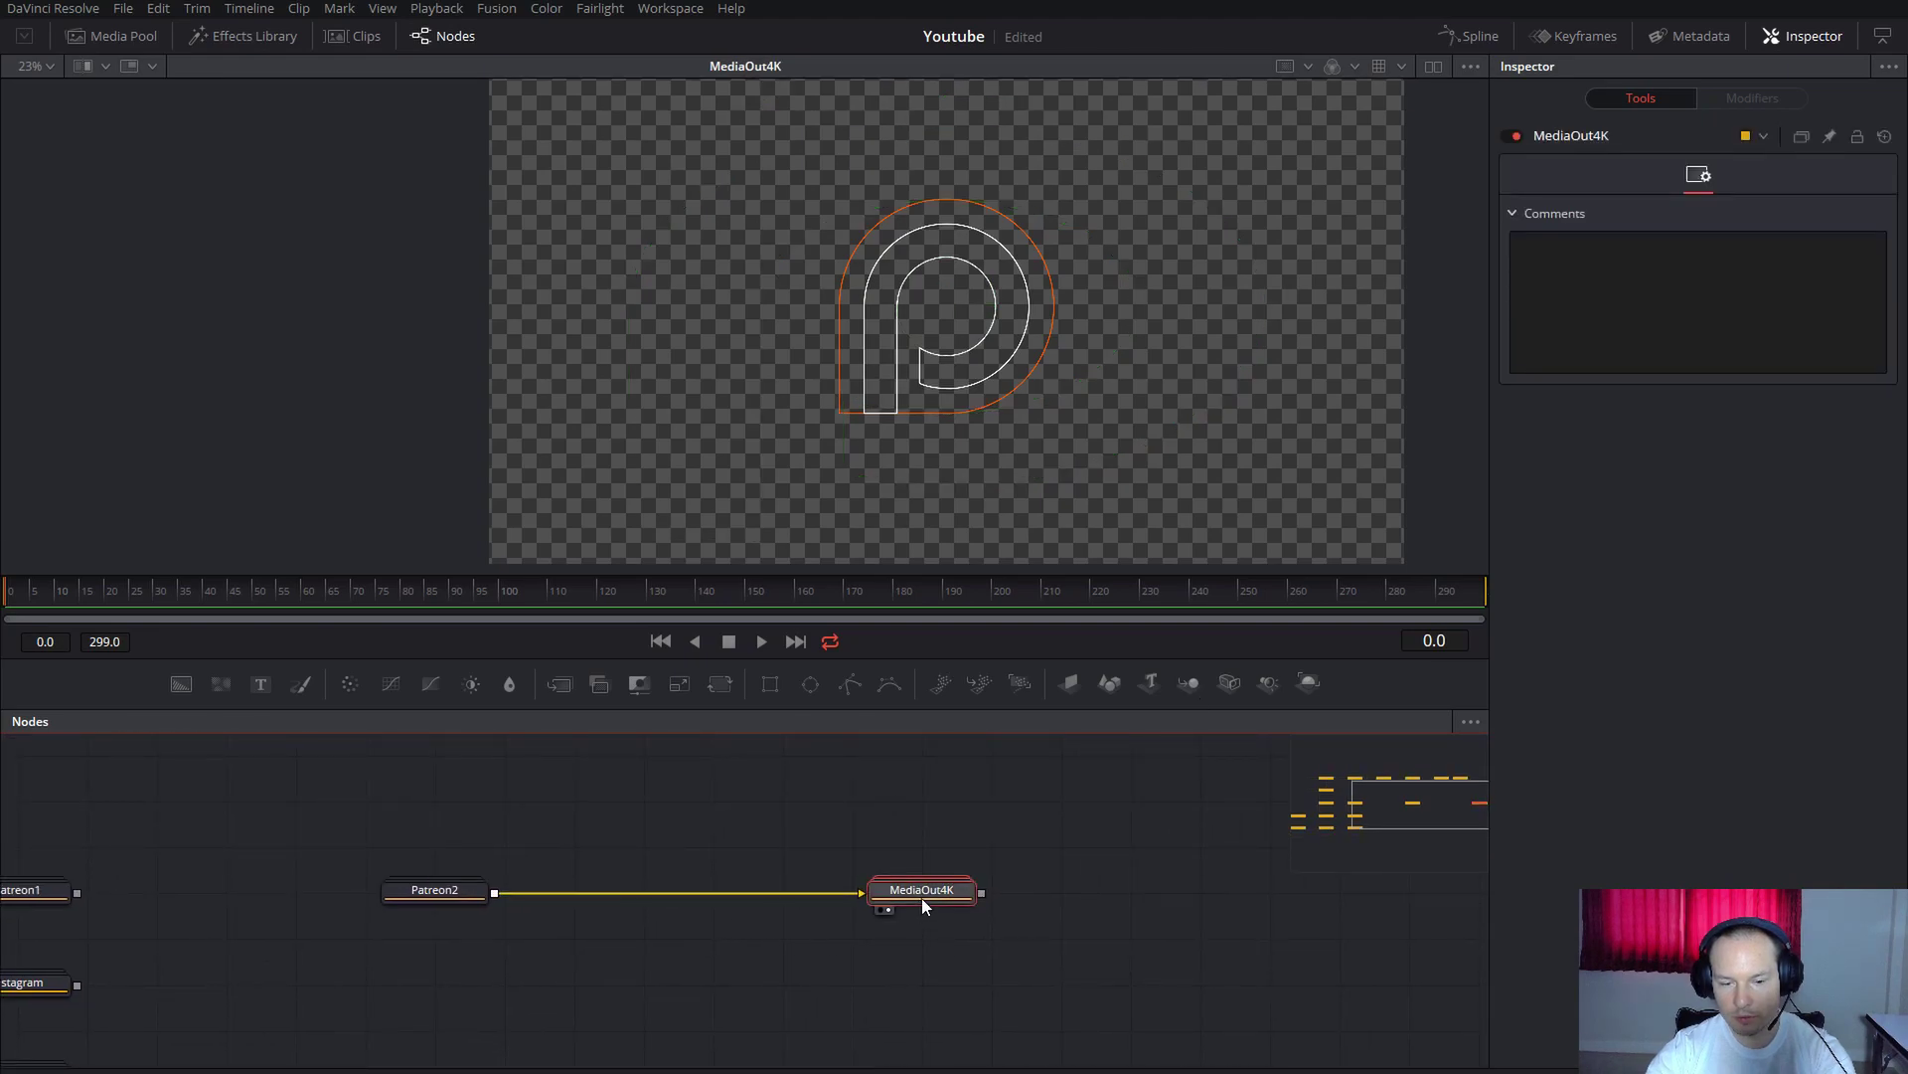
{"action": "scroll", "coordinate": [891, 369], "scroll_direction": "up", "scroll_amount": 5}
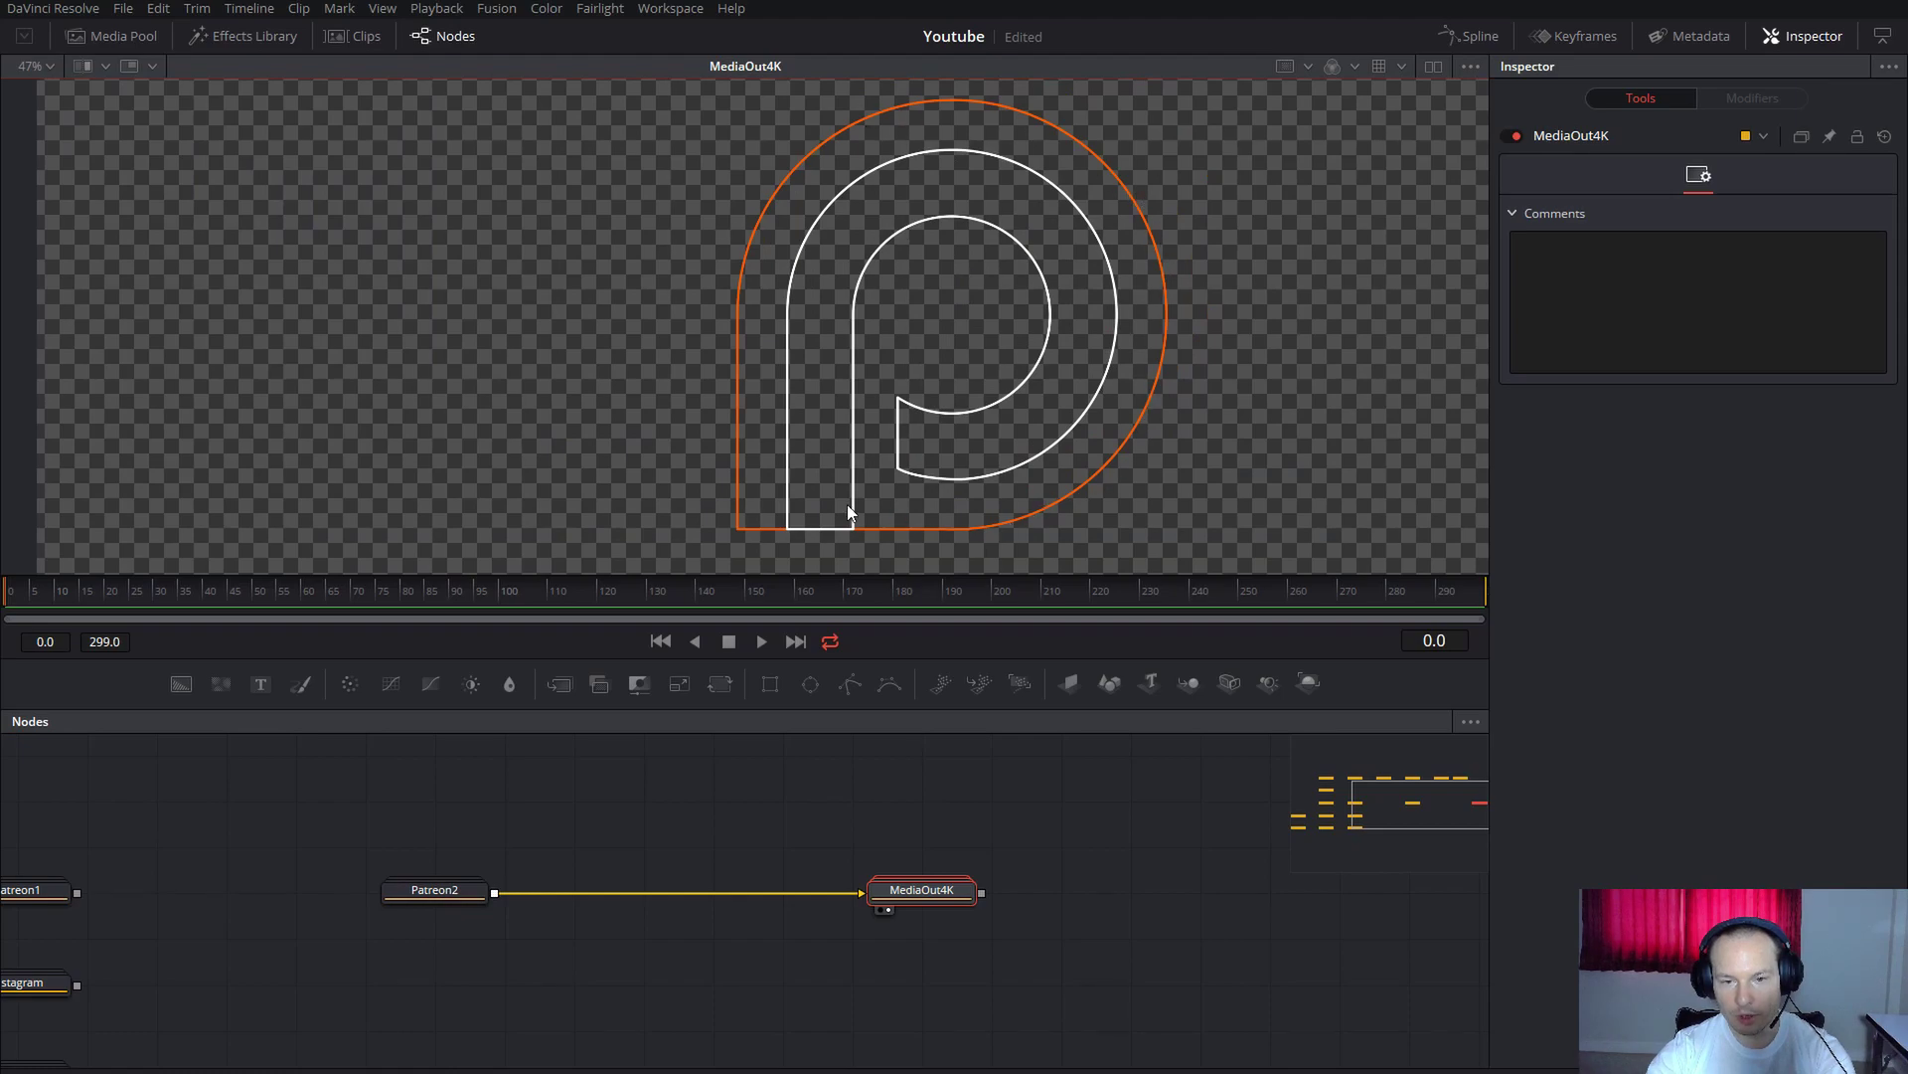
{"action": "left_click_drag", "start_coordinate": [647, 892], "coordinate": [1040, 920]}
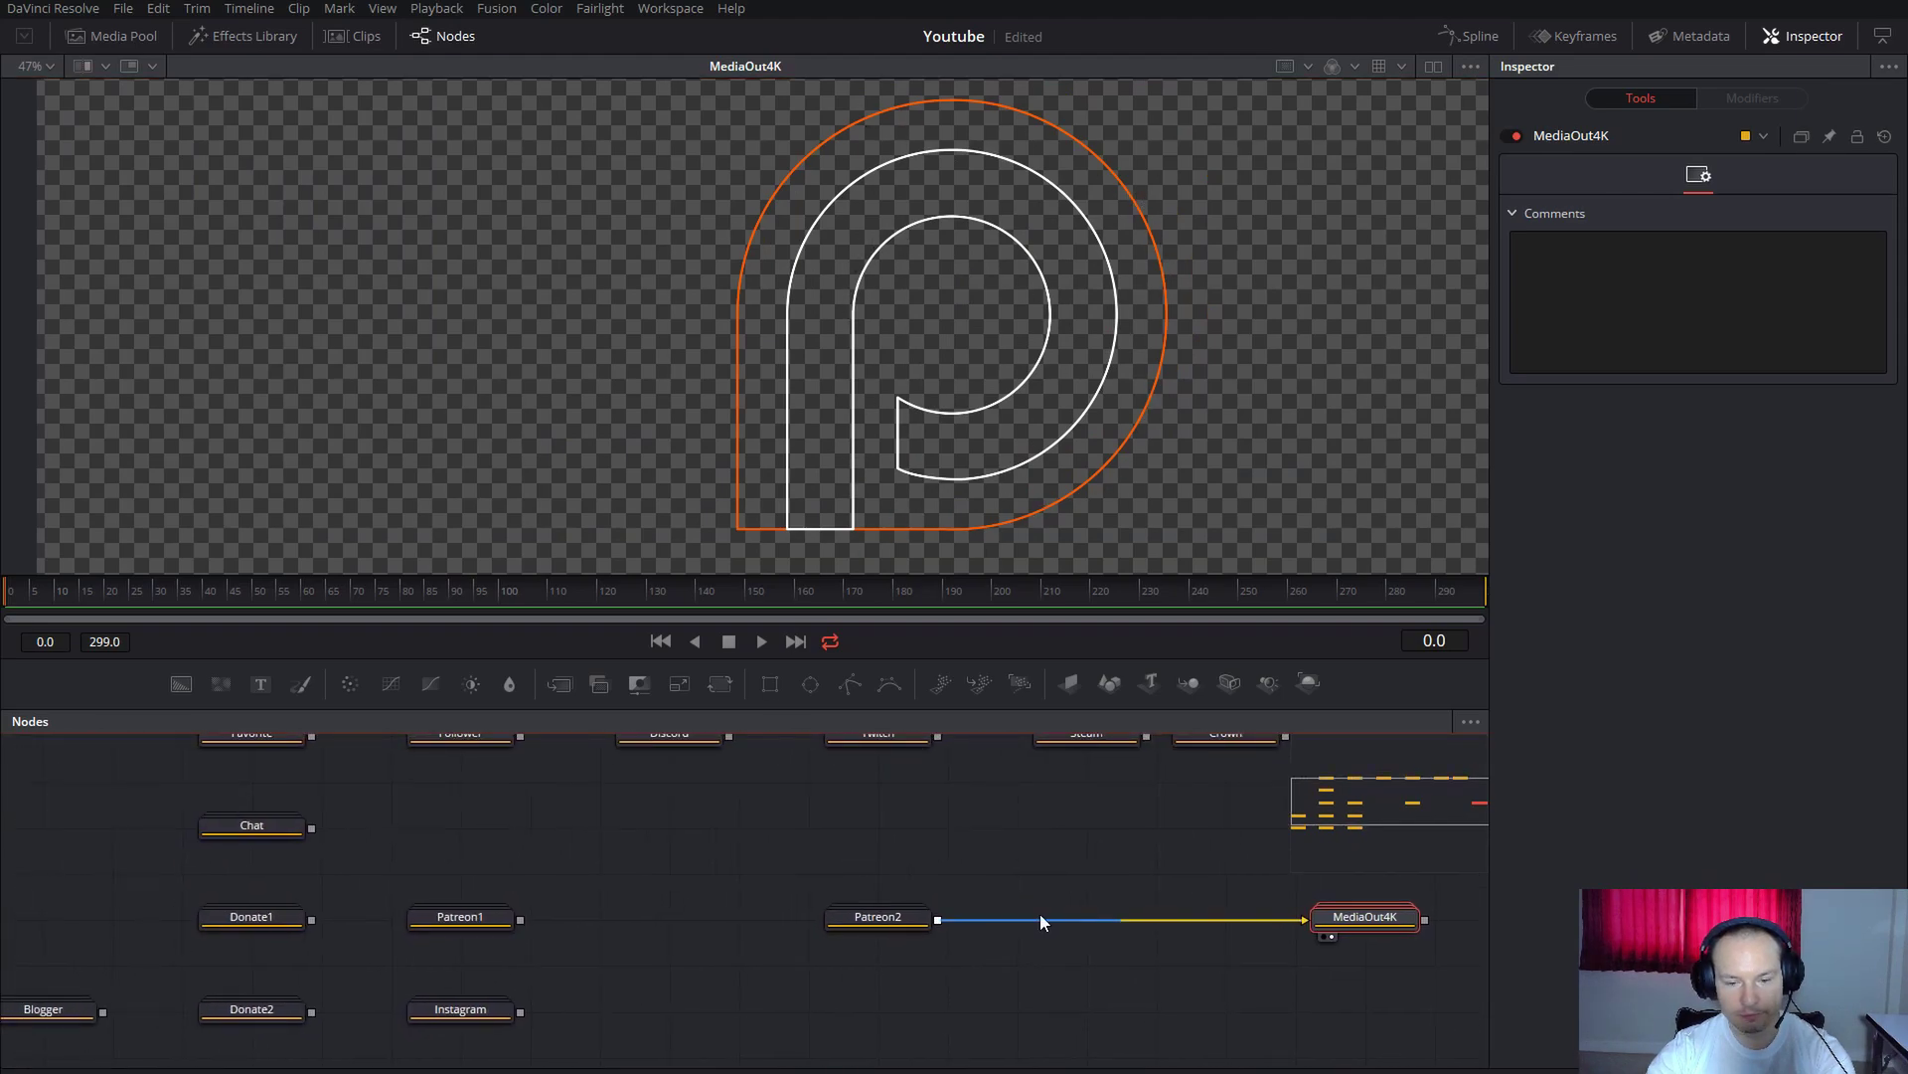
{"action": "left_click", "coordinate": [881, 914]}
{"action": "key", "text": "Delete"}
Move the Facebook node beside MediaOut4K and wire its output into MediaOut4K.
{"action": "left_click_drag", "start_coordinate": [781, 930], "coordinate": [1047, 881]}
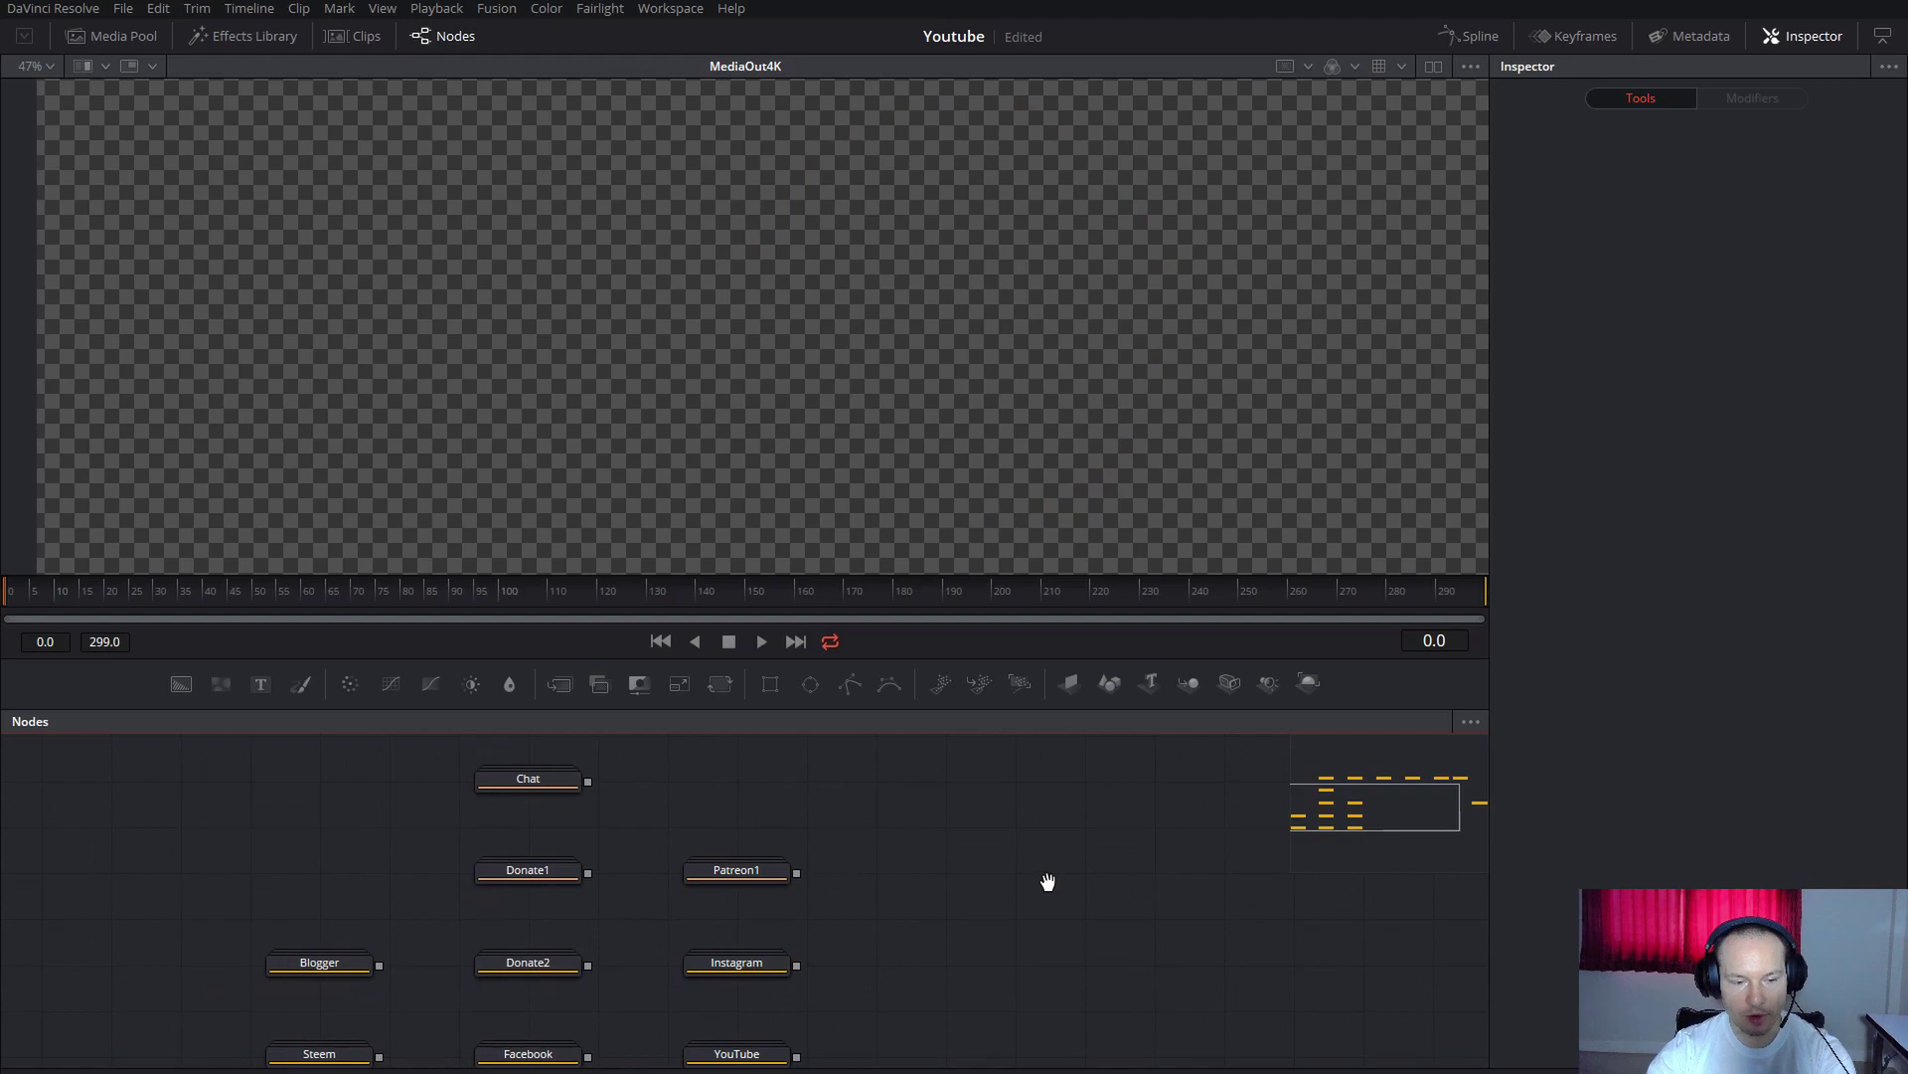
{"action": "scroll", "coordinate": [1048, 882], "scroll_direction": "down", "scroll_amount": 3}
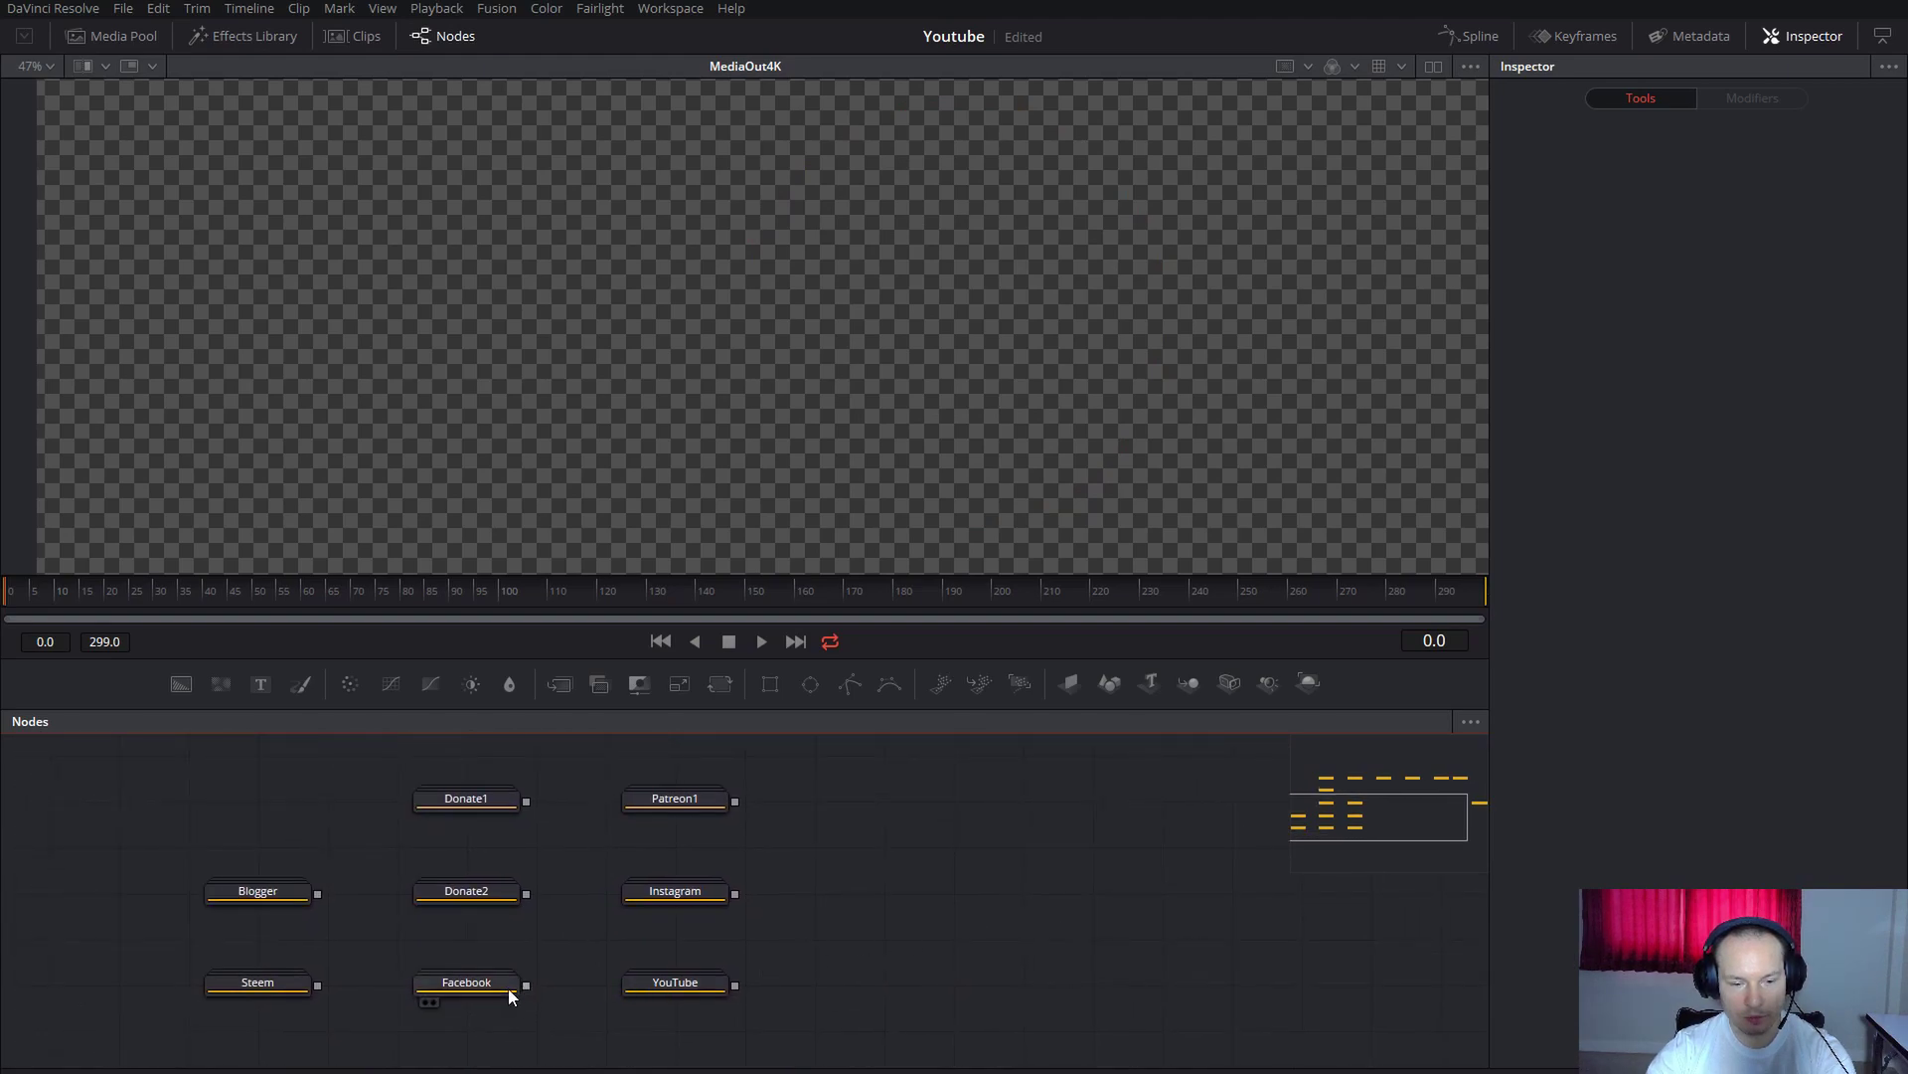
{"action": "left_click_drag", "start_coordinate": [509, 988], "coordinate": [1036, 875]}
{"action": "scroll", "coordinate": [1036, 875], "scroll_direction": "right", "scroll_amount": 3}
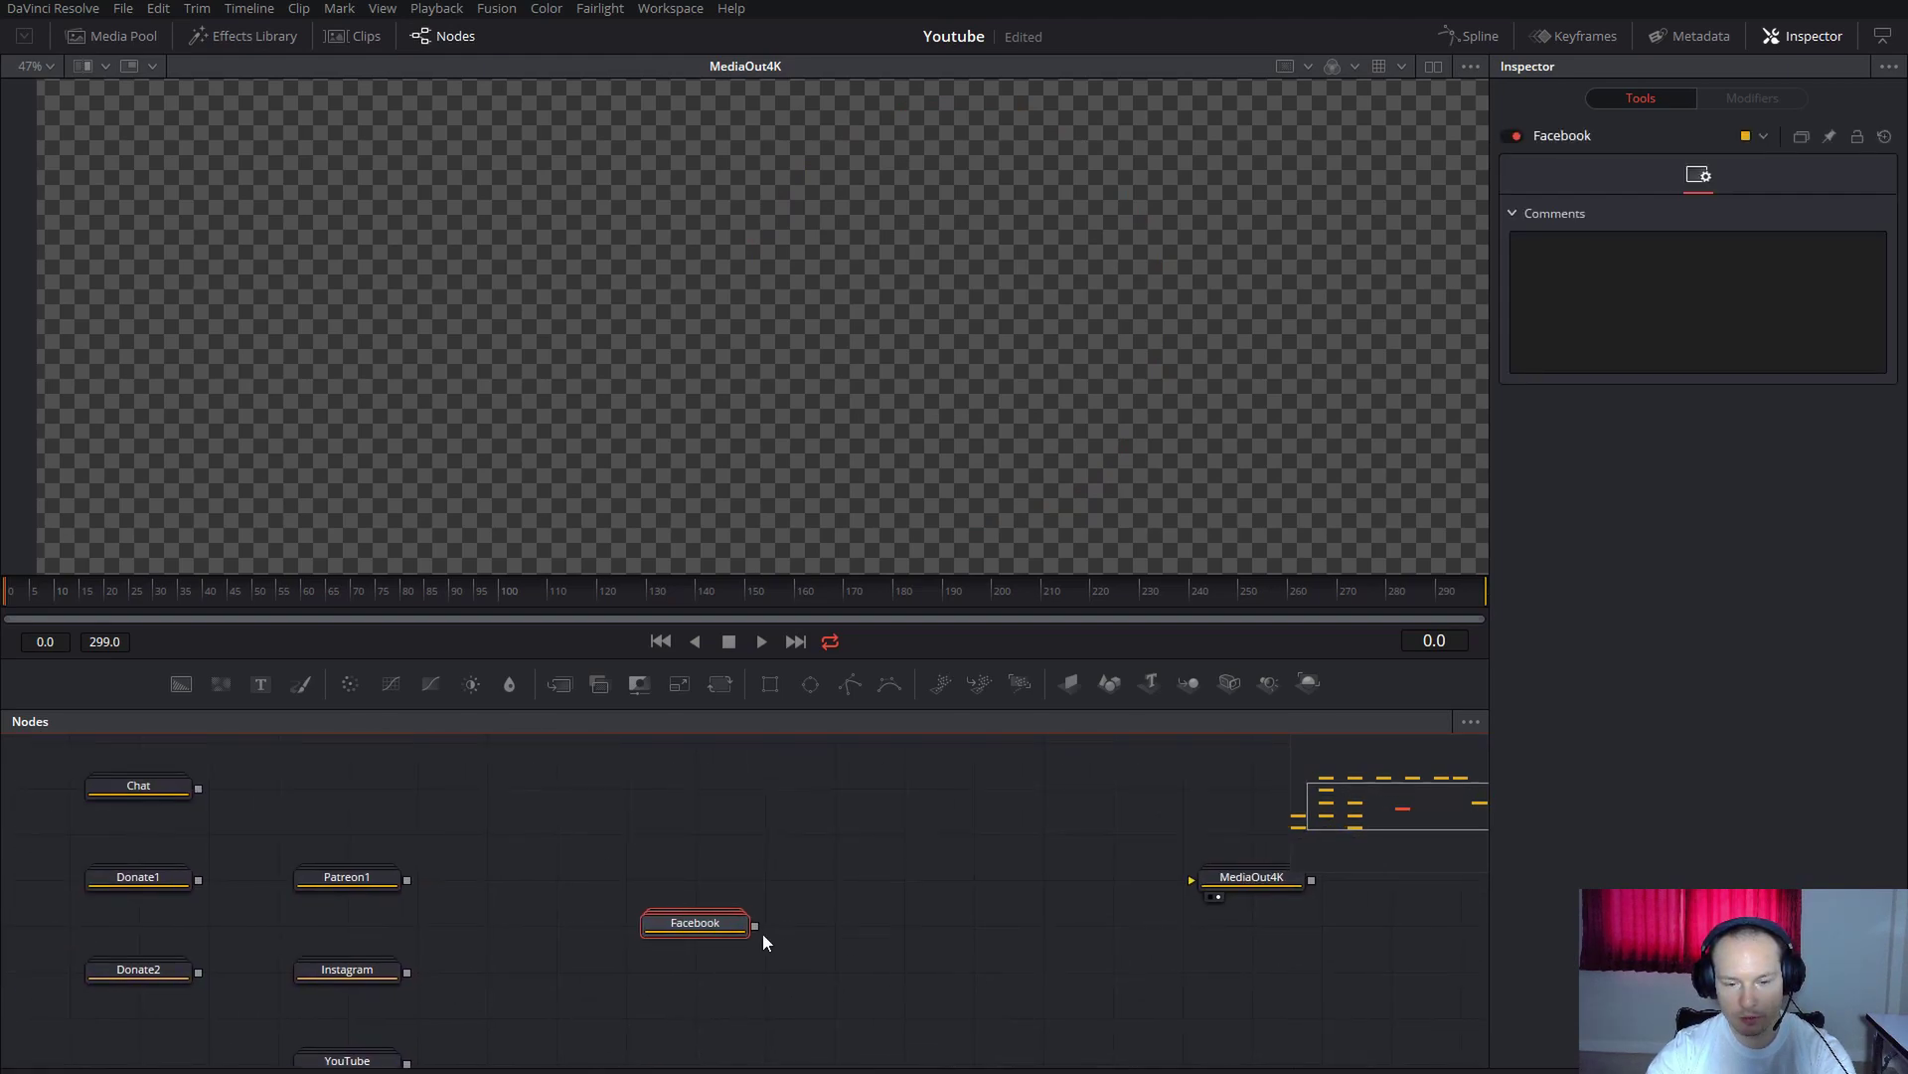
{"action": "left_click_drag", "start_coordinate": [756, 926], "coordinate": [1193, 878]}
{"action": "left_click_drag", "start_coordinate": [711, 921], "coordinate": [780, 875]}
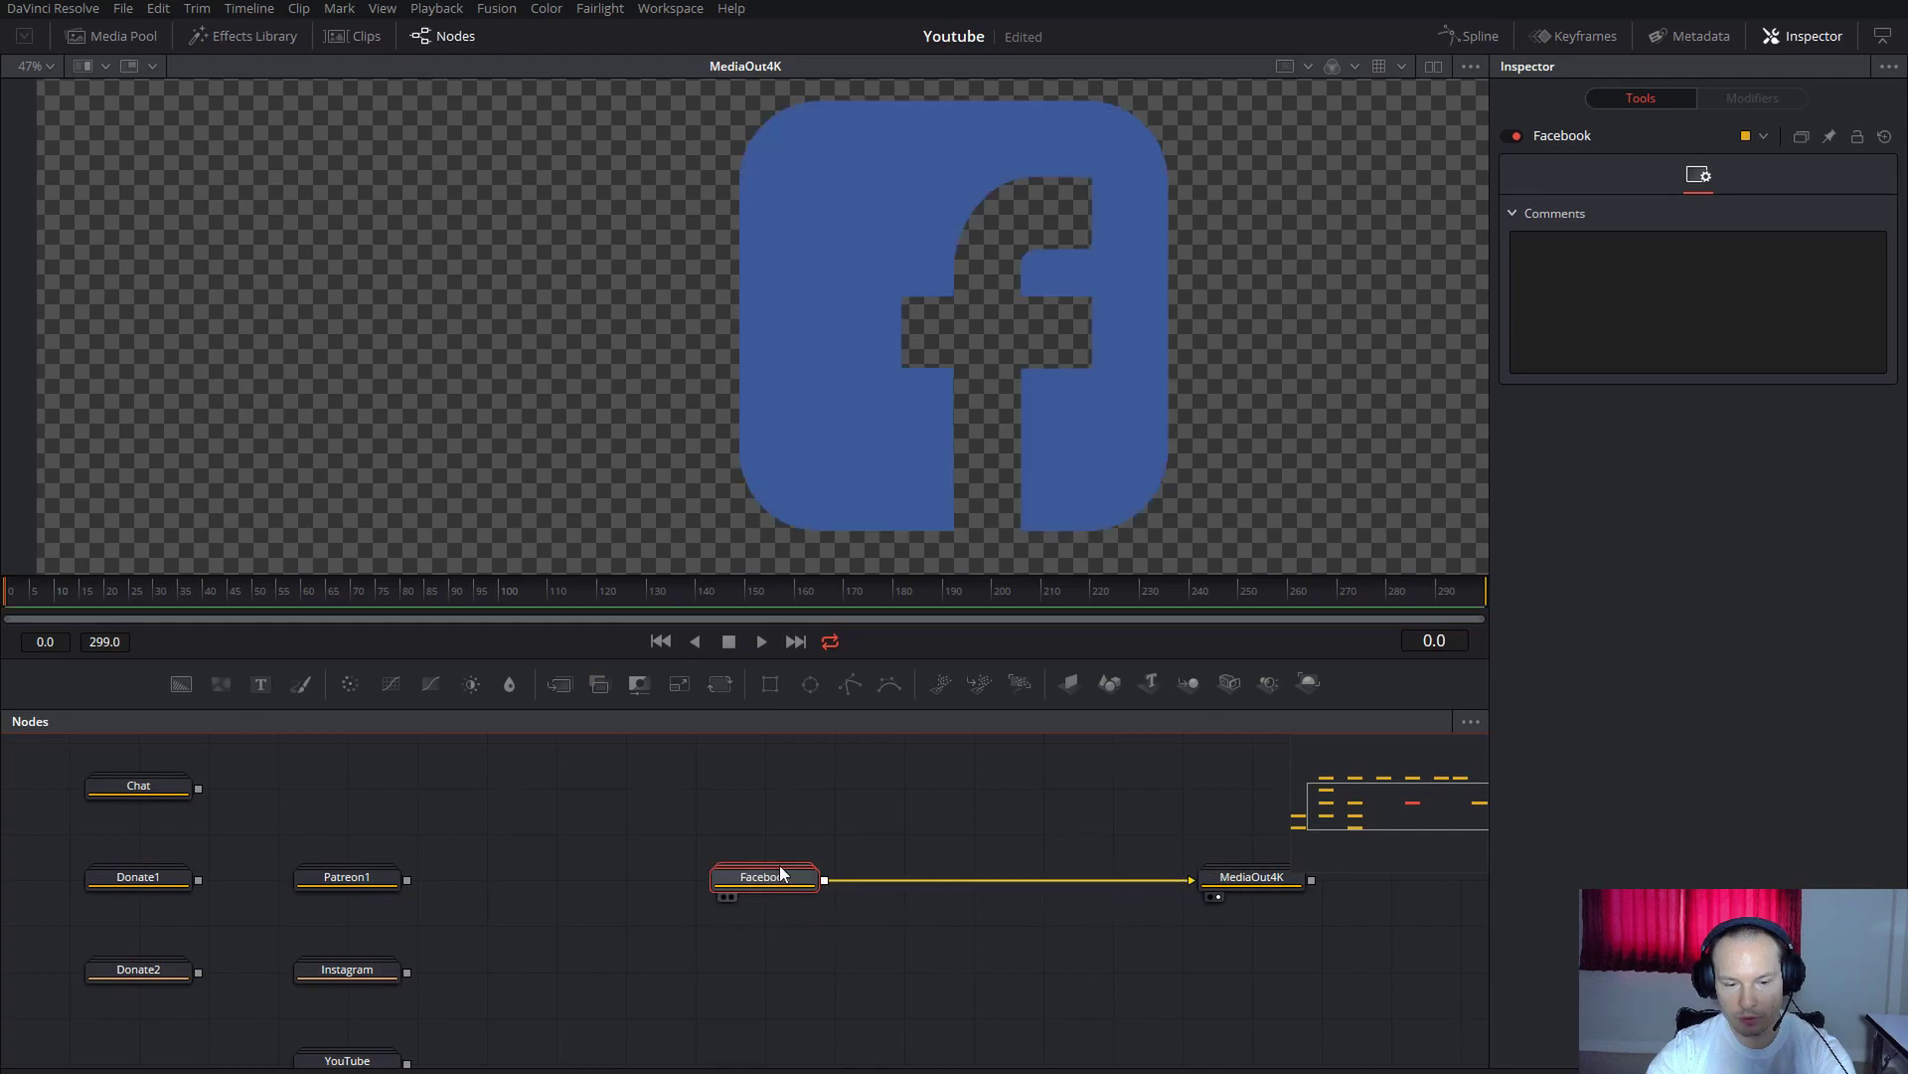
Uncheck Solid on Polygon20, set its border width to 0.005, and collapse the Facebook group.
{"action": "left_click", "coordinate": [785, 877]}
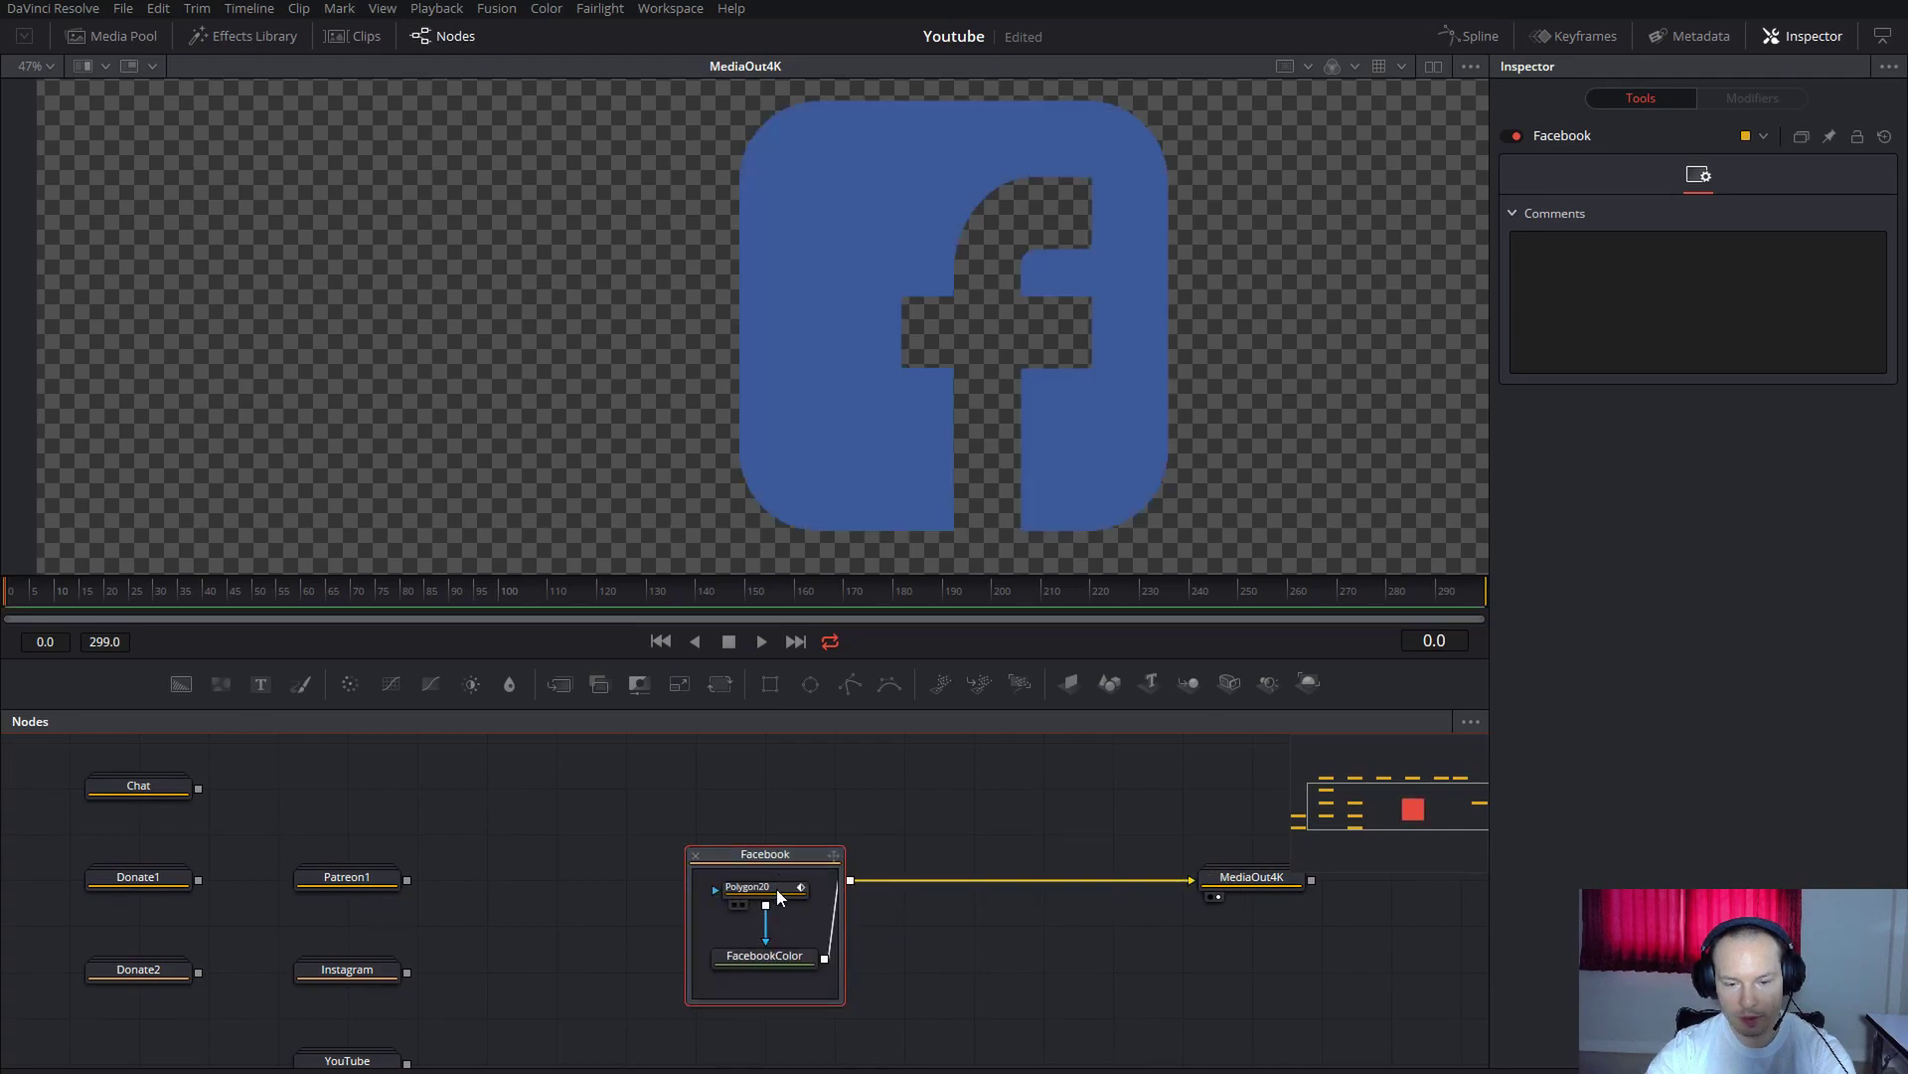
{"action": "left_click", "coordinate": [778, 890]}
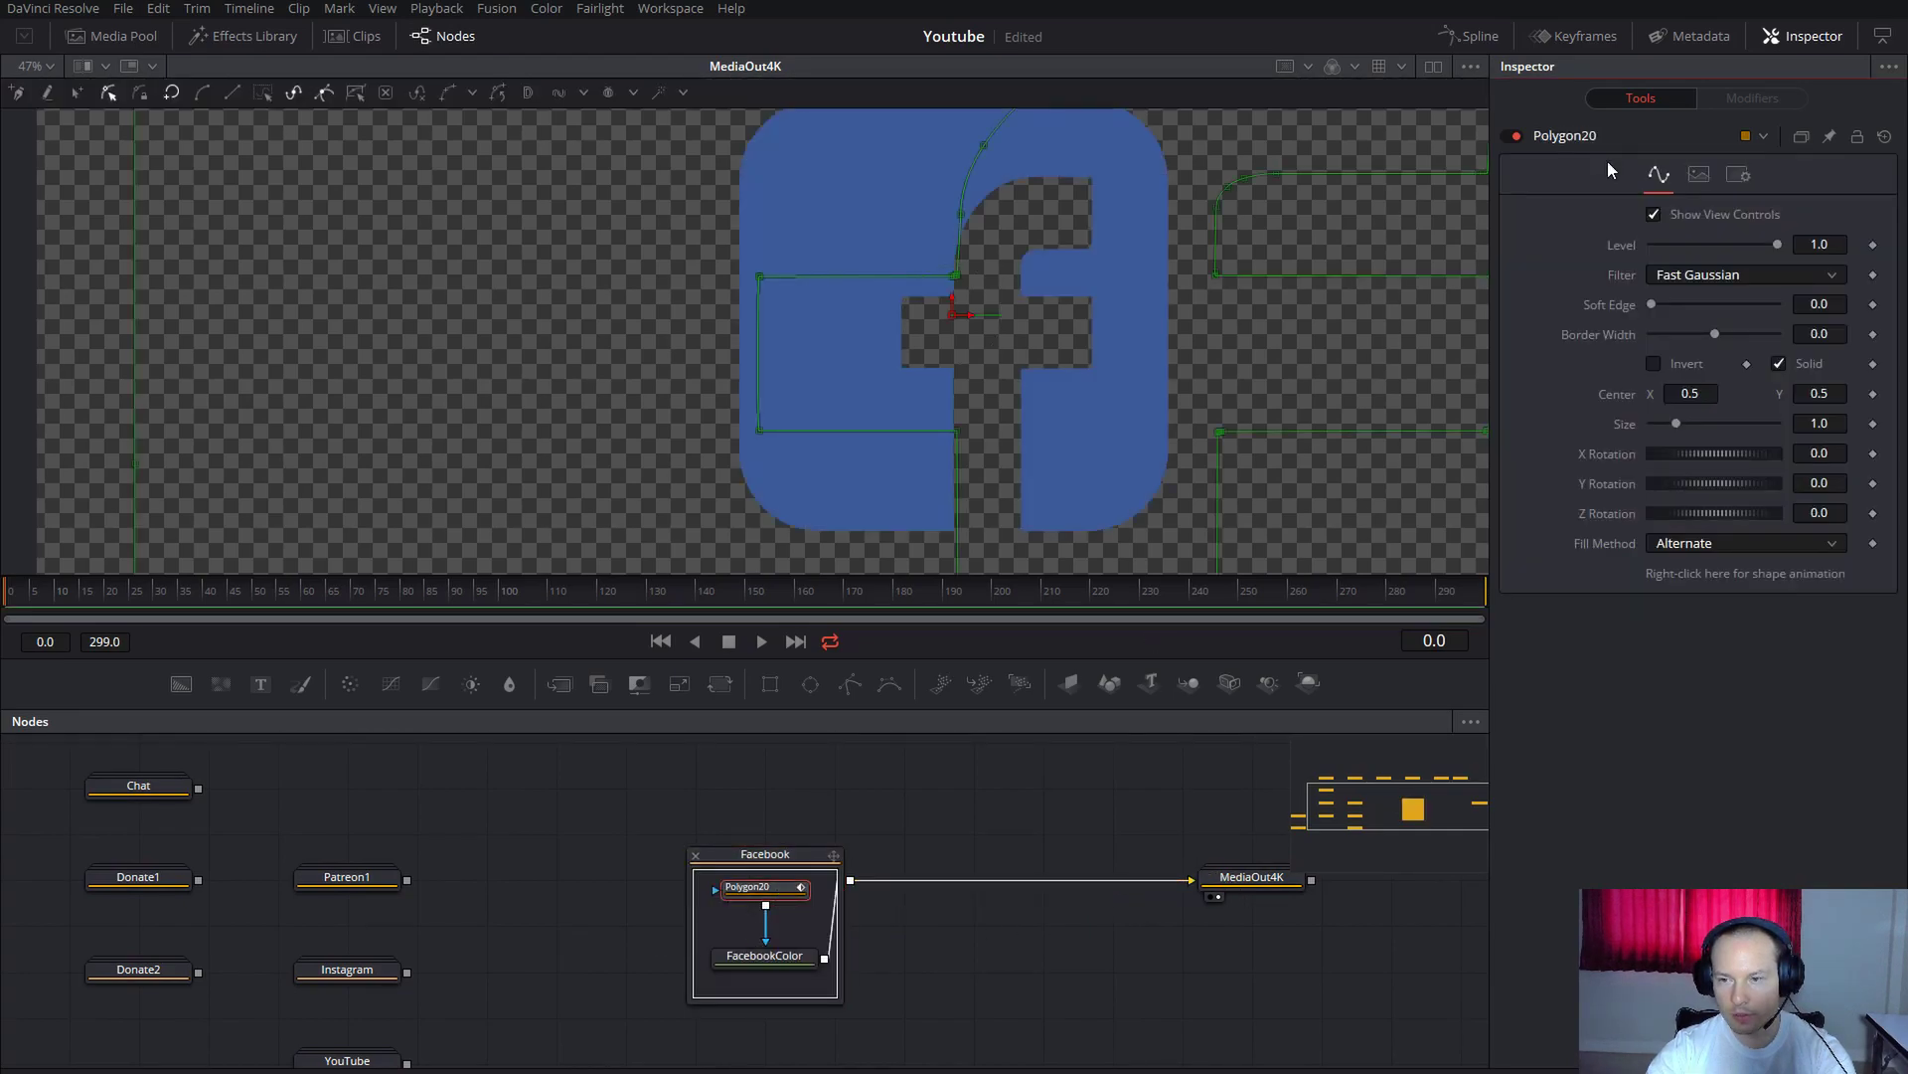
{"action": "left_click", "coordinate": [1780, 364]}
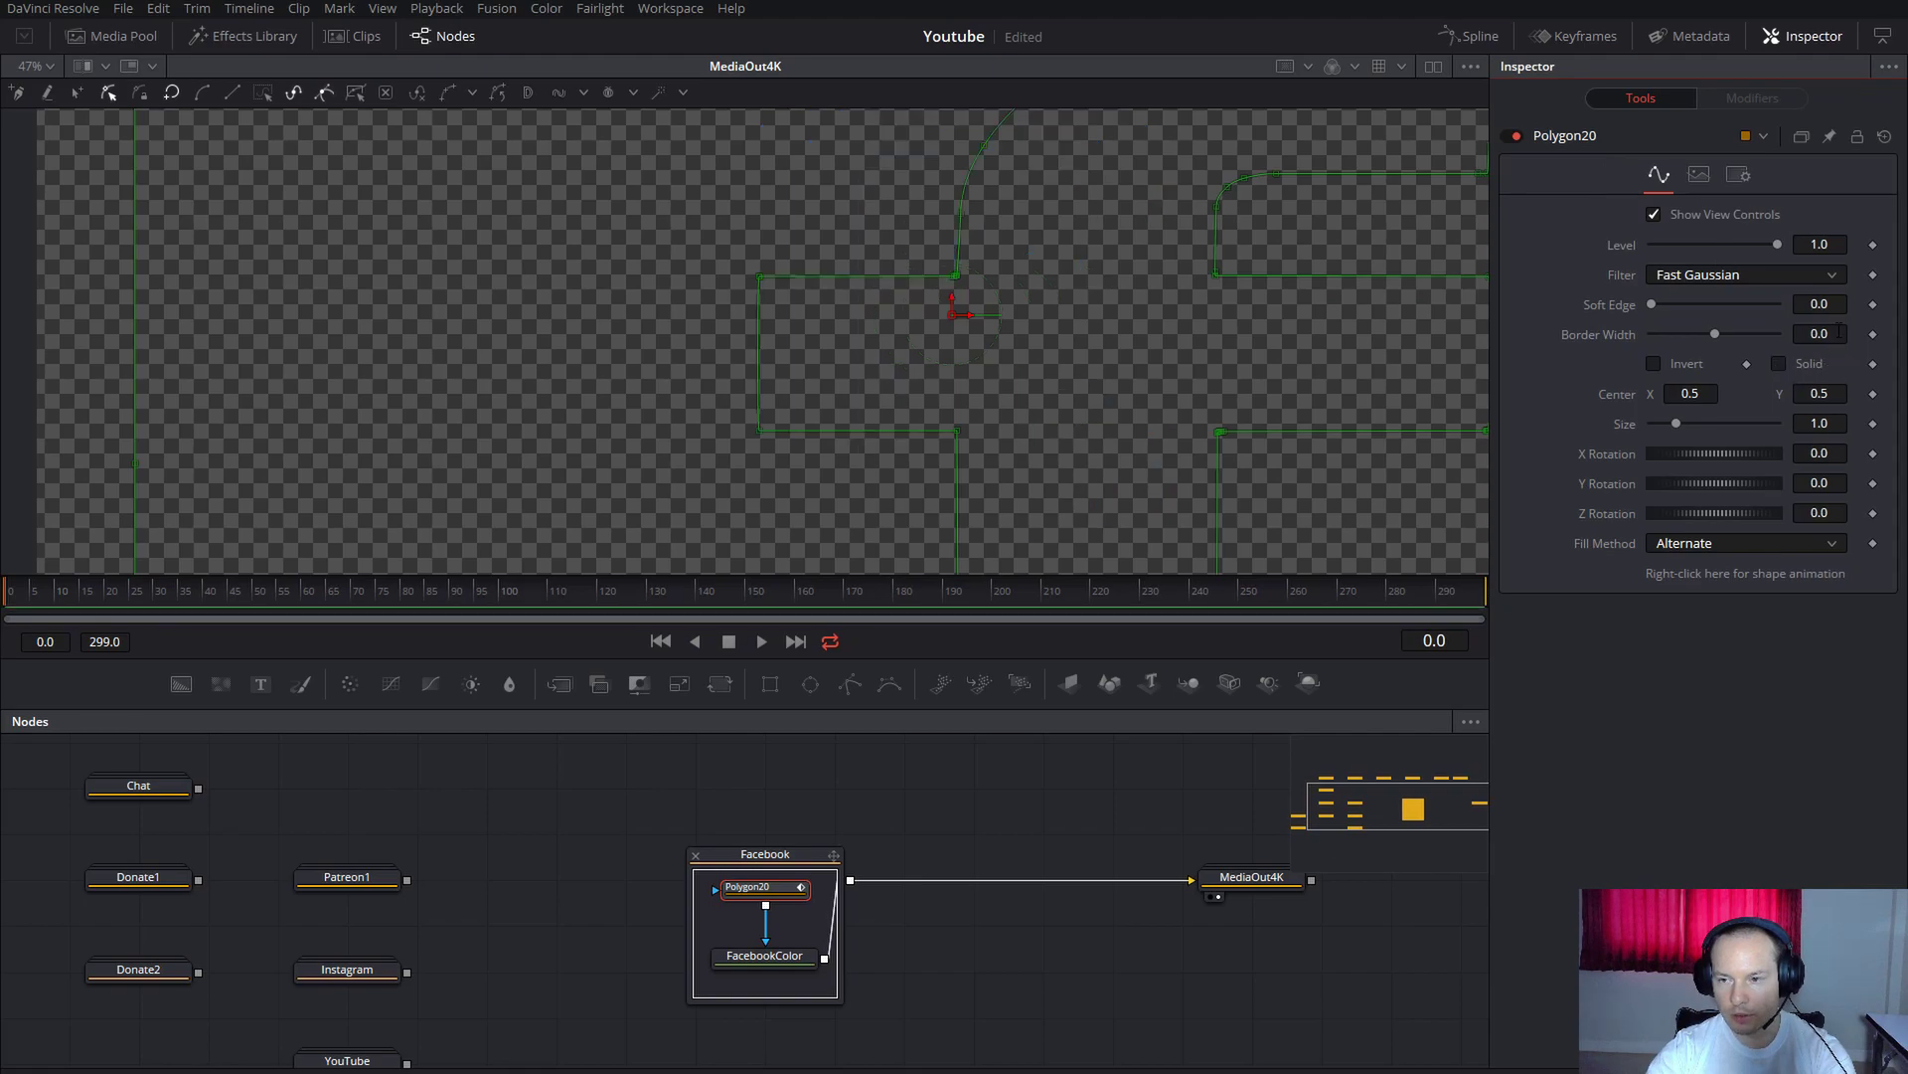
{"action": "left_click", "coordinate": [1819, 334]}
{"action": "type", "text": "0.005"}
{"action": "key", "text": "Tab"}
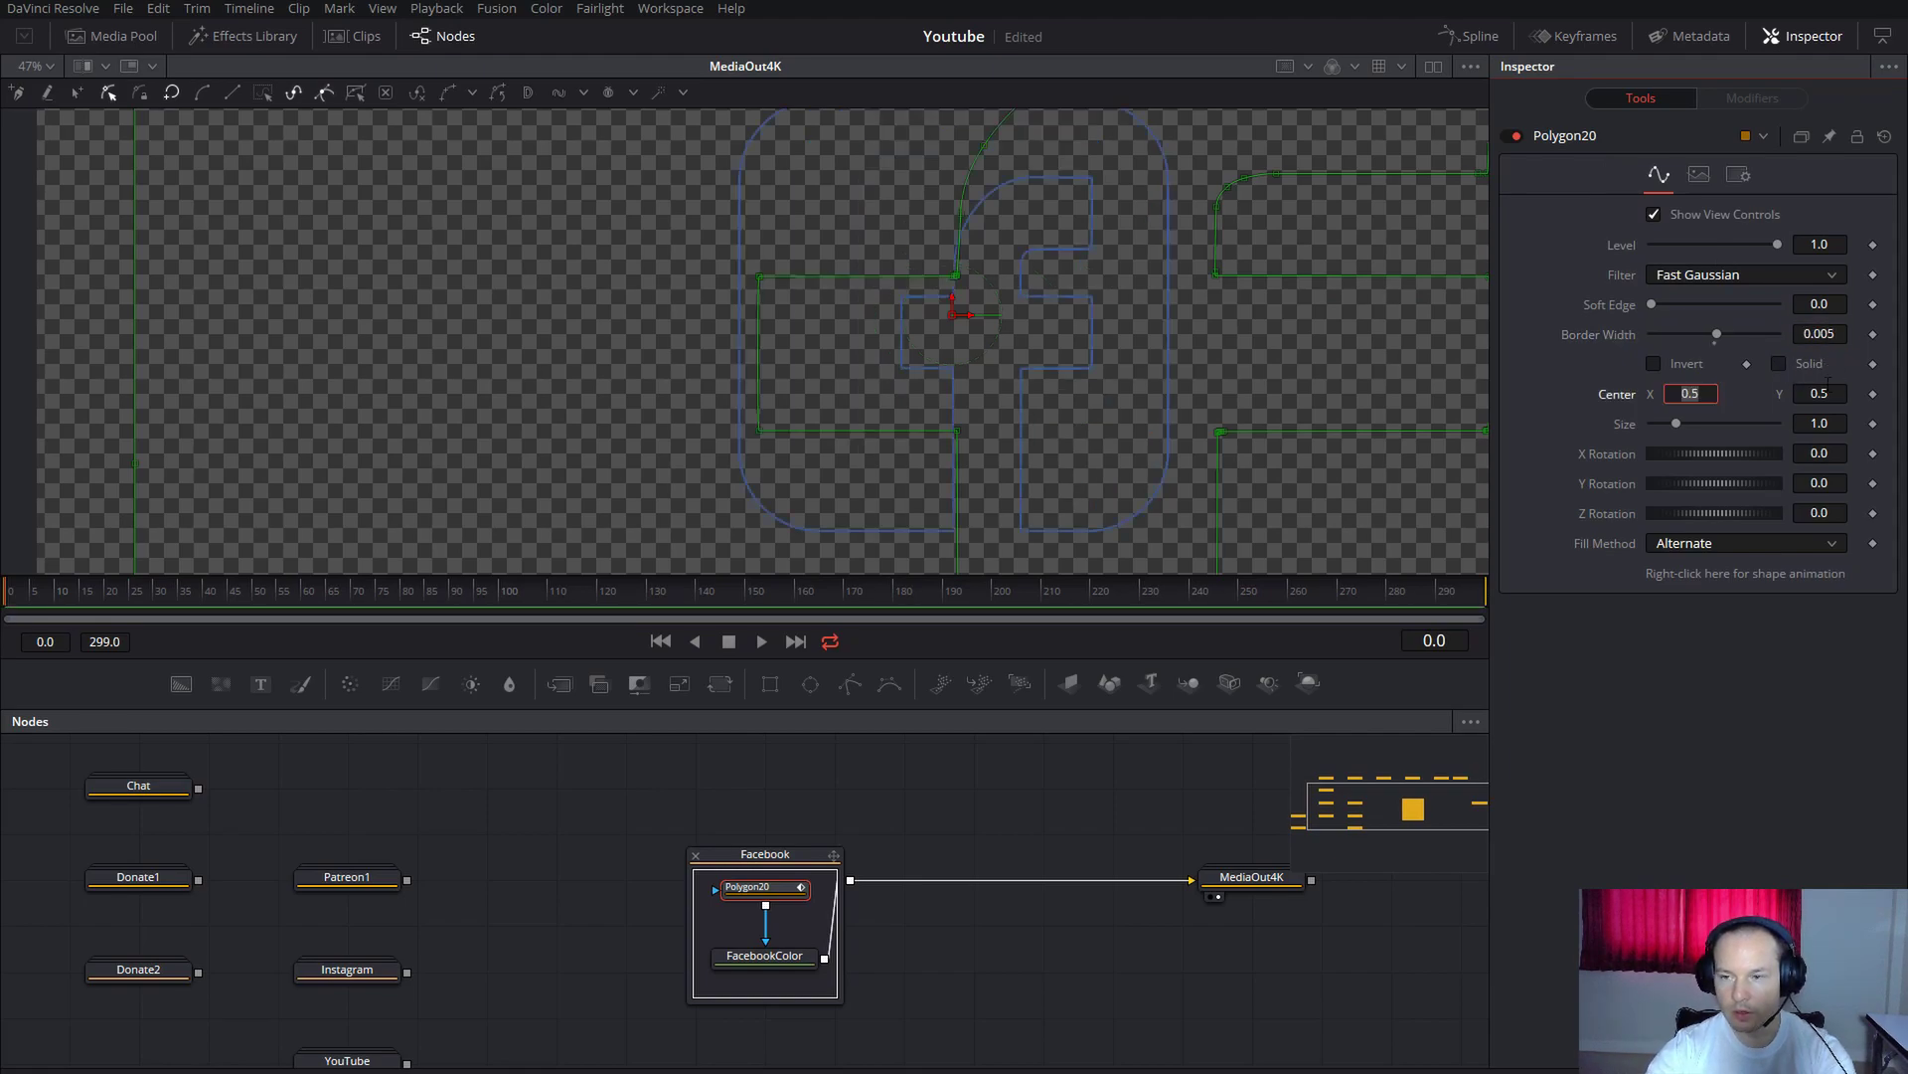
{"action": "left_click_drag", "start_coordinate": [1127, 867], "coordinate": [1044, 459]}
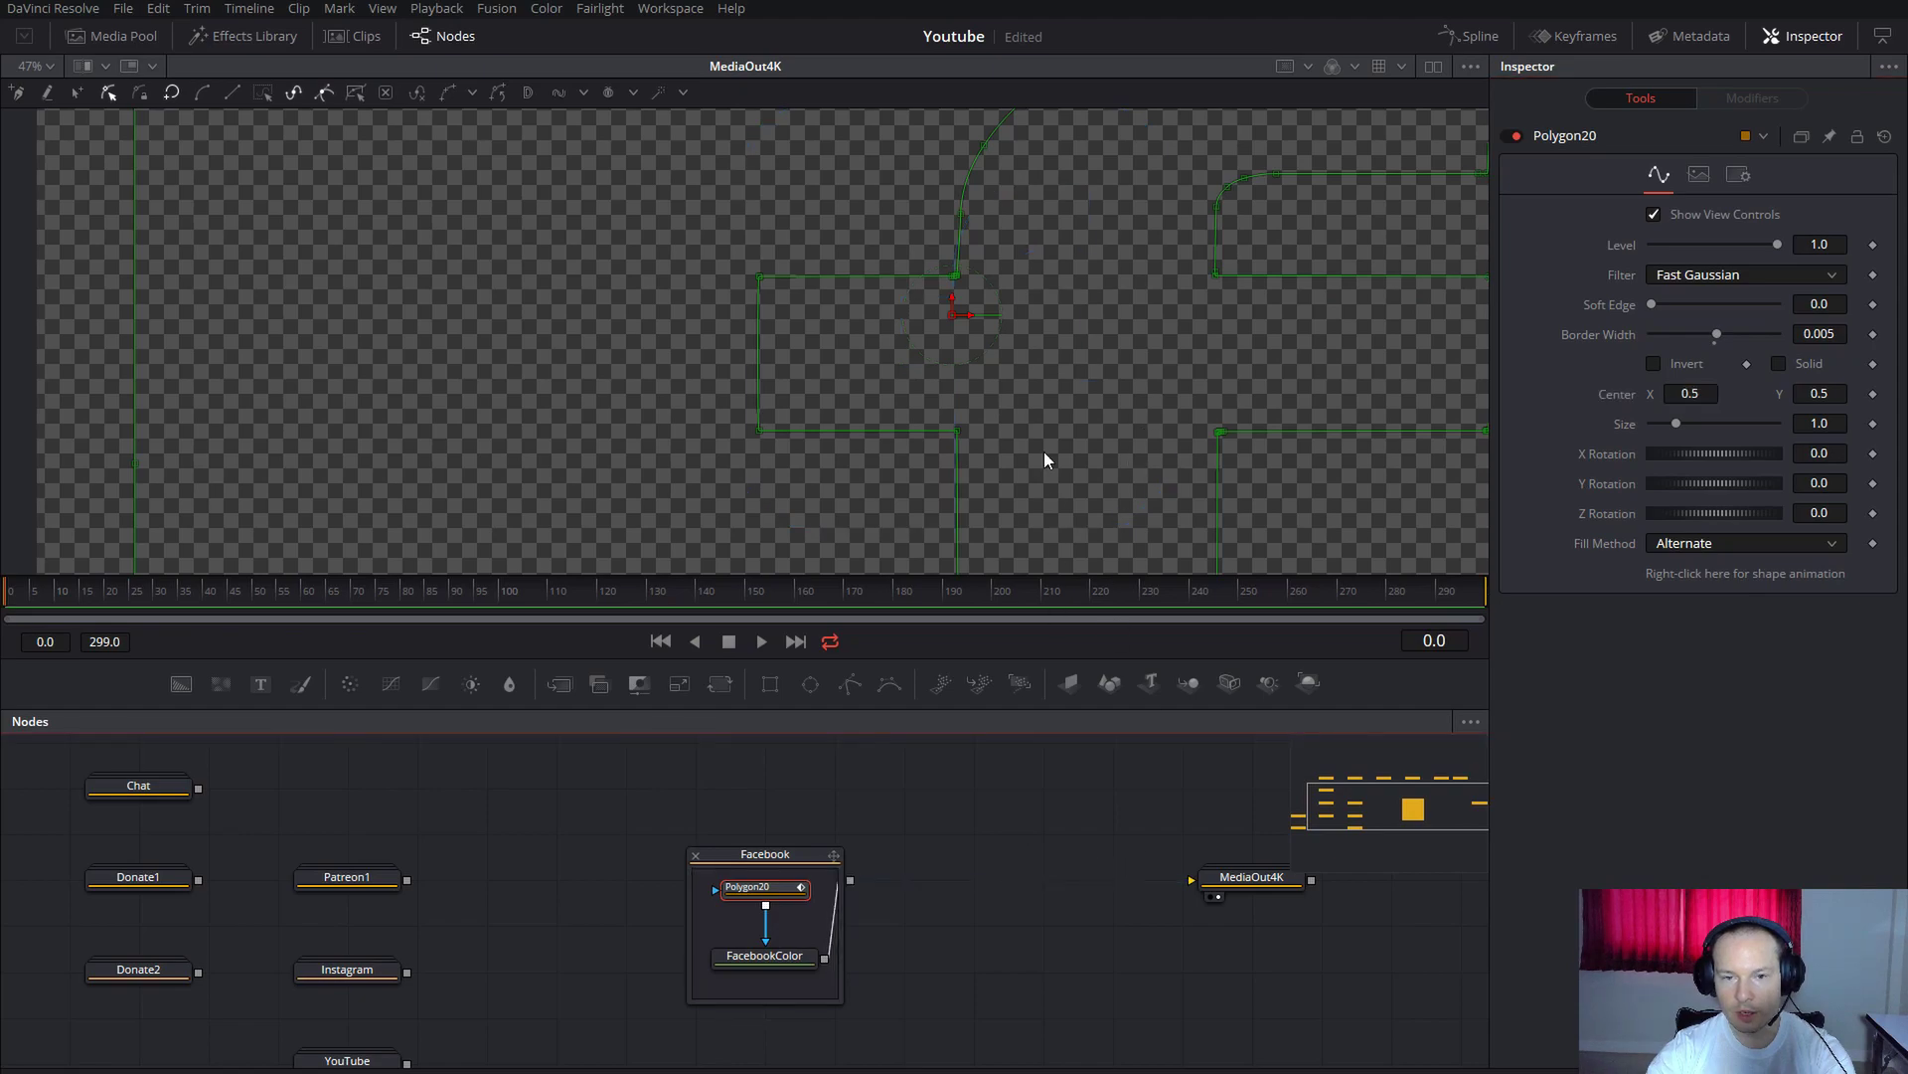
{"action": "left_click", "coordinate": [699, 859]}
{"action": "left_click_drag", "start_coordinate": [823, 878], "coordinate": [1273, 881]}
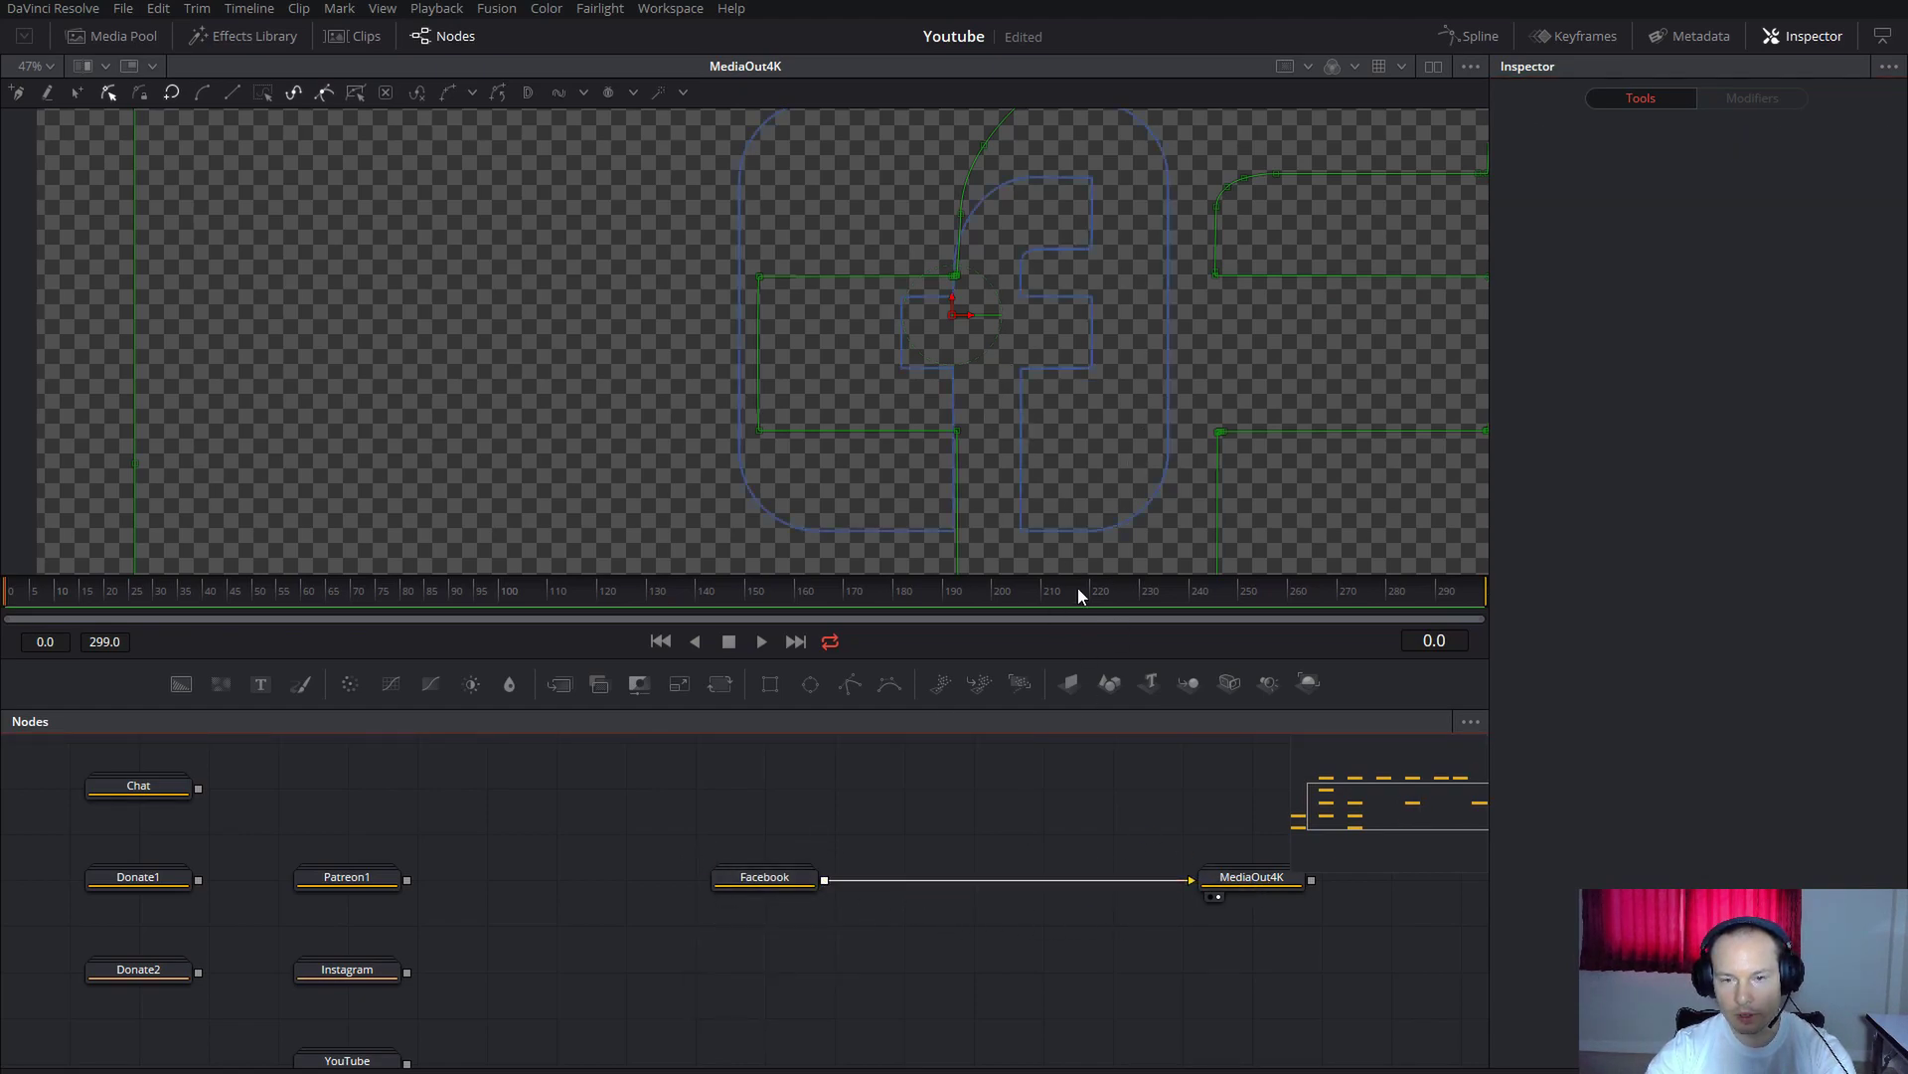
{"action": "scroll", "coordinate": [1040, 367], "scroll_direction": "down", "scroll_amount": 5}
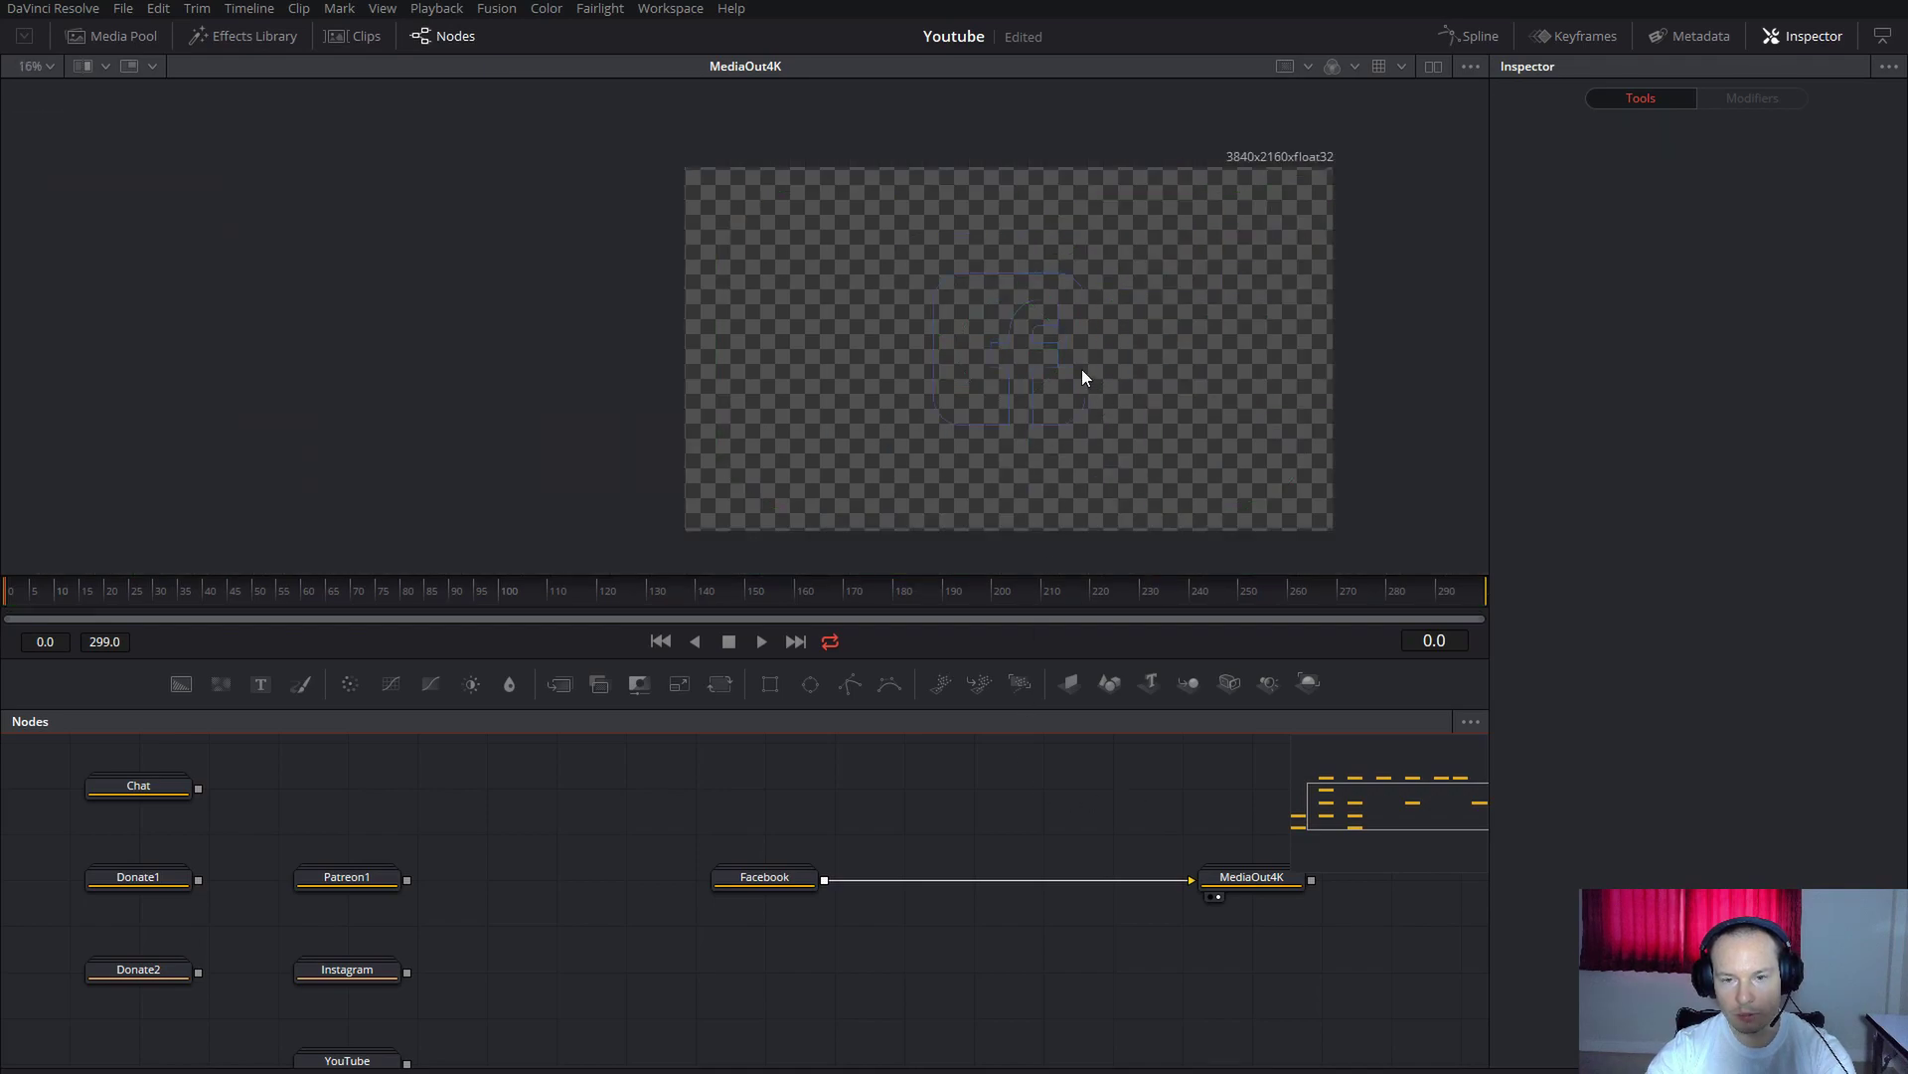
{"action": "scroll", "coordinate": [1084, 377], "scroll_direction": "up", "scroll_amount": 2}
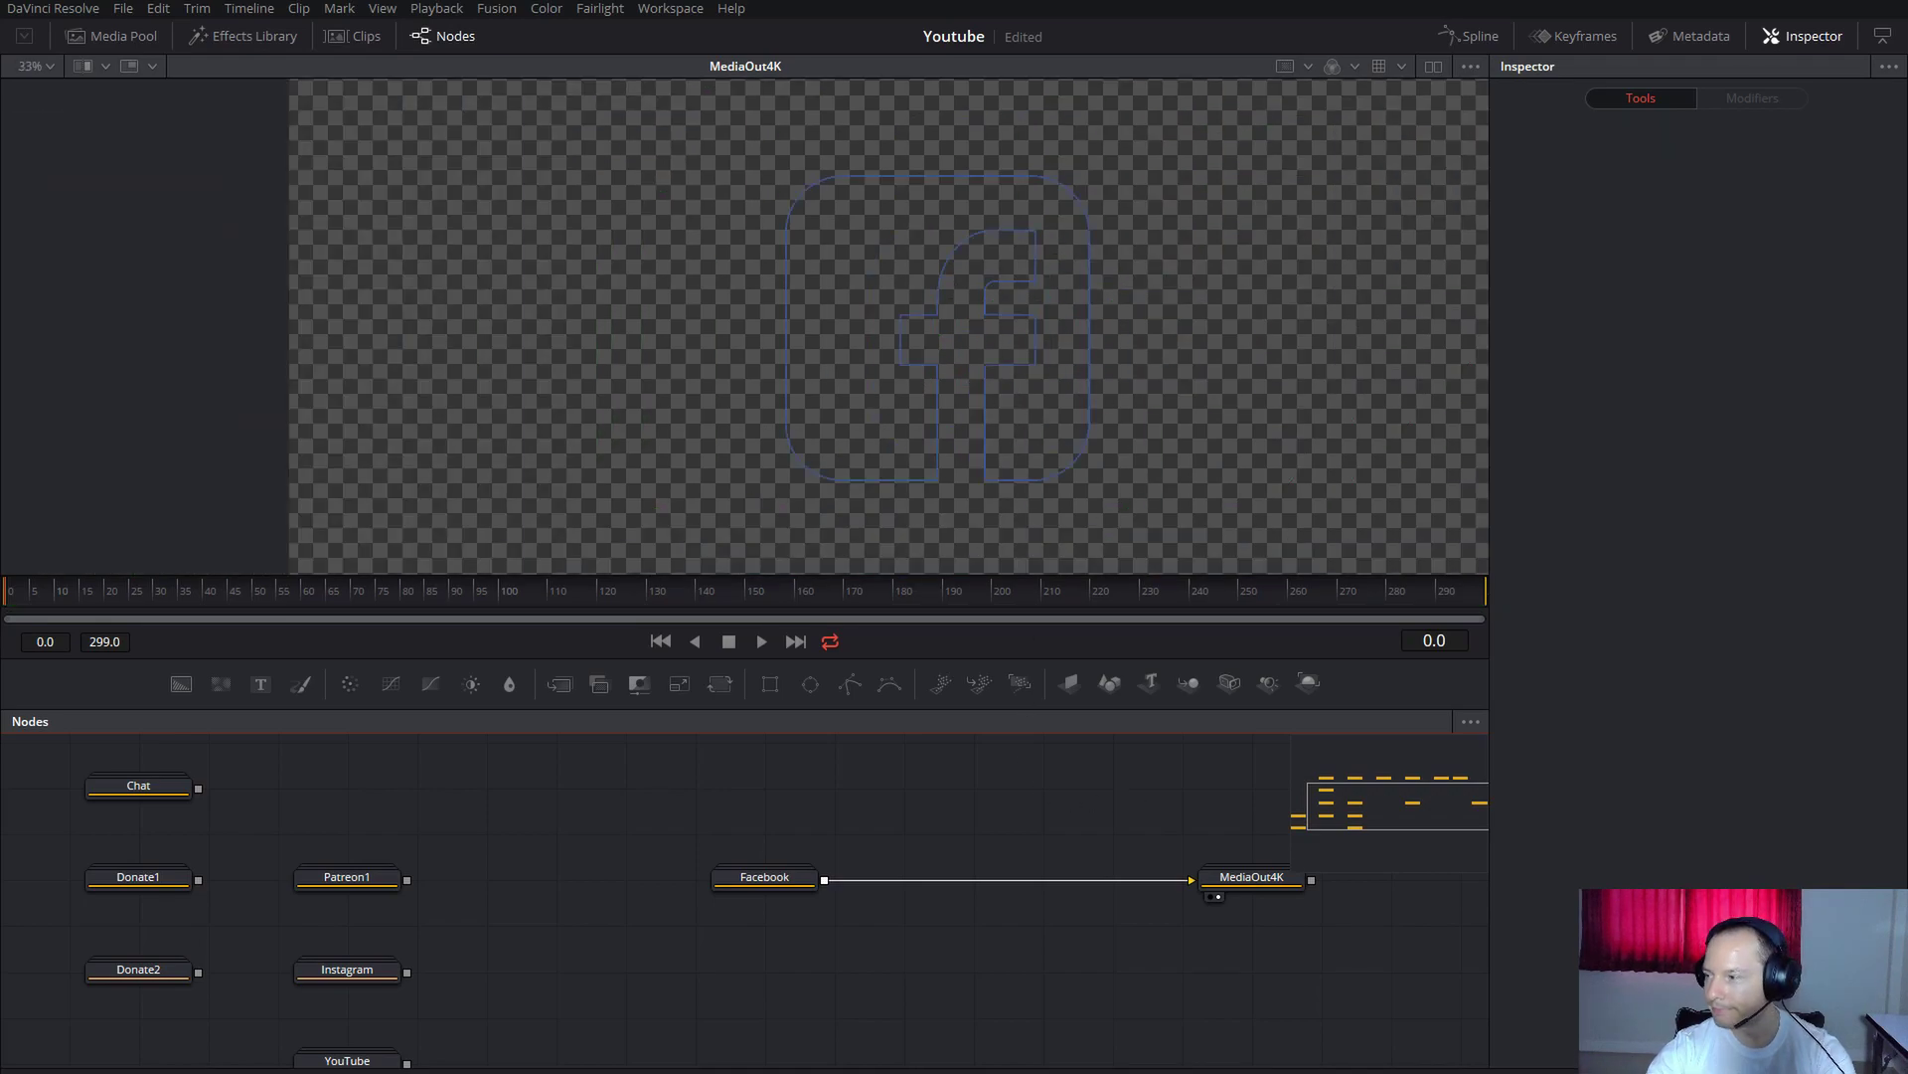